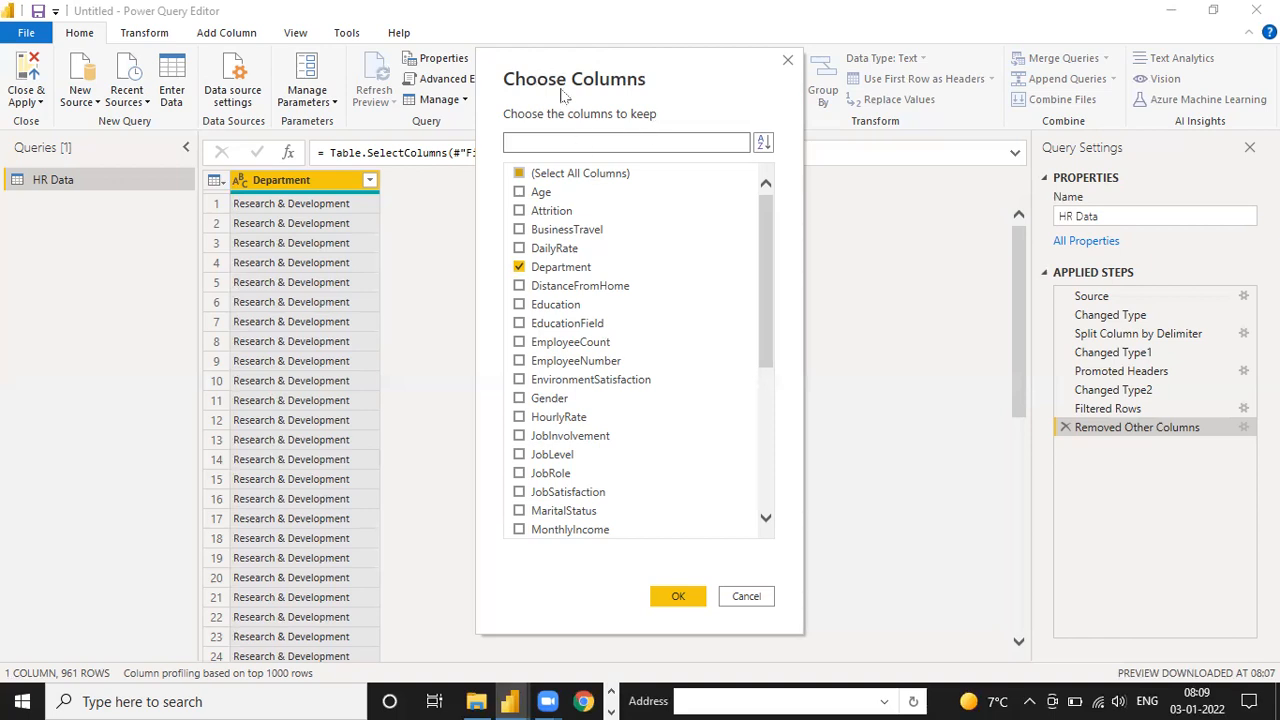
Keep only the Age, BusinessTravel, Department, EducationField, EmployeeCount and EmployeeNumber columns in the HR Data query
left_click(520, 268)
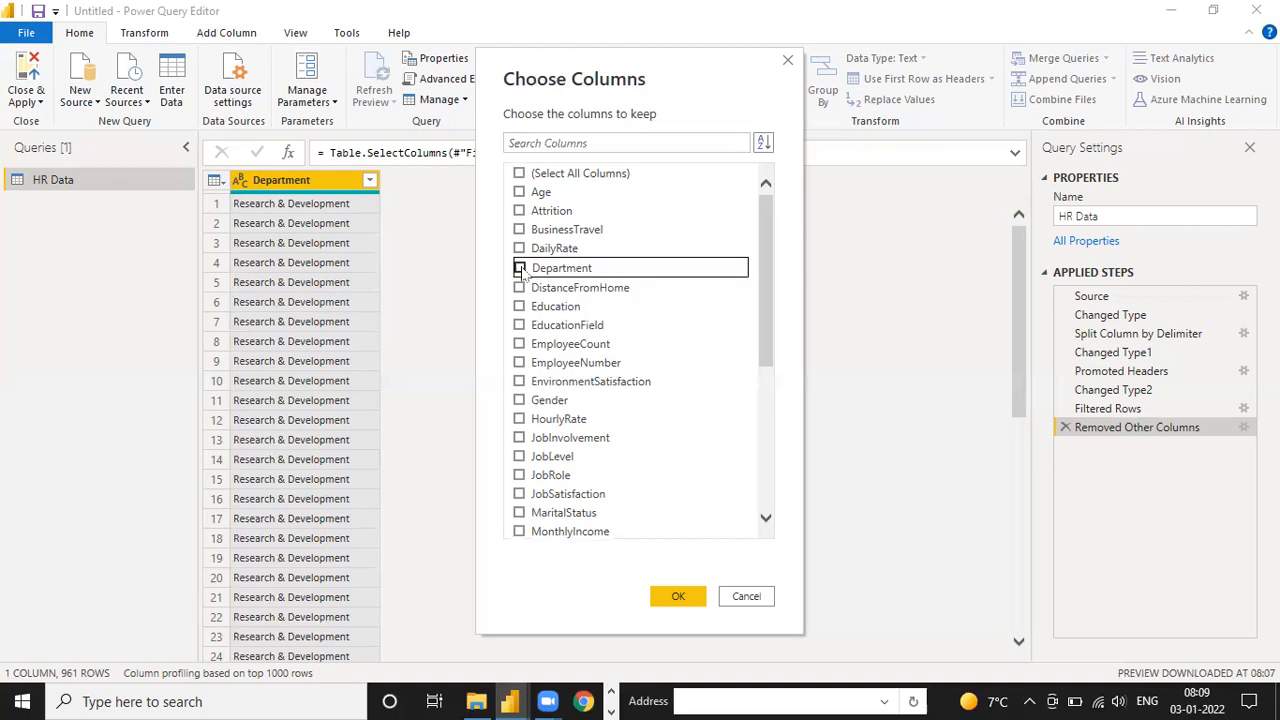
left_click(519, 192)
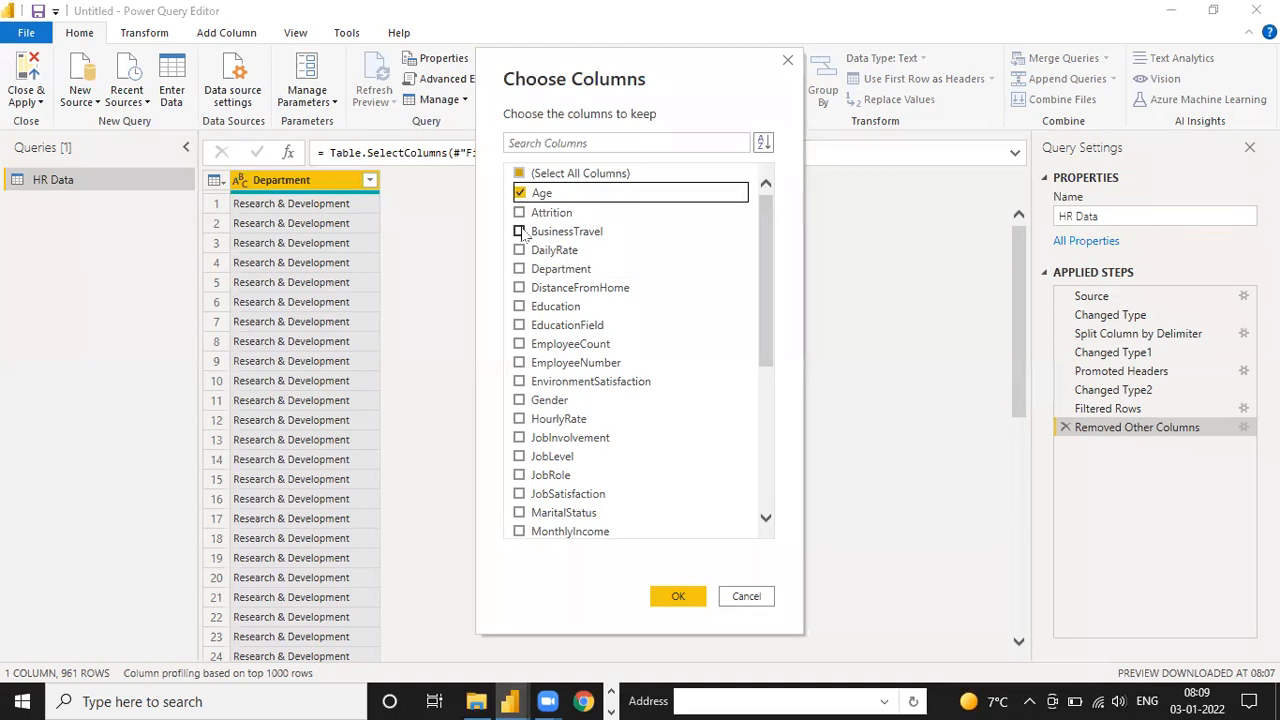
left_click(519, 230)
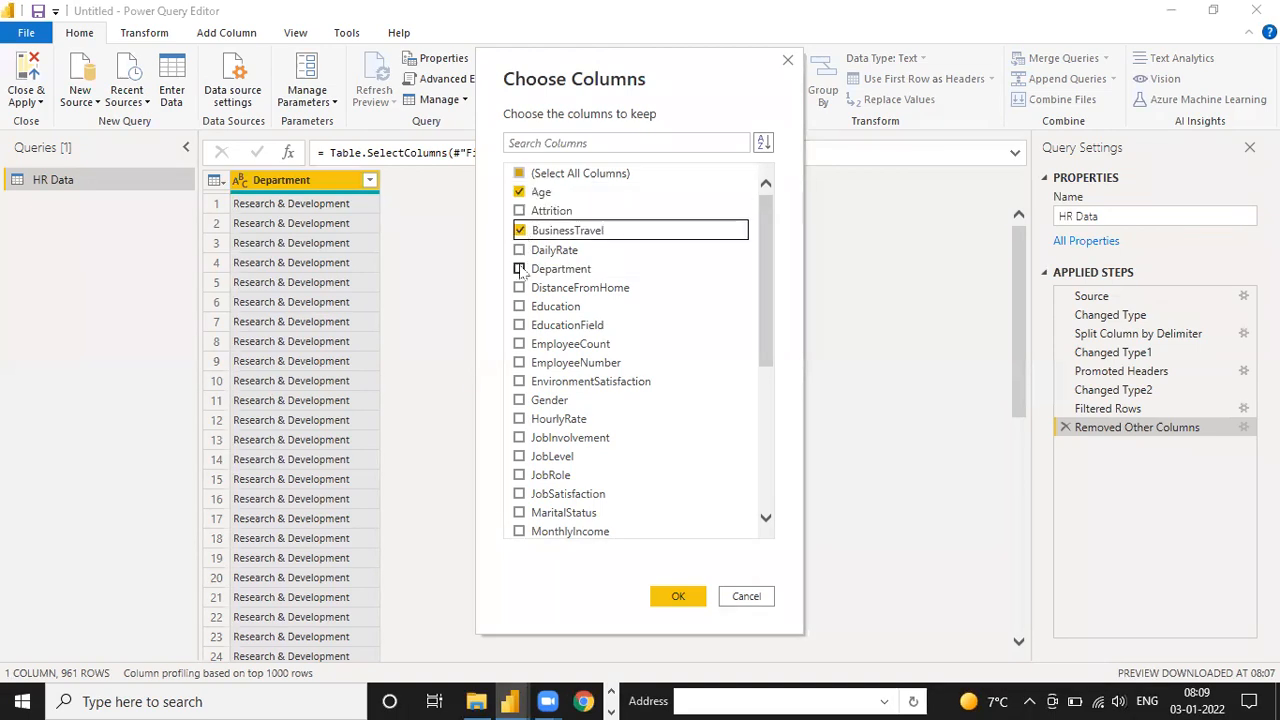
left_click(520, 268)
left_click(519, 324)
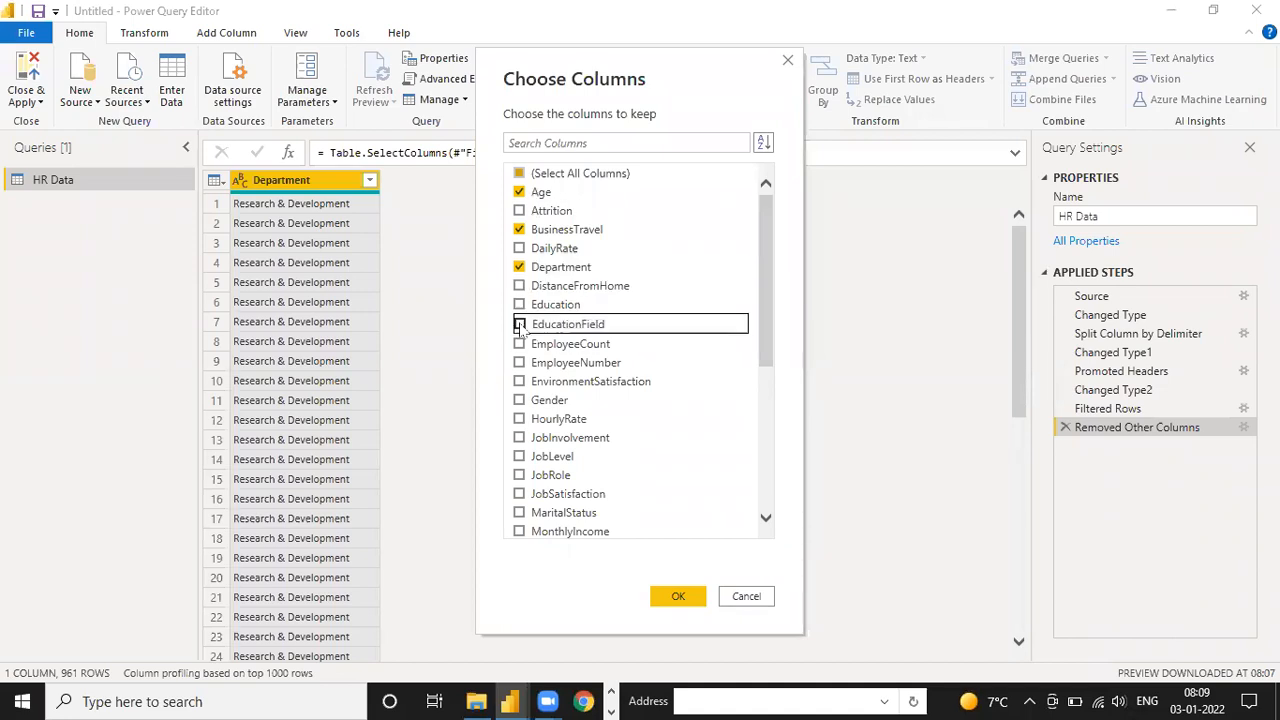
left_click(519, 344)
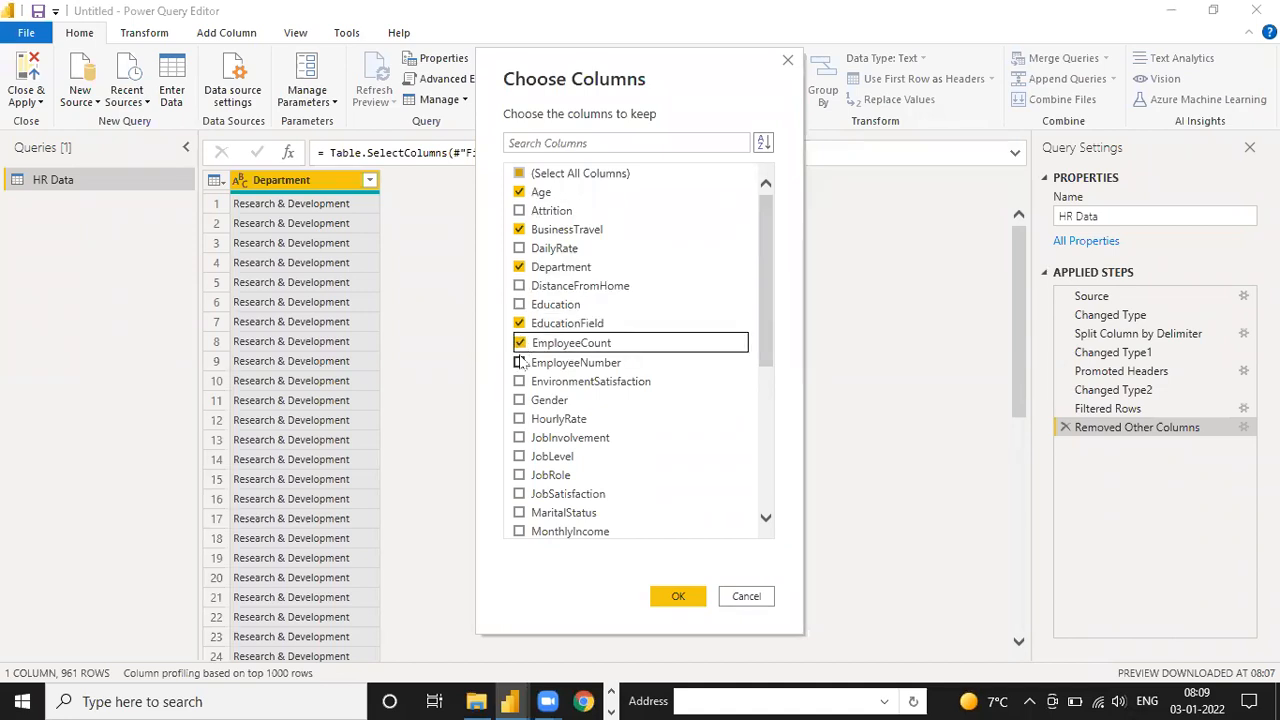
left_click(519, 362)
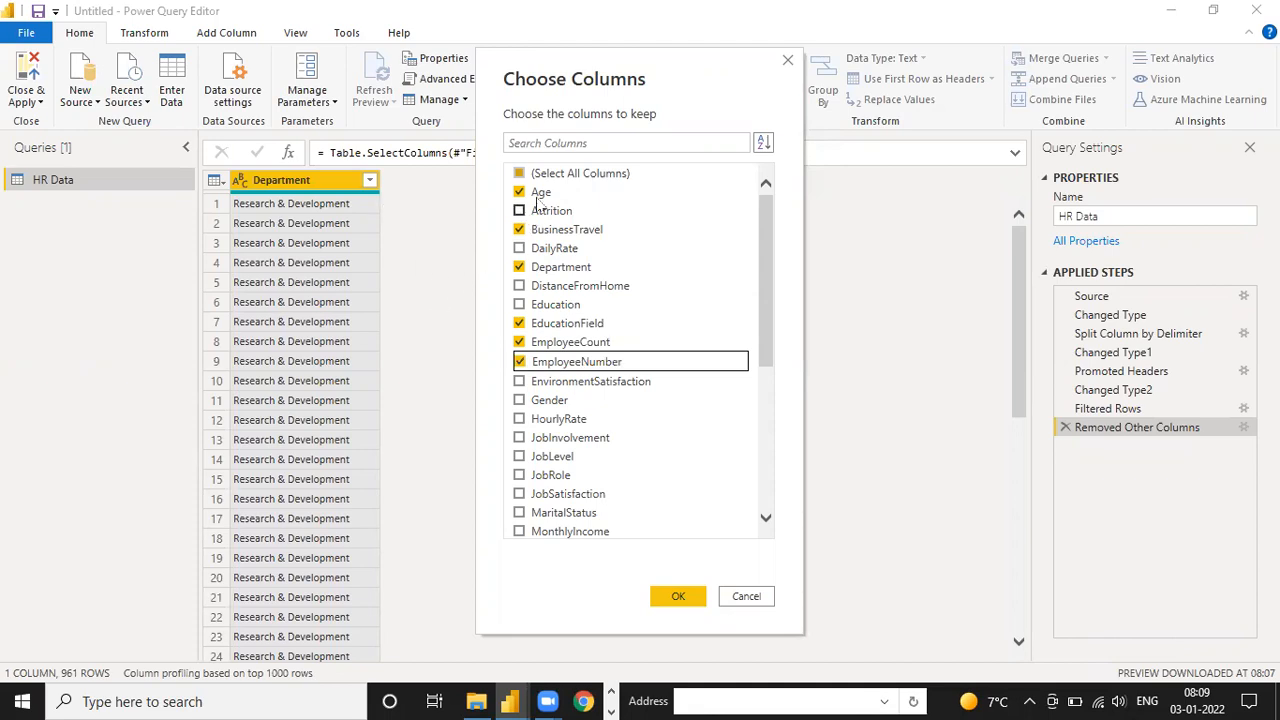
left_click(519, 362)
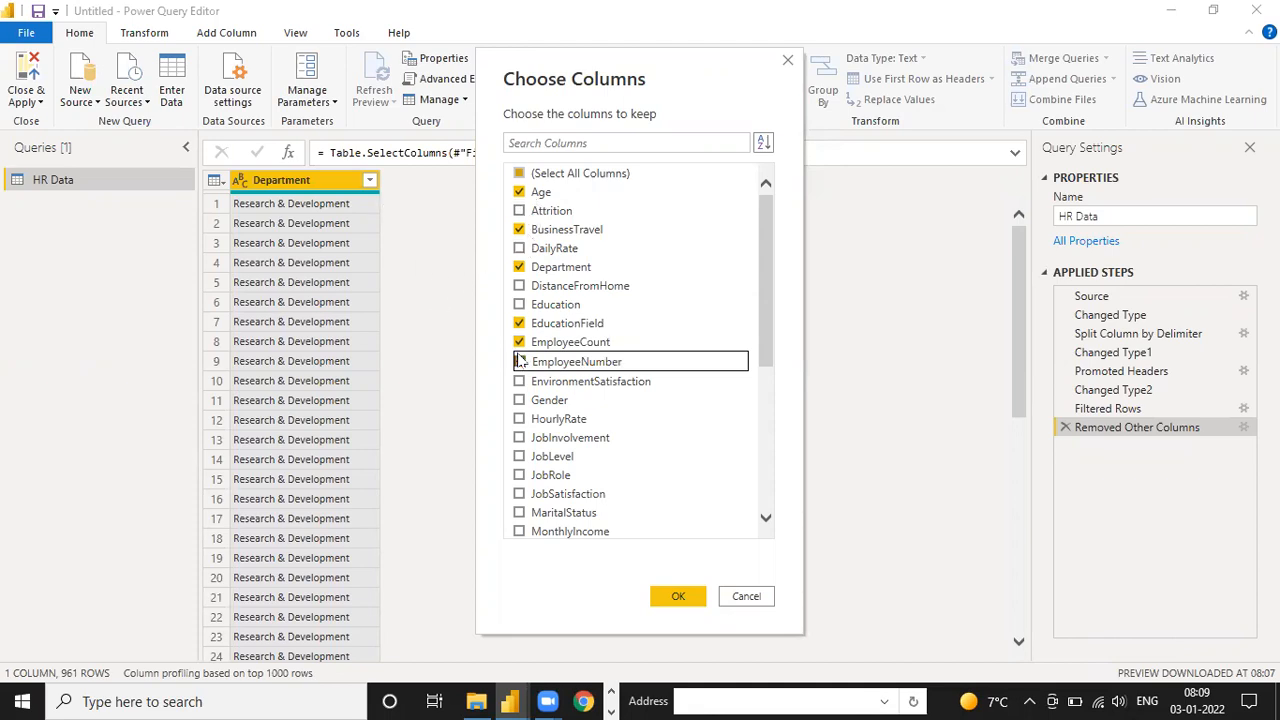
left_click(678, 596)
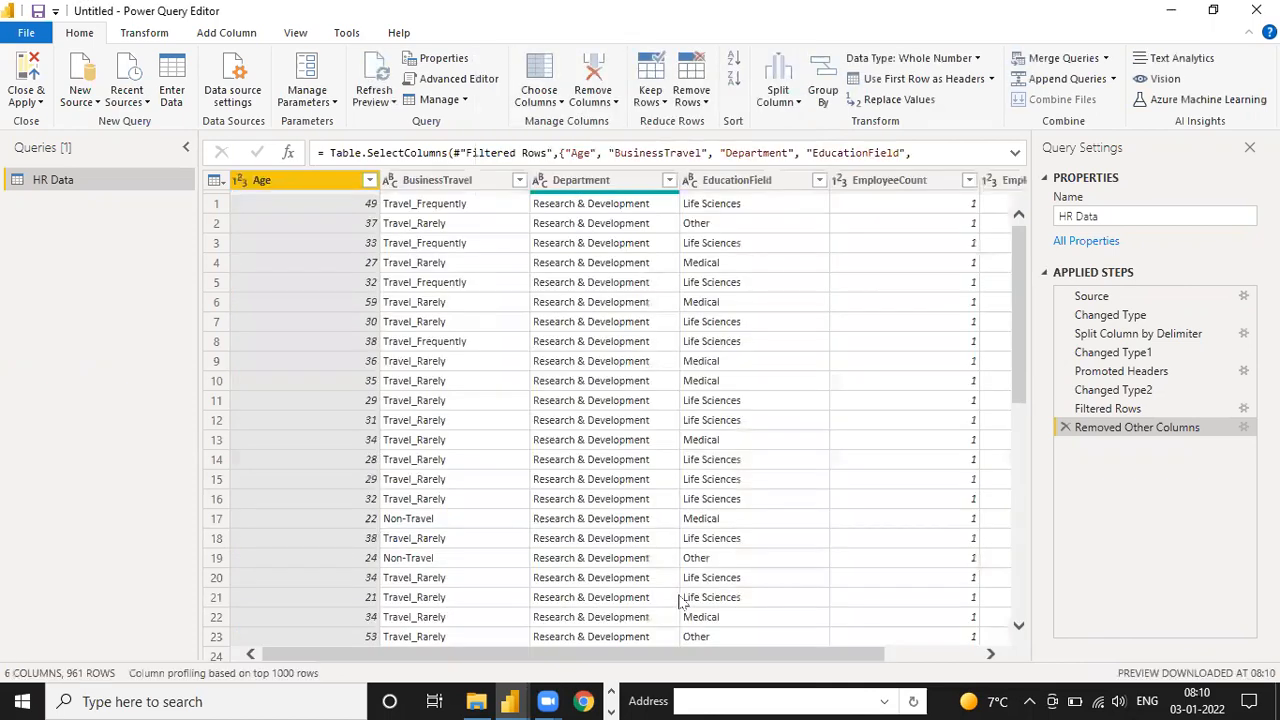
Add the Gender column to the columns kept in the HR Data query
left_click(948, 662)
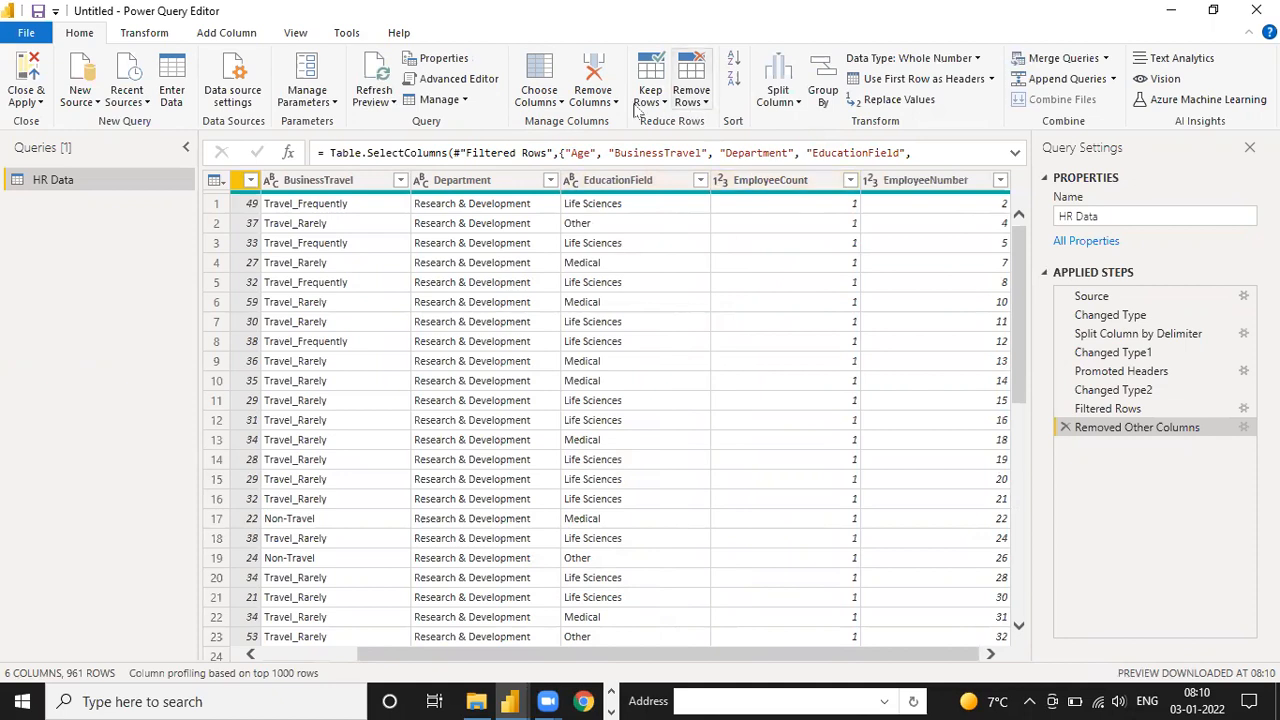
left_click(545, 102)
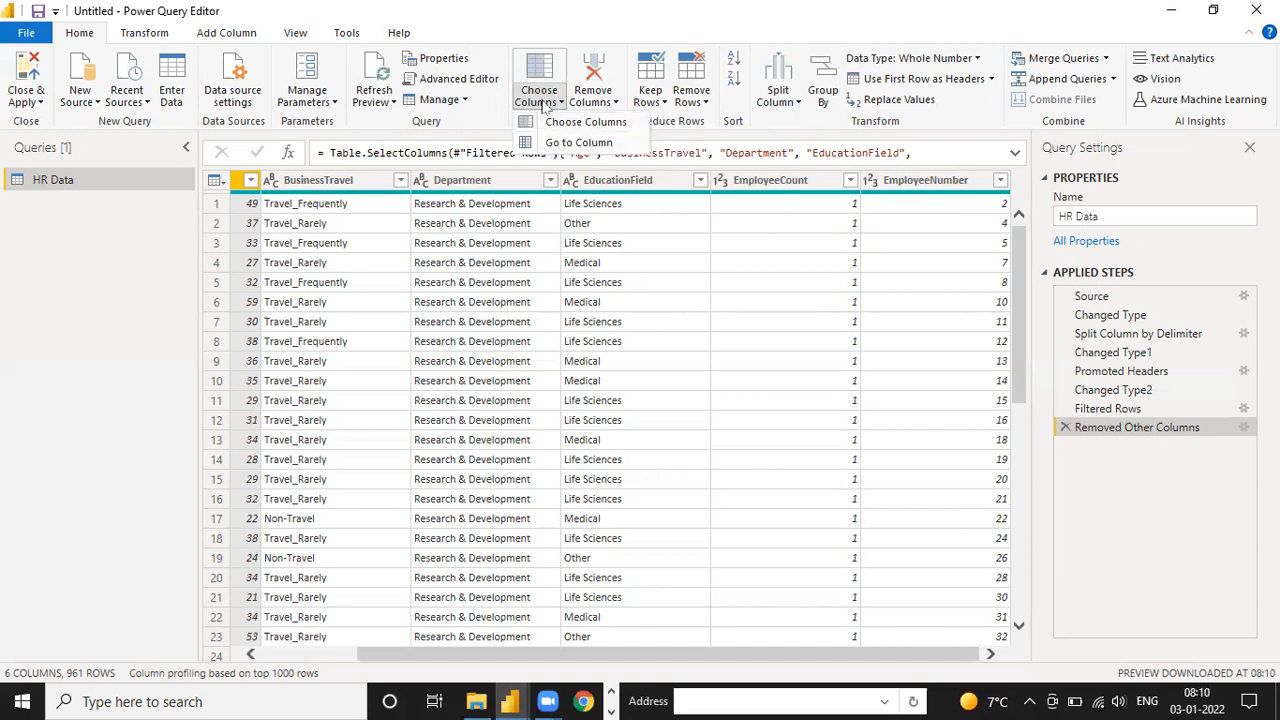
left_click(545, 105)
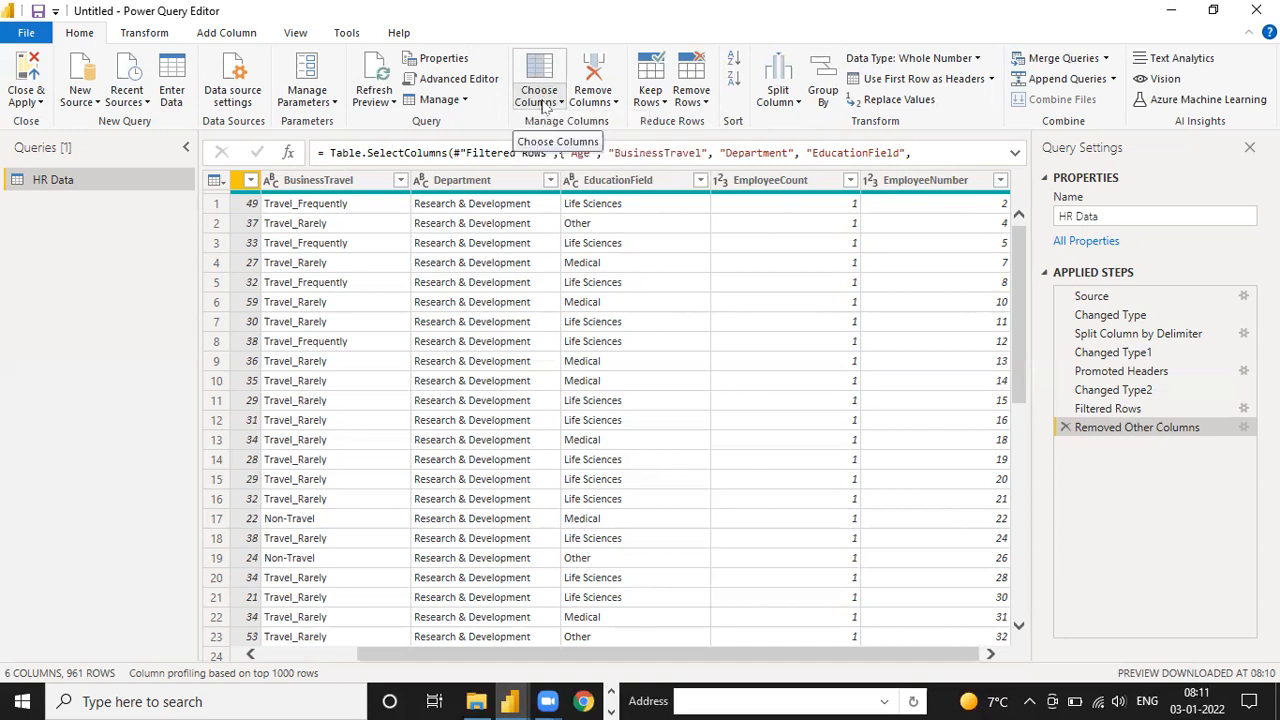
left_click(553, 105)
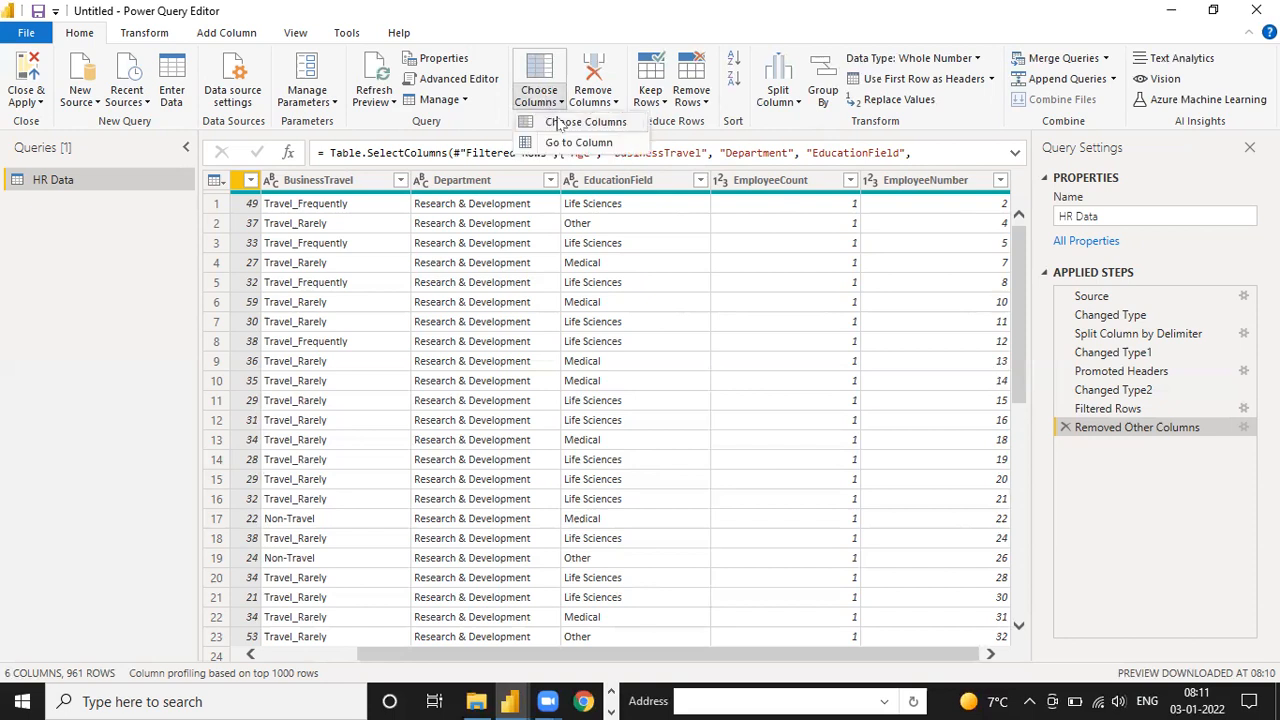
left_click(560, 122)
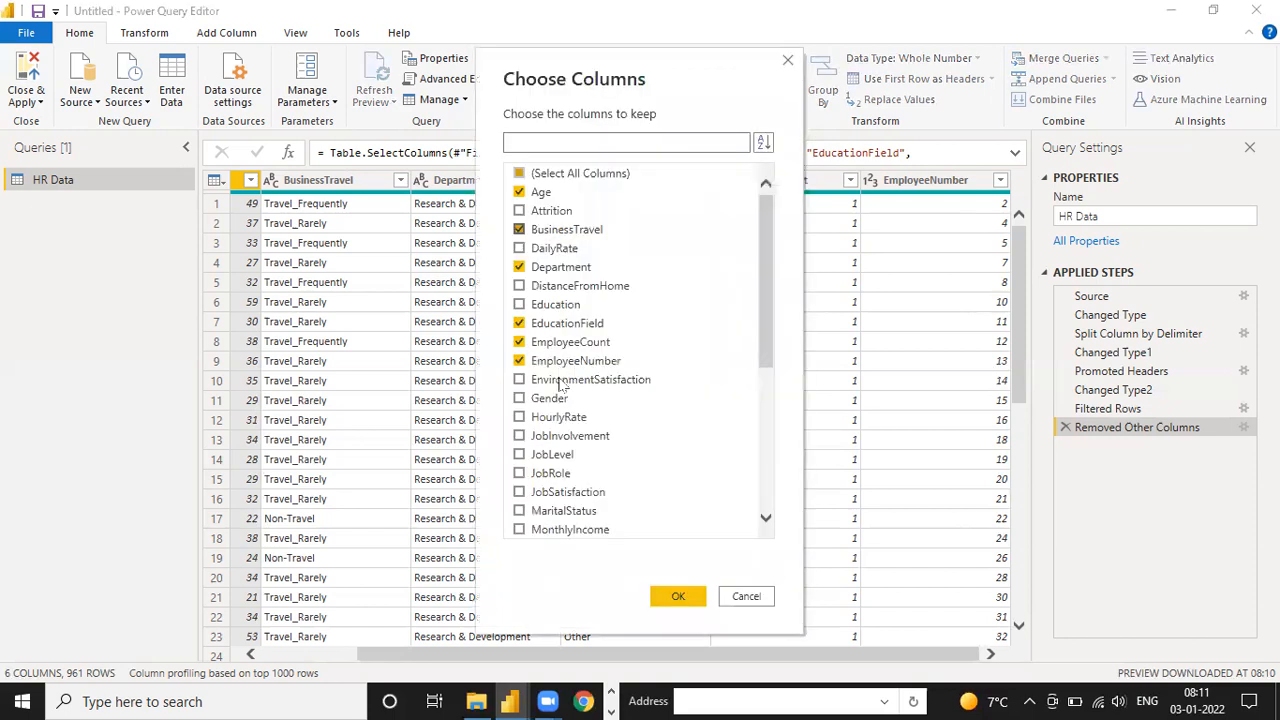
left_click(521, 399)
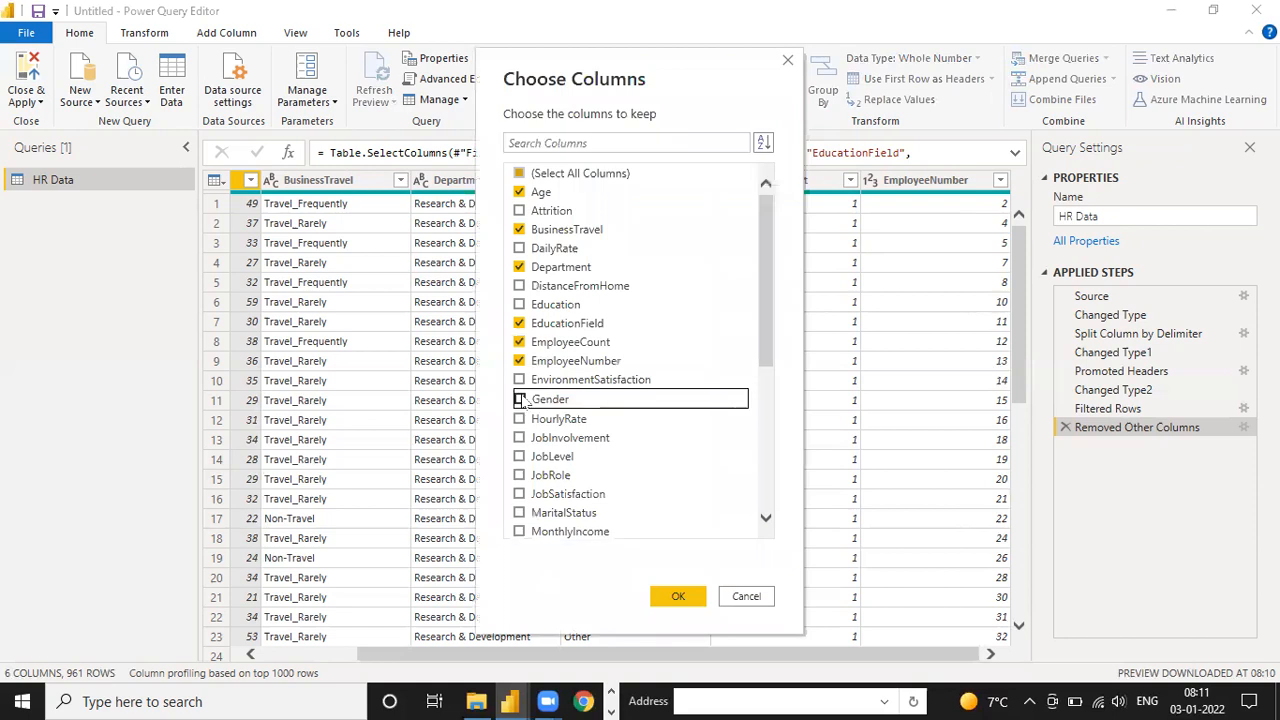
left_click(521, 399)
left_click(677, 597)
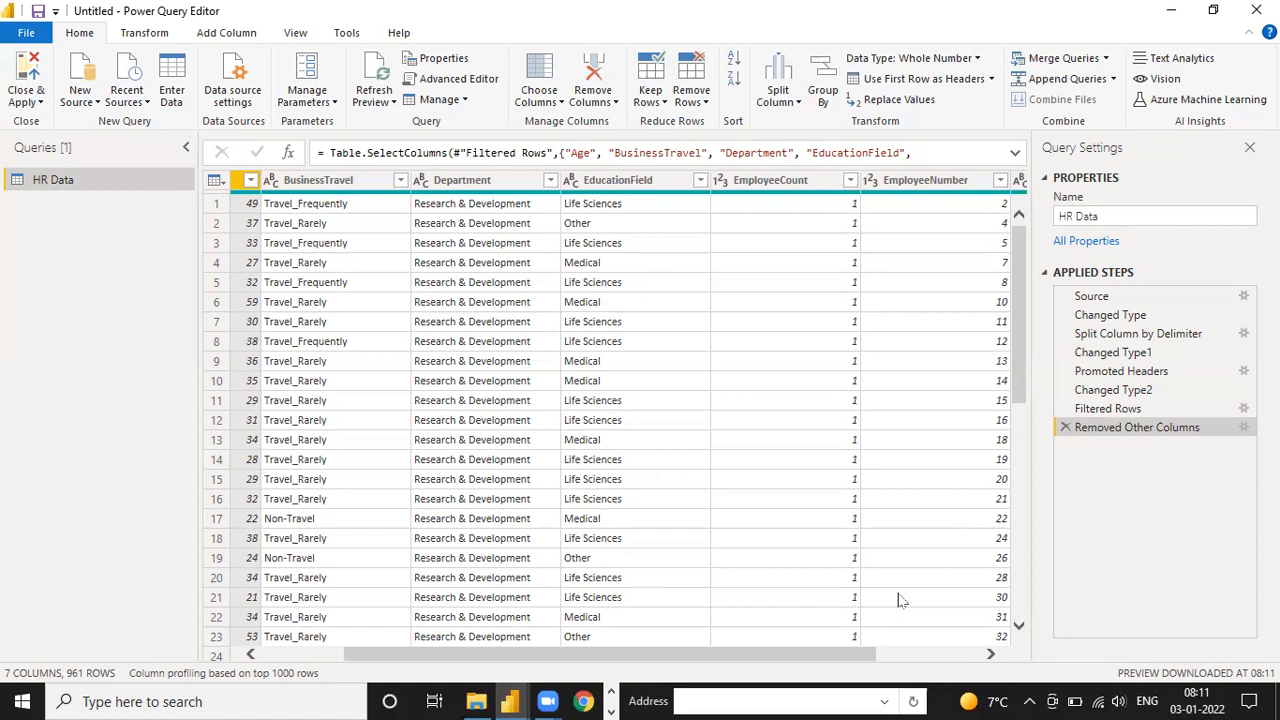
Remove the Age and EducationField columns from the HR Data table
left_click(291, 655)
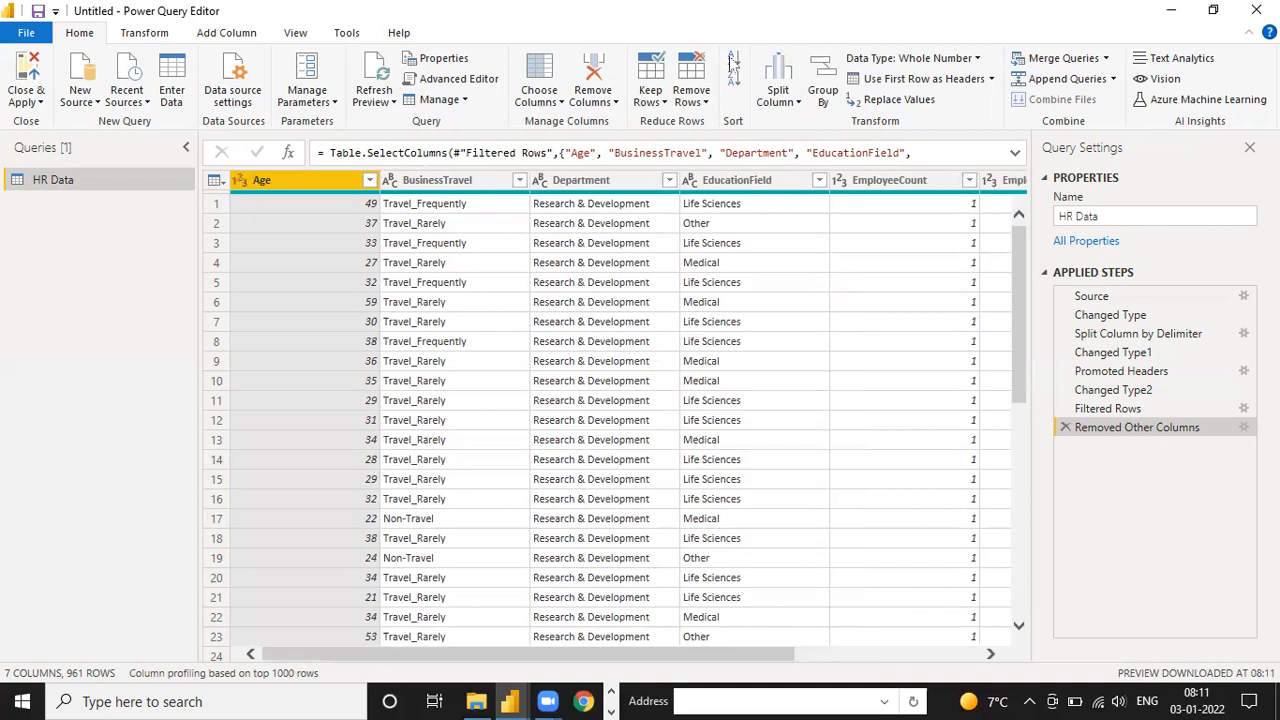
left_click(600, 103)
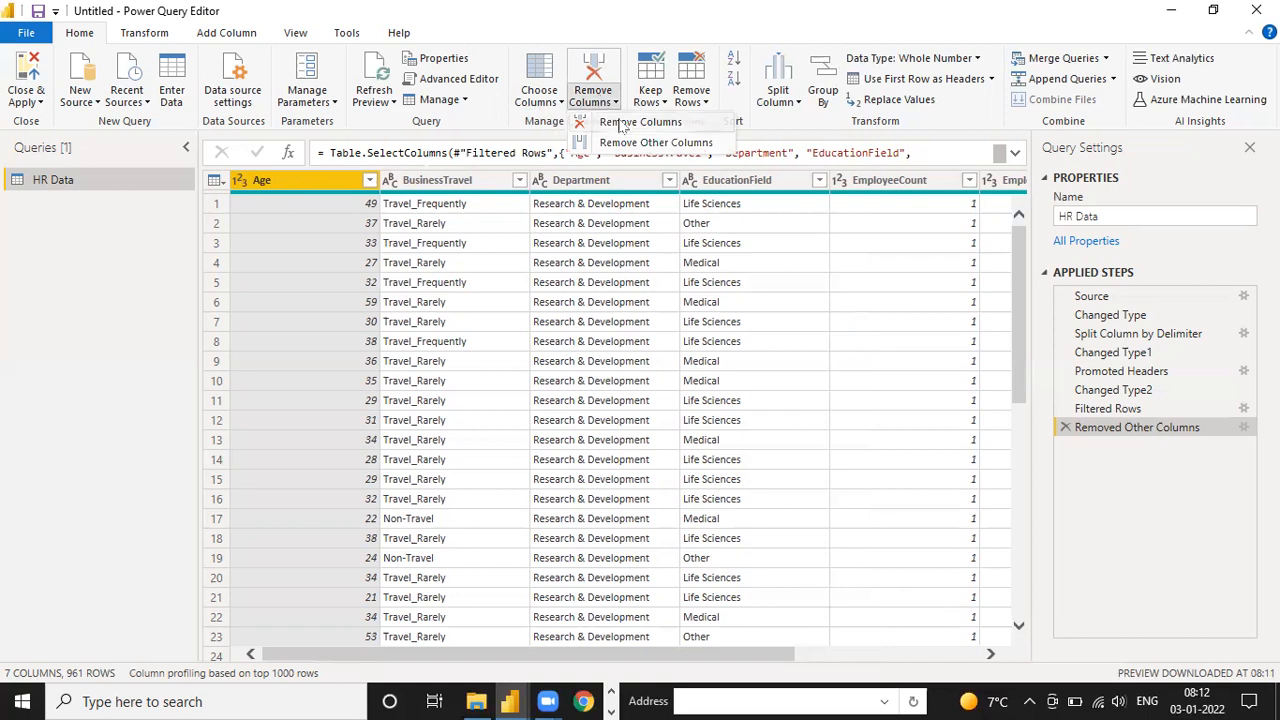
left_click(621, 124)
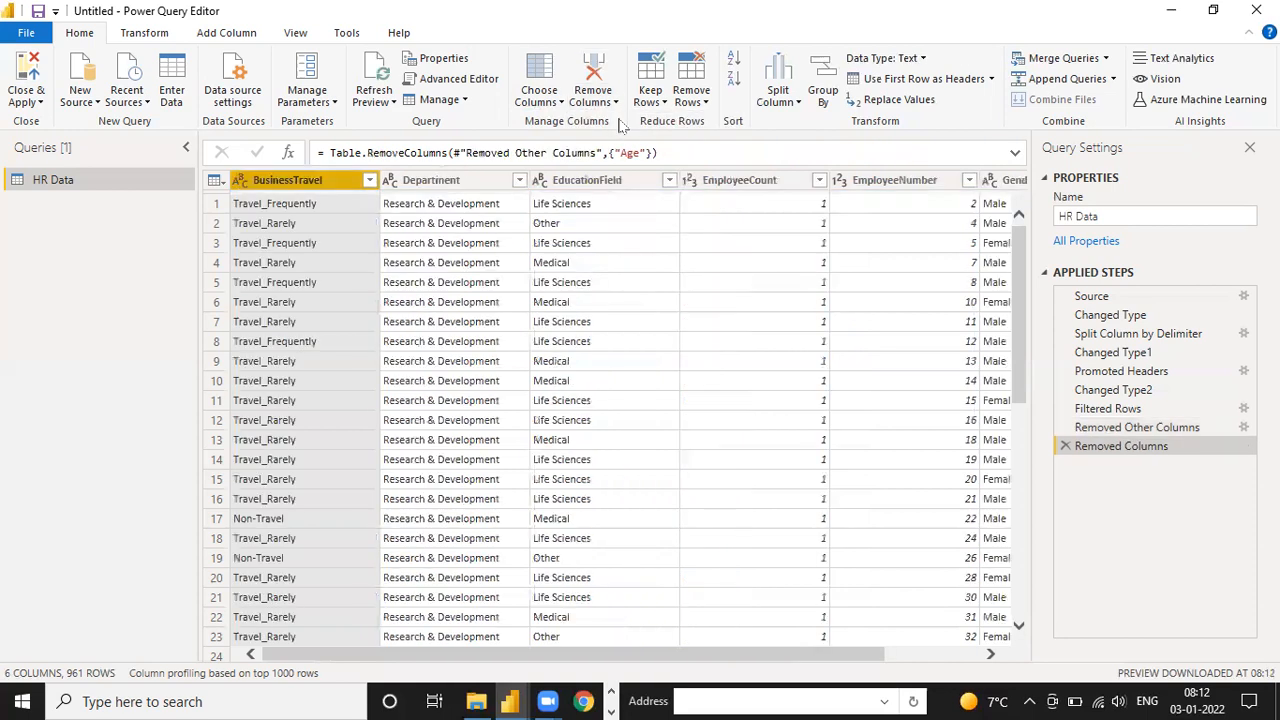
left_click(624, 178)
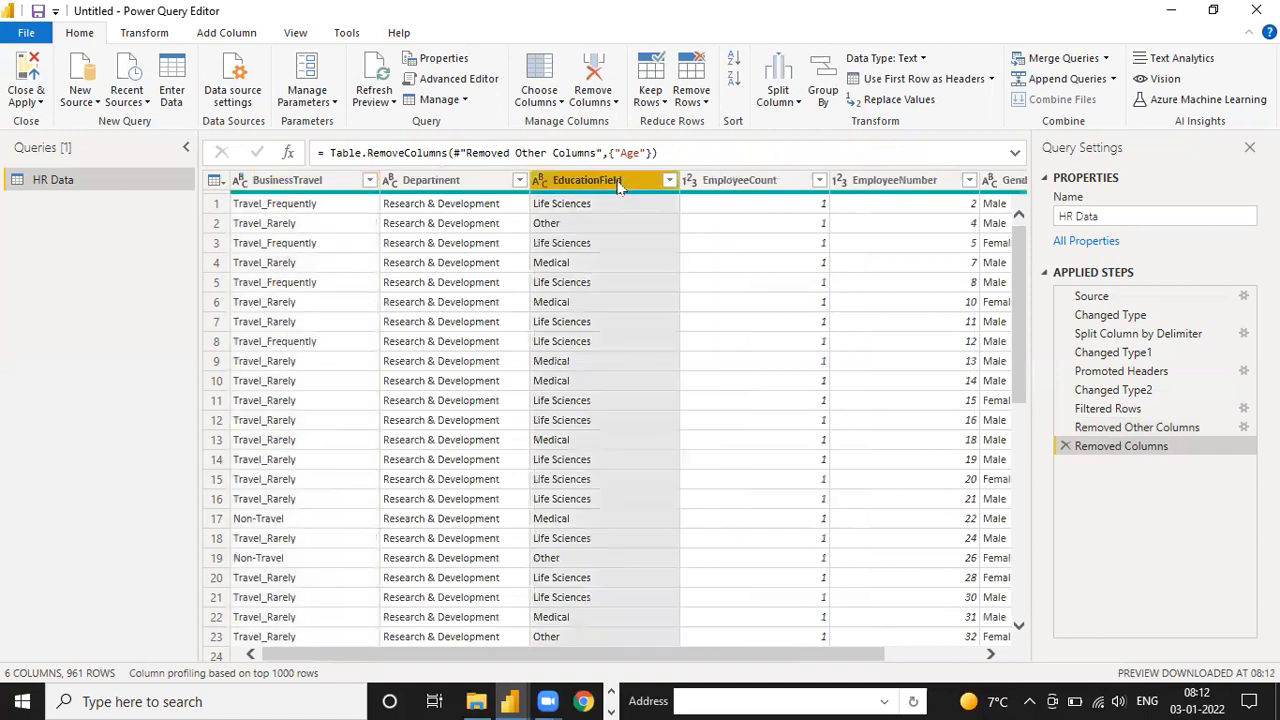
left_click(598, 103)
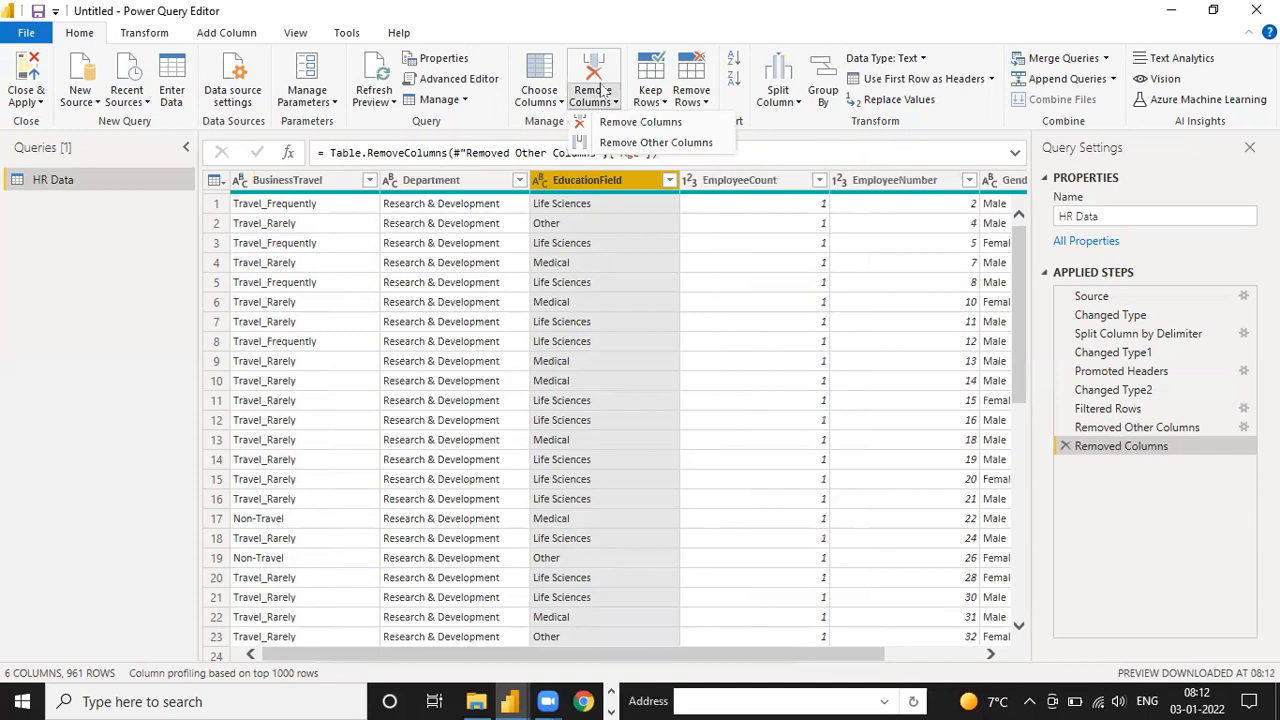
left_click(603, 75)
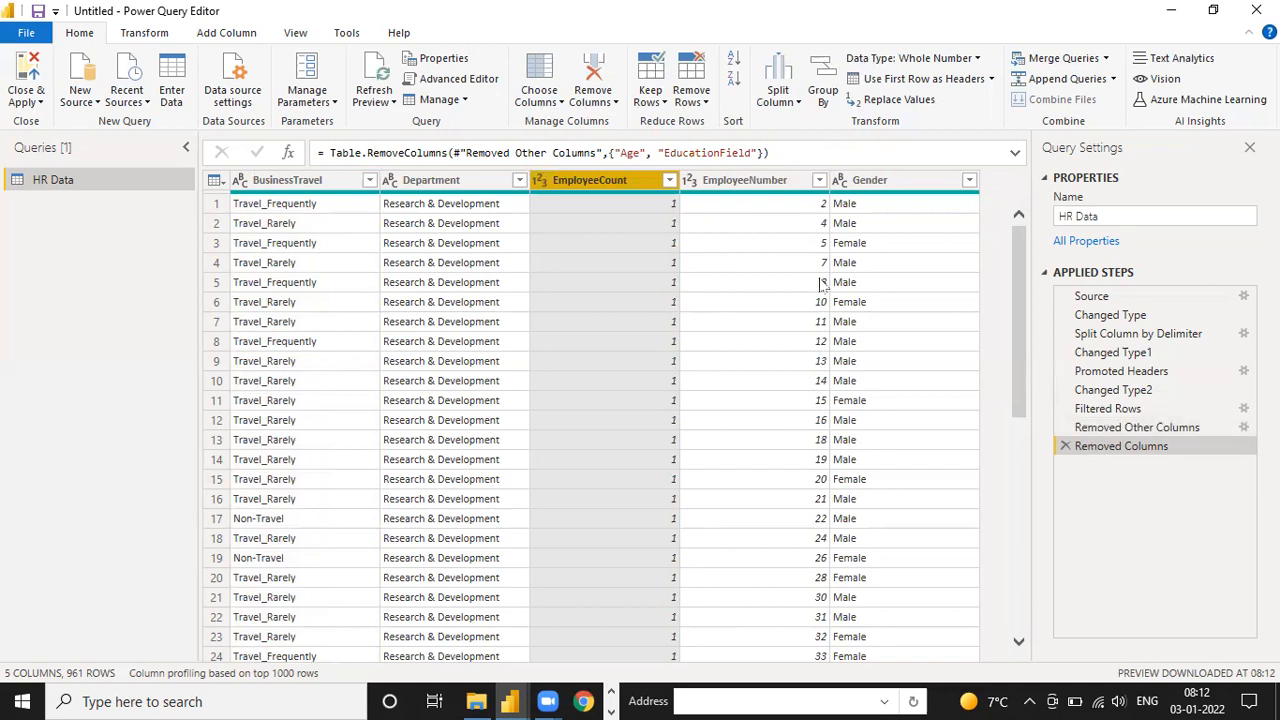
Delete the Removed Columns step from the query's applied steps
left_click(1066, 447)
left_click(1065, 446)
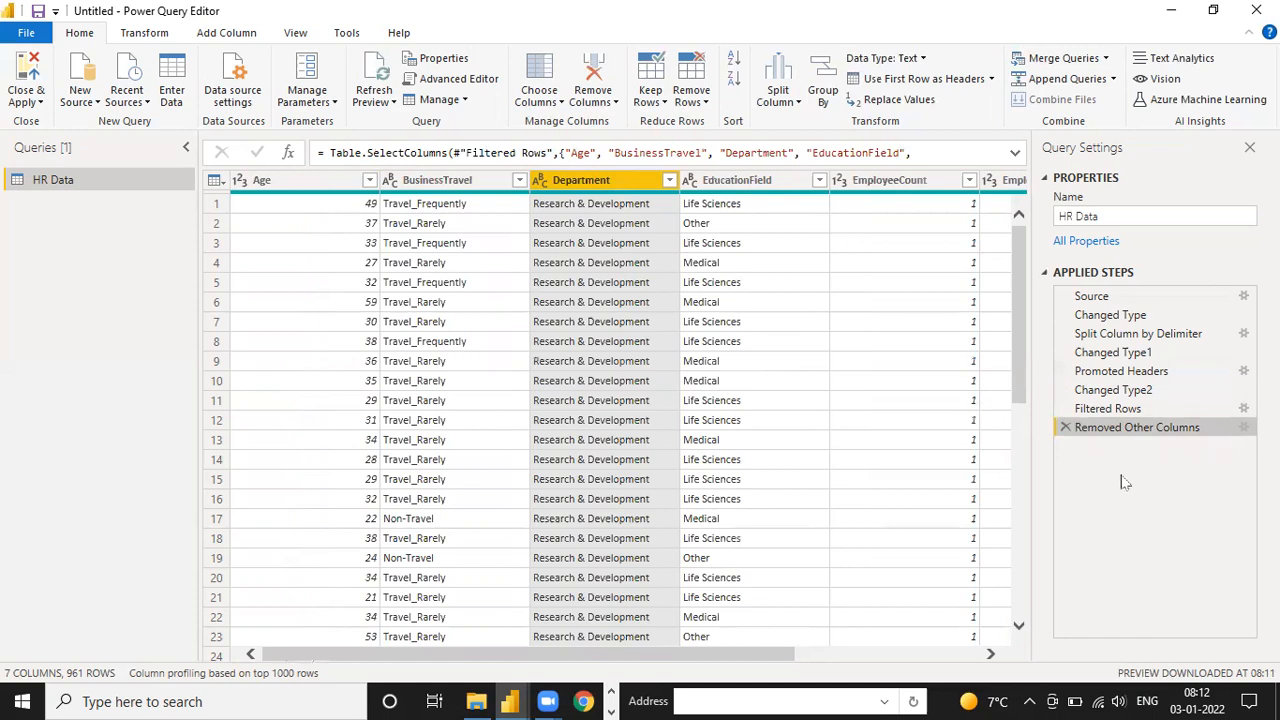
left_click(1107, 408)
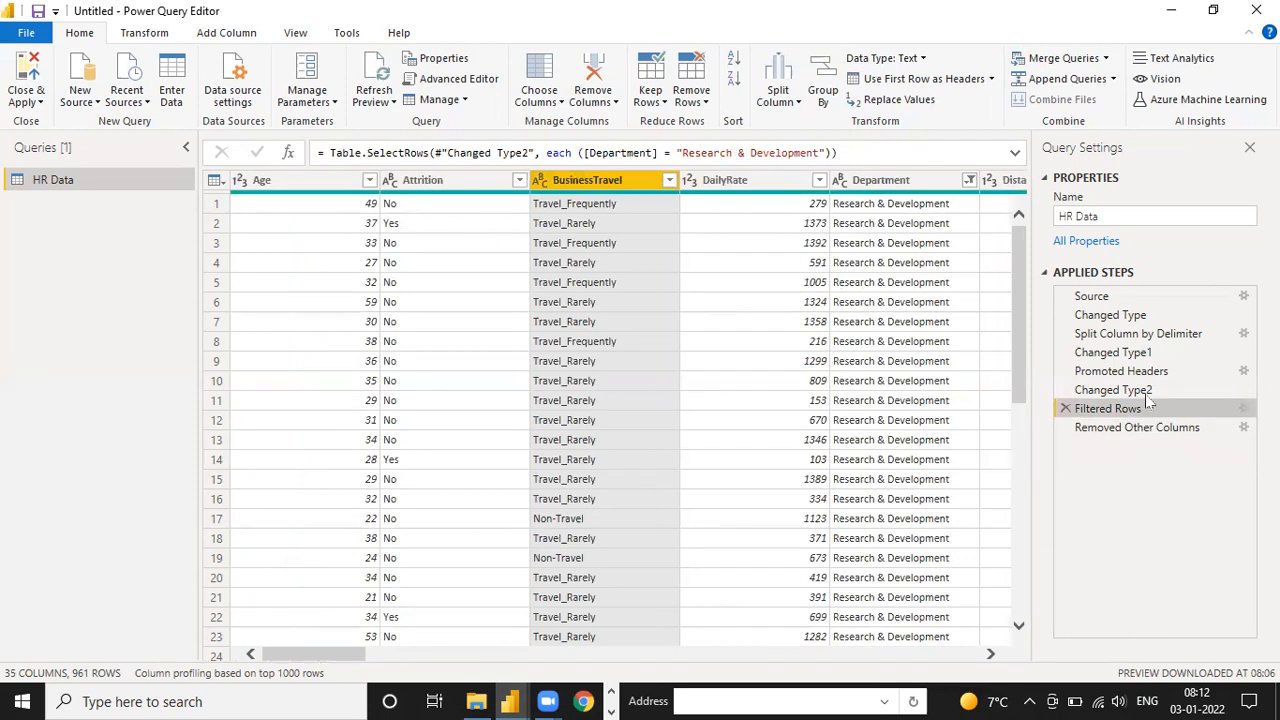
left_click(1108, 372)
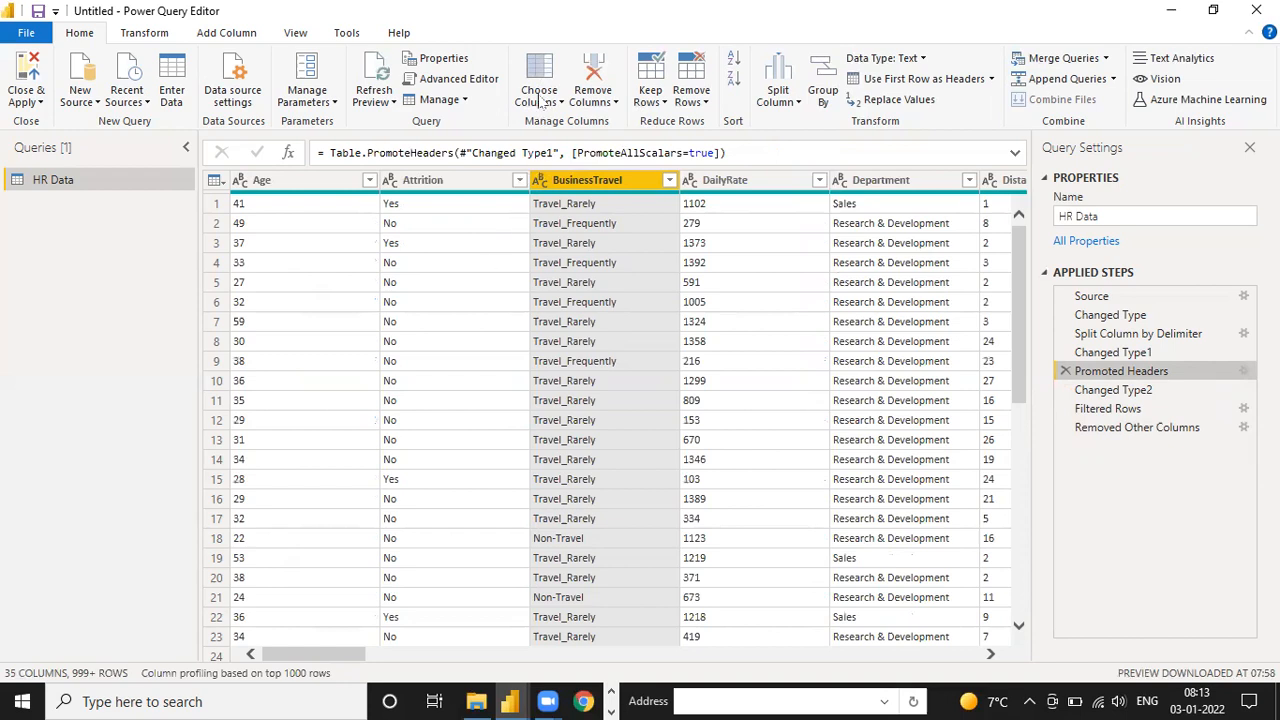
left_click(540, 102)
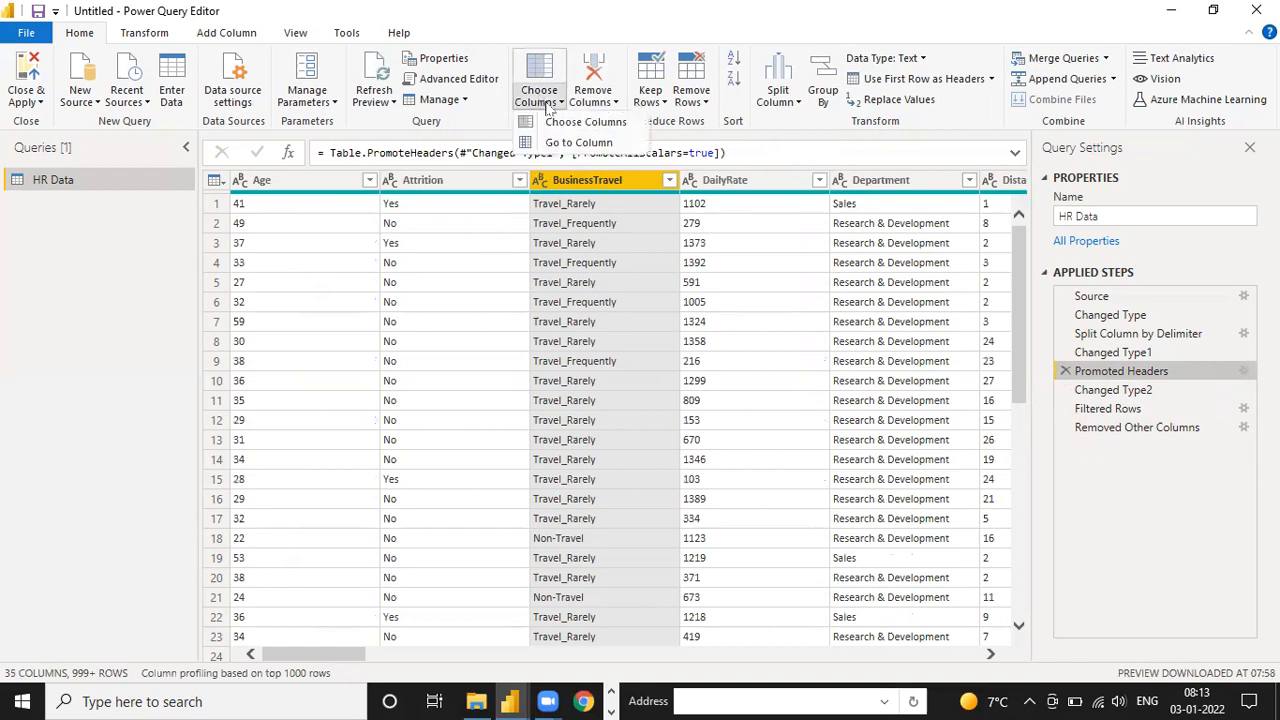
left_click(556, 122)
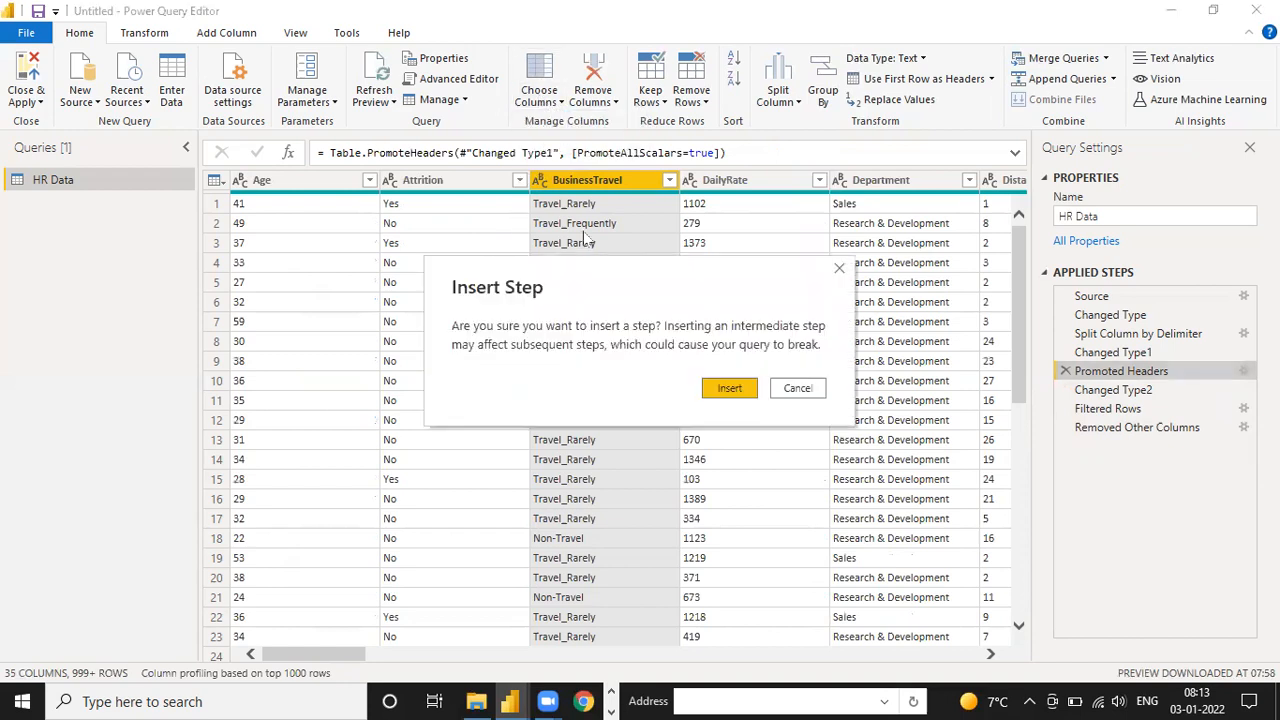
left_click(724, 389)
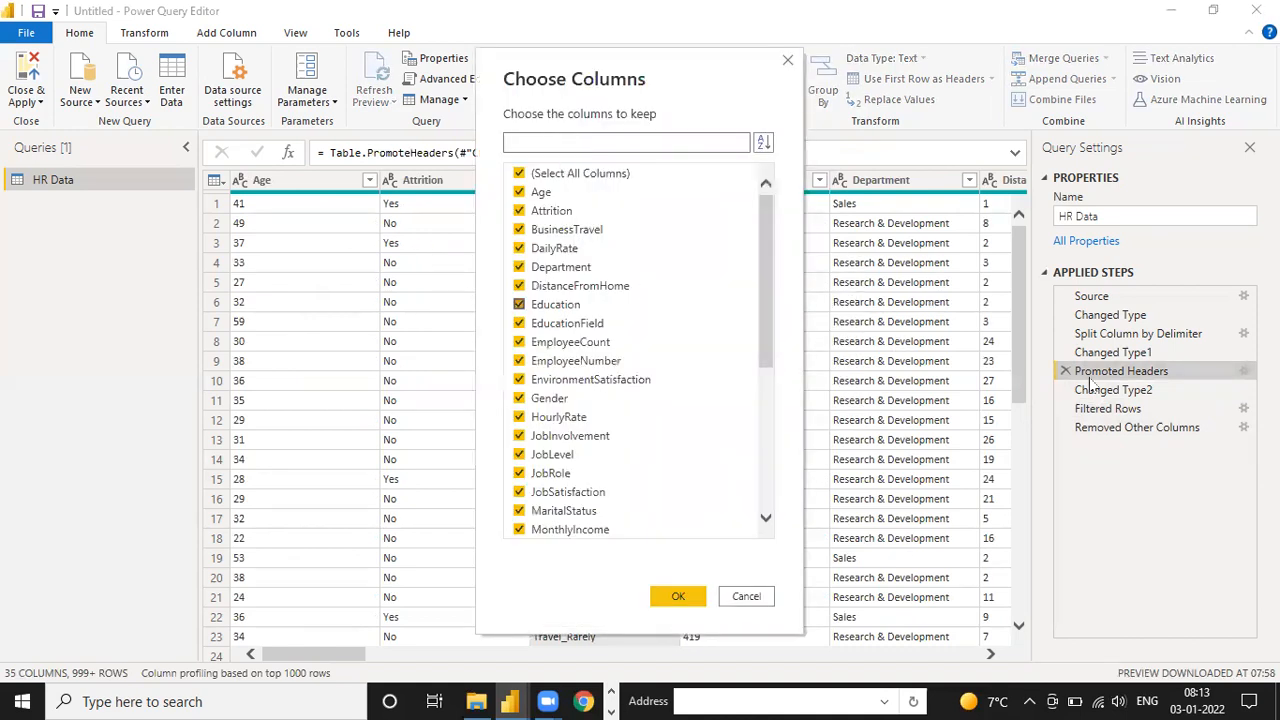
left_click(788, 61)
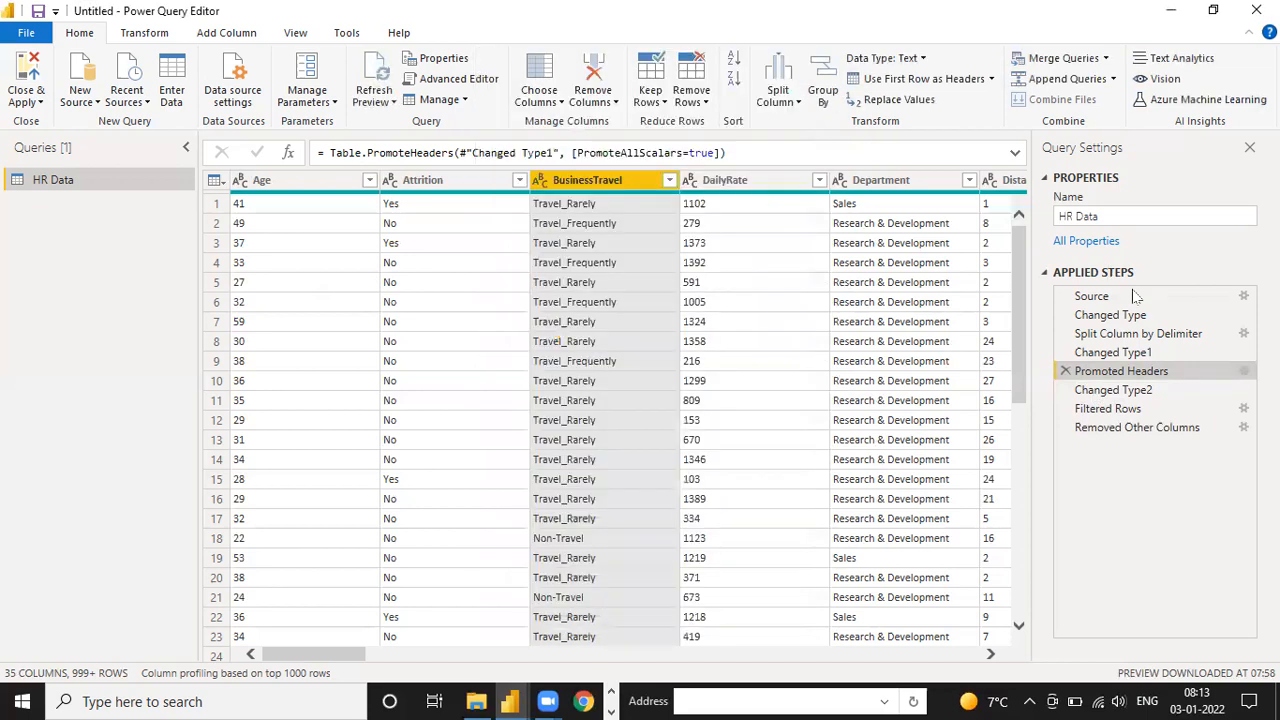
Edit the column selection at the Removed Other Columns step to keep all columns of the HR Data query
left_click(1128, 428)
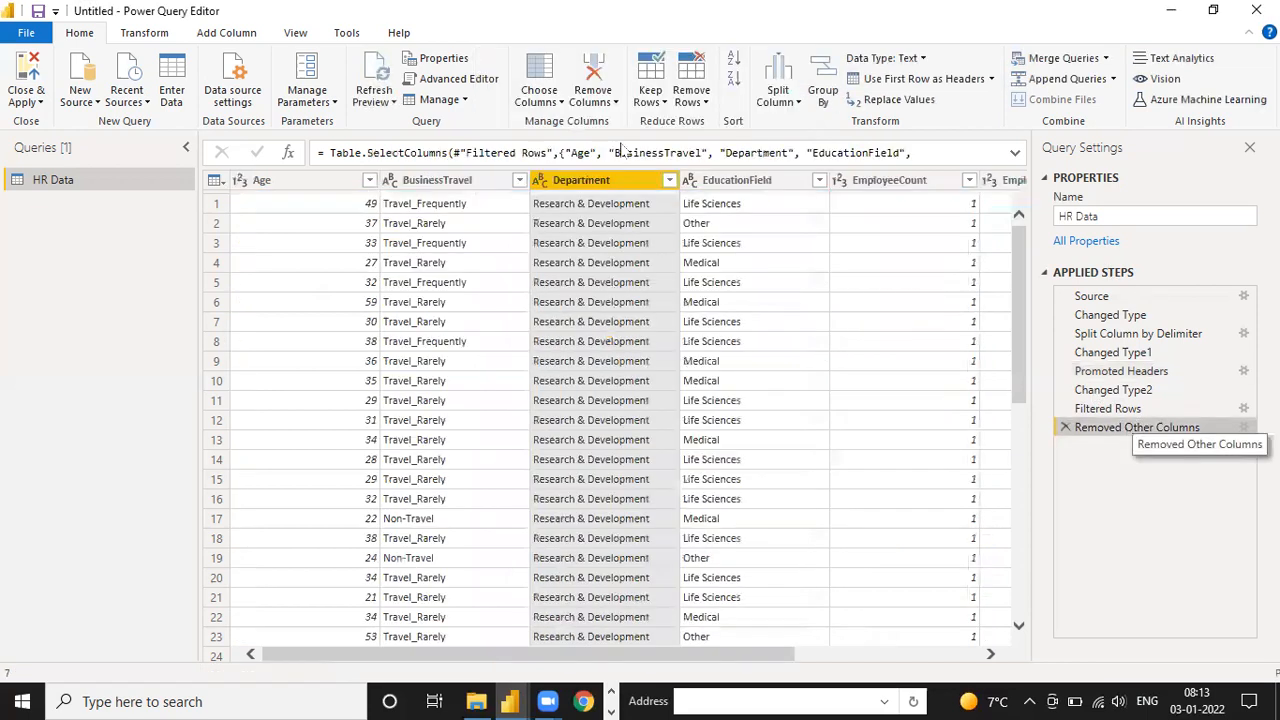
left_click(557, 100)
left_click(560, 124)
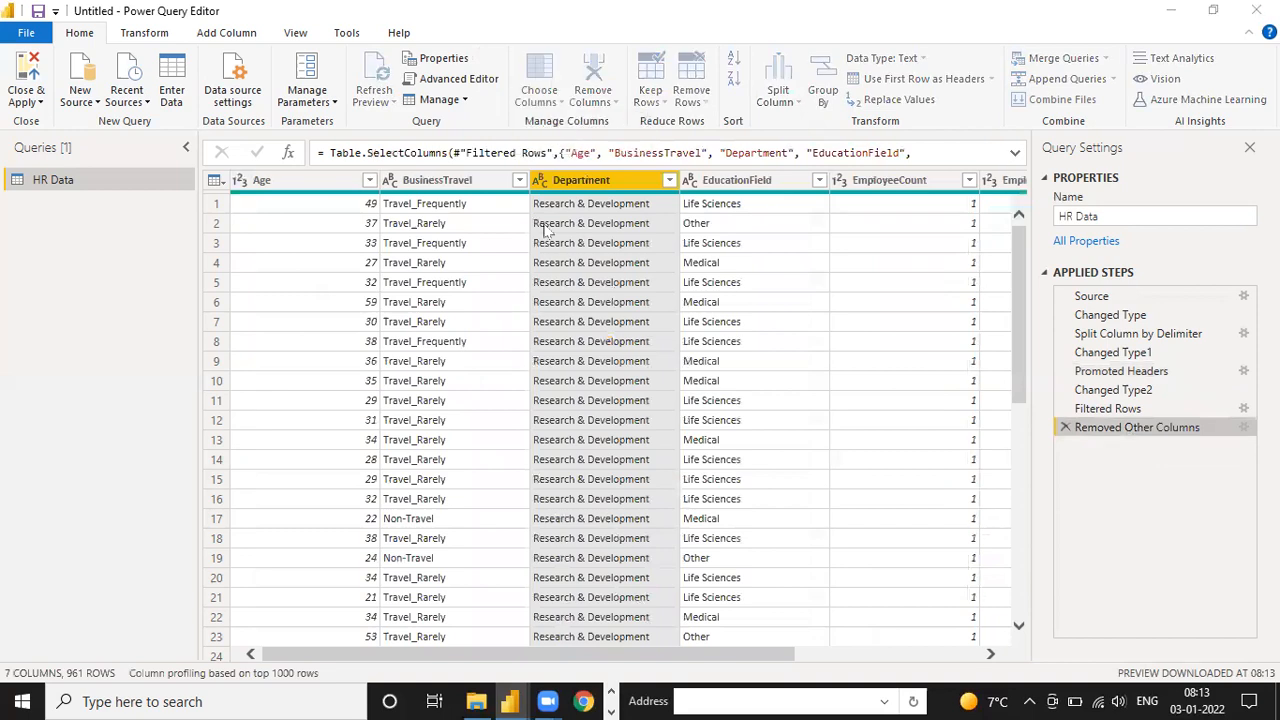
left_click(519, 174)
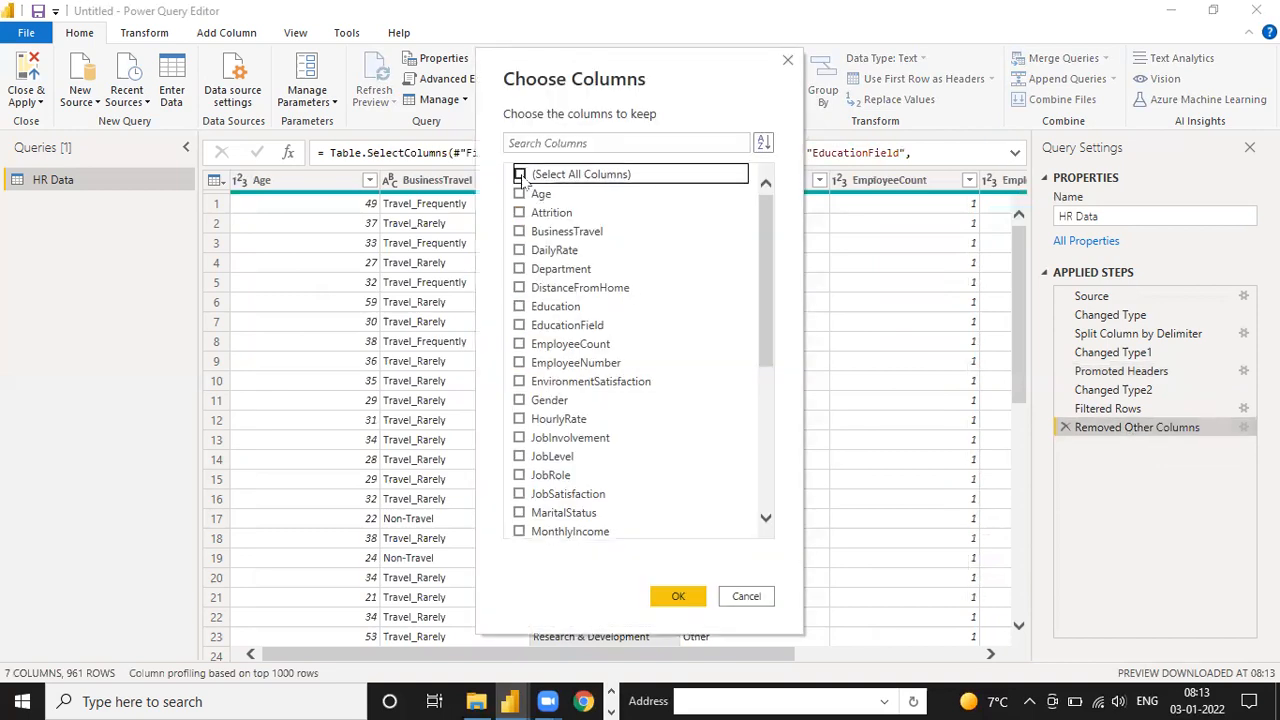
left_click(520, 176)
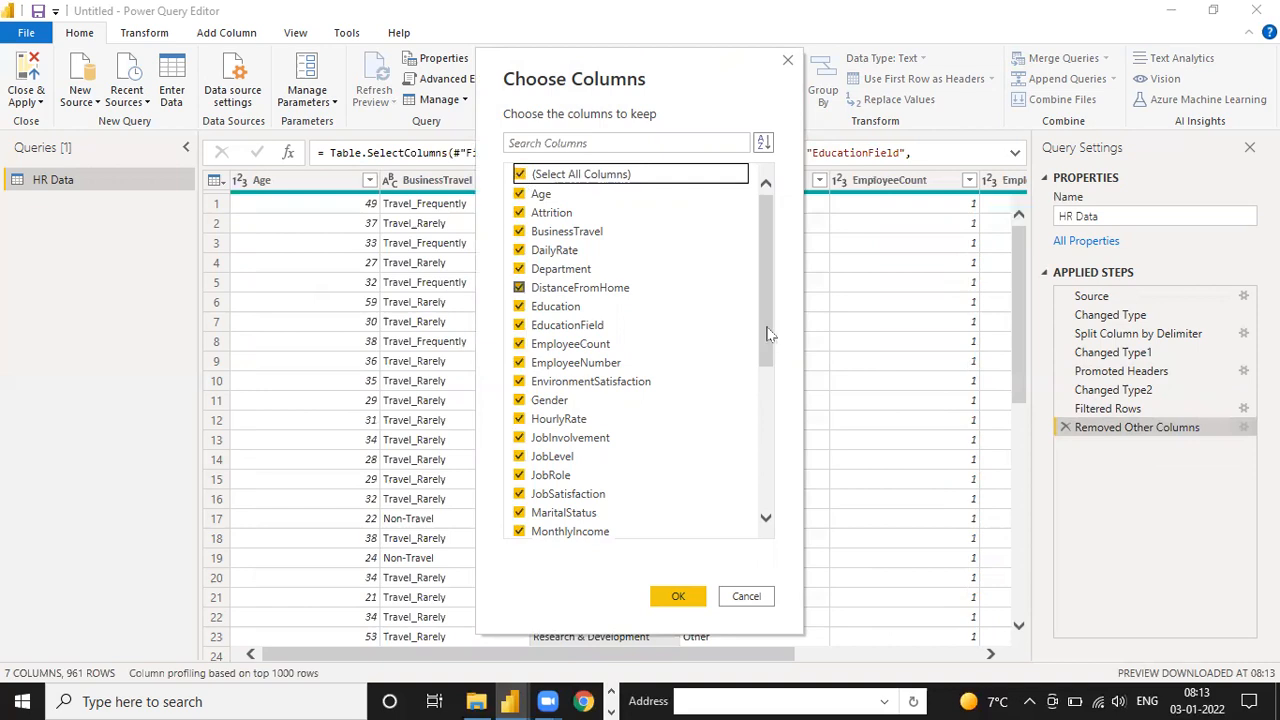
left_click(766, 337)
scroll(783, 505, "down", 5)
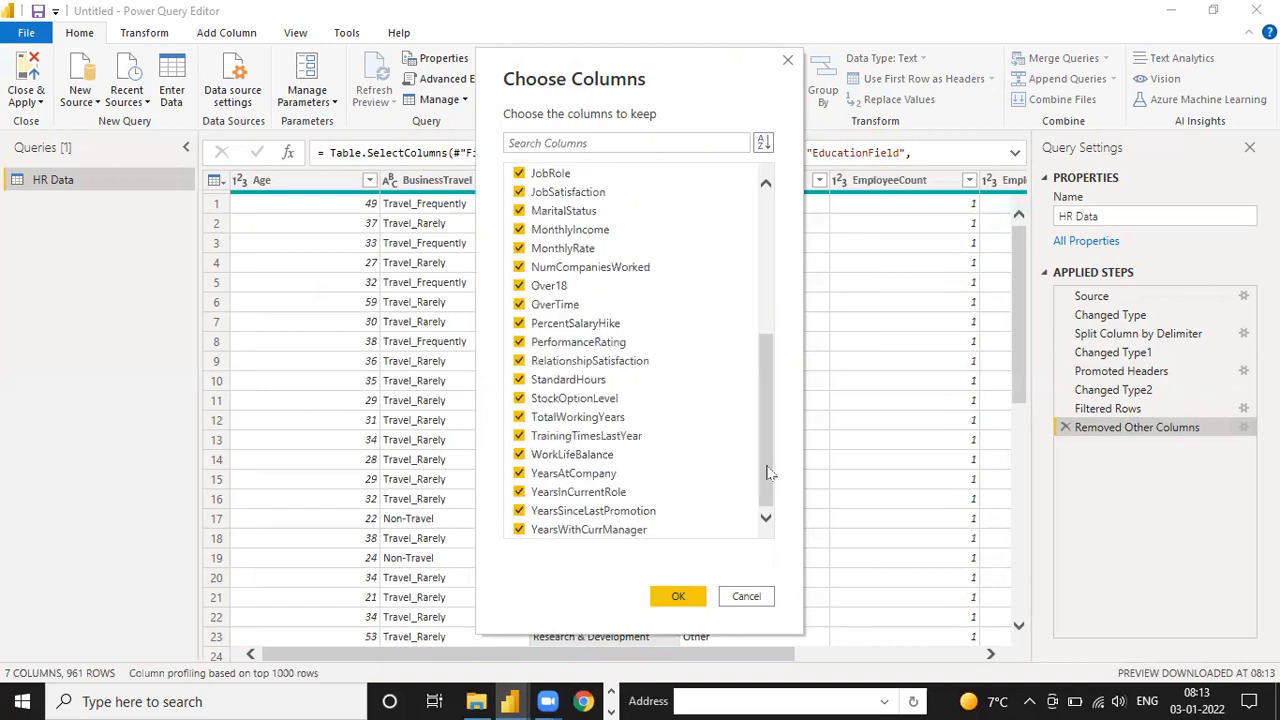
left_click_drag(770, 471, 759, 388)
scroll(778, 477, "up", 3)
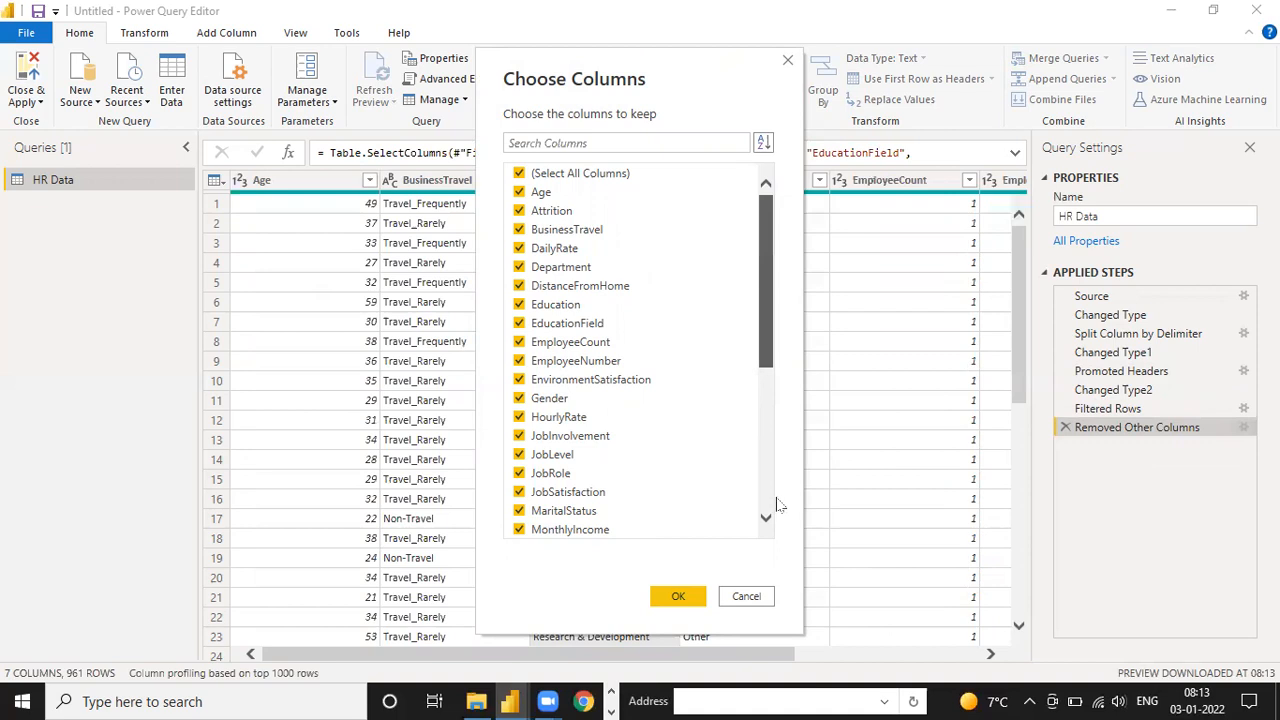
scroll(780, 505, "down", 5)
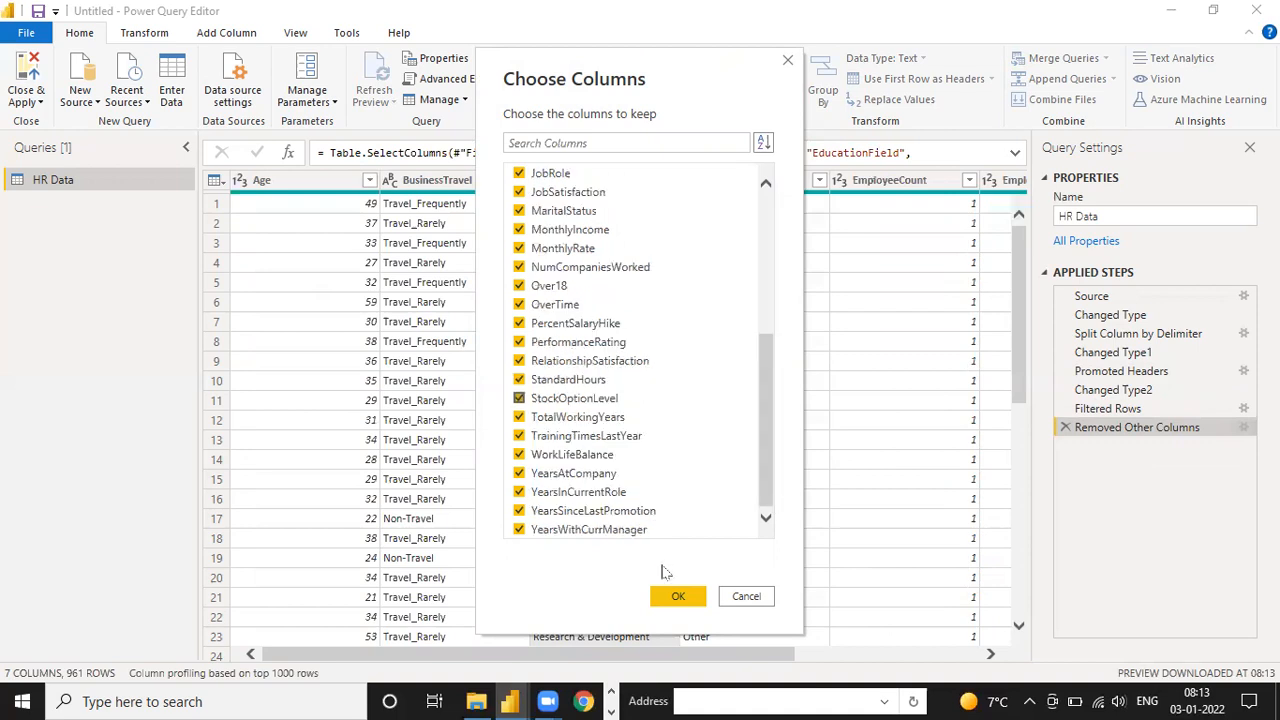
left_click(668, 596)
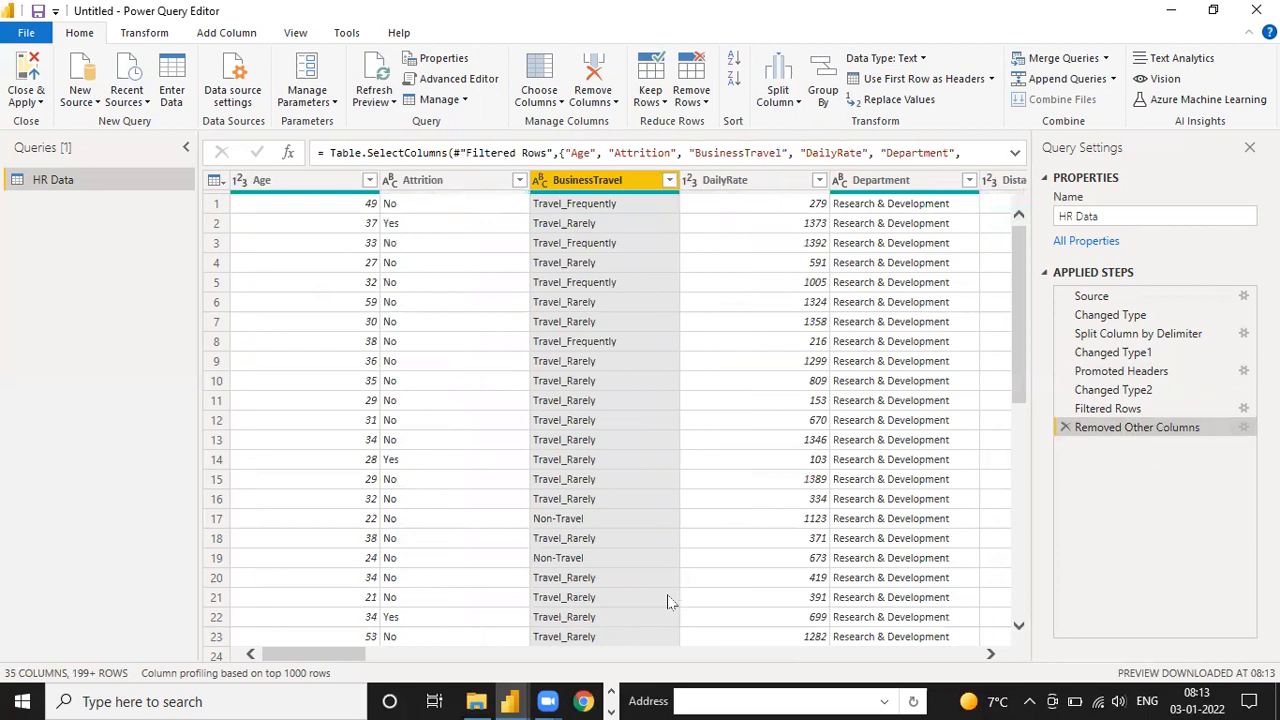
left_click(857, 655)
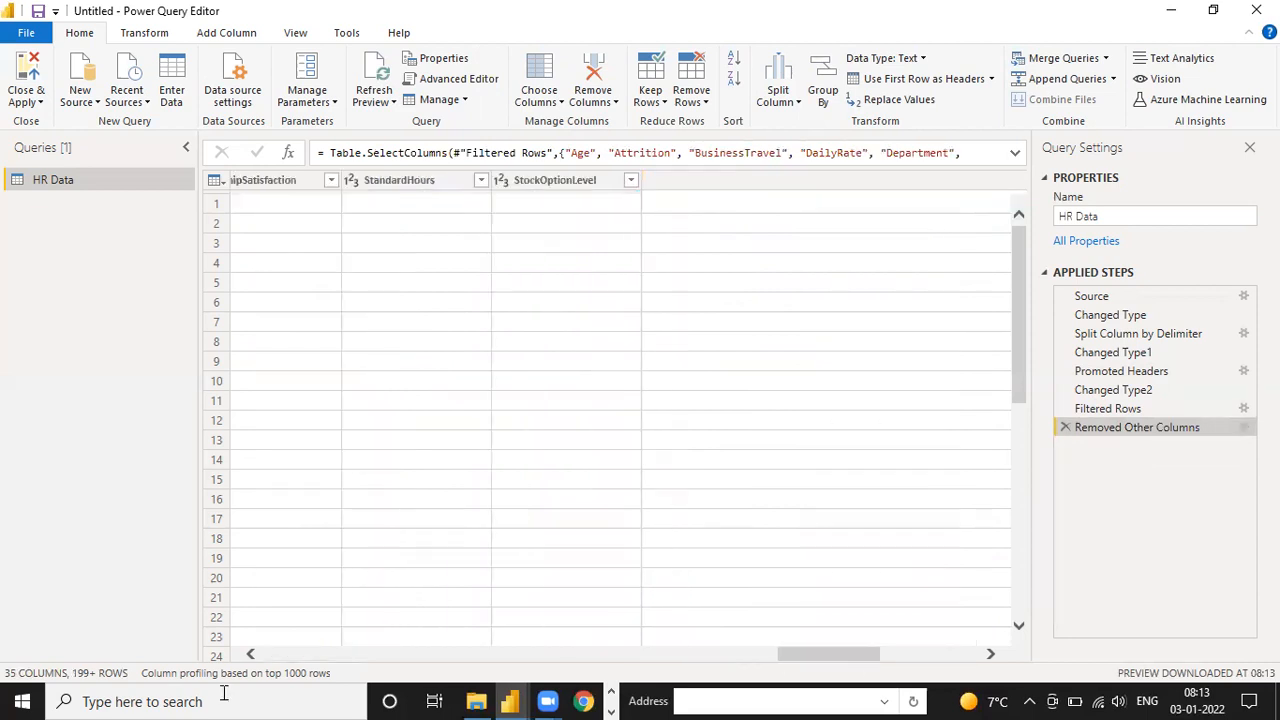
left_click(12, 676)
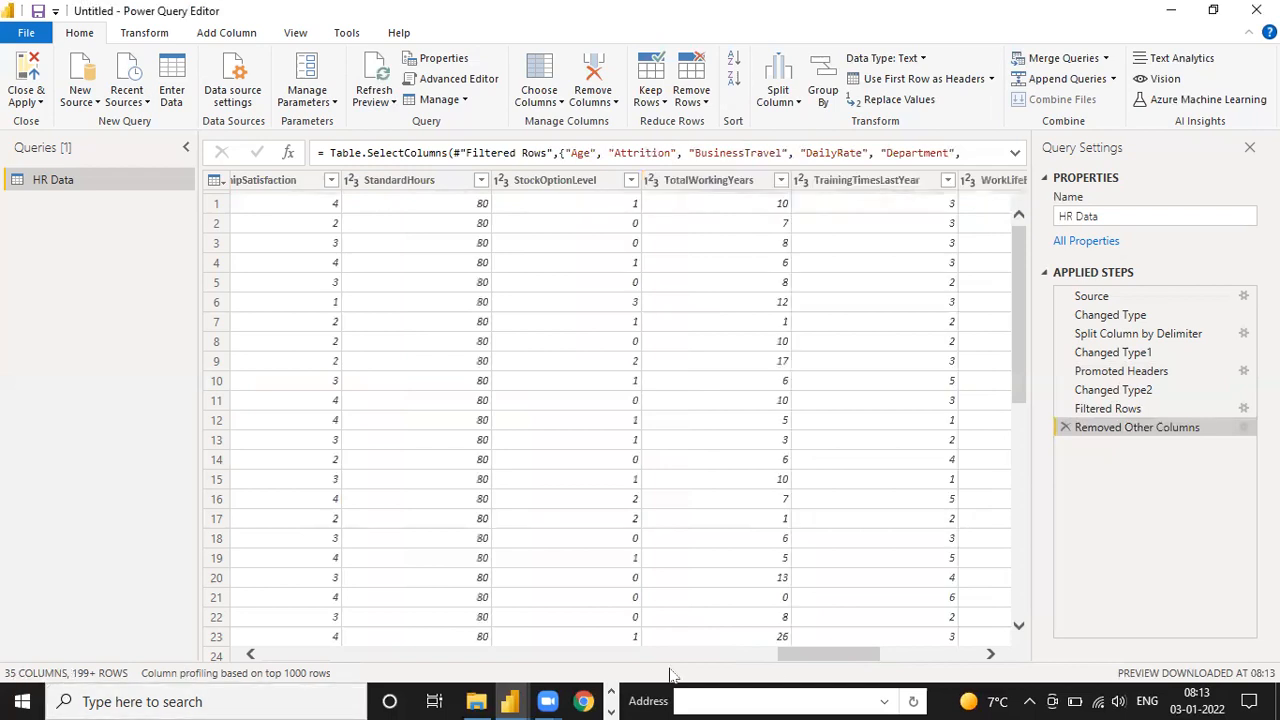
left_click_drag(856, 657, 236, 654)
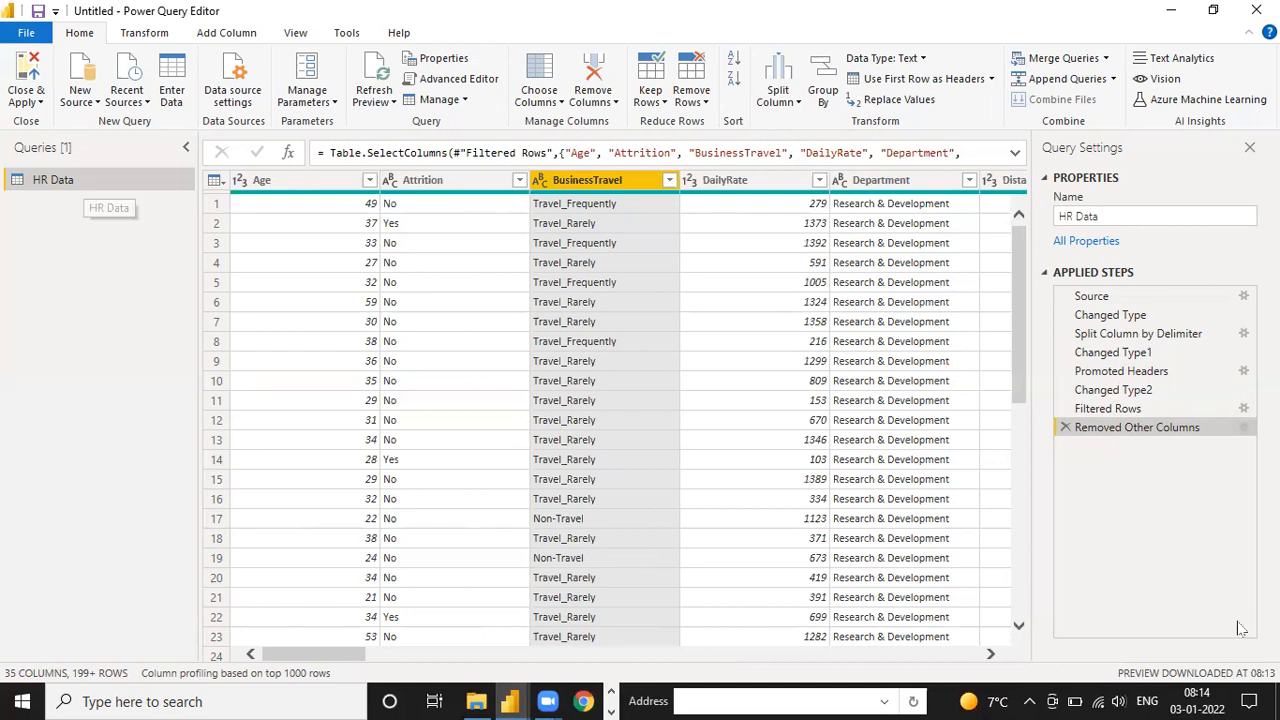
Go to the desktop, search the computer for the Human Resources Data Set workbook and open it in Excel
left_click(1277, 705)
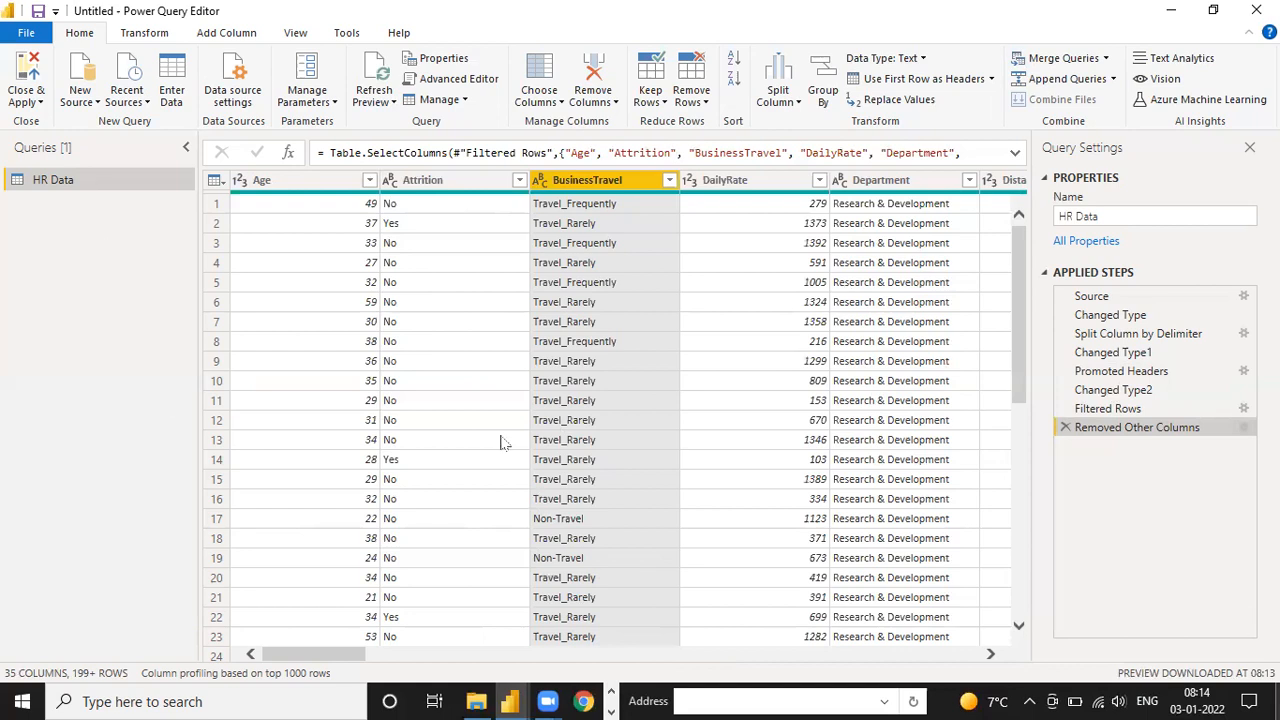
left_click(474, 660)
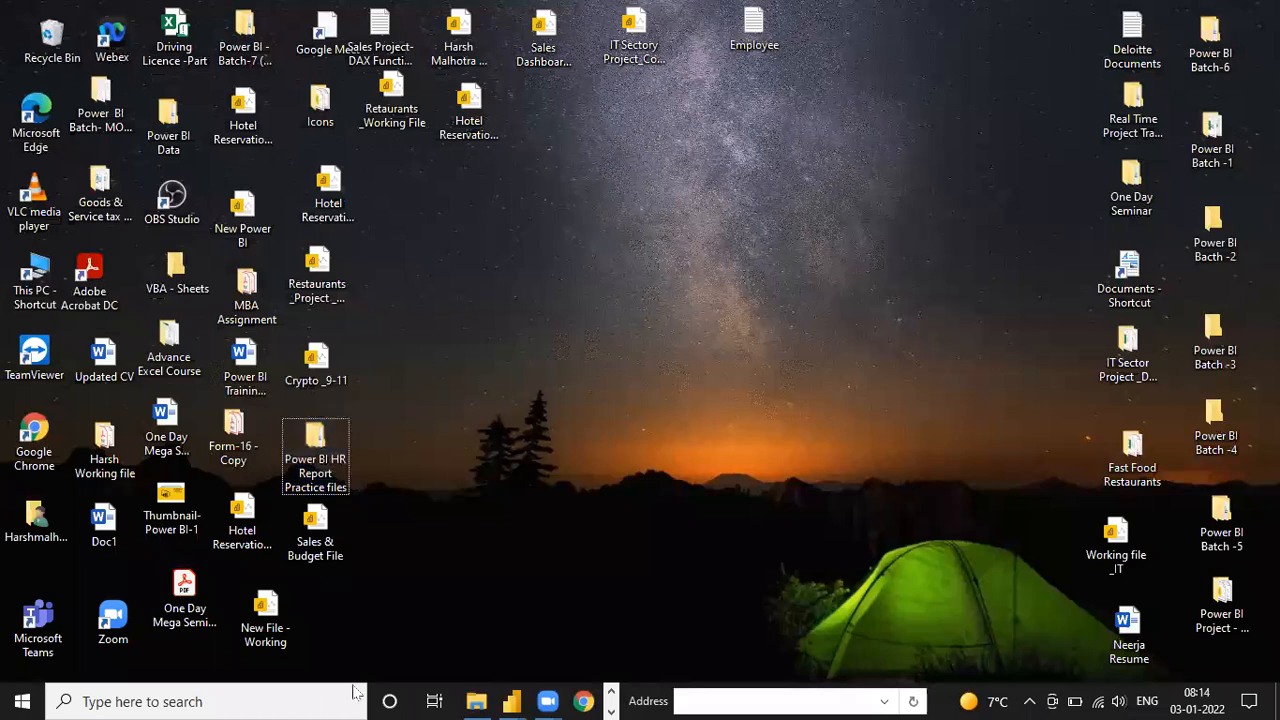
left_click(312, 702)
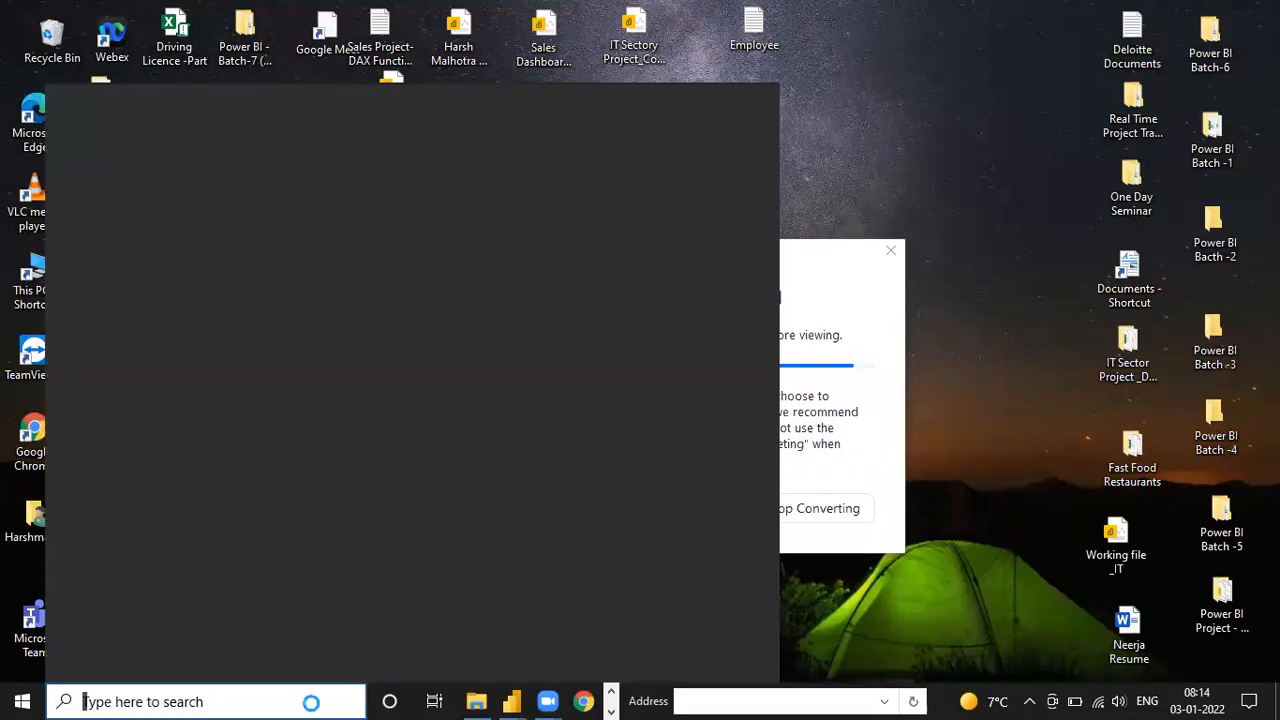
type("Huma")
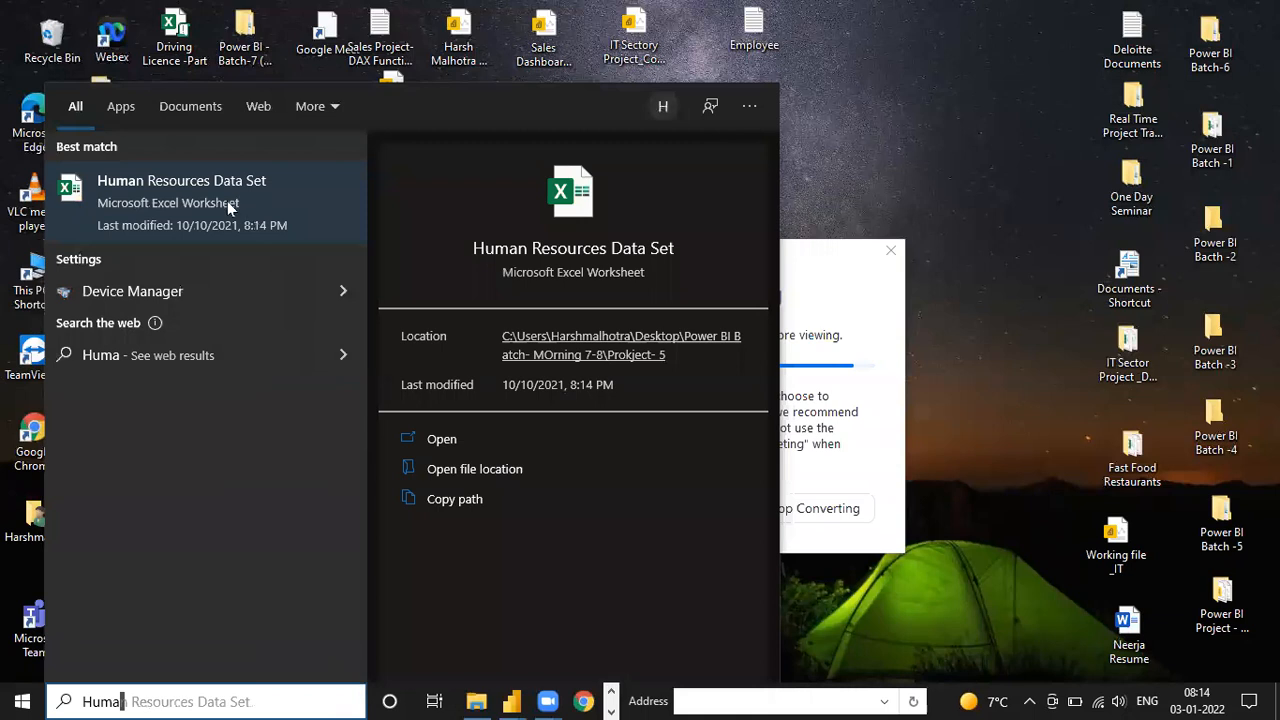
type("n")
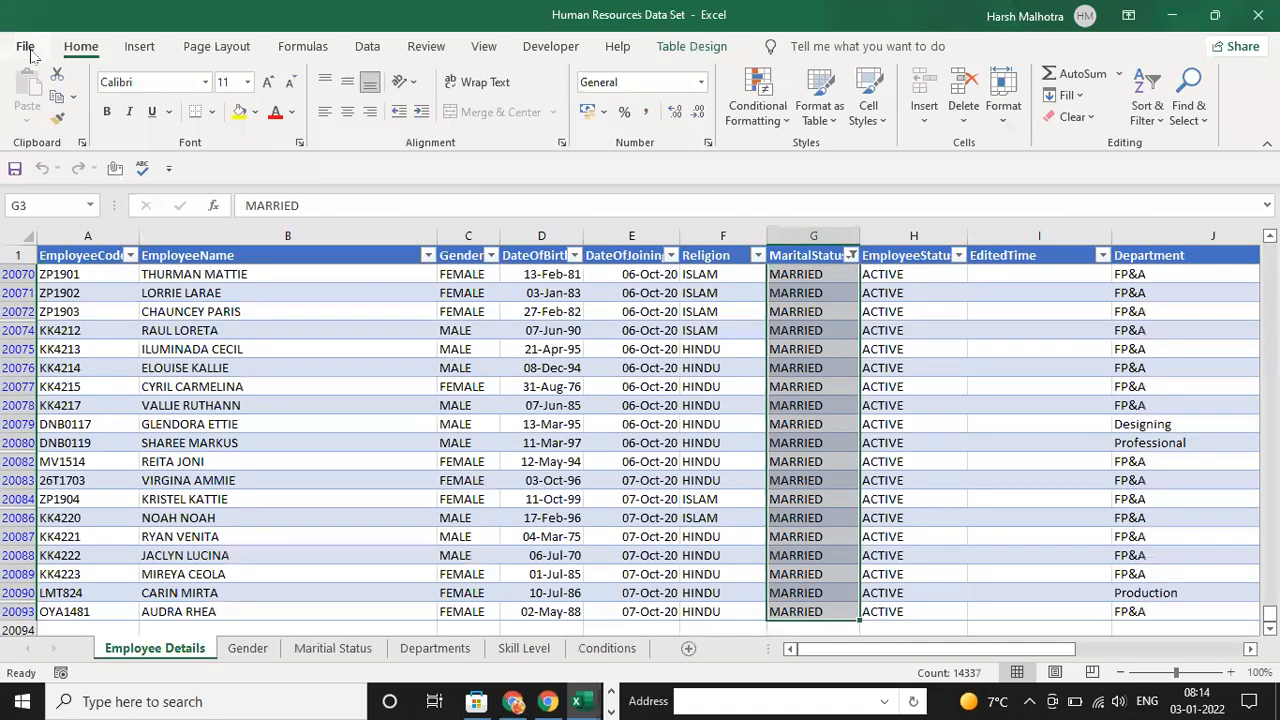
Start saving a copy of the workbook and browse to the Power BI HR Report Practice files folder on the Desktop
left_click(27, 48)
left_click(60, 298)
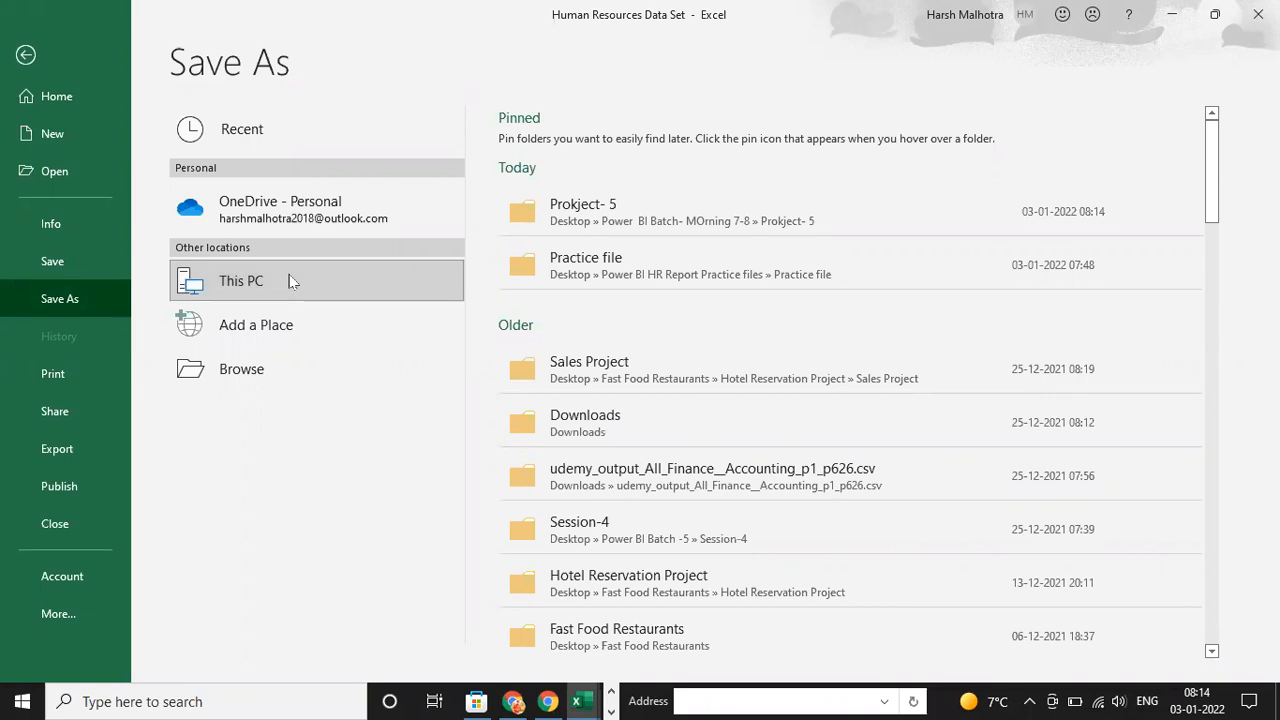
left_click(288, 281)
left_click(106, 165)
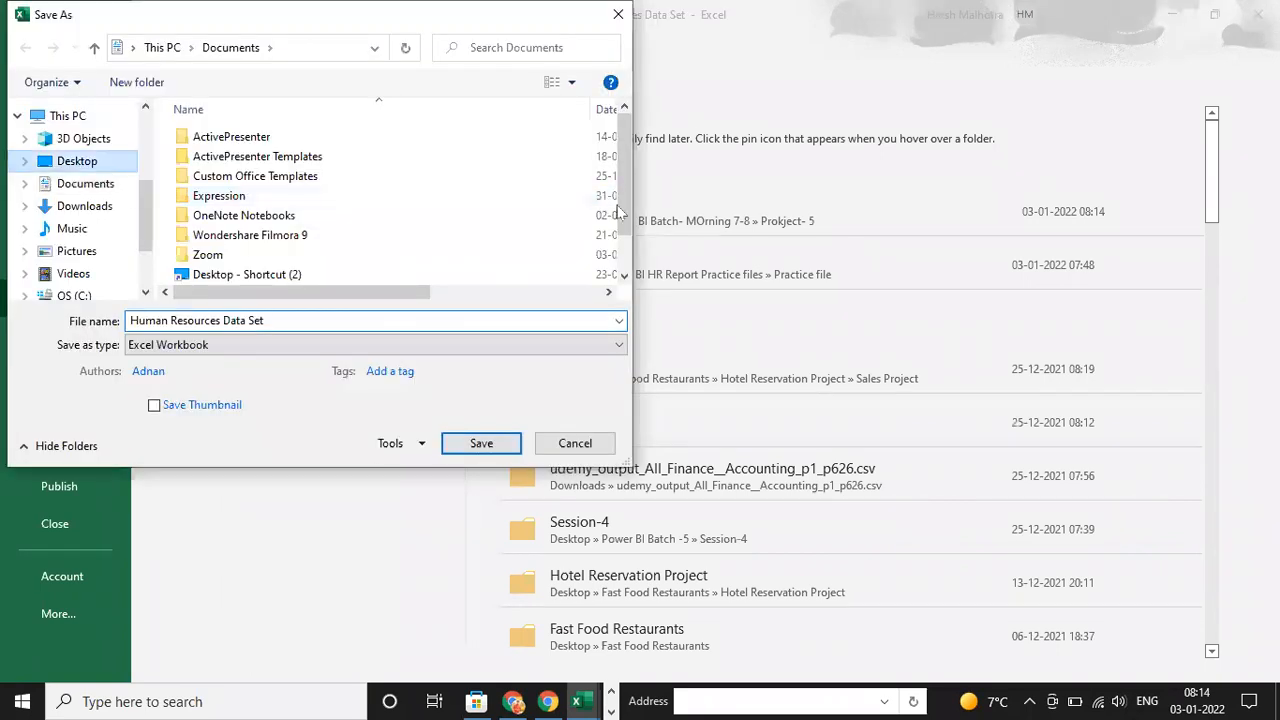
scroll(628, 246, "down", 2)
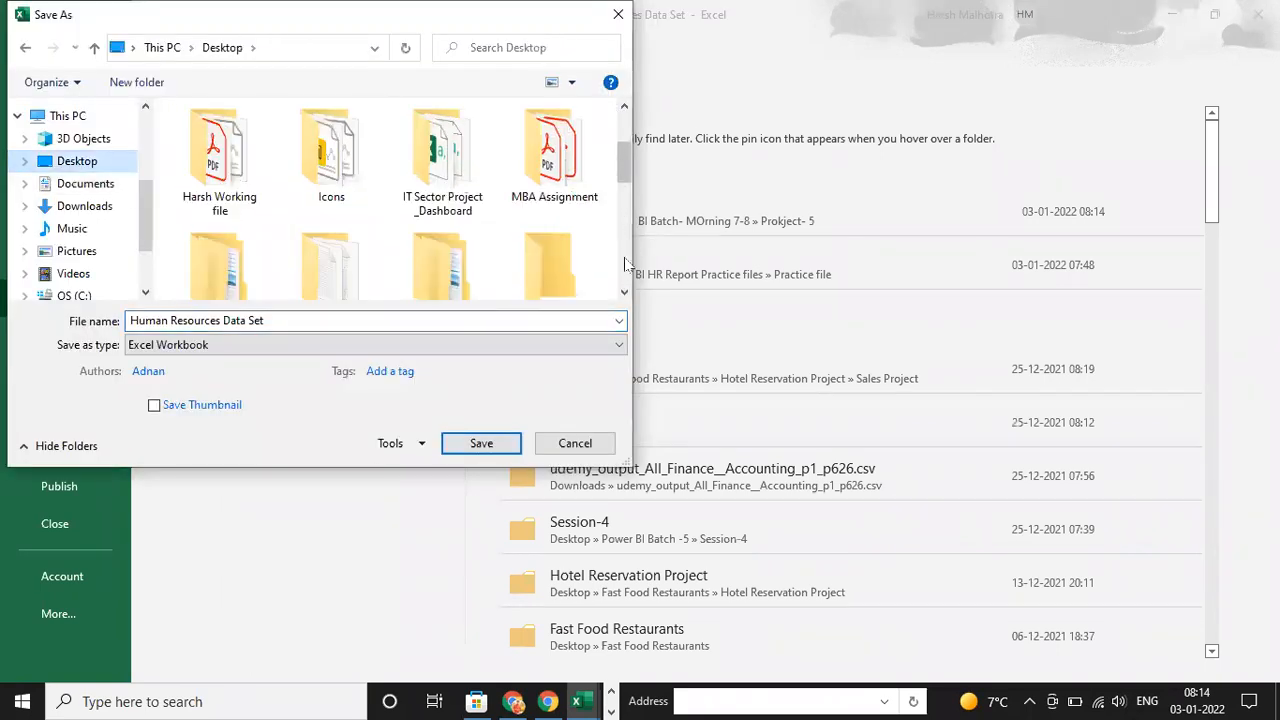
scroll(628, 268, "down", 1)
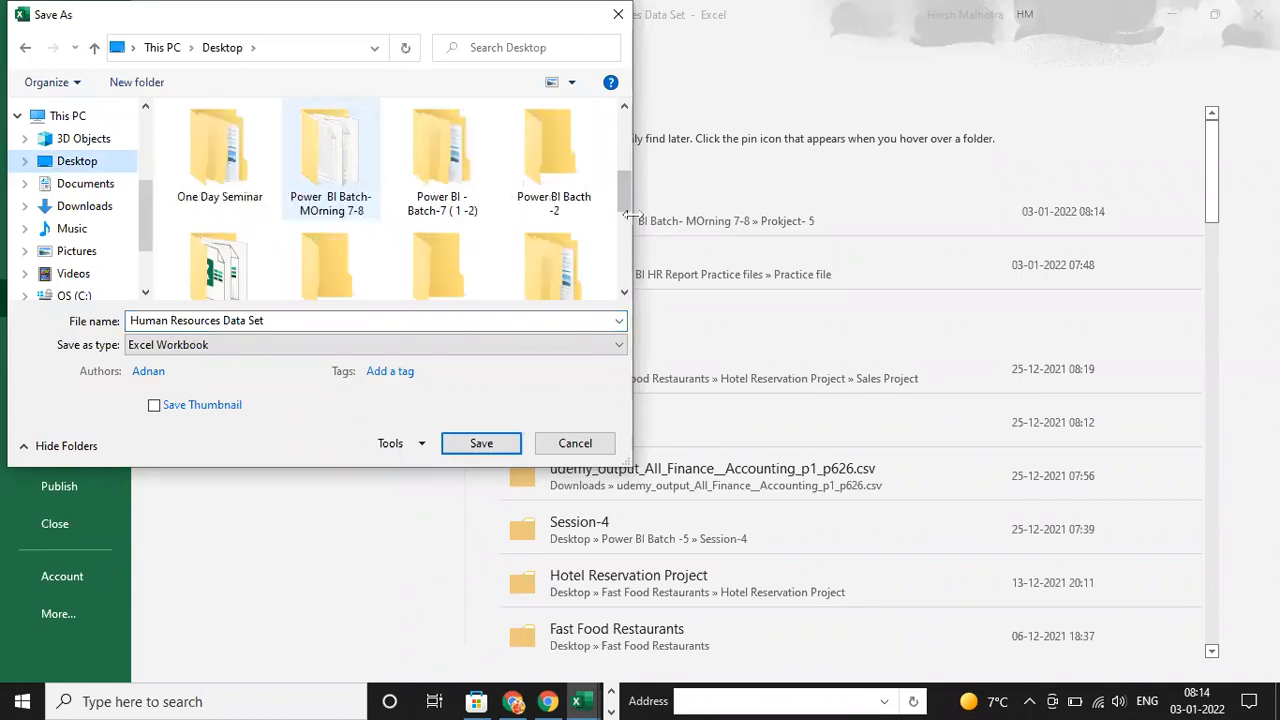
scroll(626, 289, "down", 1)
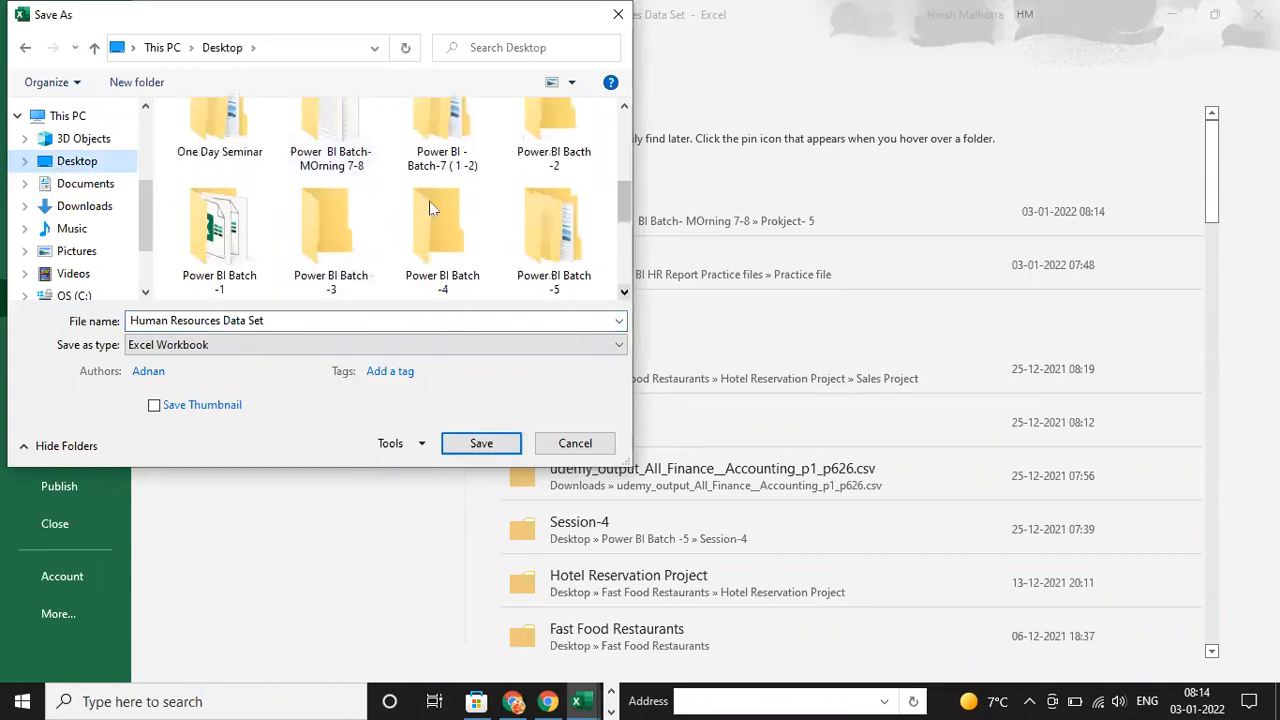
scroll(440, 230, "down", 2)
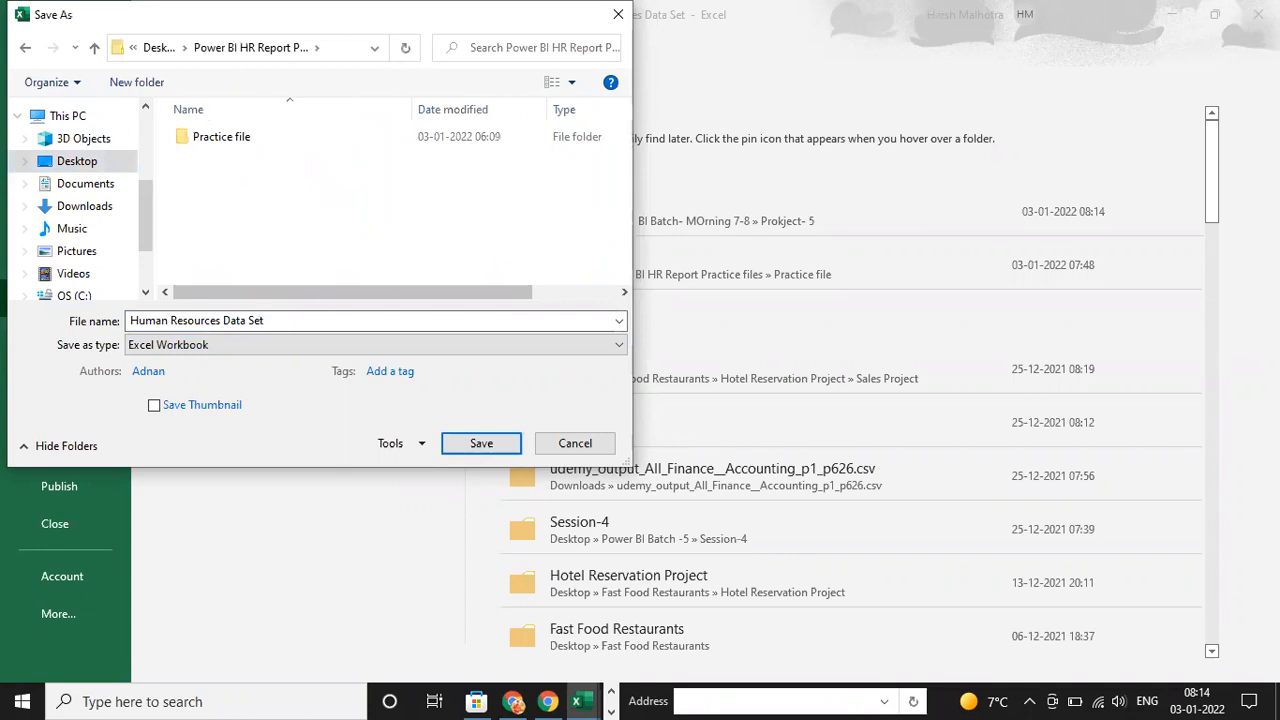
Name the workbook copy Human Data -2020 and save it as an Excel Workbook
left_click(220, 321)
type("HUmans")
key("BackSpace")
key("BackSpace")
key("BackSpace")
key("BackSpace")
key("BackSpace")
key("BackSpace")
type("umn")
key("BackSpace")
type("an DAta")
key("BackSpace")
key("BackSpace")
key("BackSpace")
key("BackSpace")
type("ata -2022")
left_click(481, 443)
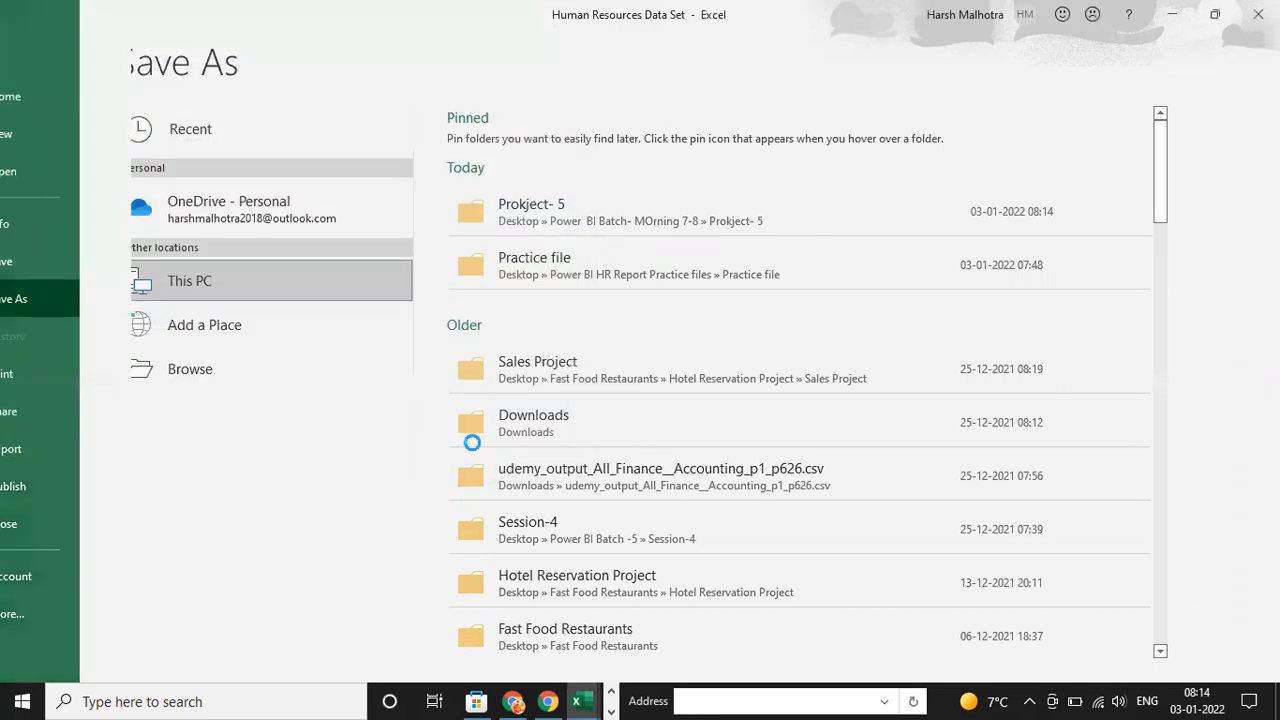
Switch back to the Power Query Editor and connect to the Human Data -2020 Excel workbook as a new source
left_click(611, 696)
mouse_move(509, 701)
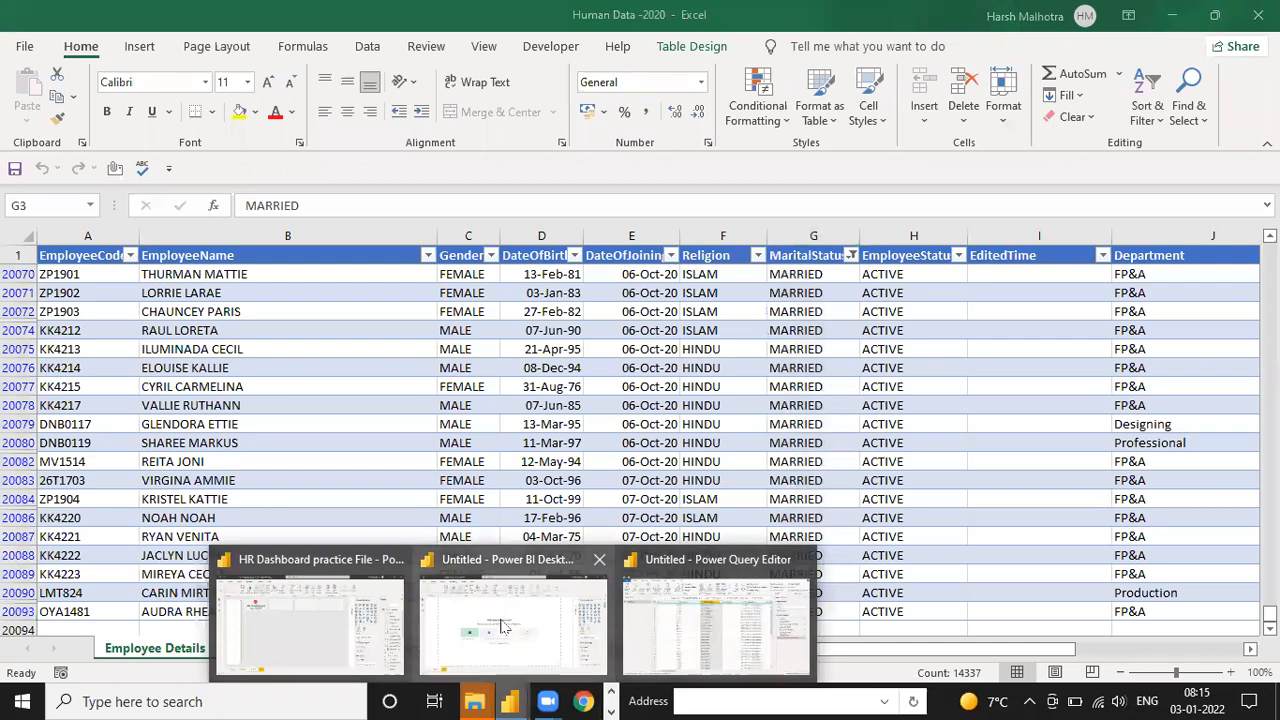
left_click(705, 615)
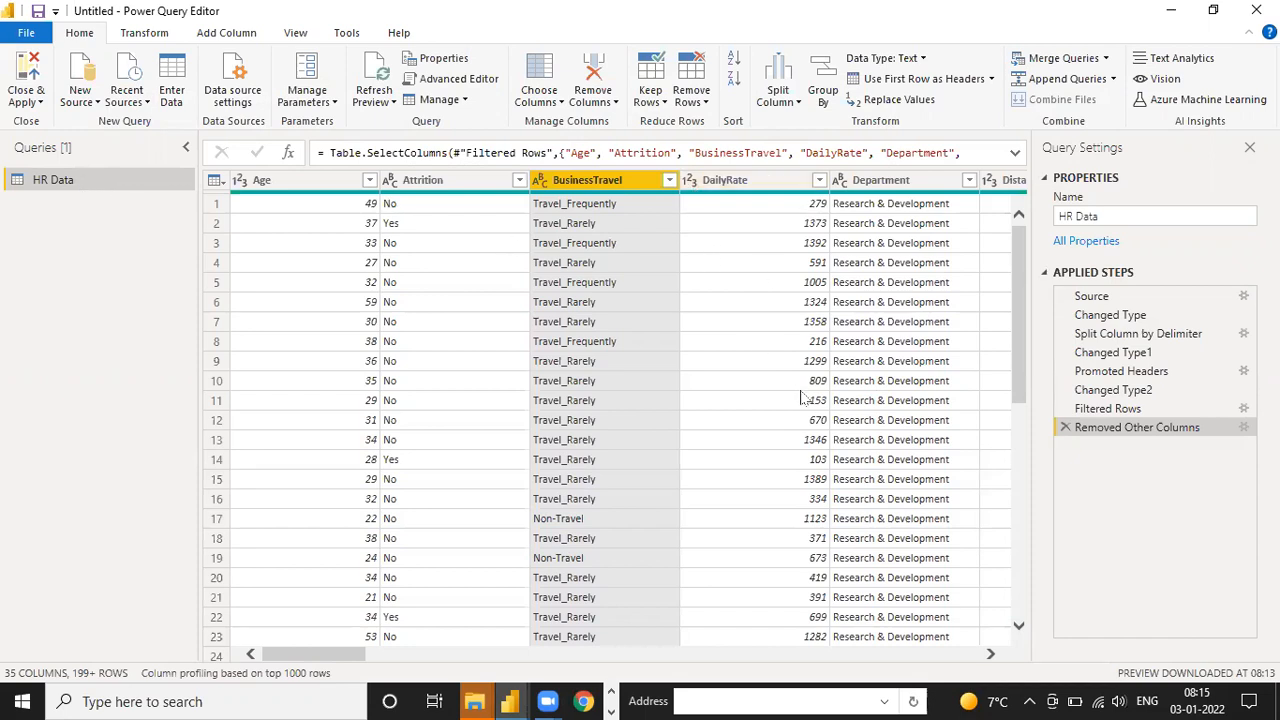
left_click(88, 100)
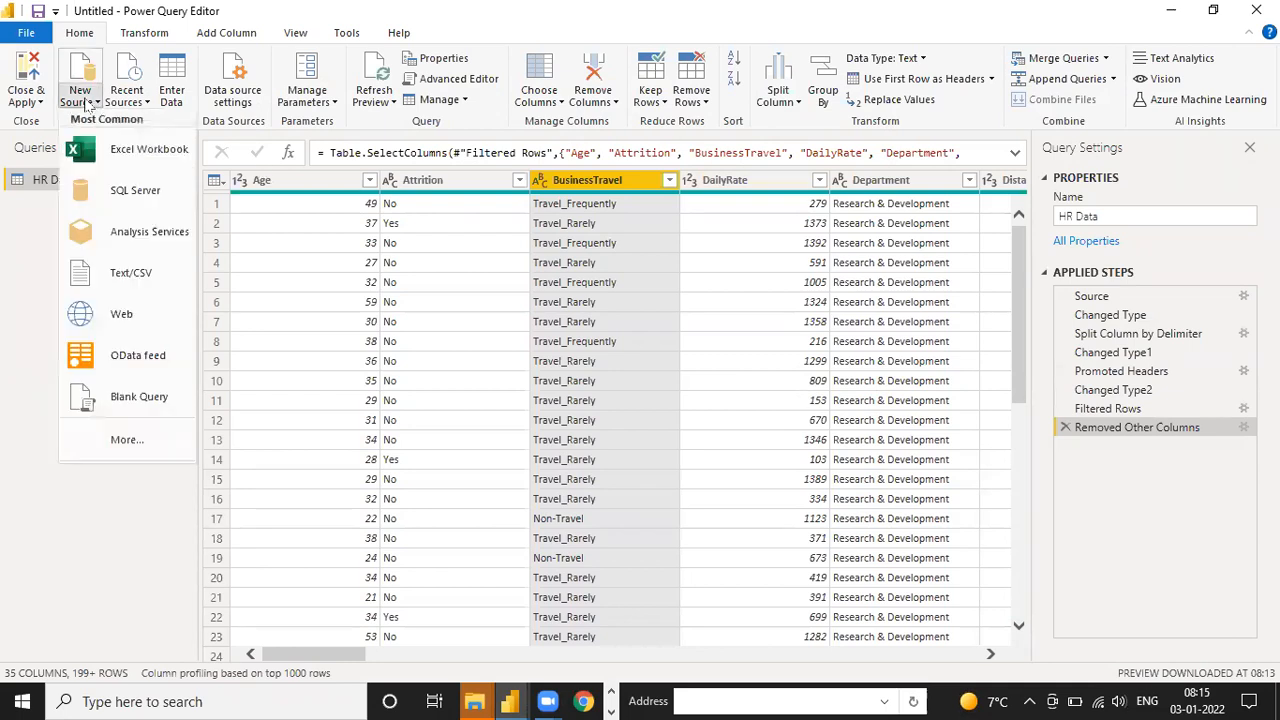
left_click(142, 150)
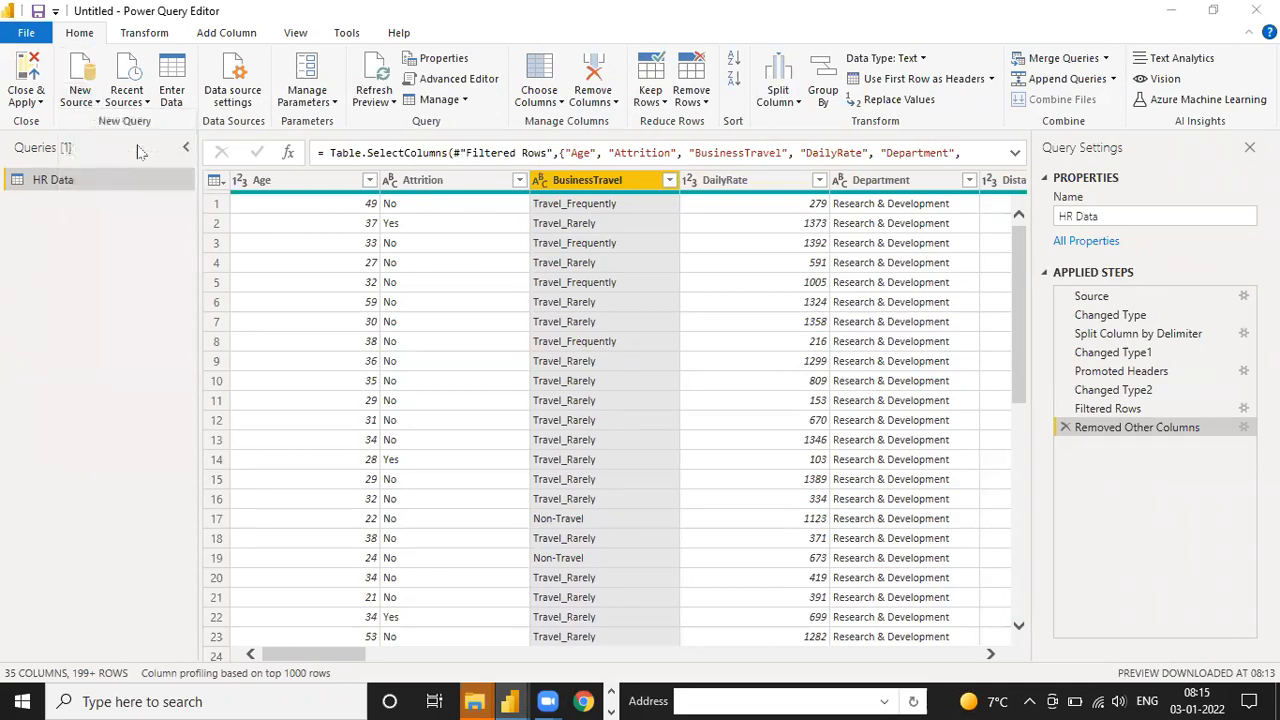
left_click(100, 170)
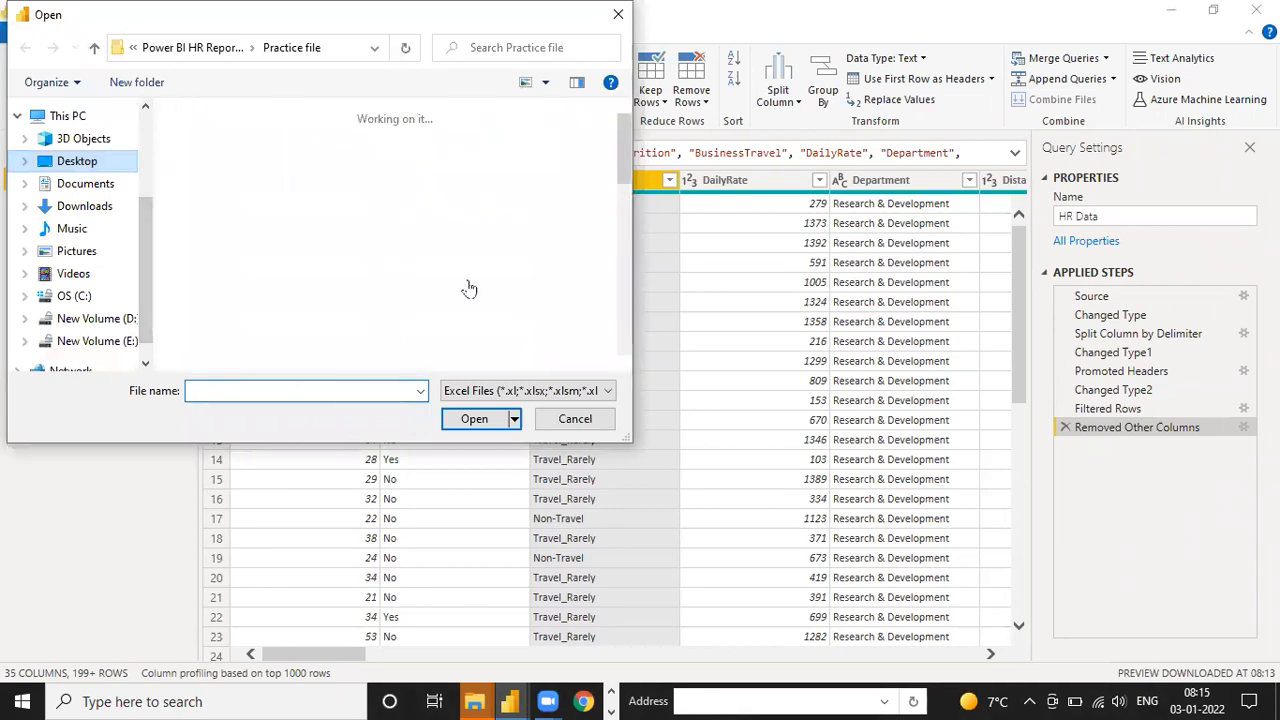
left_click(450, 297)
double_click(450, 297)
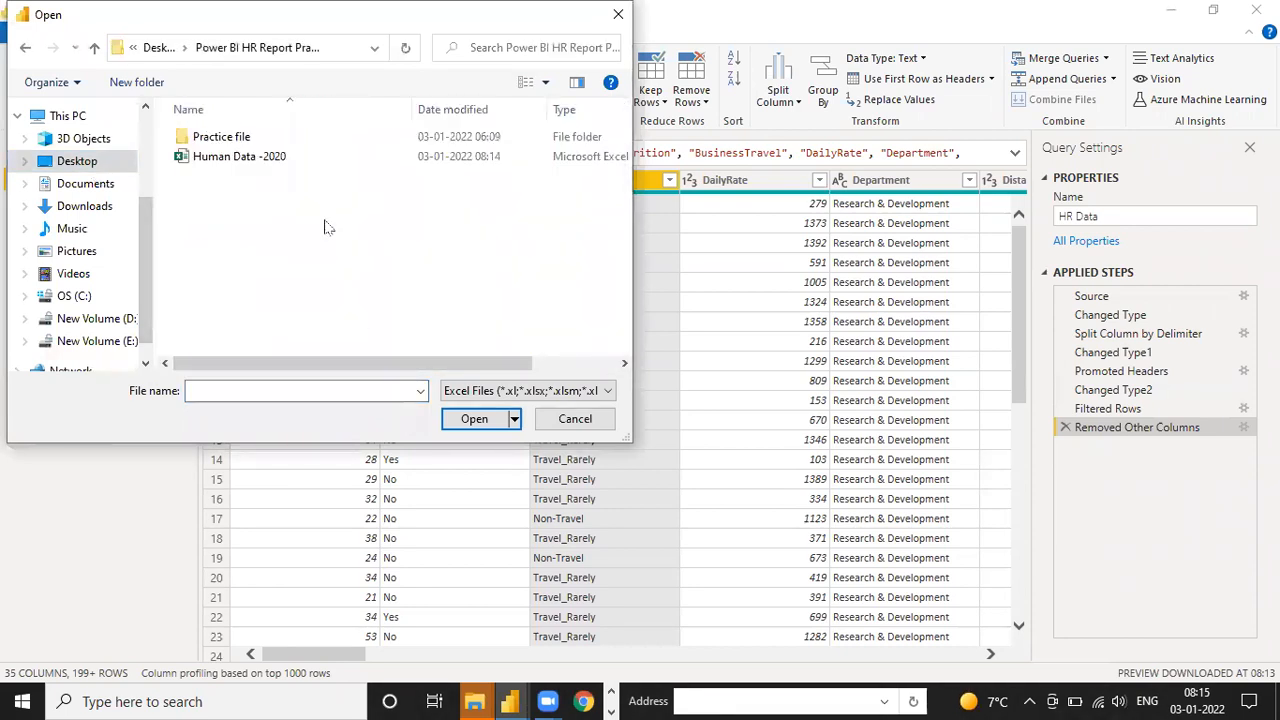
left_click(246, 158)
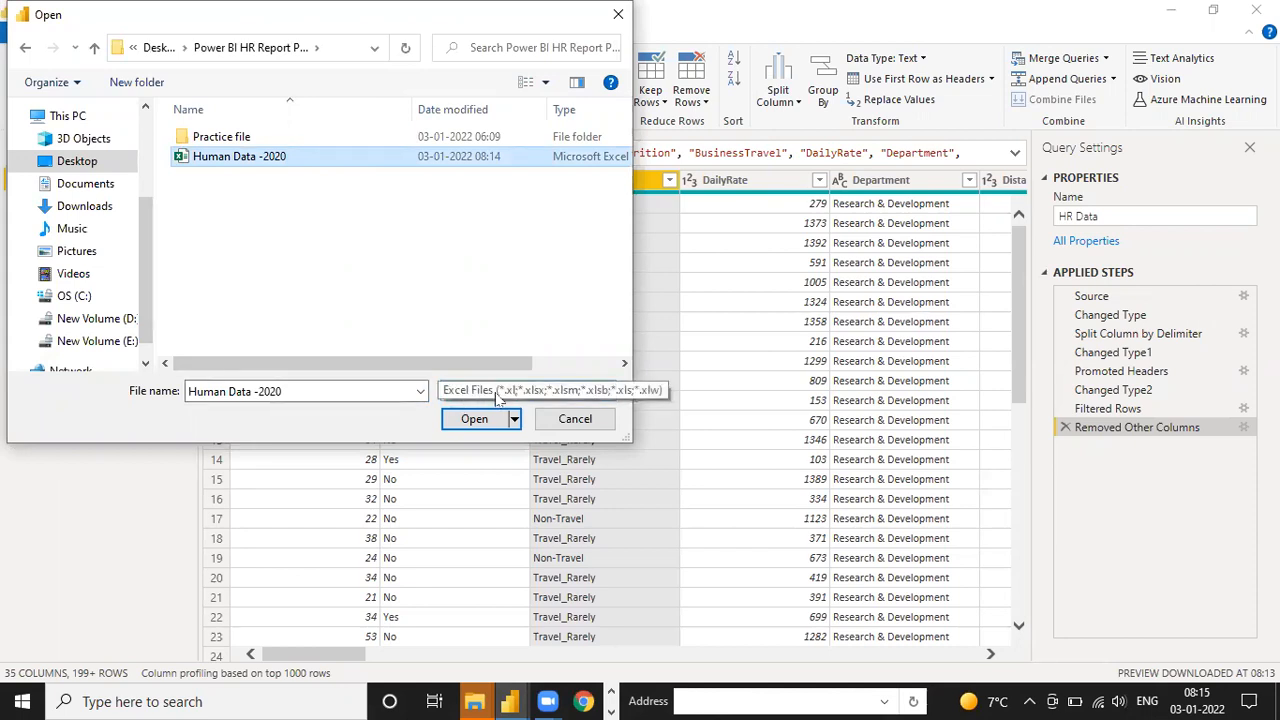
left_click(466, 421)
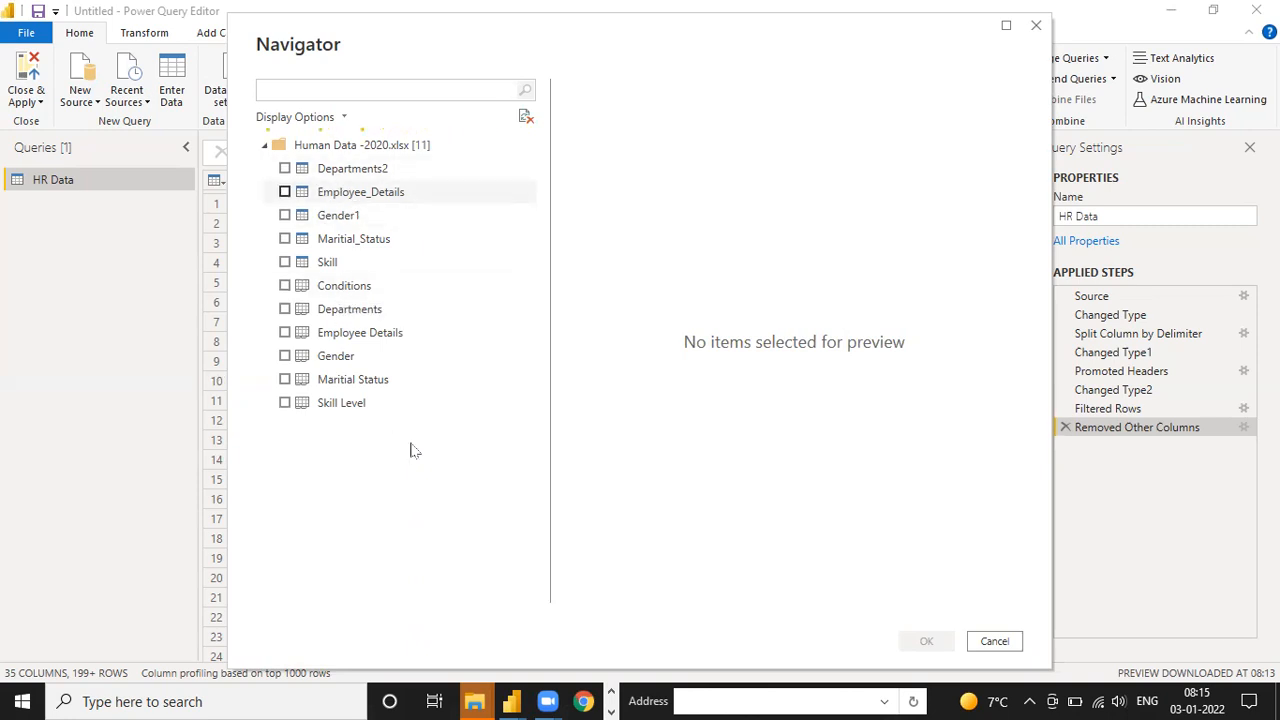
Switch to the Human Data -2020 workbook in Excel and turn off the filters of the Employee Details table
left_click(611, 692)
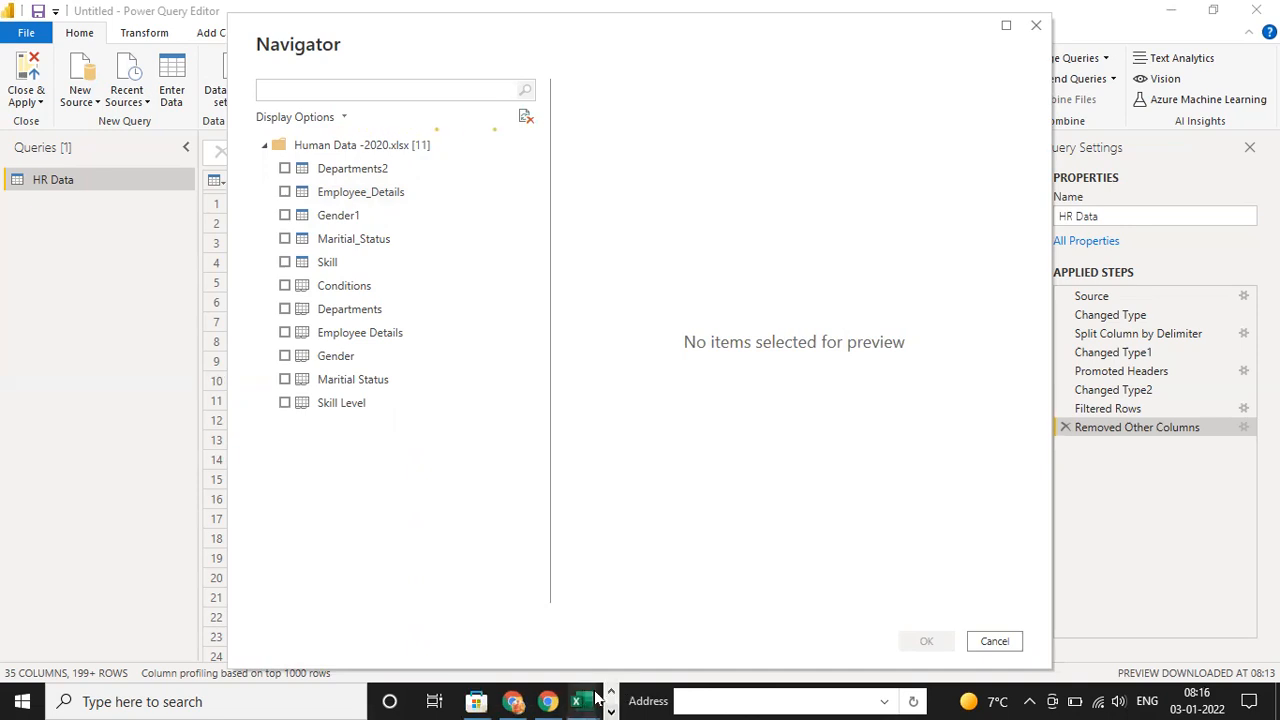
mouse_move(580, 700)
left_click(660, 628)
left_click(426, 478)
key("ctrl+Up")
key("Left")
key("ctrl+shift+l")
Look through the Employee Details records from first to last row, and view the Gender sheet
key("Down")
key("ctrl+Down")
key("Down")
key("Up")
key("ctrl+Up")
key("Down")
key("Up")
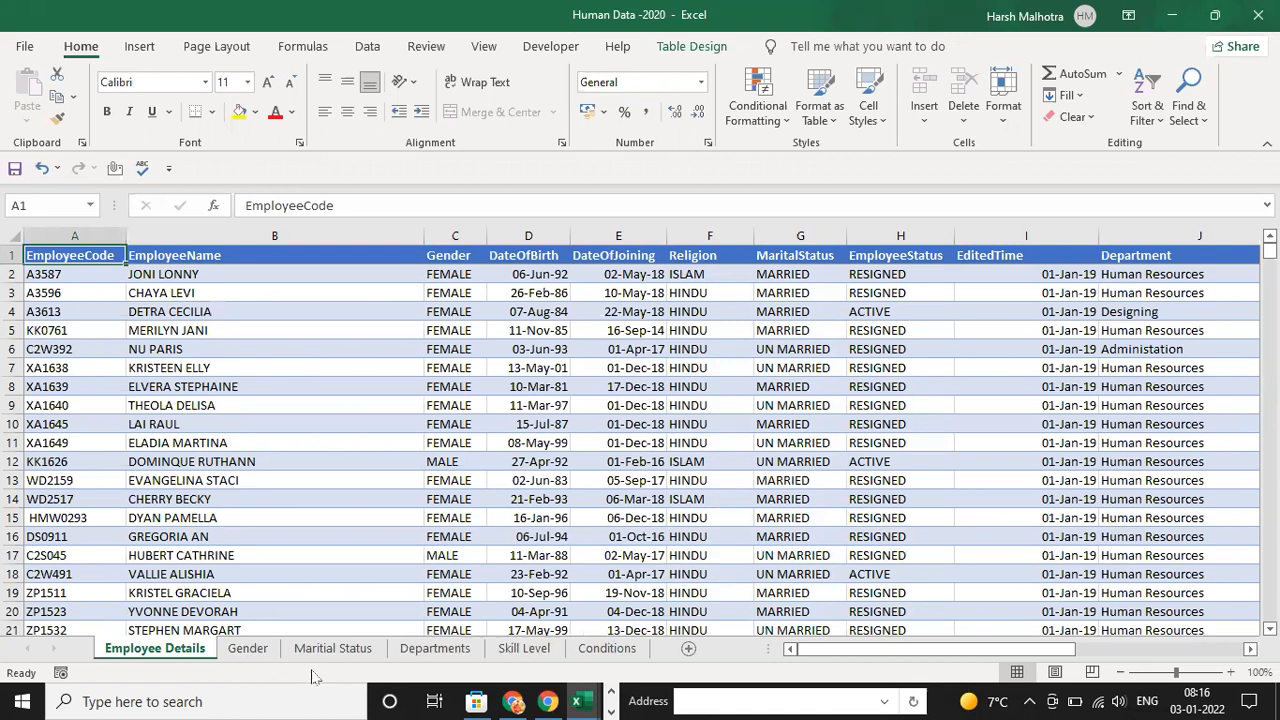
left_click(248, 649)
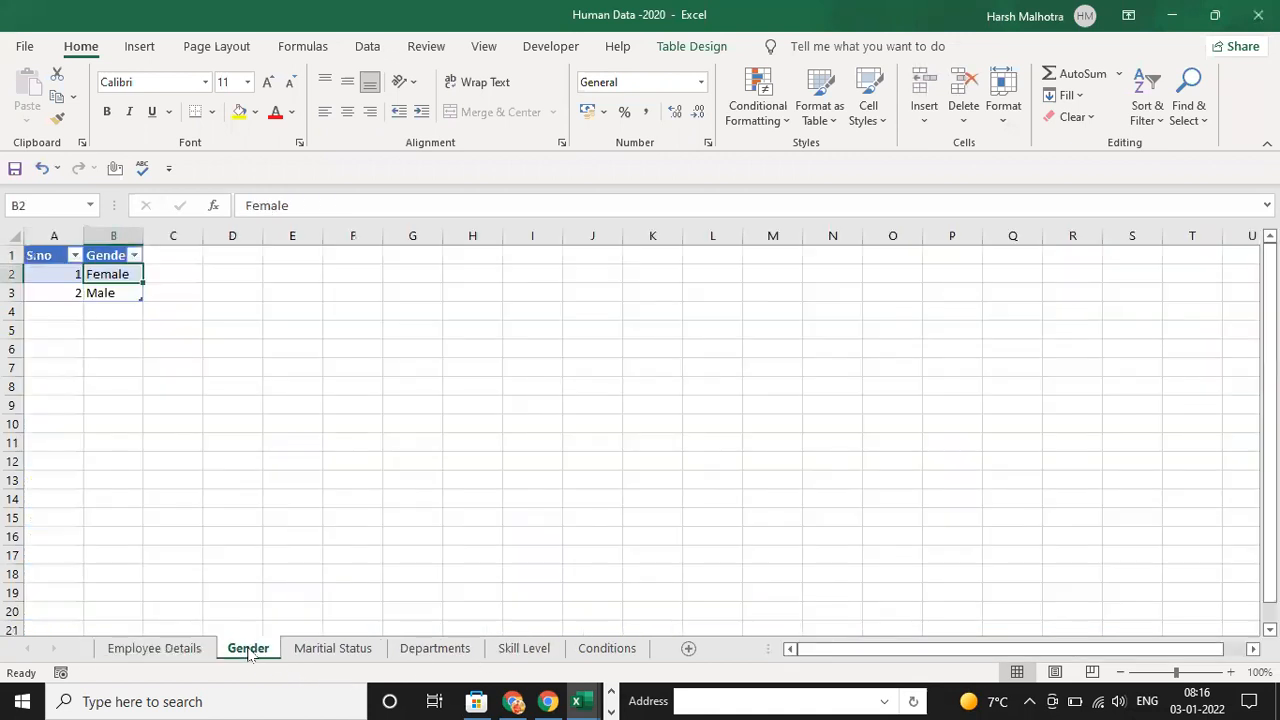
View the Maritial Status and Departments sheets, and turn off the filter buttons of the Skill Level table
left_click(332, 648)
left_click(432, 649)
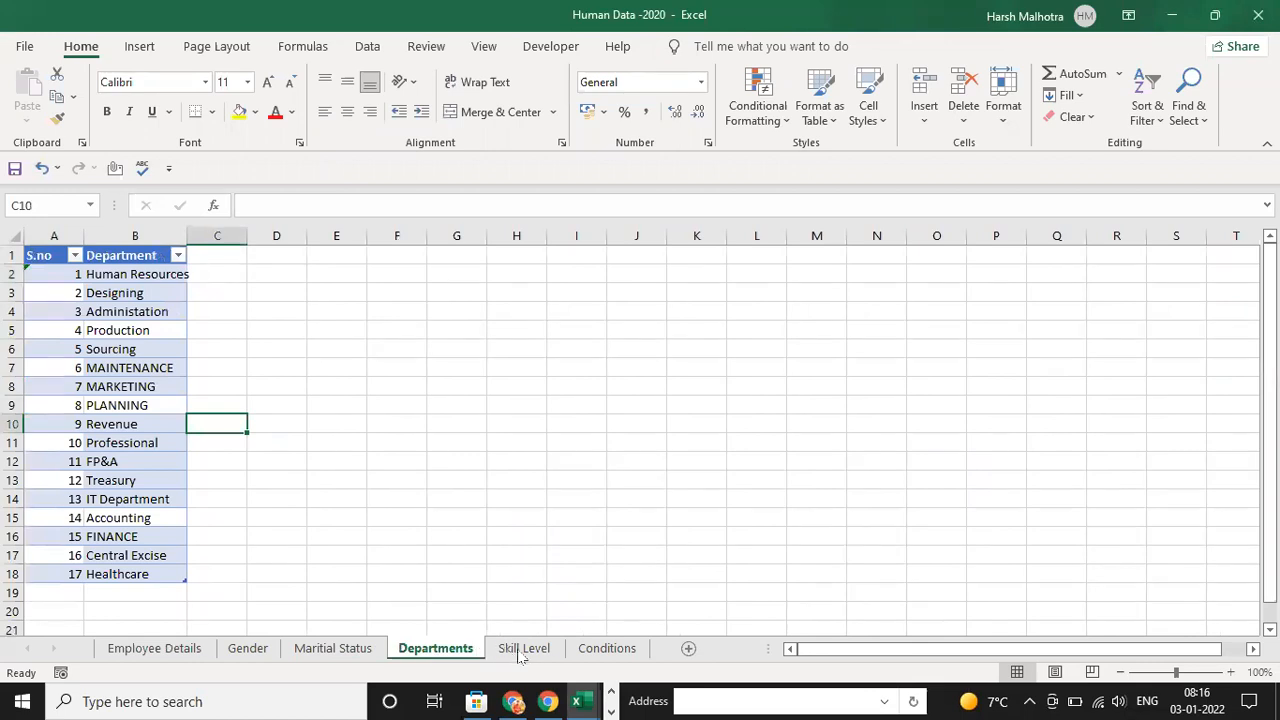
left_click(522, 648)
left_click(325, 483)
key("ctrl+Up")
key("ctrl+Left")
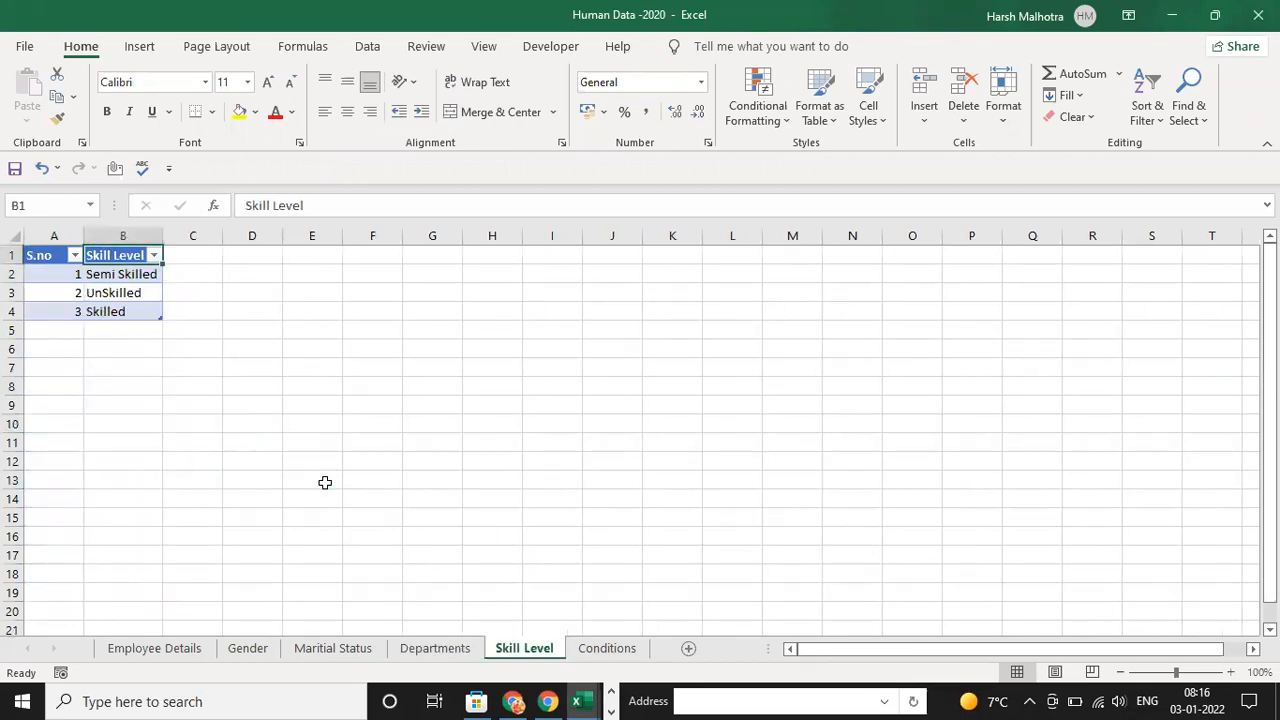
key("ctrl+Left")
key("ctrl+shift+l")
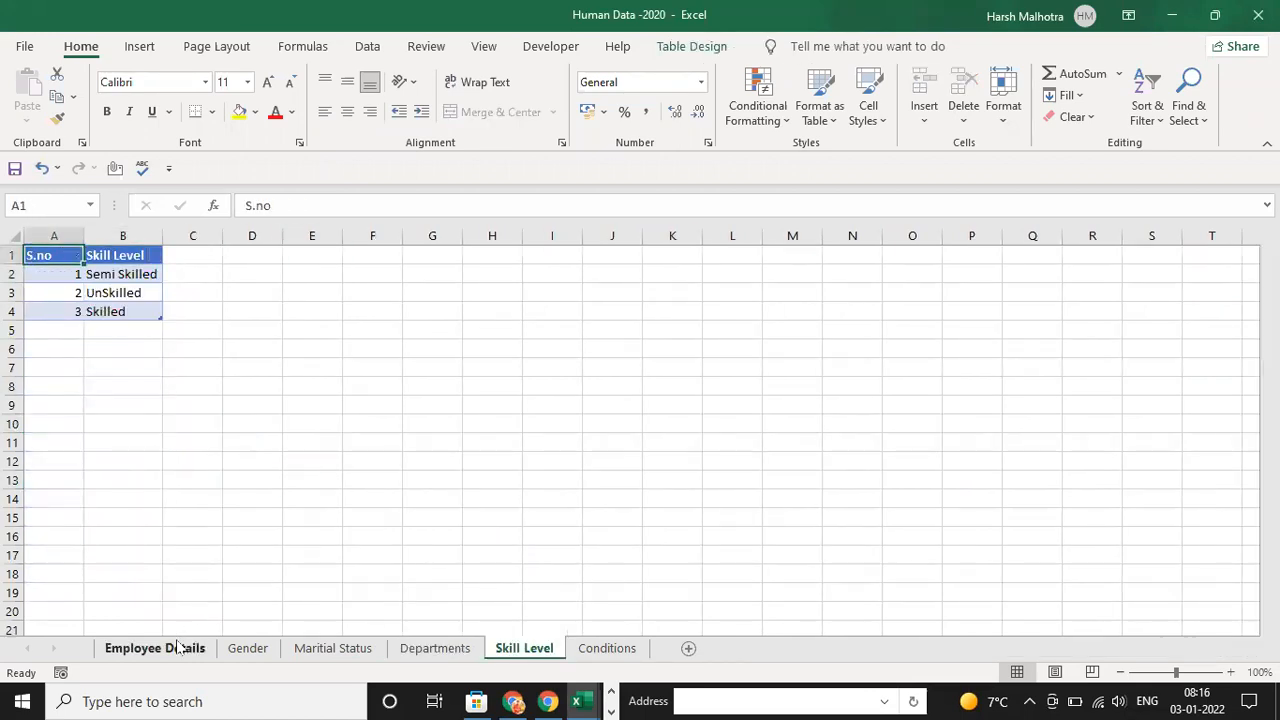
Select the whole table on the Employee Details sheet and check its table name
left_click(154, 648)
left_click(127, 365)
key("ctrl+Up")
key("ctrl+Left")
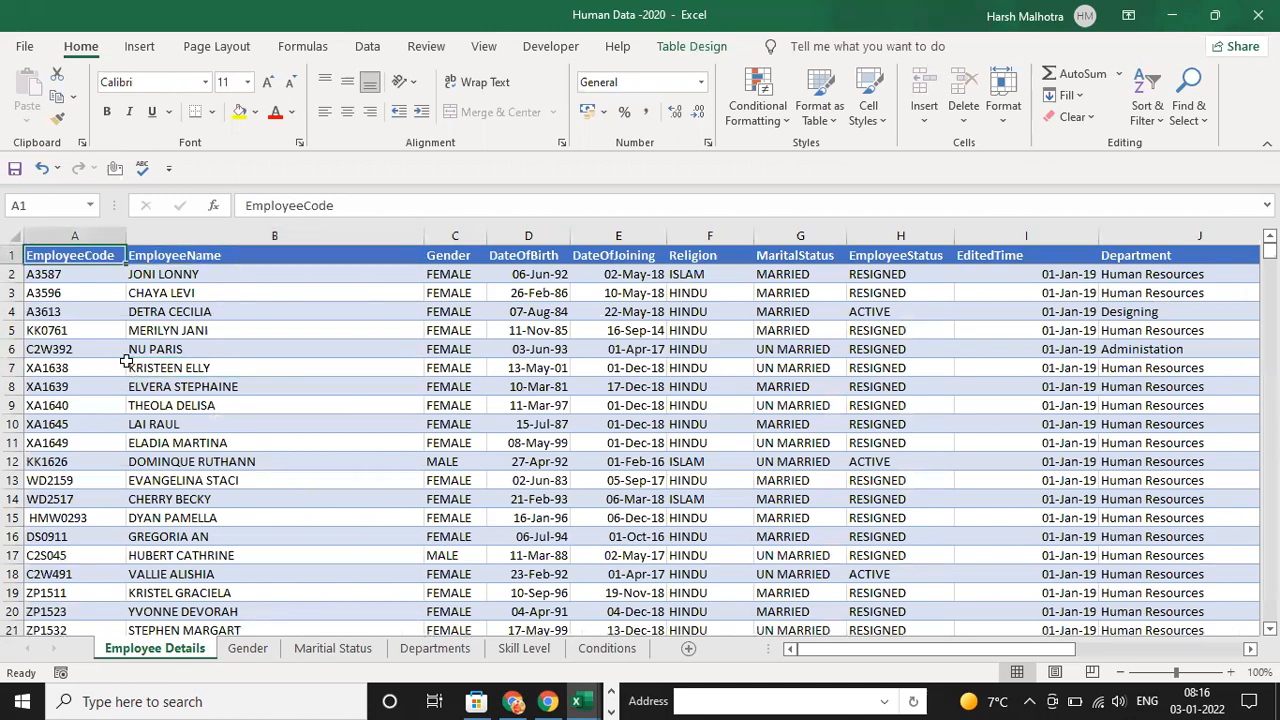
key("ctrl+shift+Right")
key("ctrl+shift+Down")
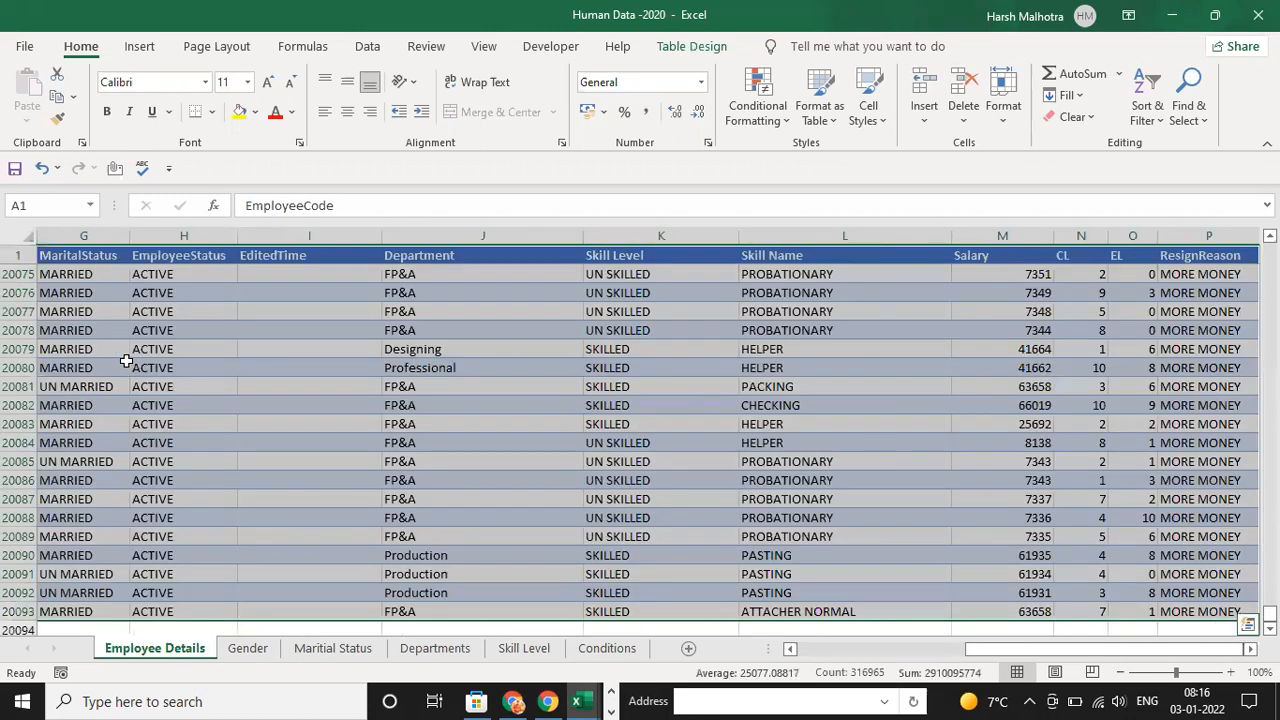
left_click(692, 46)
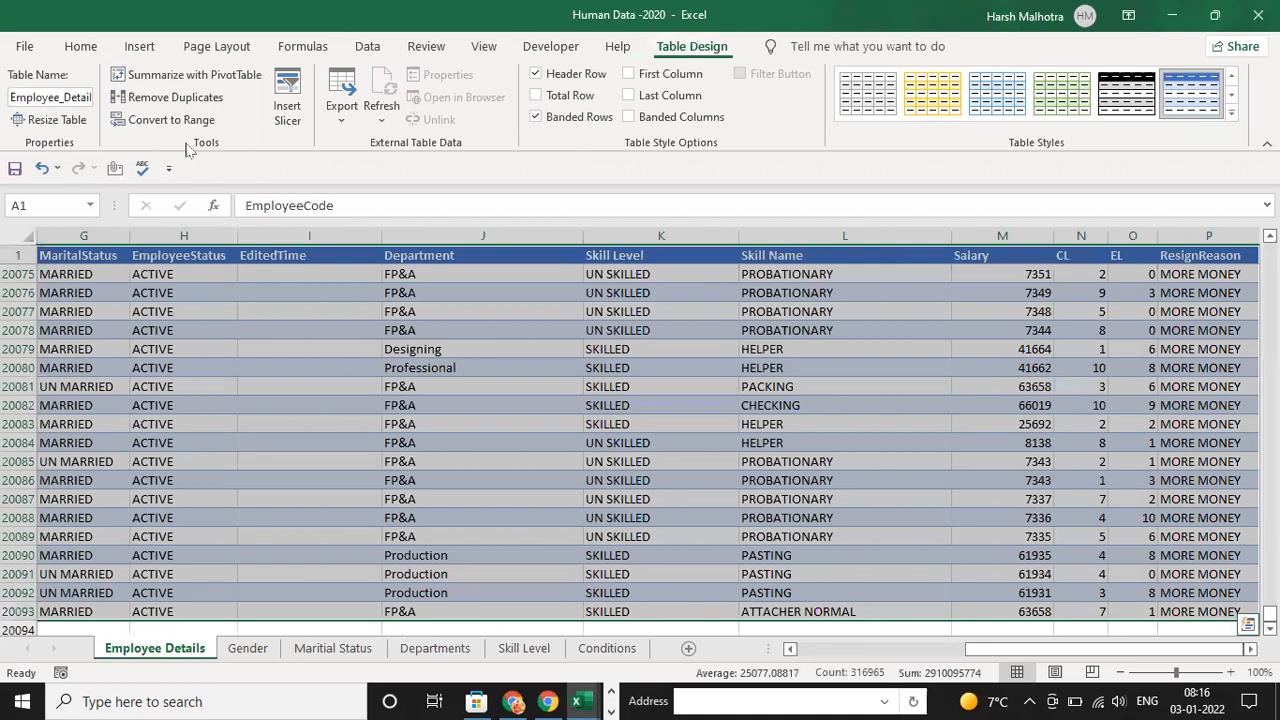
left_click(62, 97)
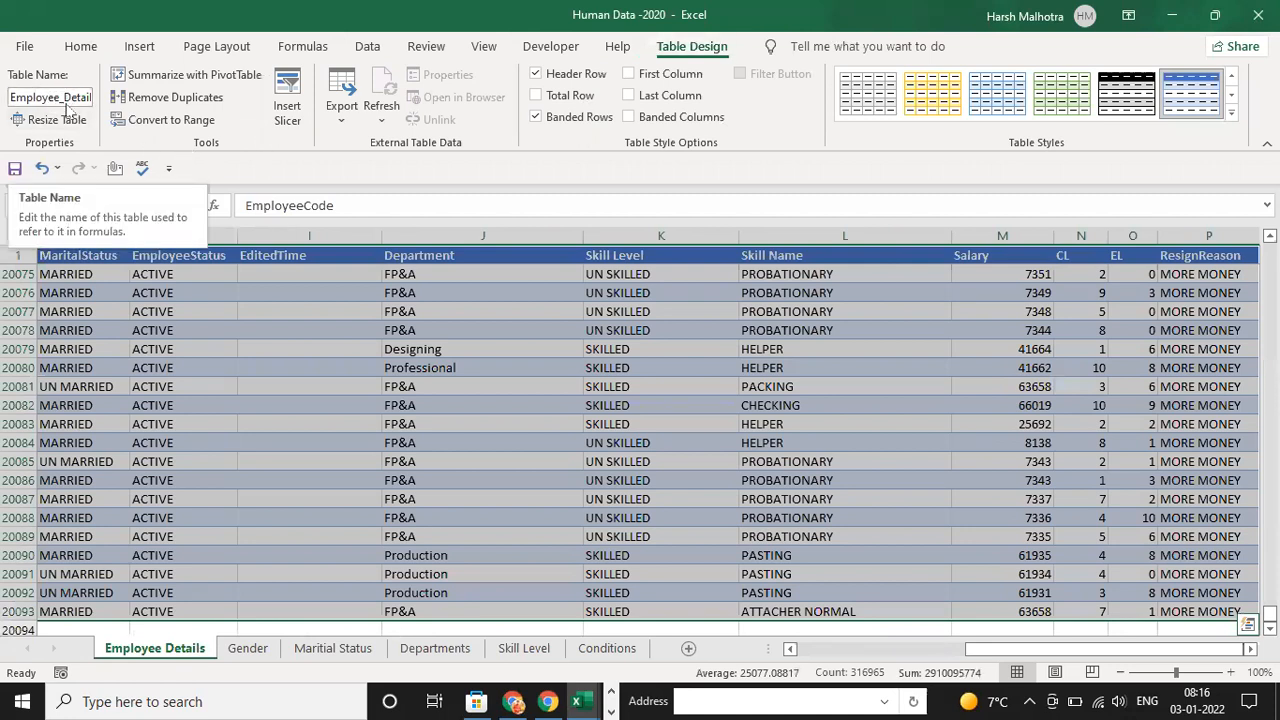
left_click(315, 441)
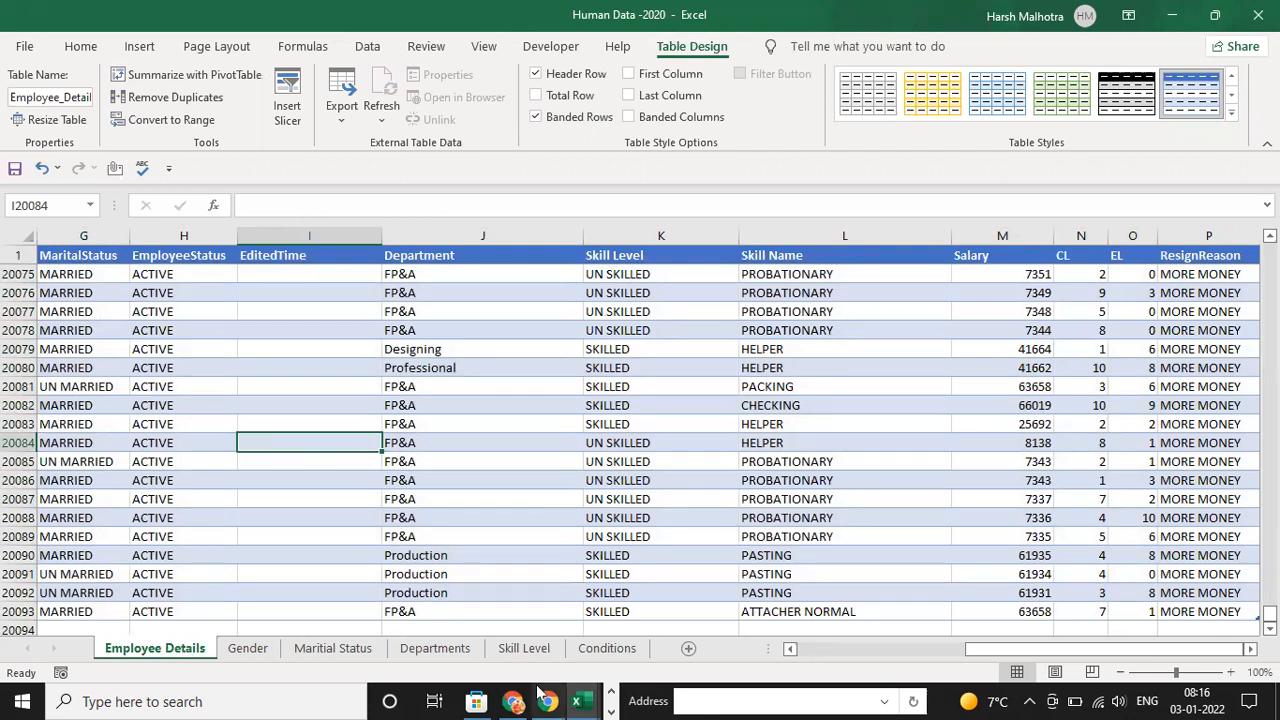
Switch back to the Power Query Editor, compare the Departments2 table with the Departments sheet in the Navigator, and leave only Departments2 selected
left_click(611, 691)
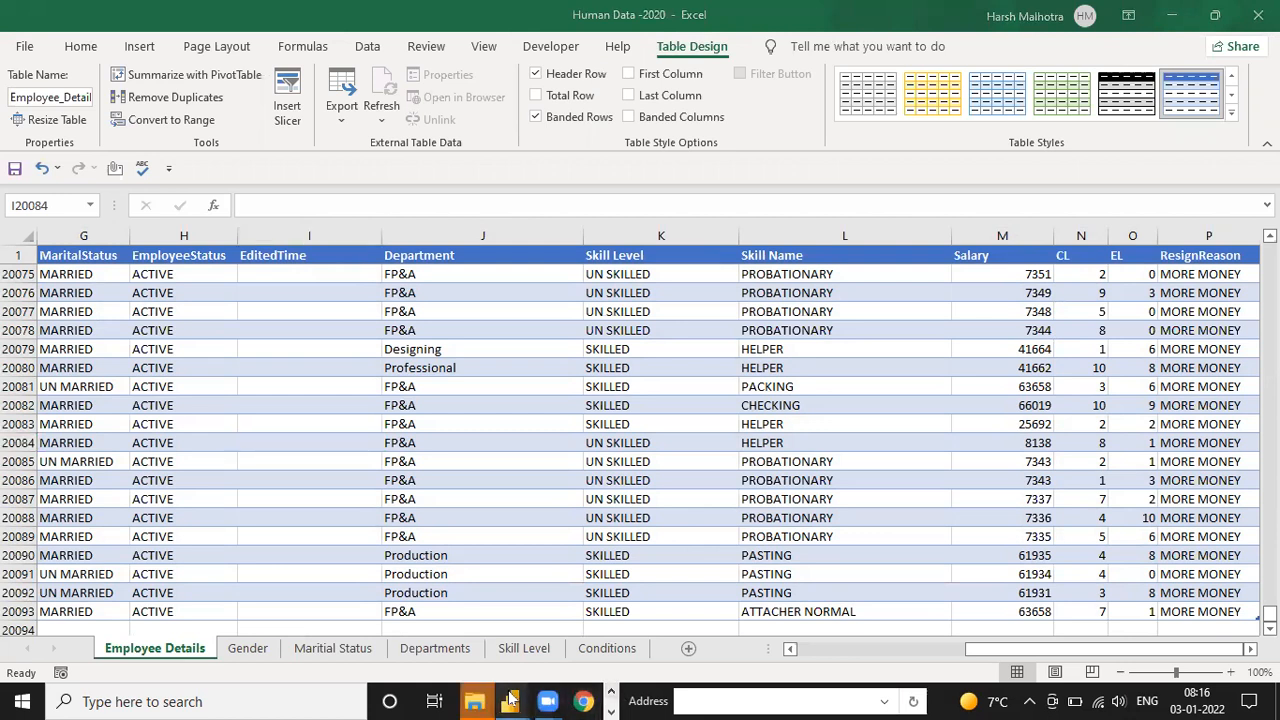
mouse_move(511, 701)
left_click(700, 640)
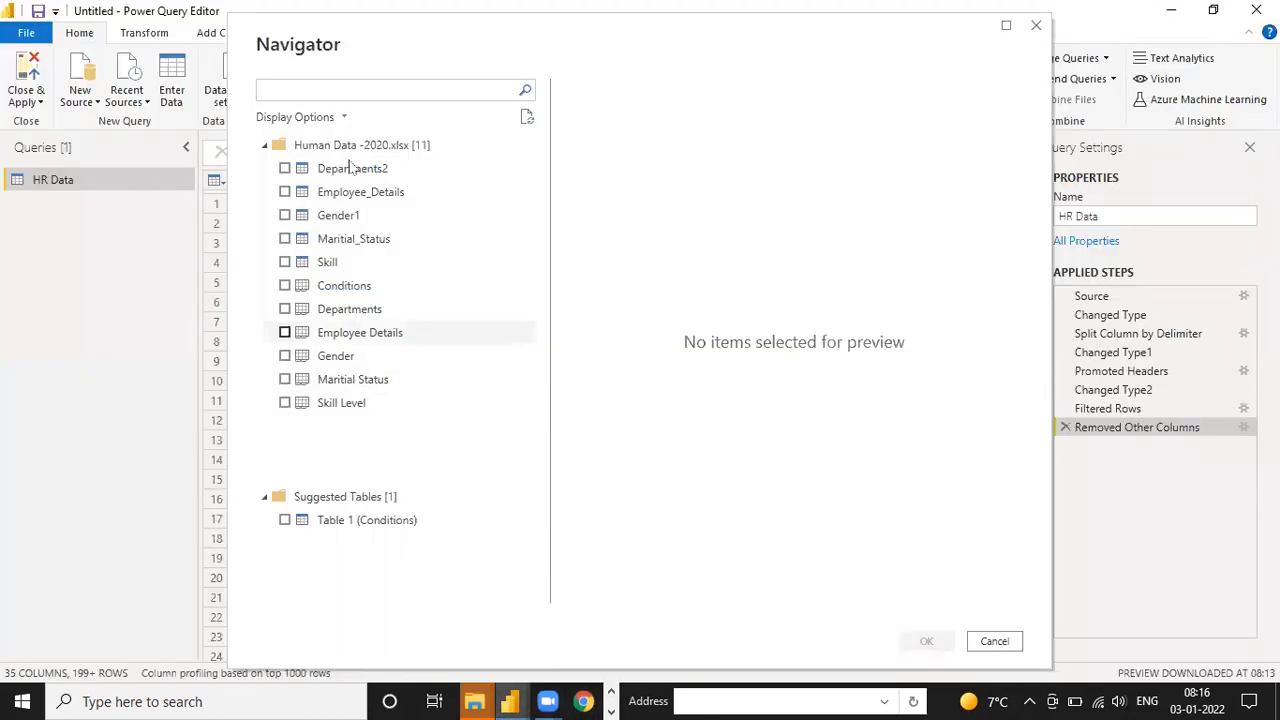
left_click(285, 169)
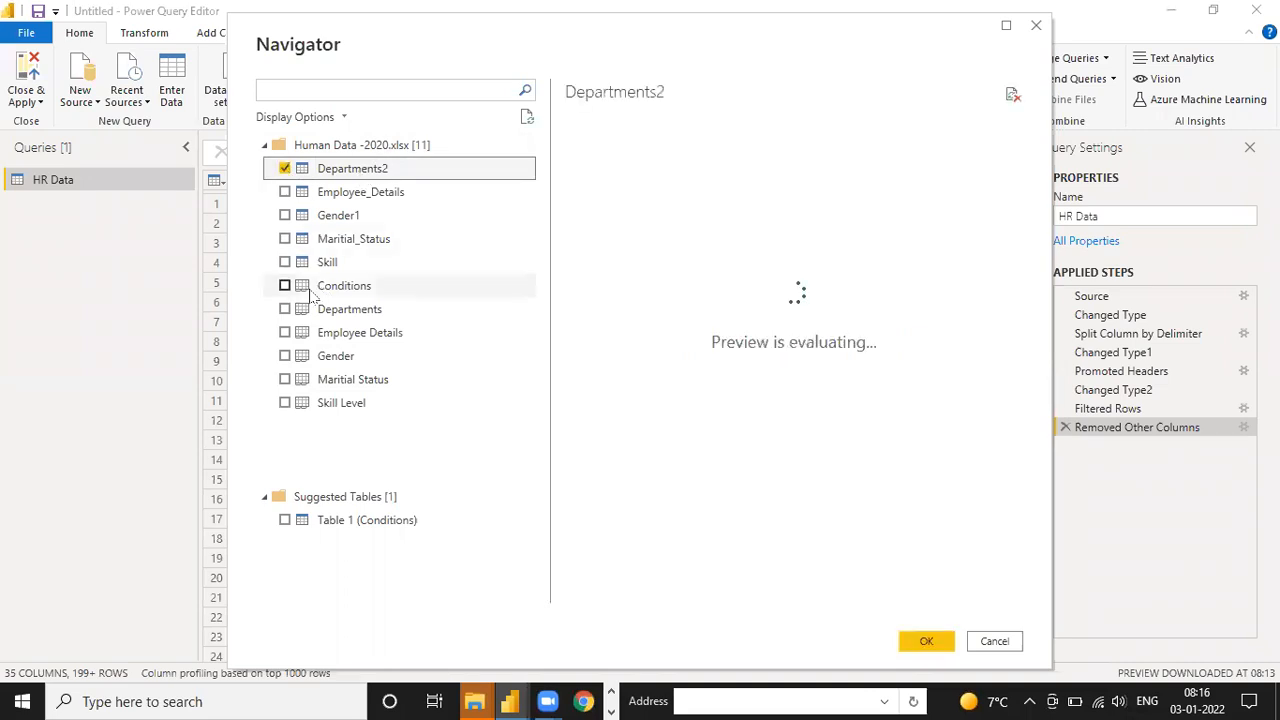
left_click(338, 312)
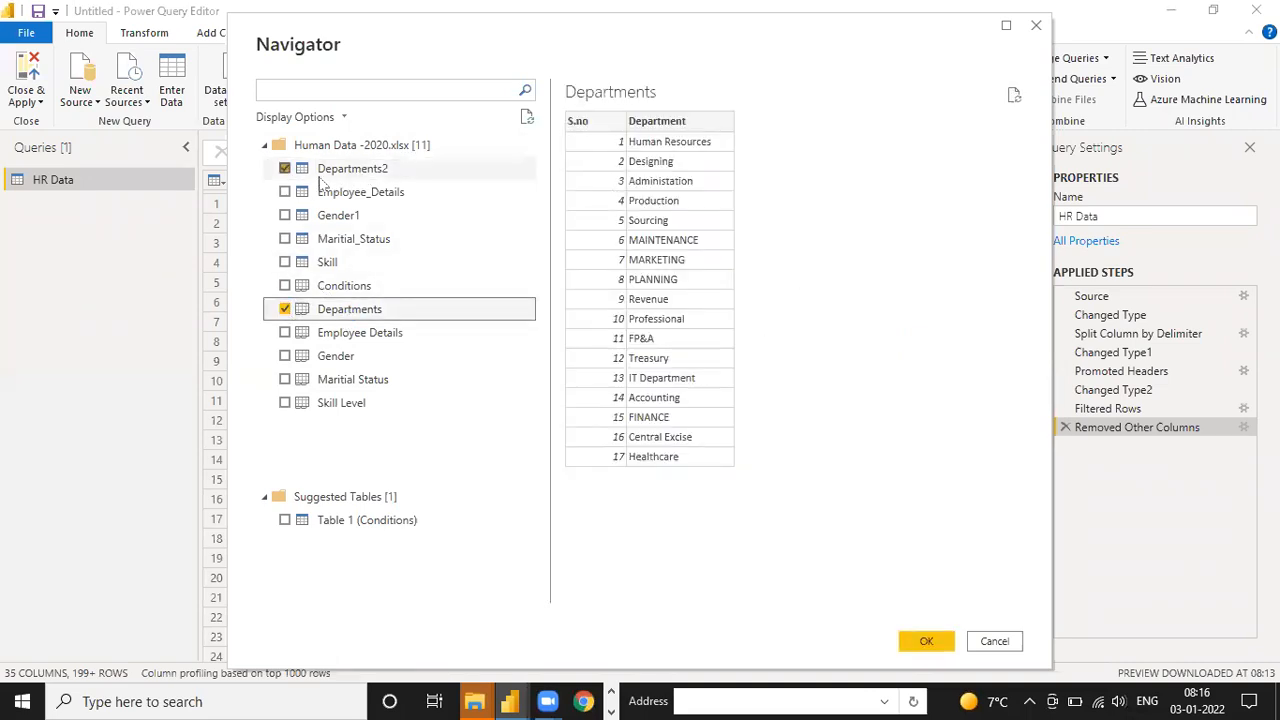
left_click(285, 309)
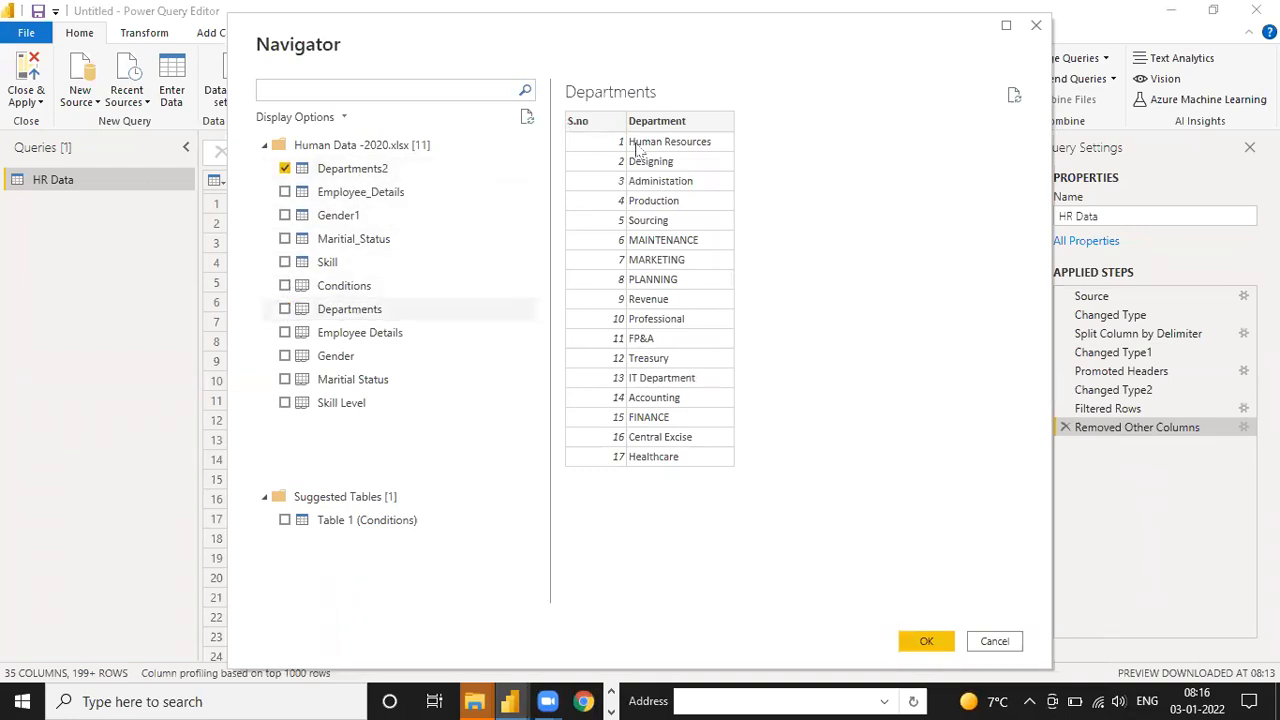
left_click(285, 169)
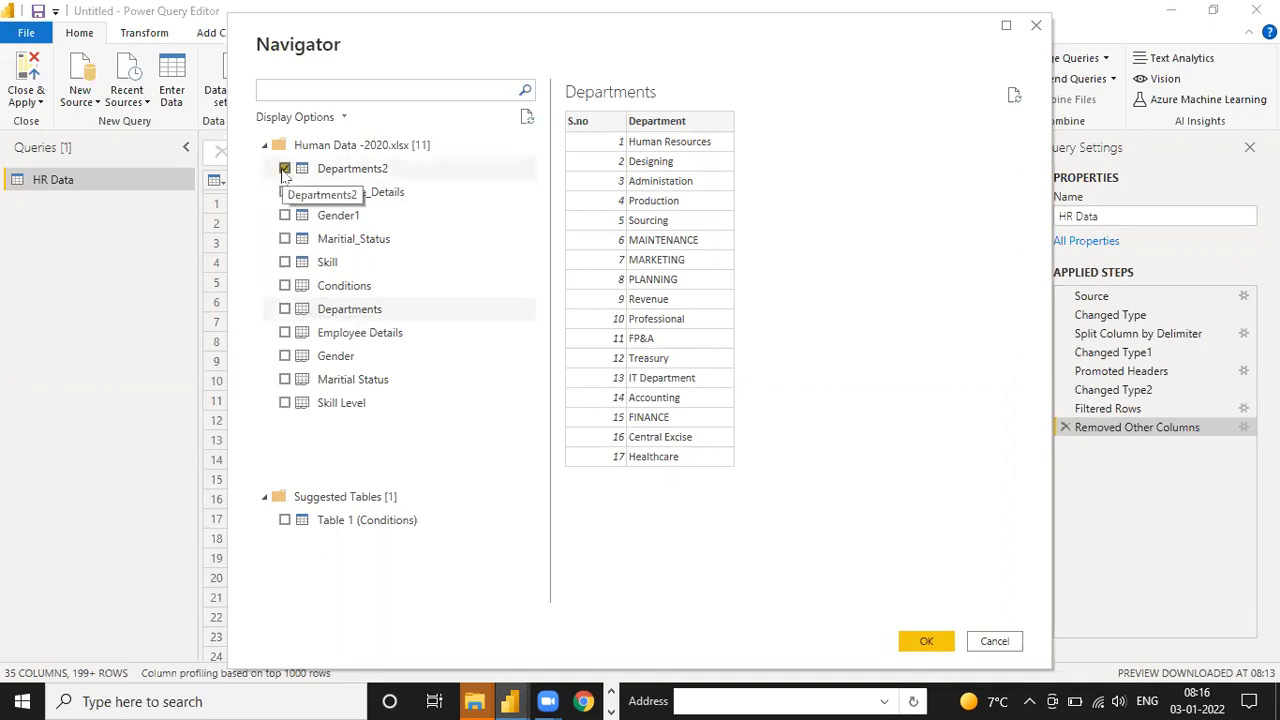
left_click(285, 309)
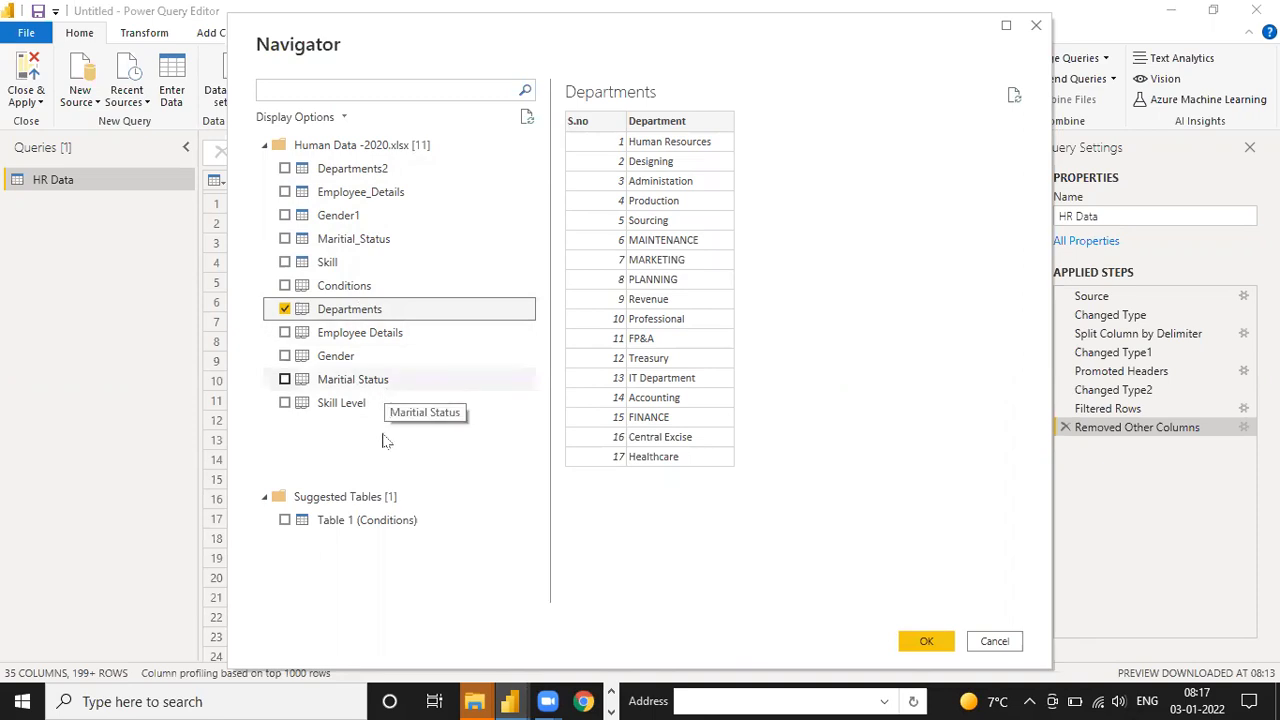
left_click(285, 169)
left_click(285, 309)
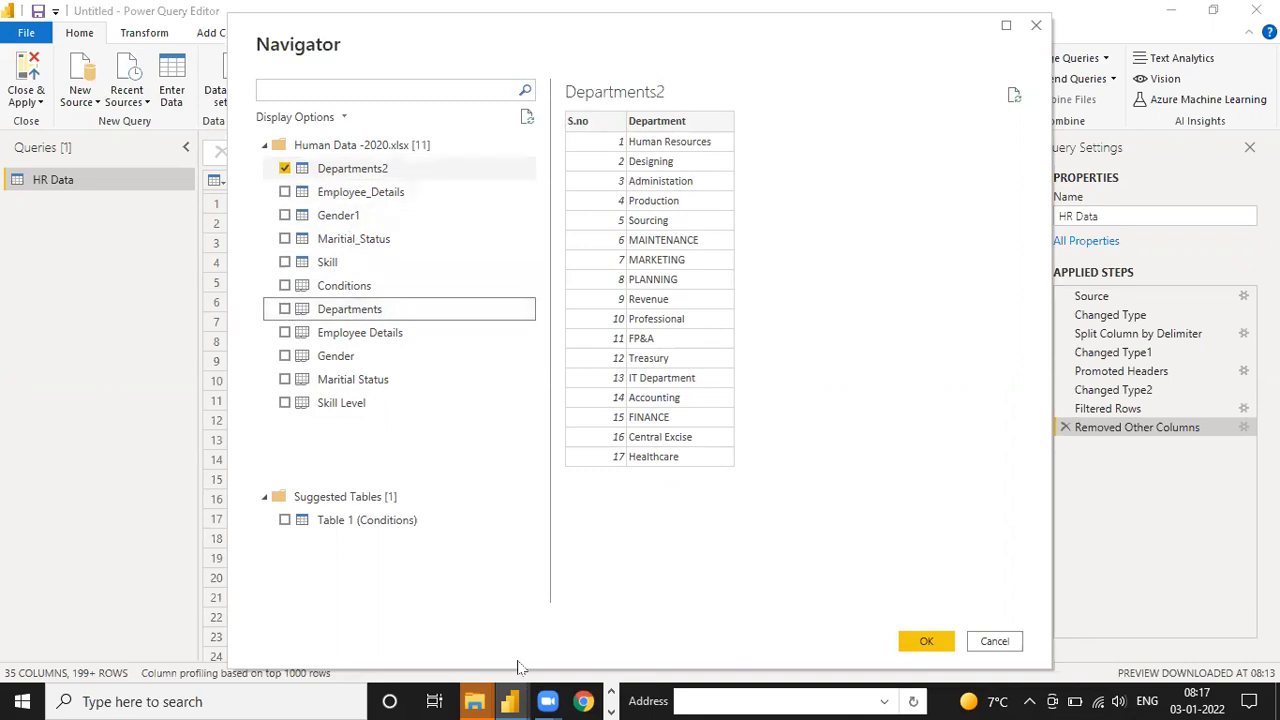
Switch to the Human Data -2020 workbook in Excel and examine the Employee Details sheet from its header to the worksheet's last row
left_click(612, 700)
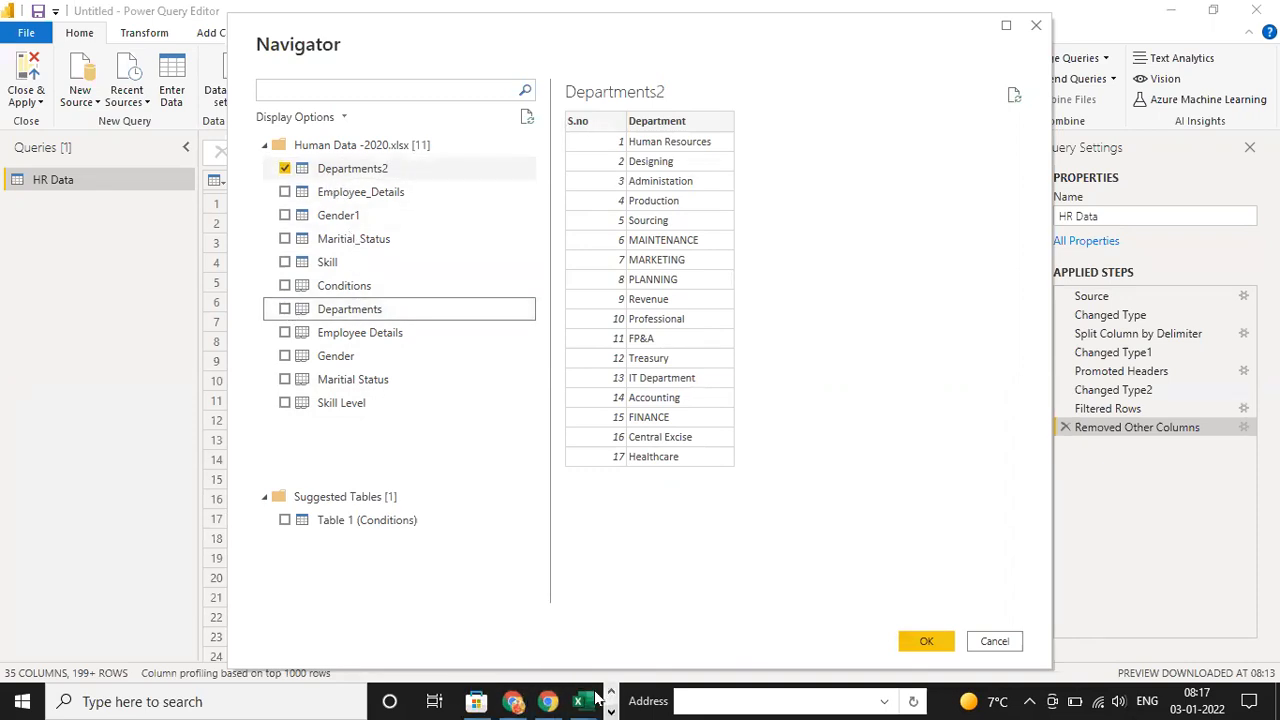
mouse_move(576, 700)
left_click(648, 608)
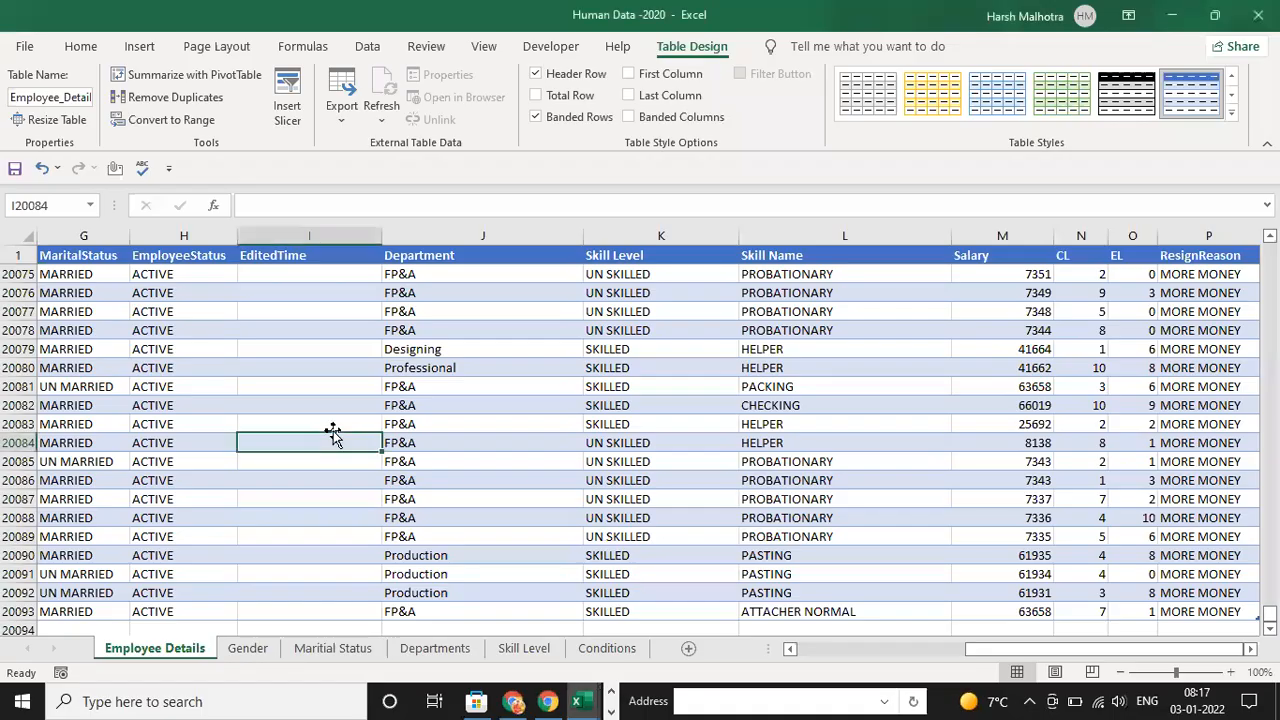
key("ctrl+Home")
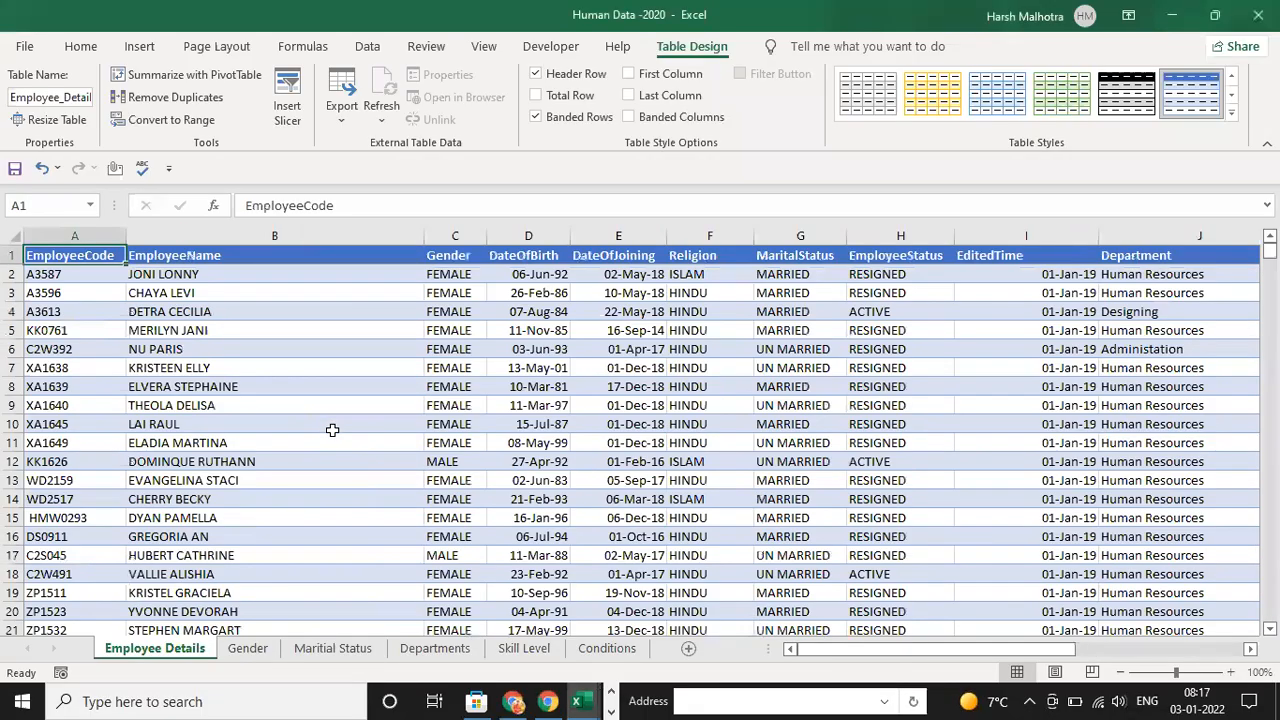
key("ctrl+shift+Down")
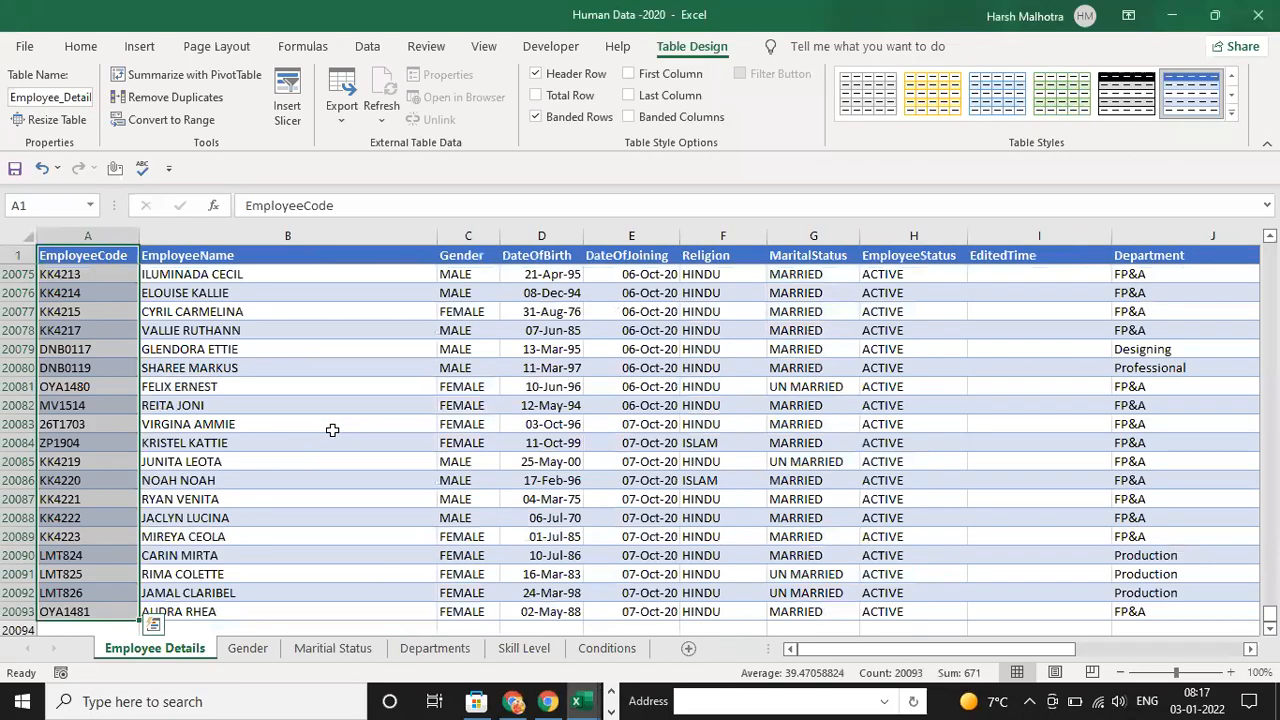
key("Up")
key("Down")
key("ctrl+Down")
key("ctrl+Down")
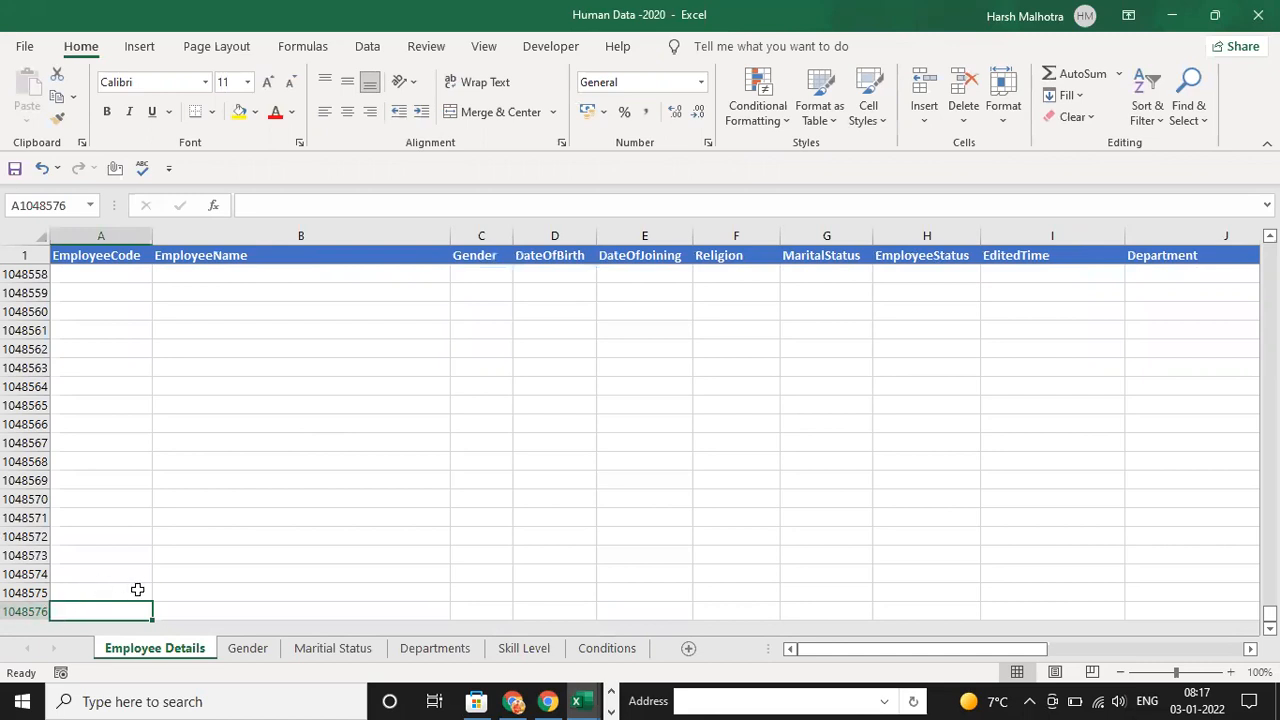
key("ctrl+Up")
key("ctrl+Home")
key("Up")
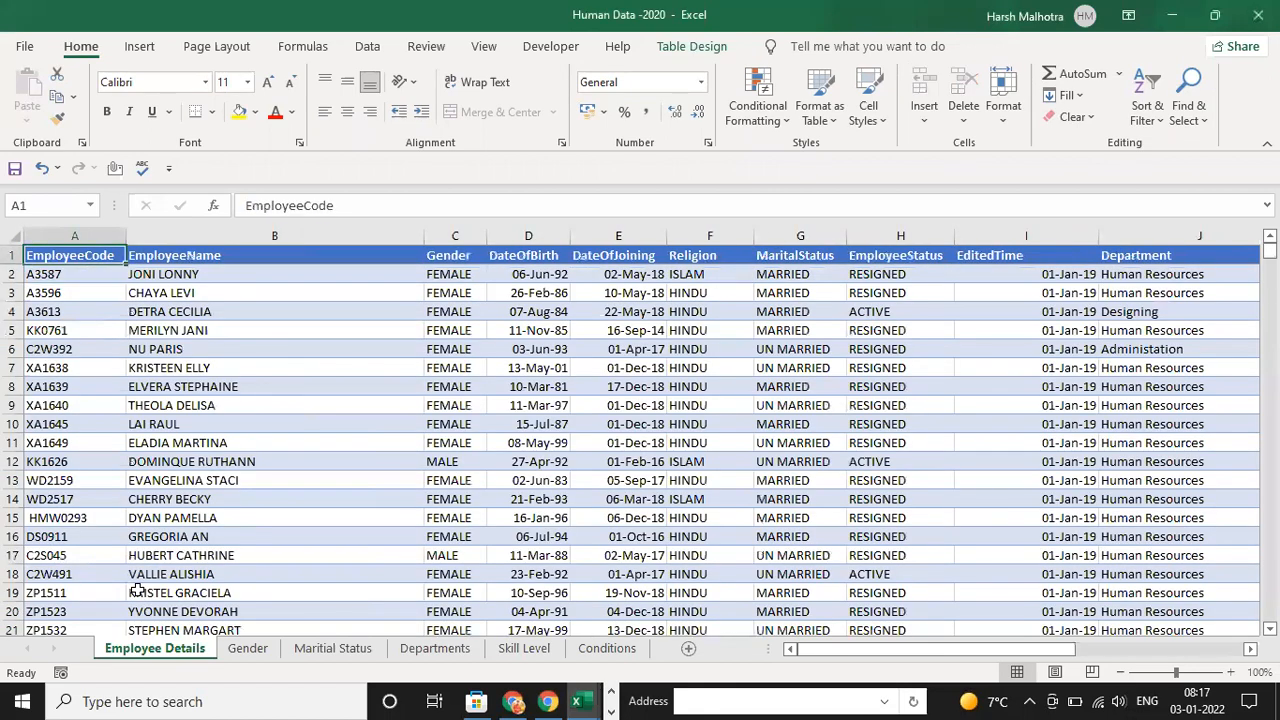
Compare the extent of the EmployeeCode column's data with the full length of the Employee Details worksheet
key("ctrl+shift+Down")
key("ctrl+Home")
key("Down")
key("Down")
key("Down")
key("Down")
key("Down")
key("Down")
key("Down")
key("Down")
key("Down")
key("Down")
key("Down")
key("Down")
key("Down")
key("Down")
key("Down")
key("ctrl+Down")
key("ctrl+Down")
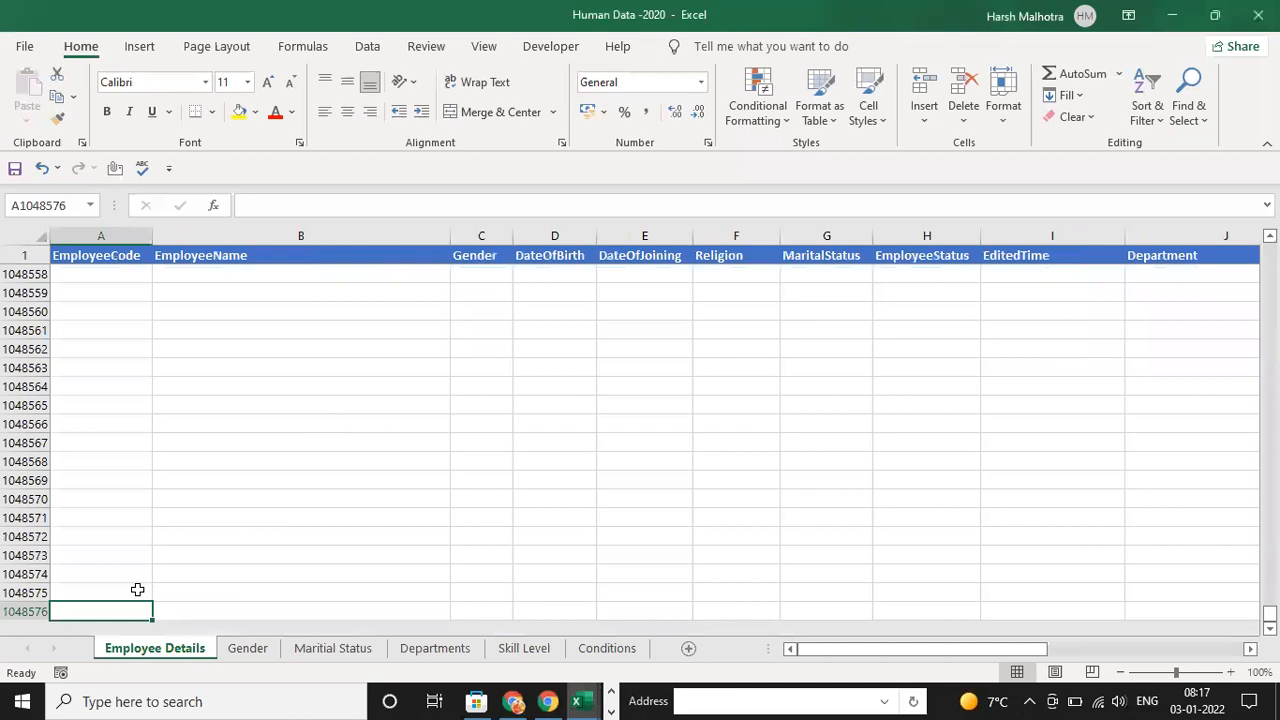
key("ctrl+Up")
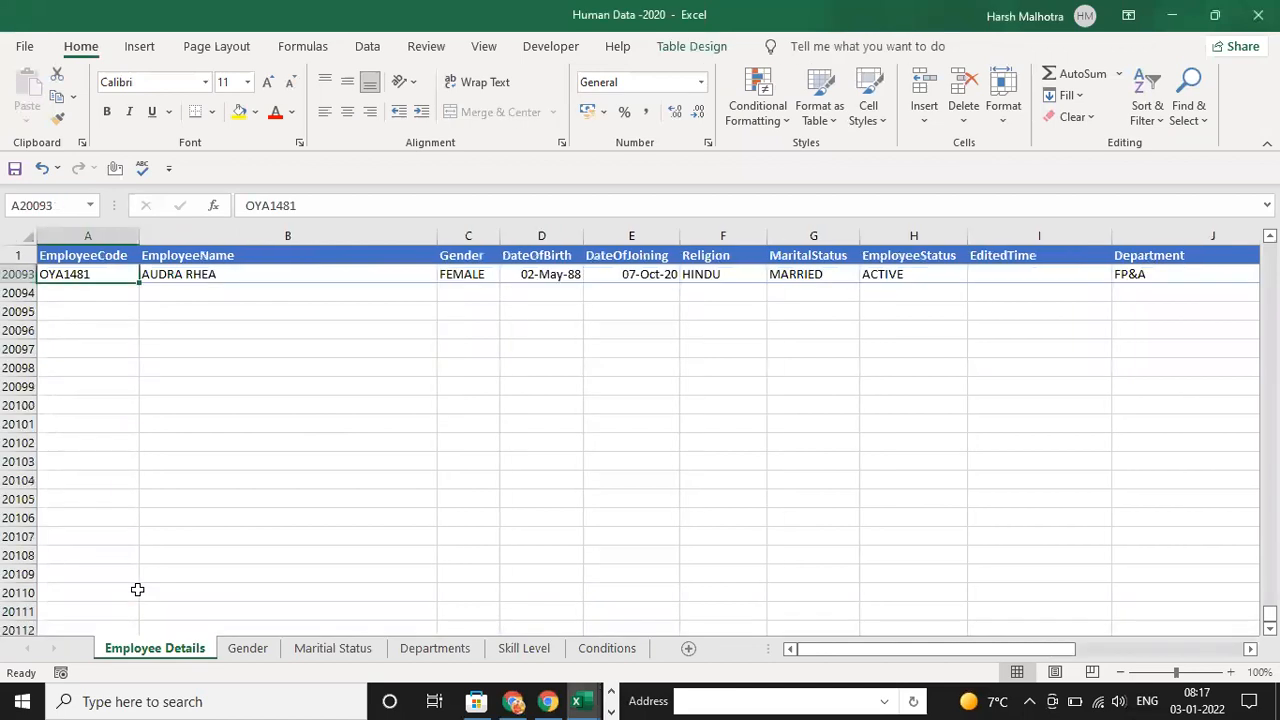
key("ctrl+Up")
key("ctrl+Down")
key("ctrl+Down")
key("ctrl+Up")
Examine the empty rows directly below the last employee record, and return to the EmployeeCode header cell
key("Down")
key("Down")
key("Right")
key("Up")
key("Left")
key("Right")
key("shift+Right")
key("shift+Right")
key("shift+Right")
key("shift+Right")
key("shift+Right")
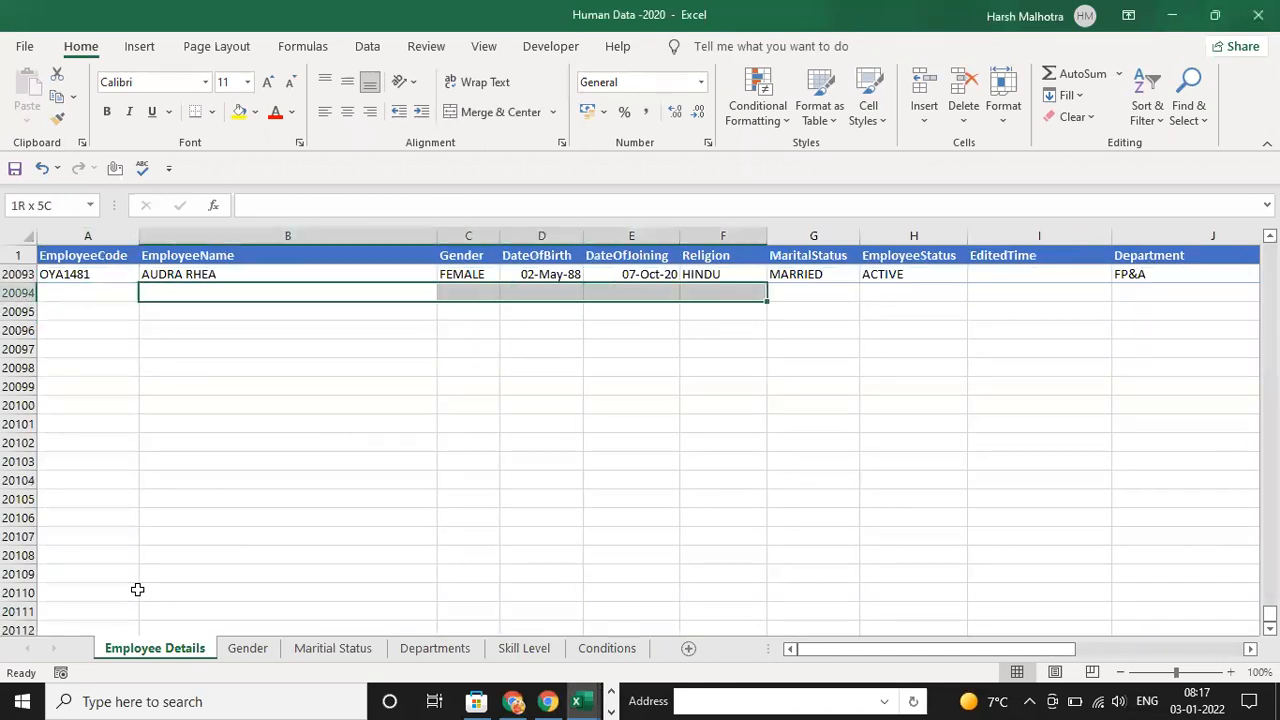
key("Left")
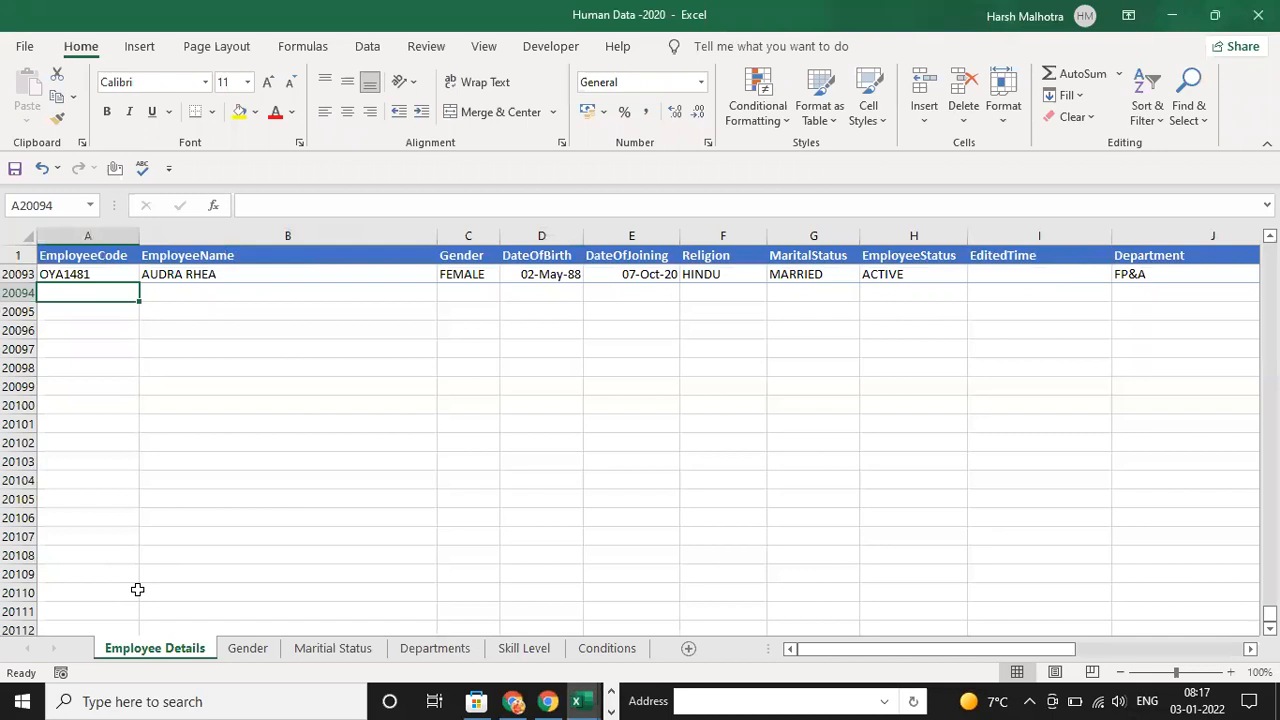
key("ctrl+Up")
key("ctrl+Up")
key("Down")
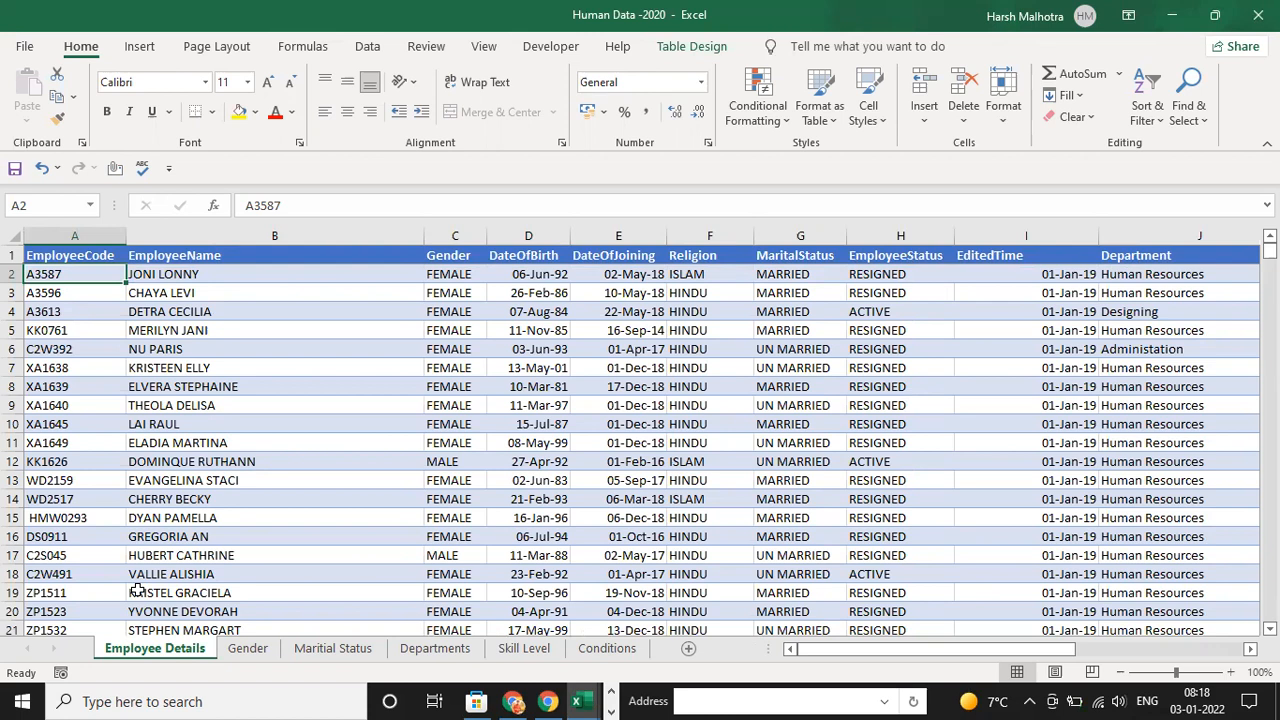
left_click(245, 461)
key("ctrl+Up")
key("Escape")
key("Left")
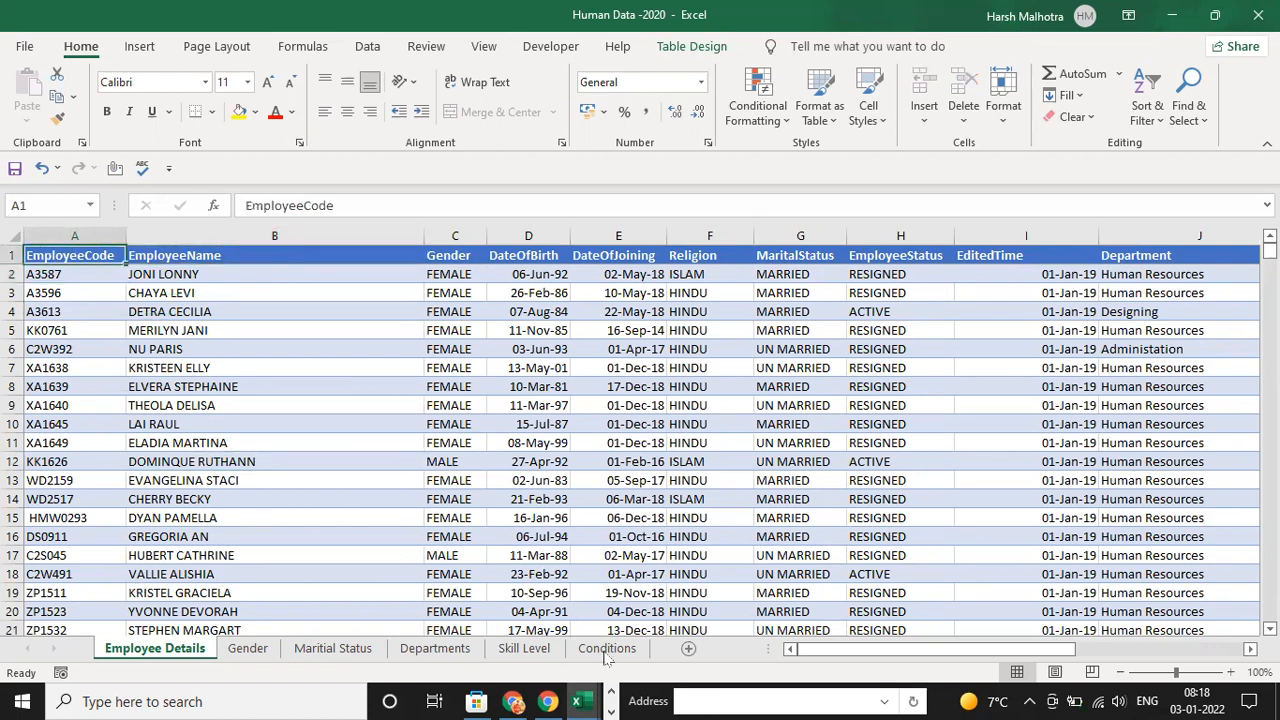
Switch back to the Power Query Editor and import the Departments2, Employee_Details, Gender1, Maritial_Status and Skill tables as queries
left_click(611, 692)
mouse_move(510, 701)
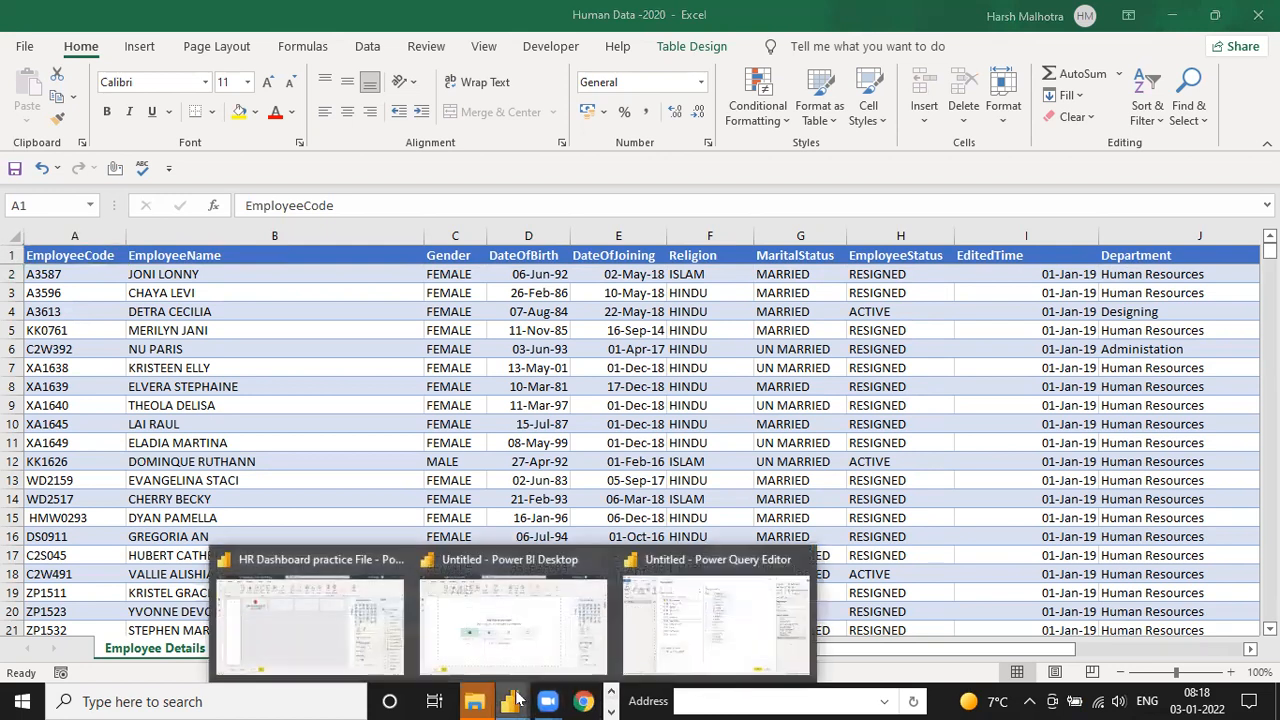
left_click(673, 641)
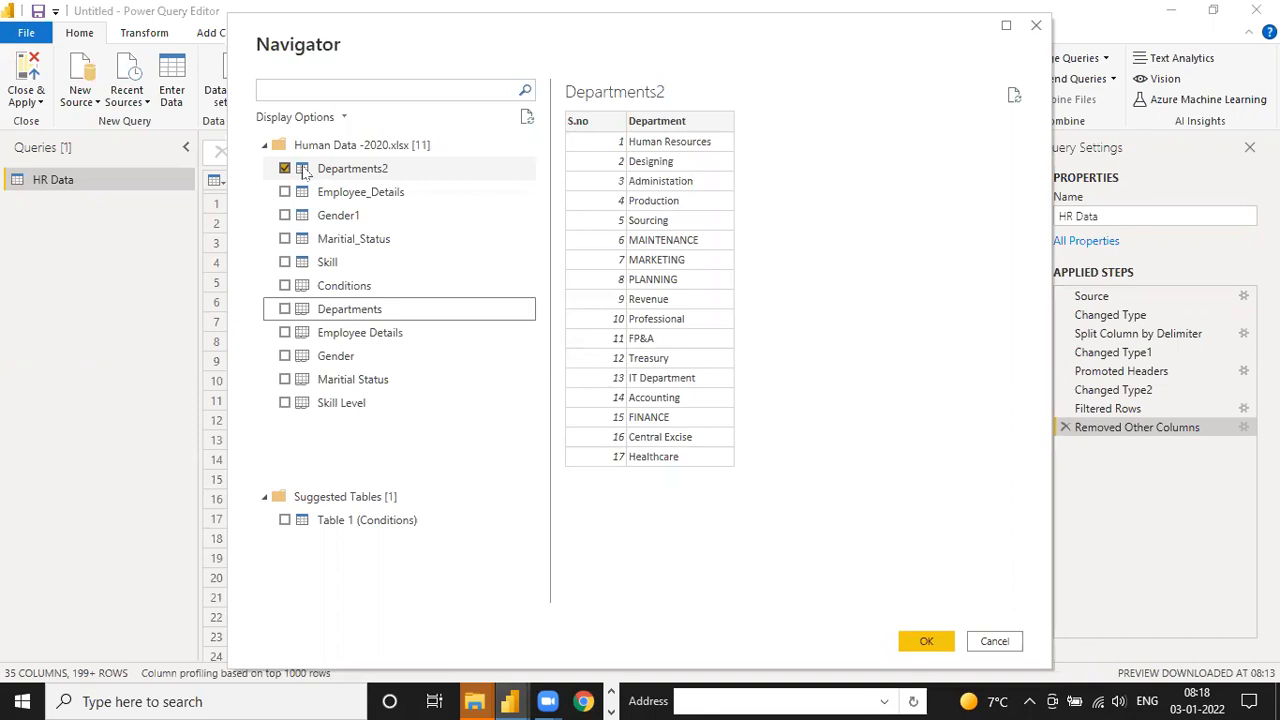
left_click(285, 193)
left_click(285, 216)
left_click(286, 241)
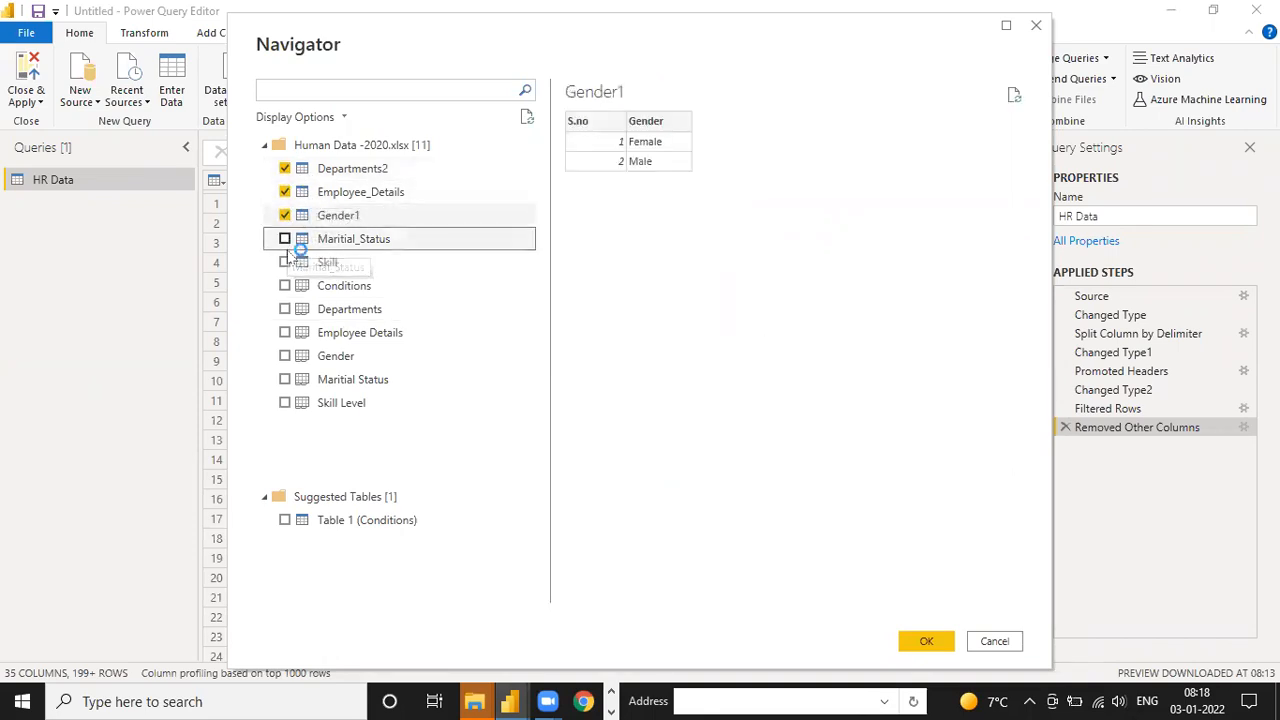
left_click(285, 262)
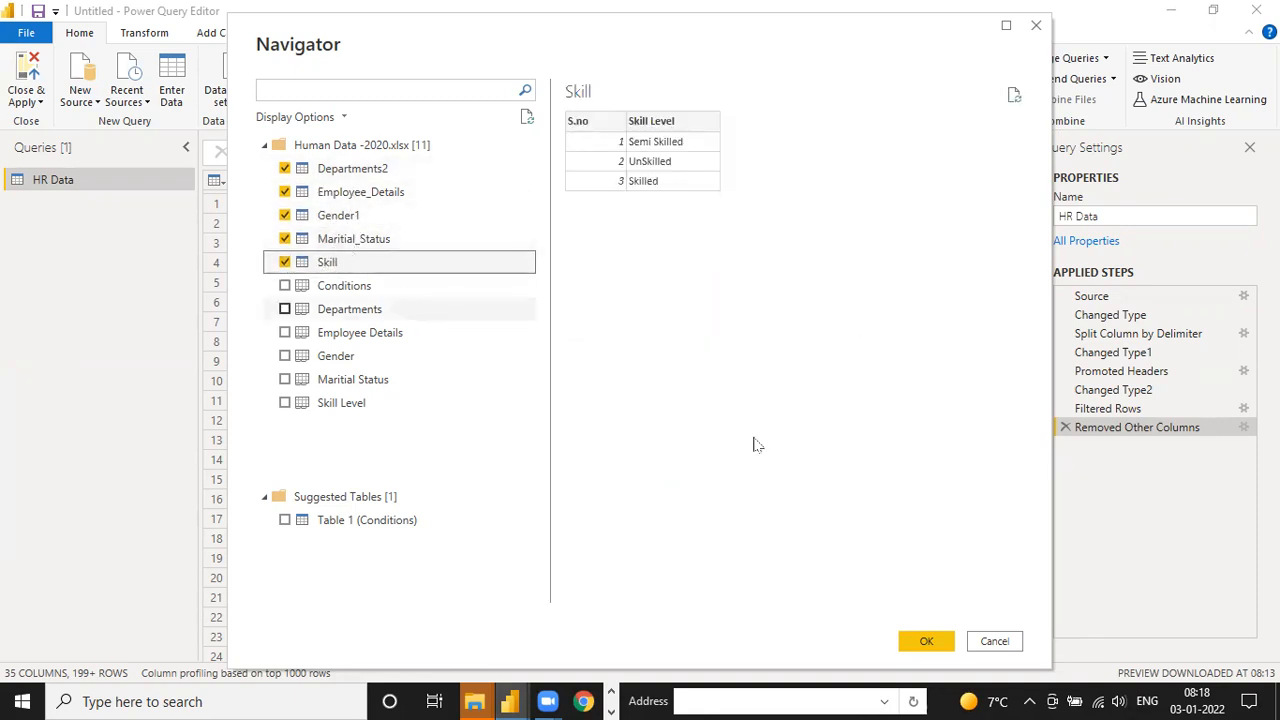
left_click(922, 645)
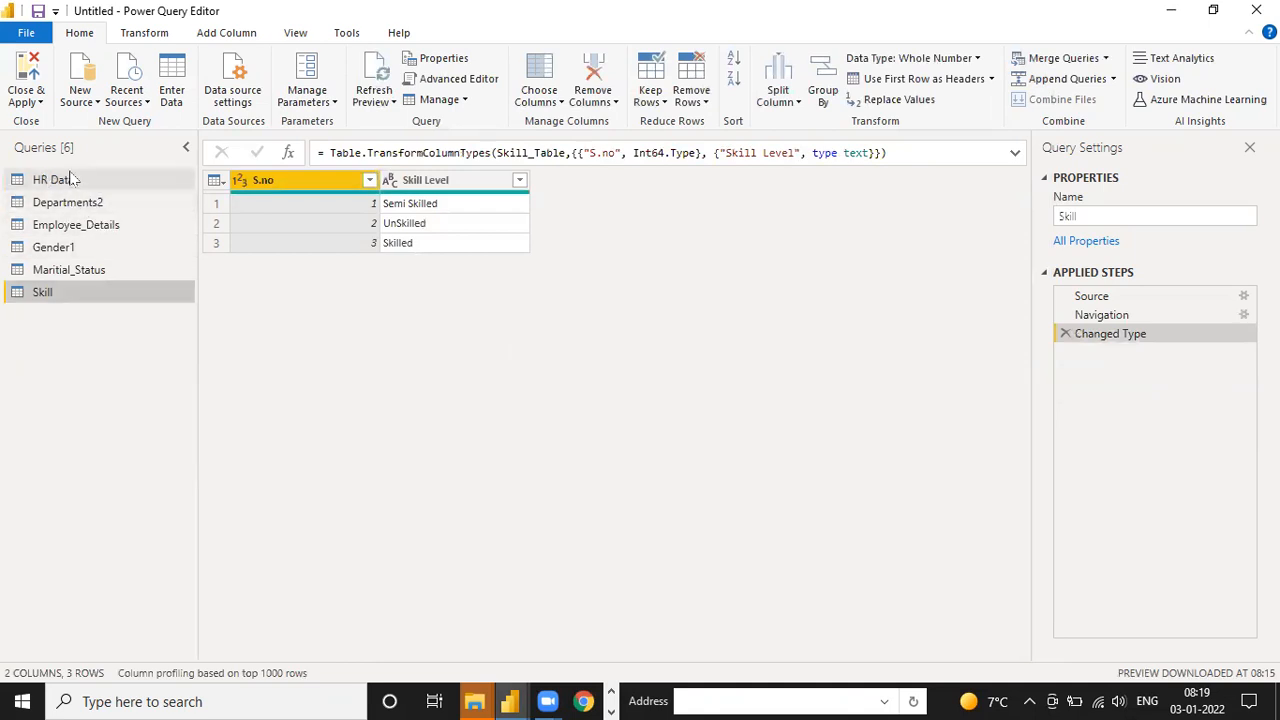
Review the data of the HR Data, Departments2, Employee_Details, Gender1, Maritial_Status and Skill queries one after another
left_click(97, 180)
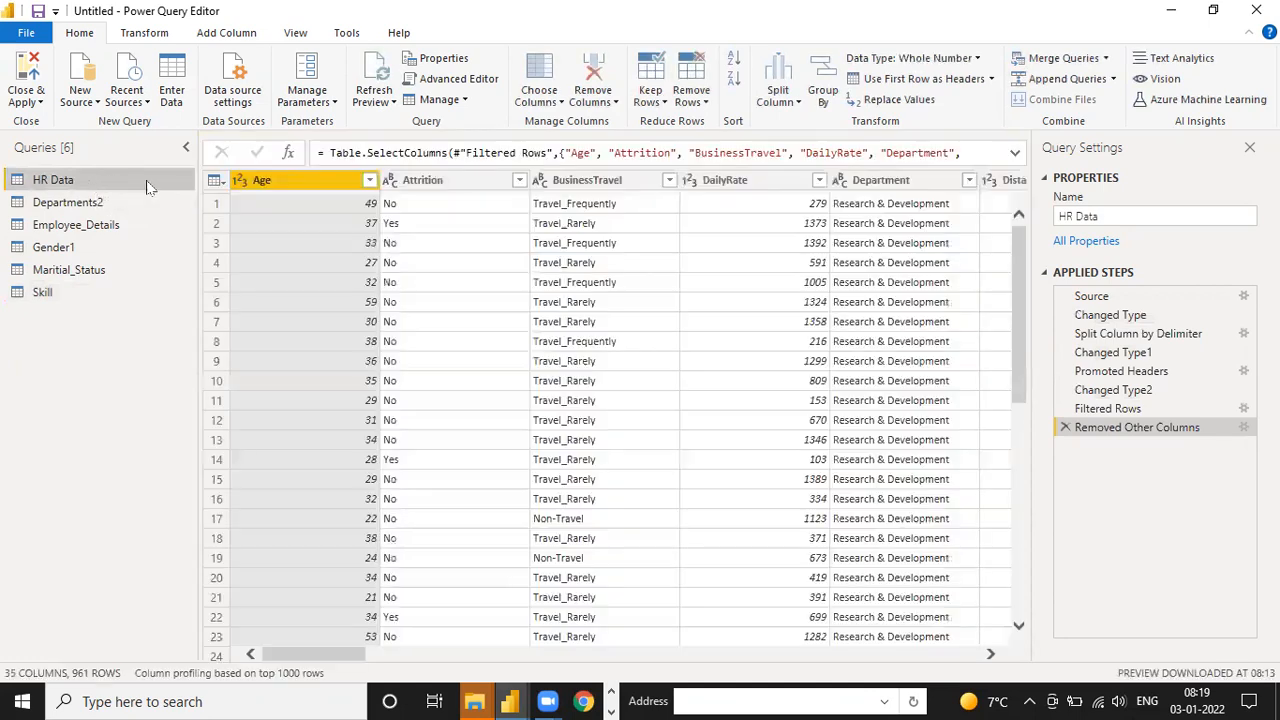
left_click(138, 204)
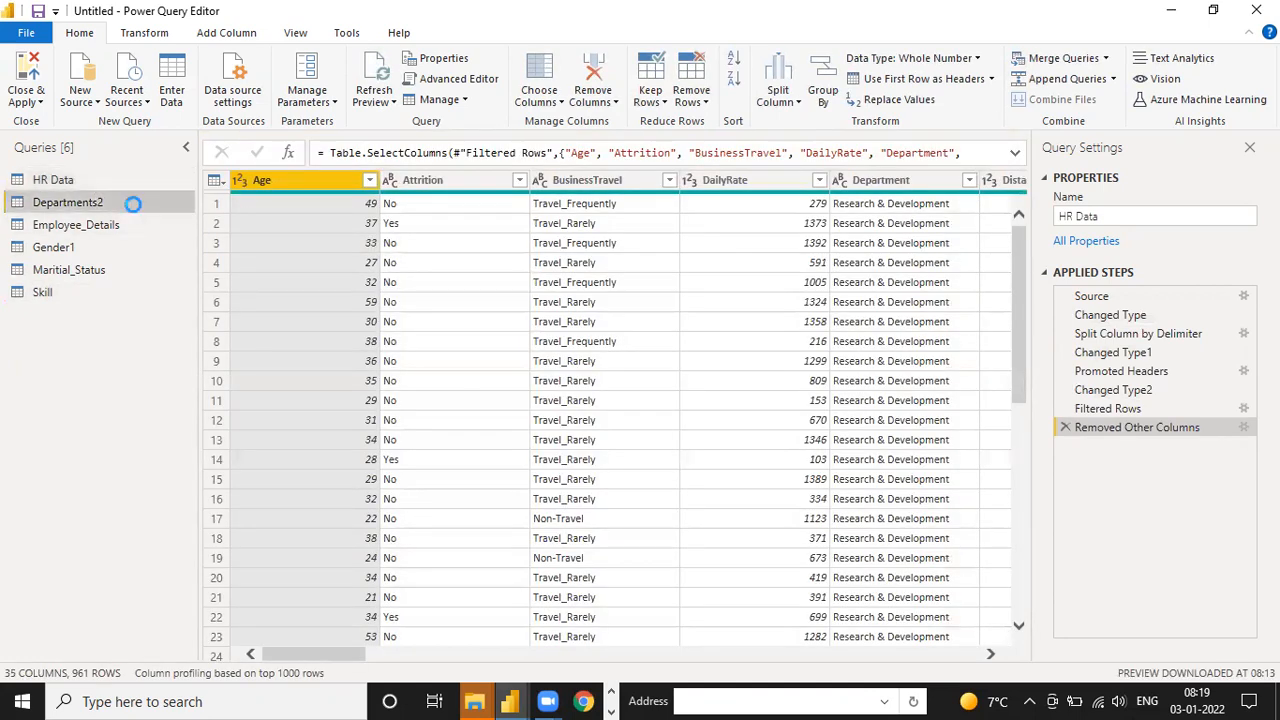
left_click(118, 226)
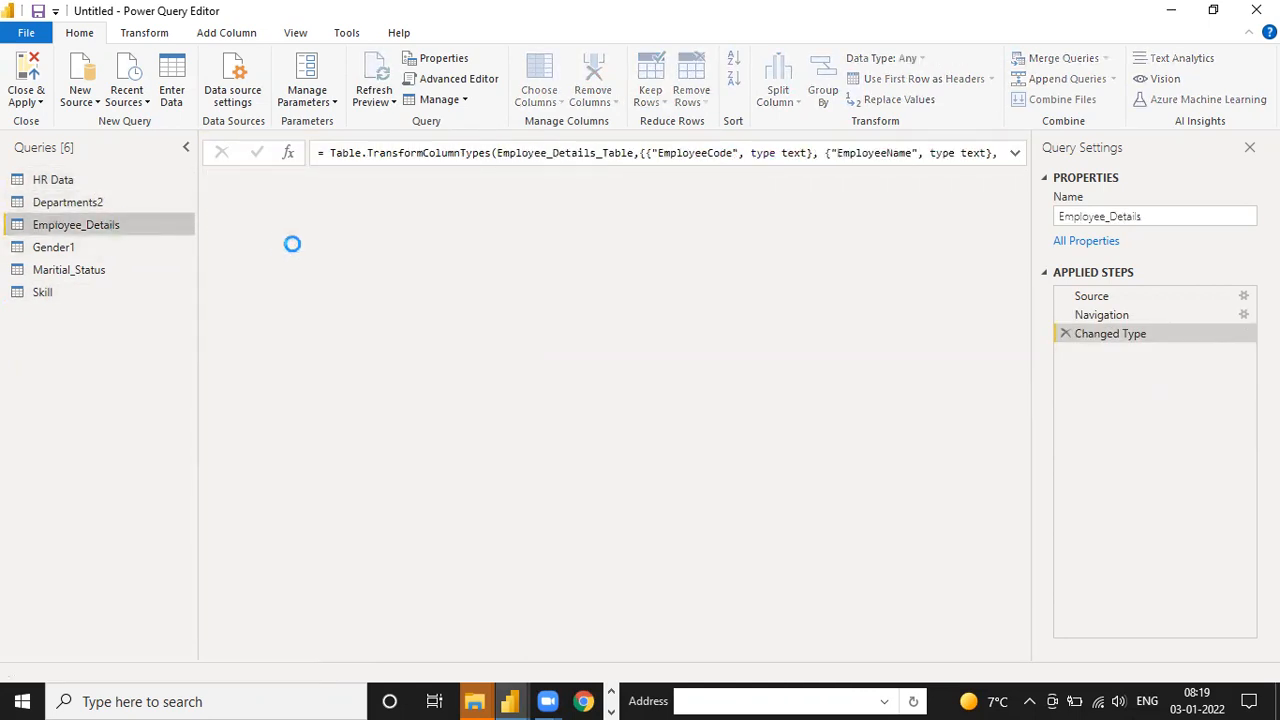
left_click(144, 250)
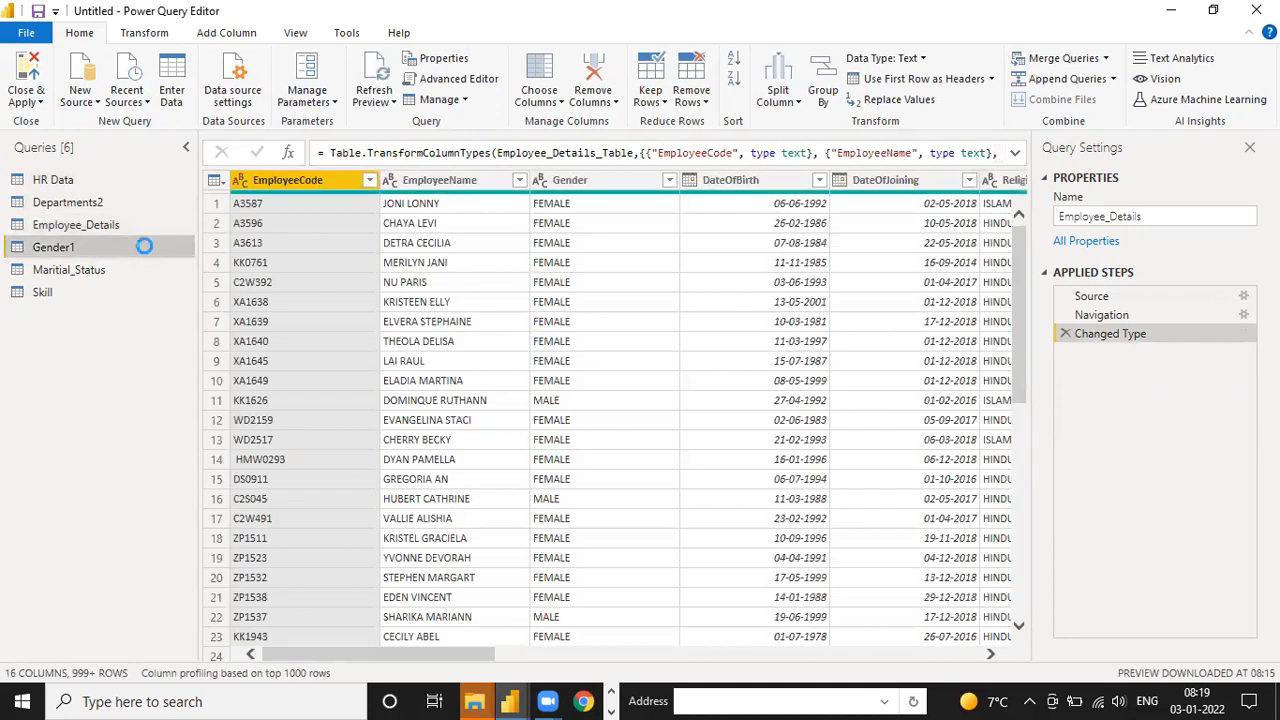
left_click(136, 272)
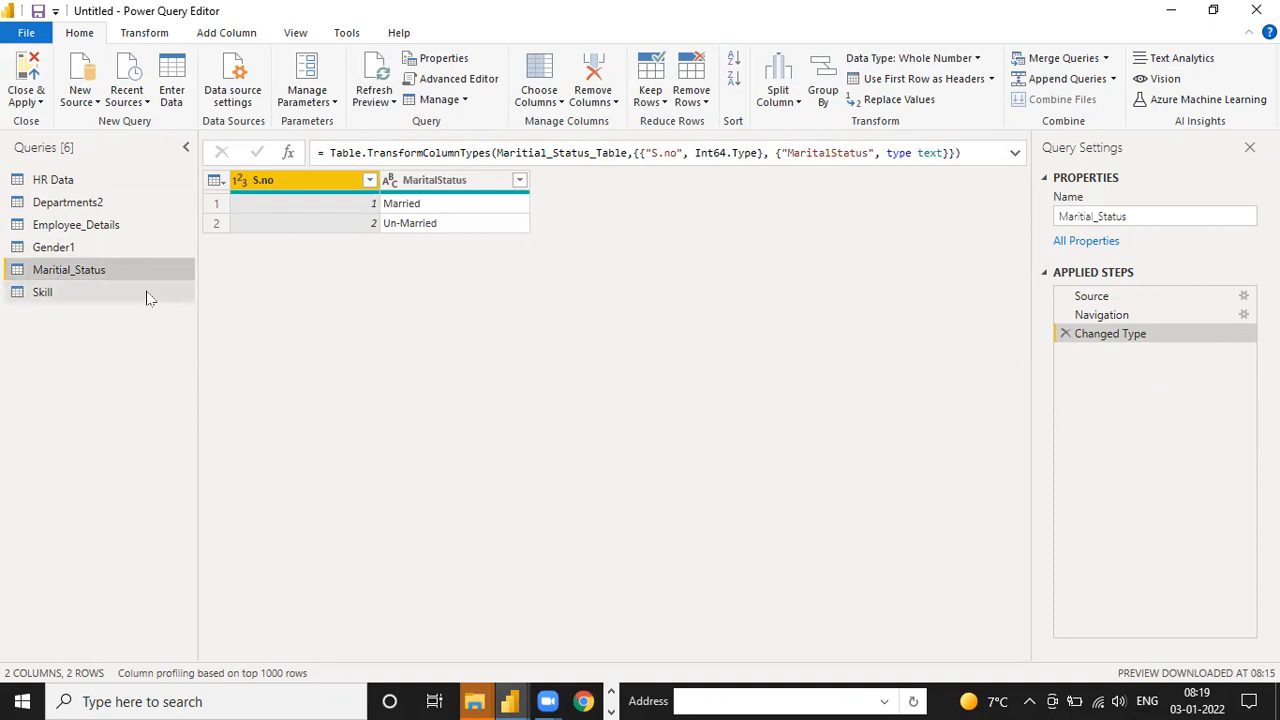
left_click(149, 292)
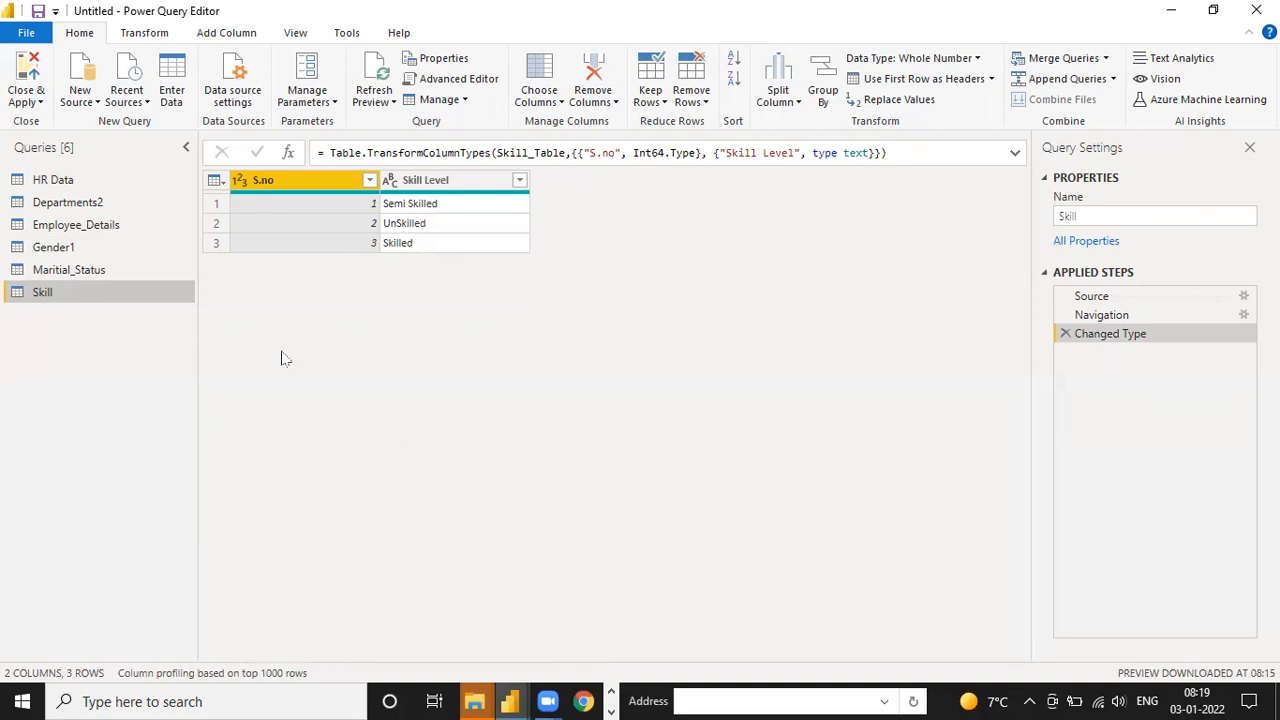
Rename the Departments2 query as Department
left_click(90, 203)
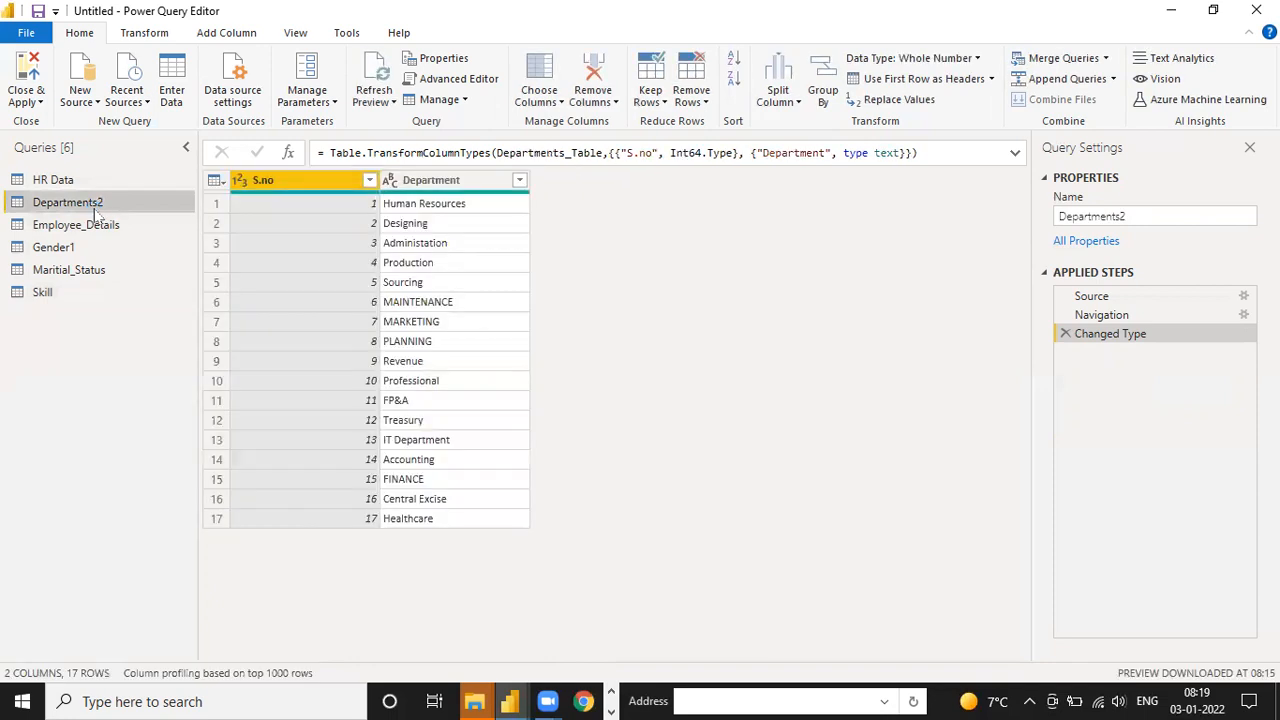
double_click(115, 203)
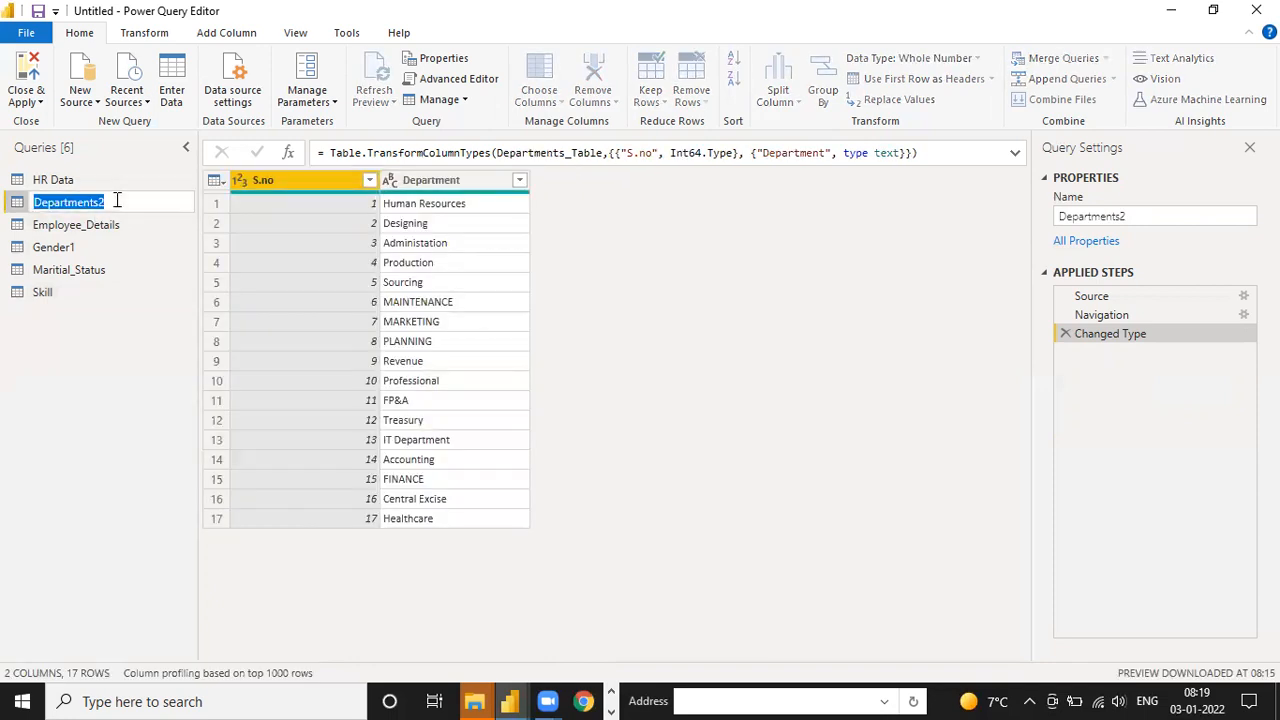
type("Depart")
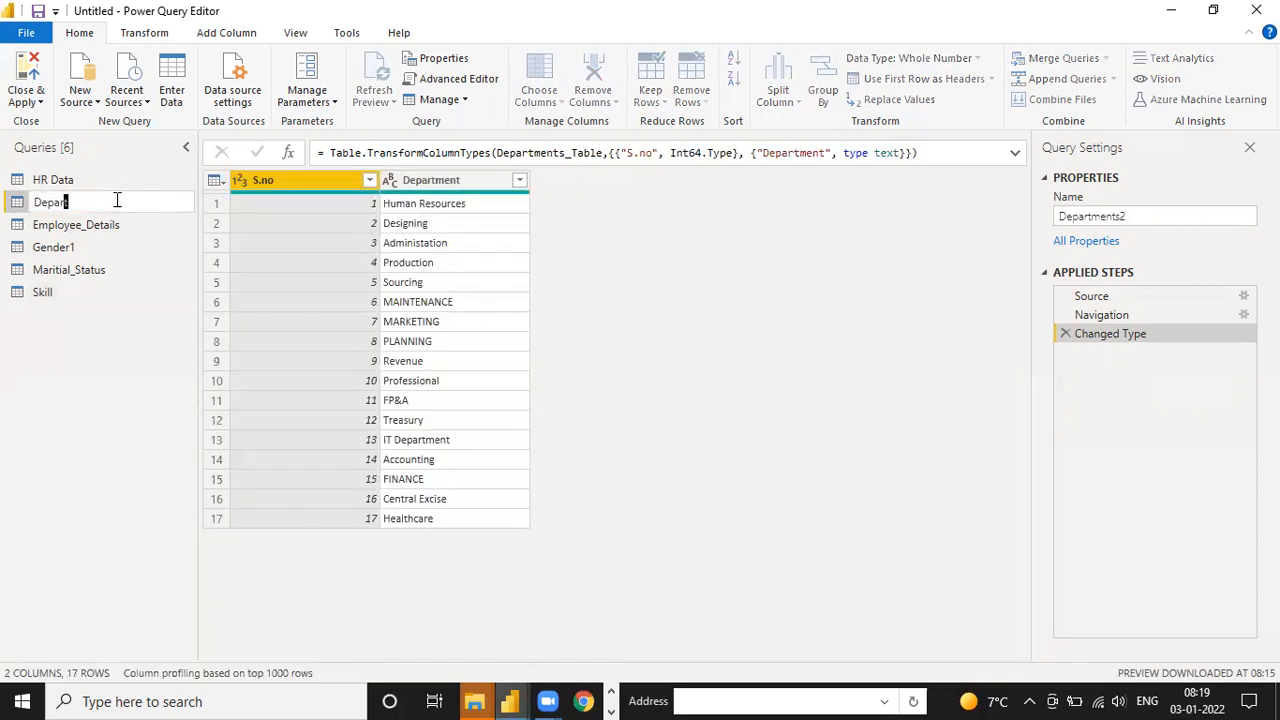
type("ment")
key("Return")
Rename the Employee_Details query as Employee Details, with a space instead of the underscore
left_click(108, 226)
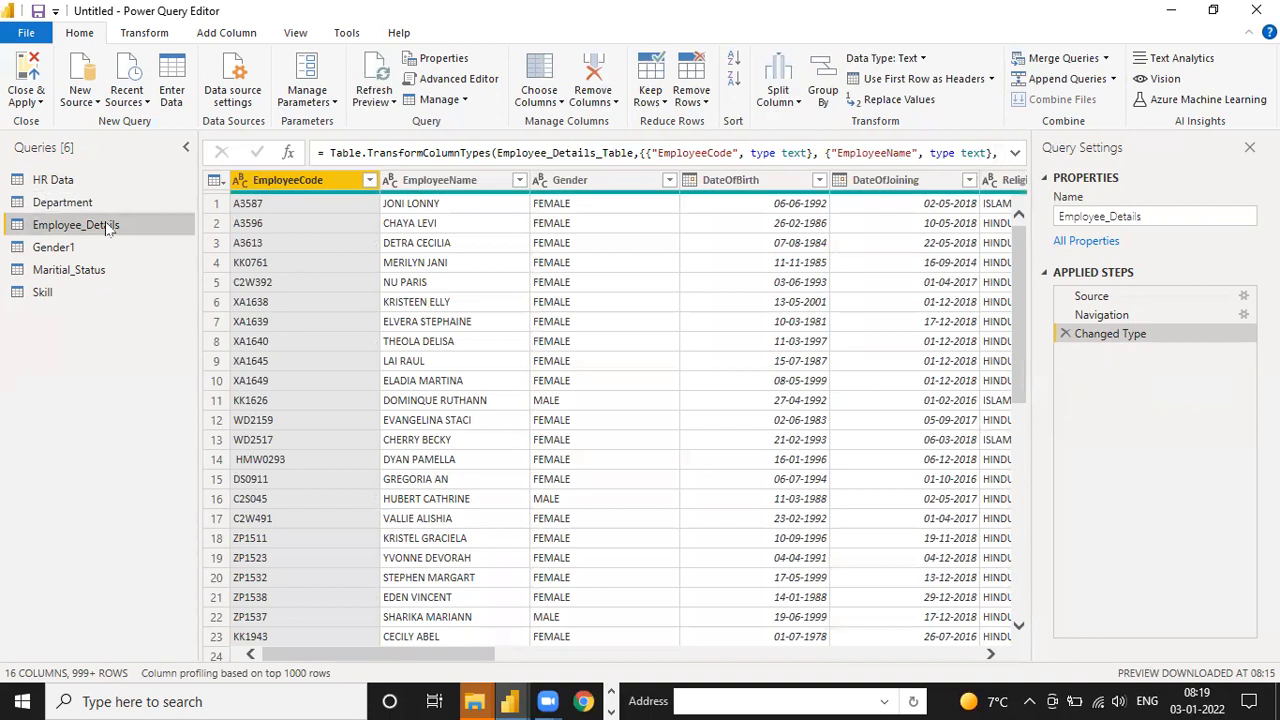
double_click(108, 226)
key("BackSpace")
type("Employee Details")
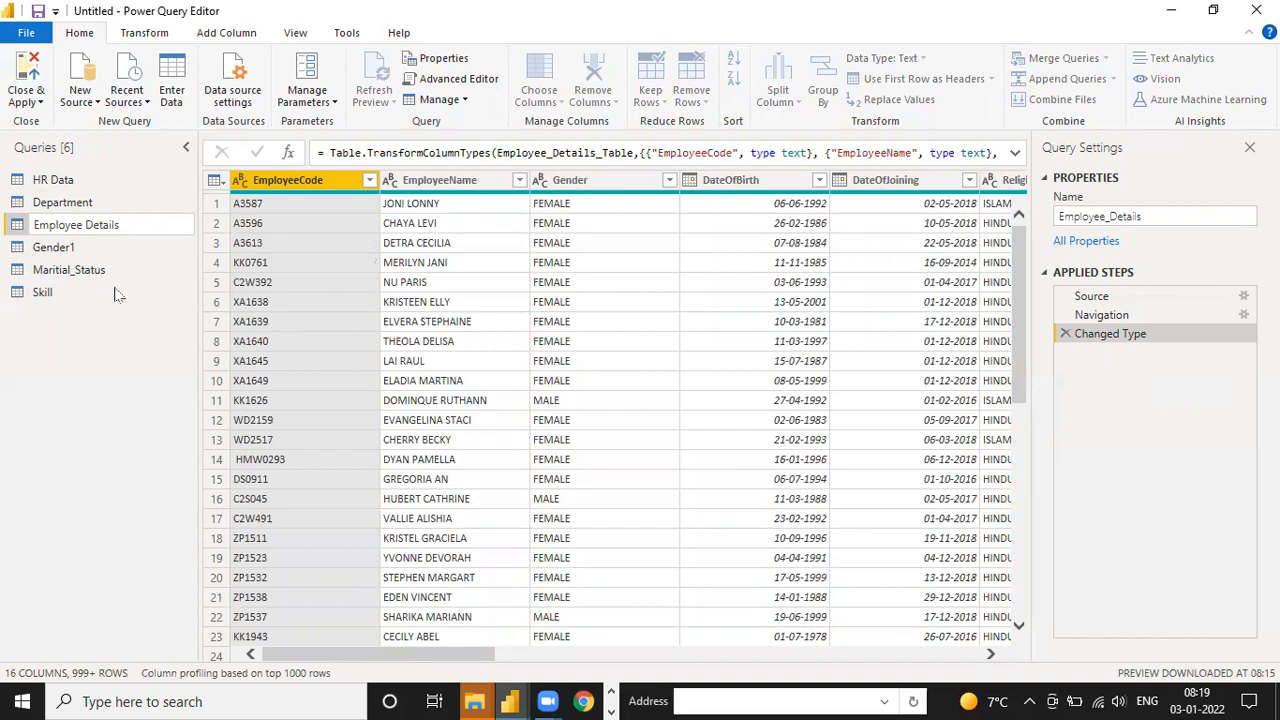
key("Return")
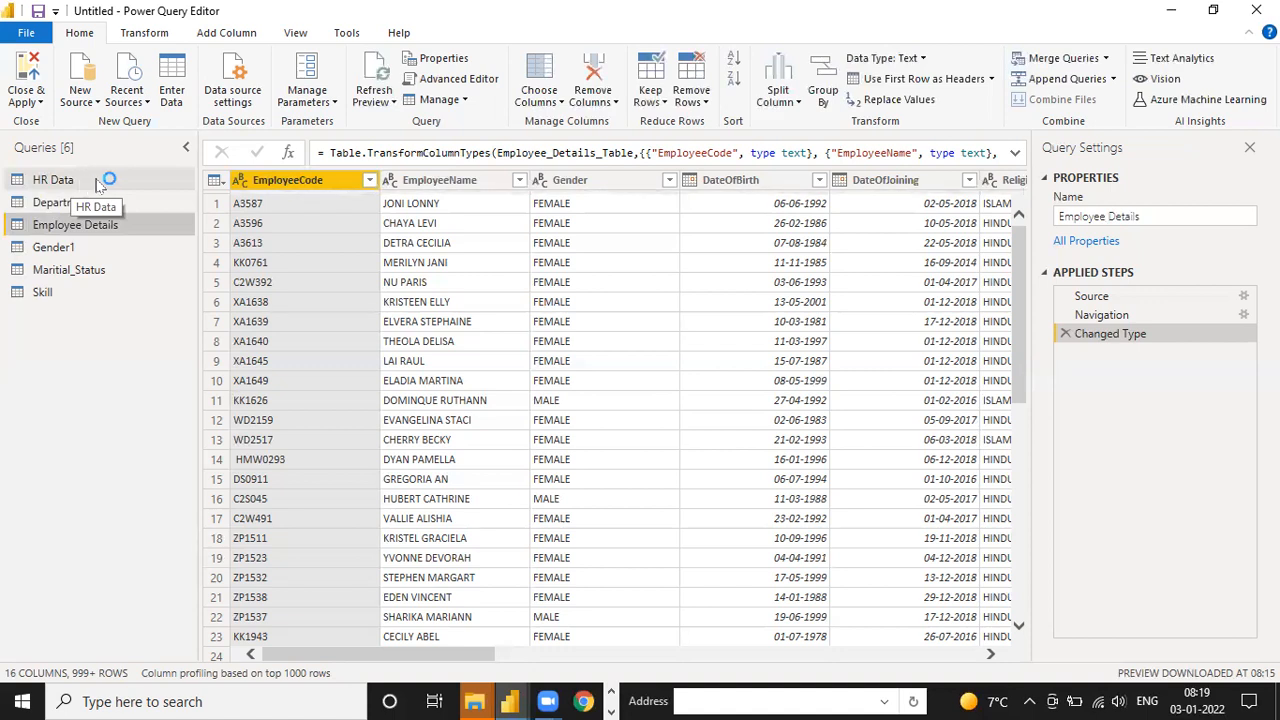
Transform the EmployeeName column of the Employee Details query with Capitalize Each Word
left_click(98, 188)
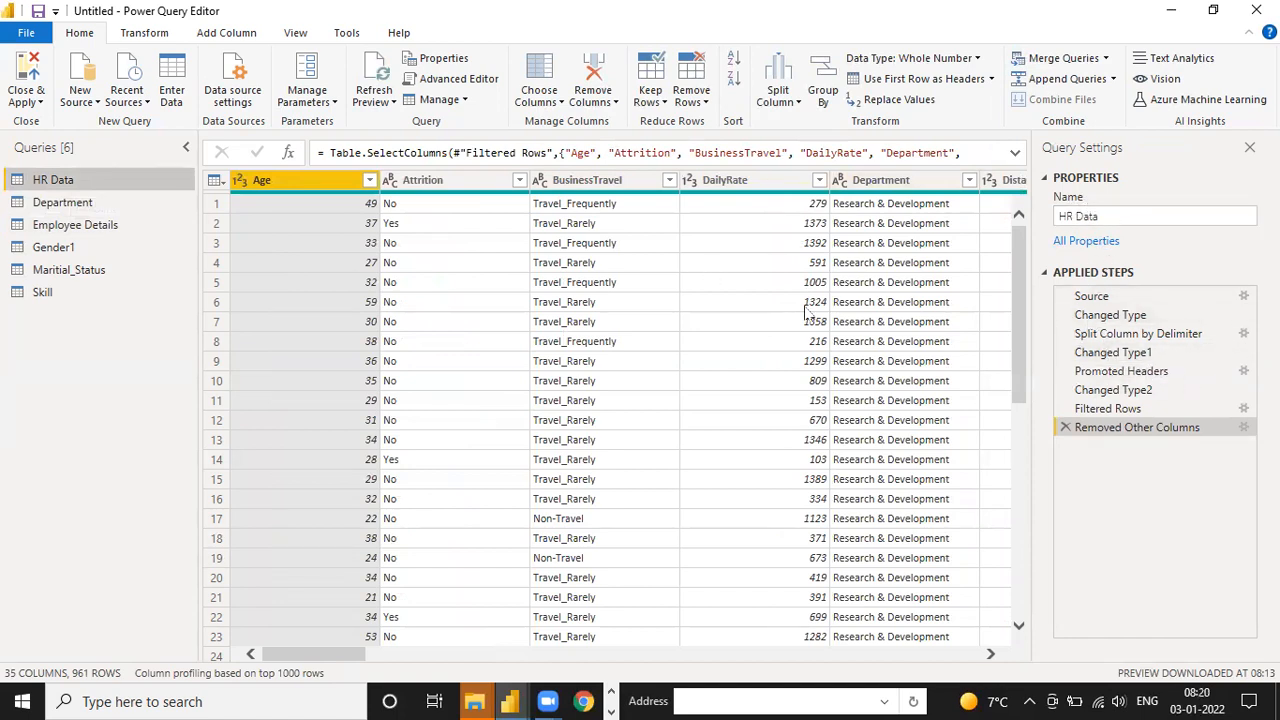
left_click(114, 228)
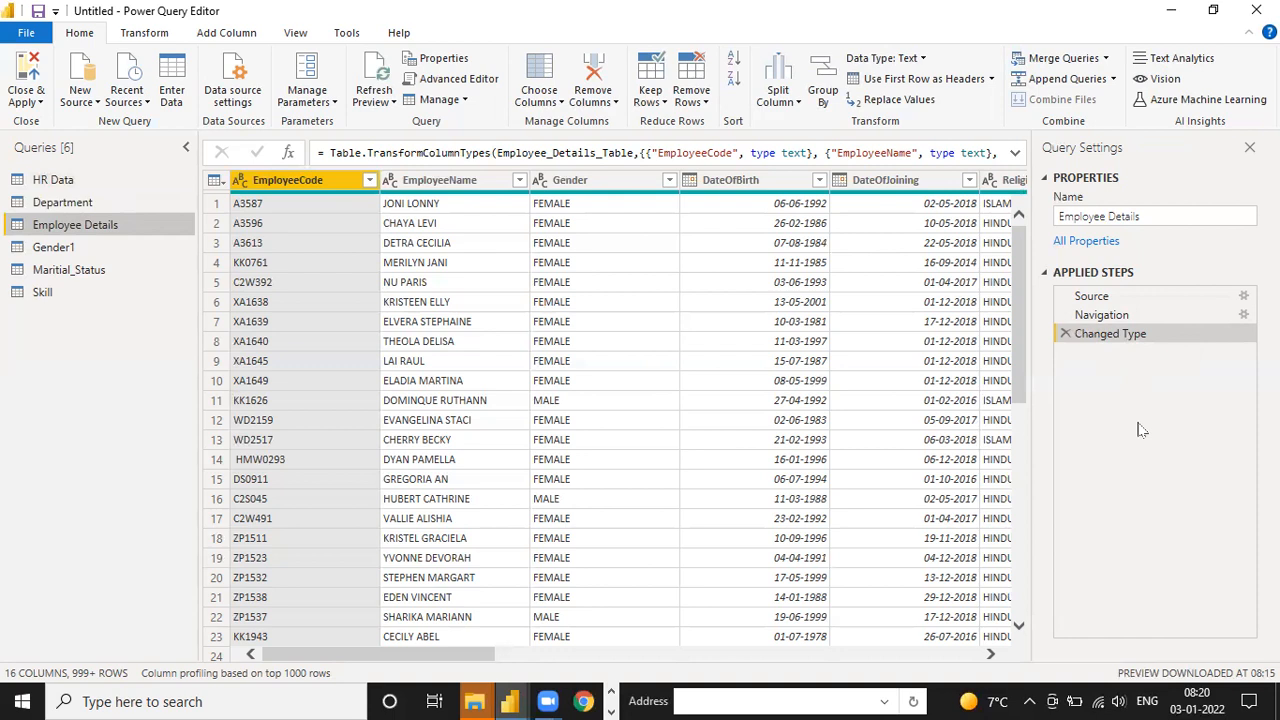
left_click(585, 182)
left_click(452, 183)
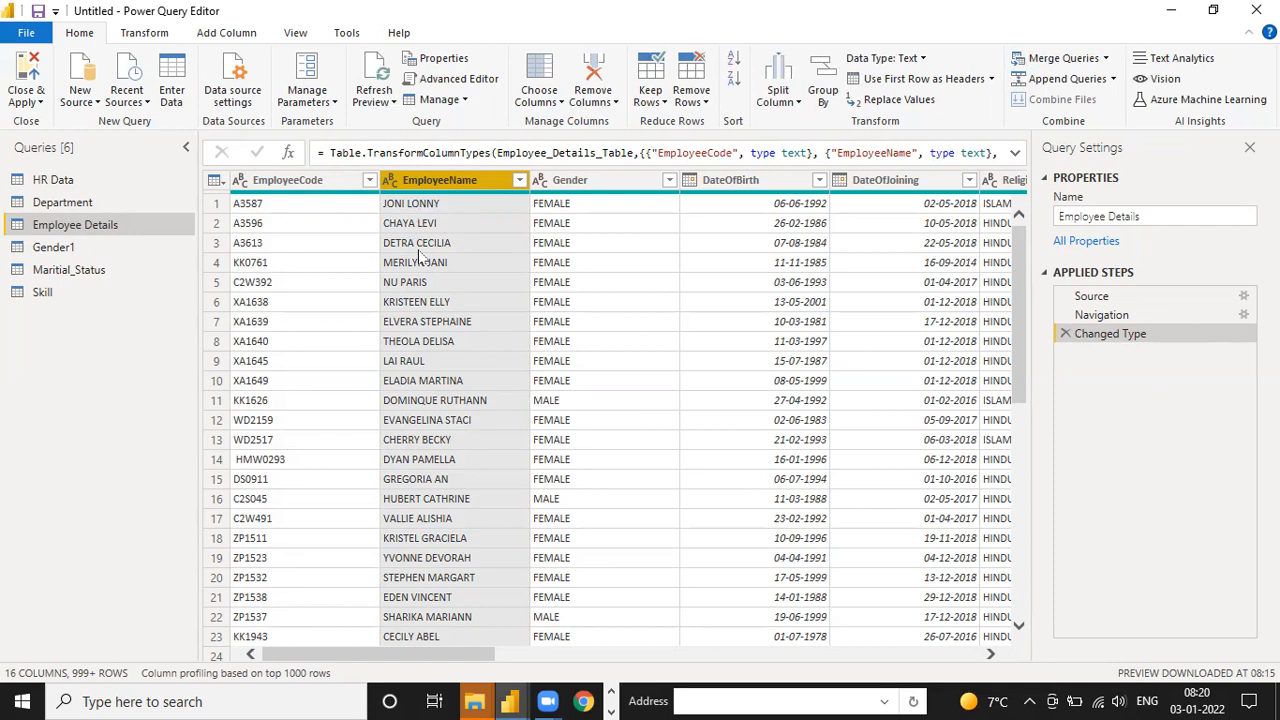
left_click(519, 182)
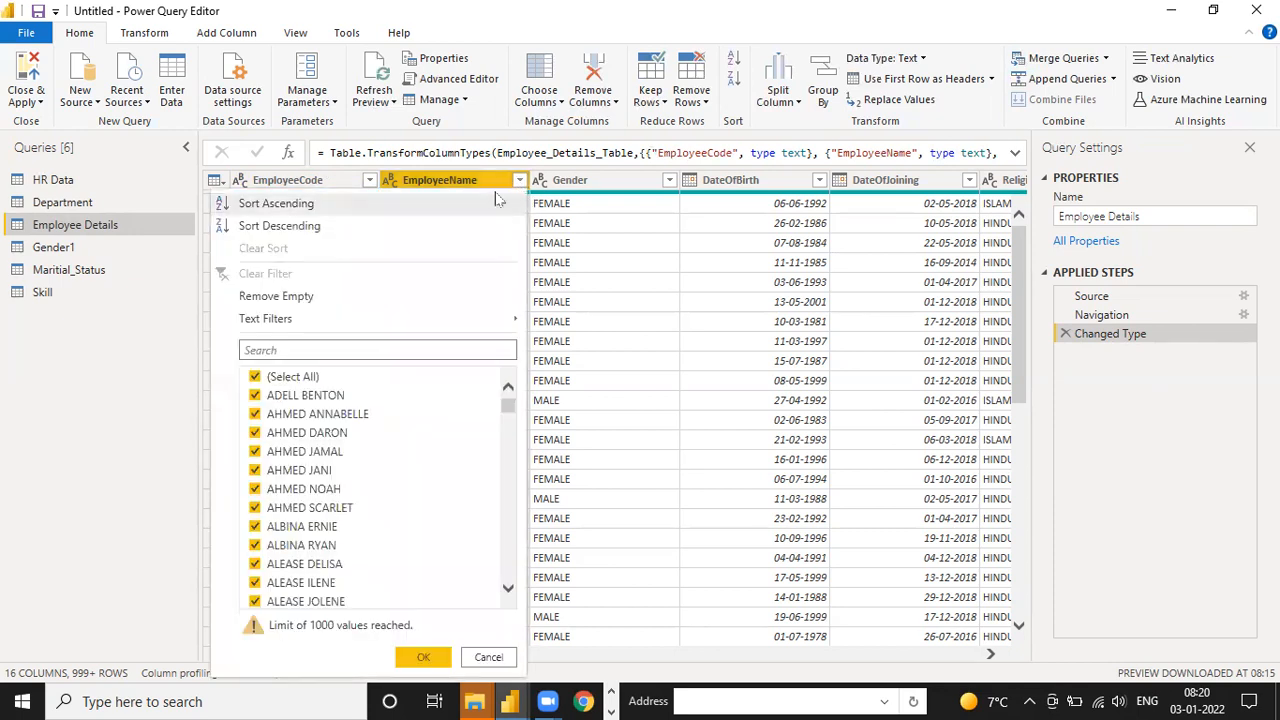
left_click(468, 182)
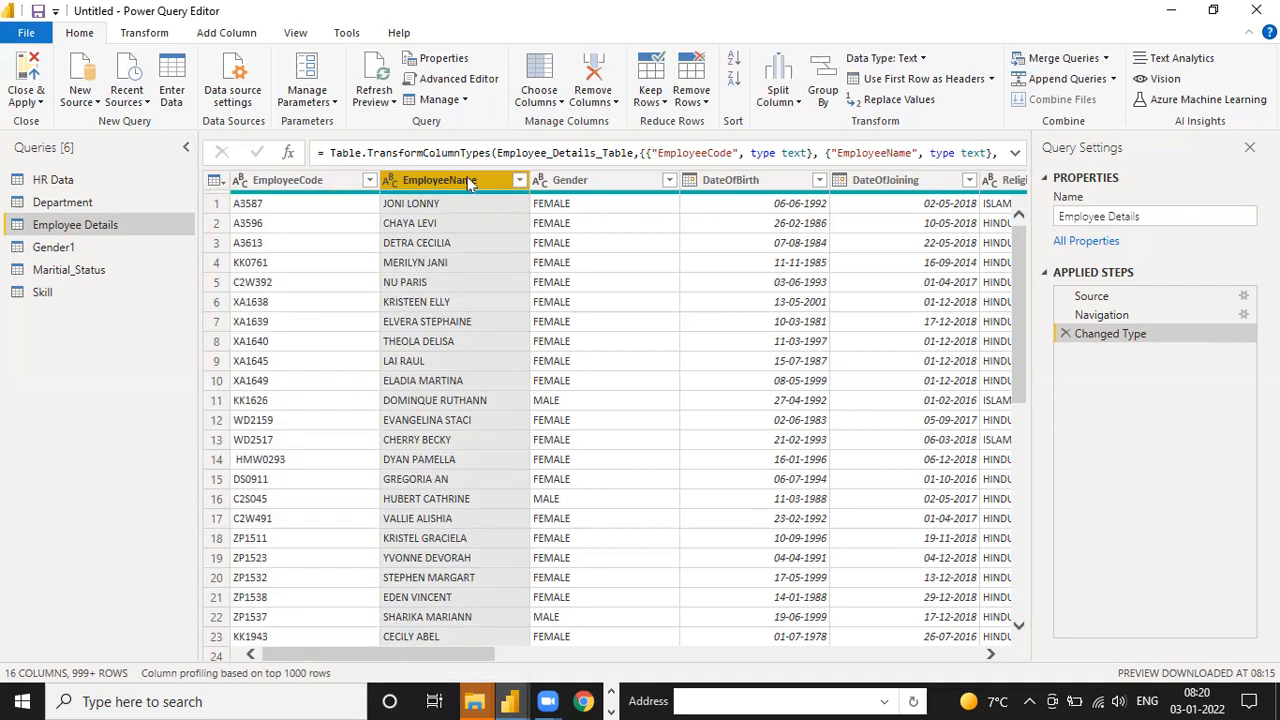
right_click(470, 184)
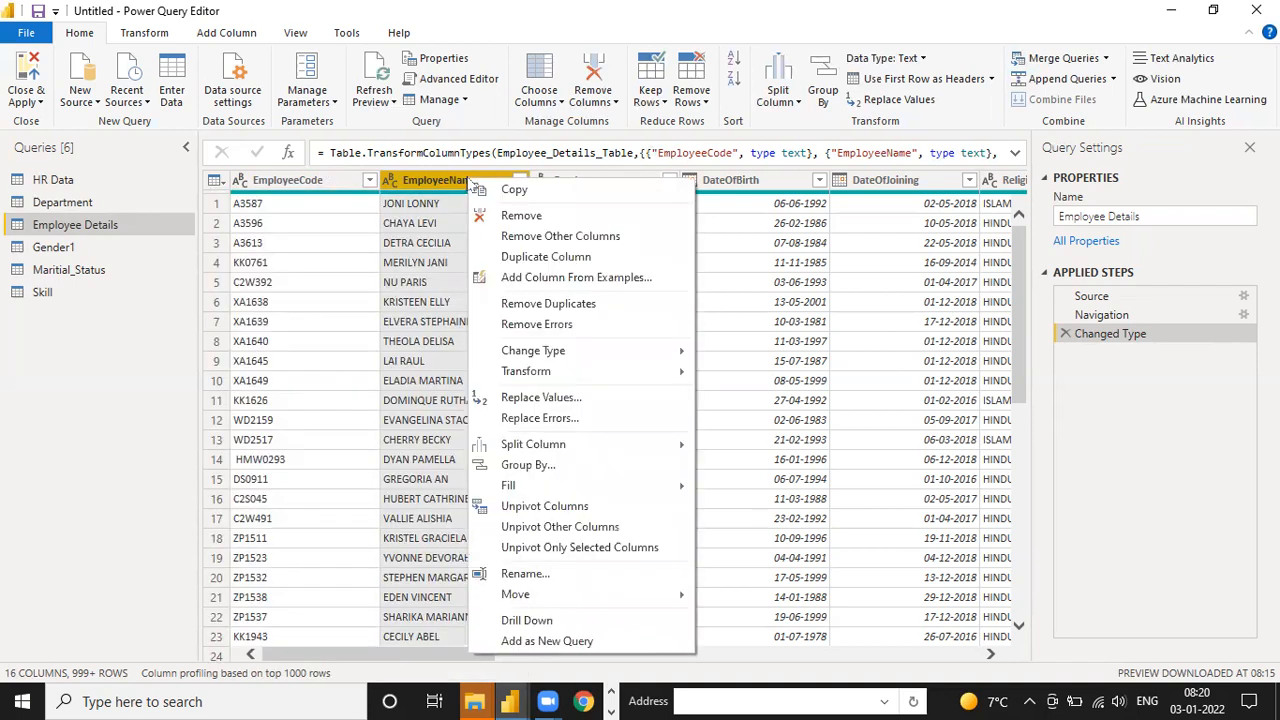
mouse_move(576, 380)
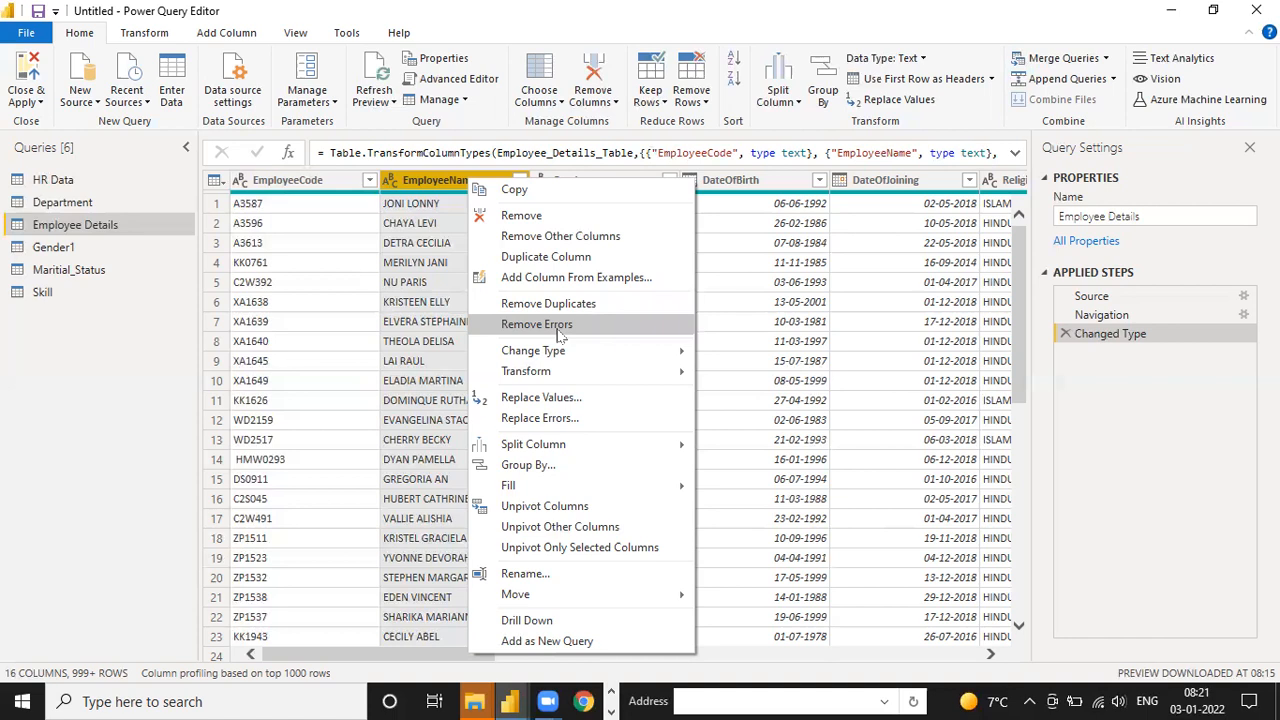
mouse_move(585, 354)
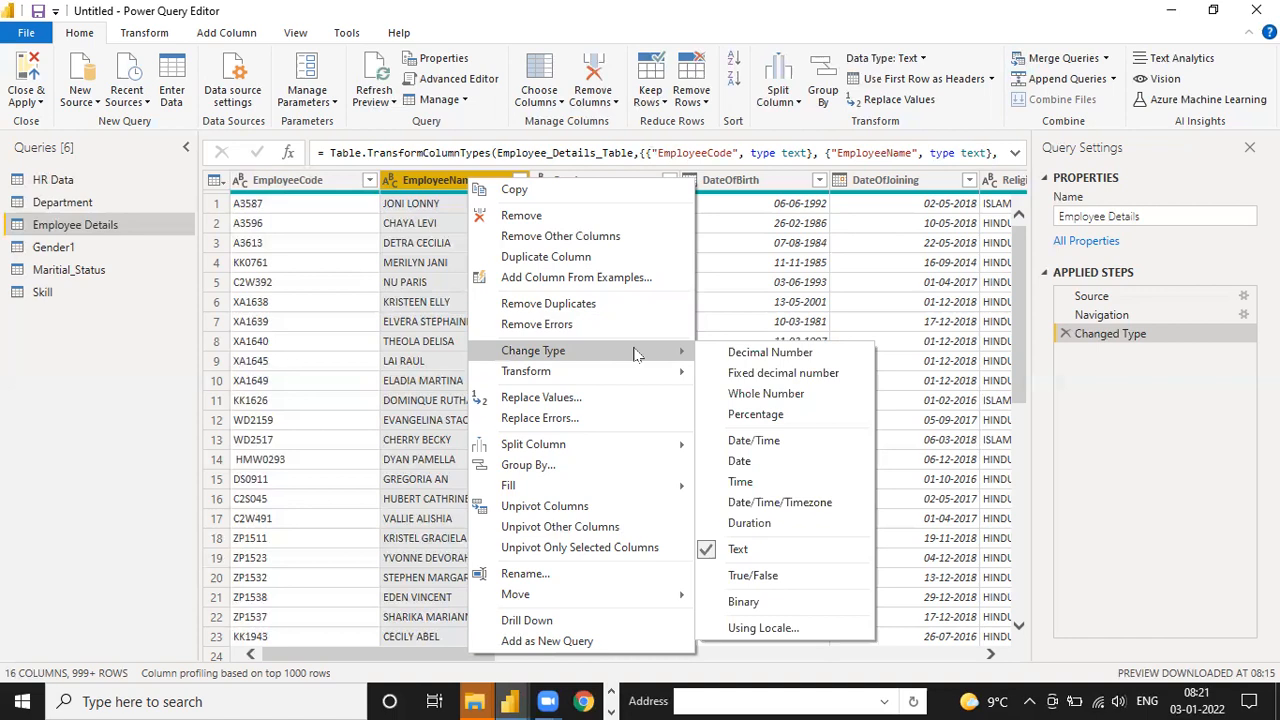
mouse_move(638, 381)
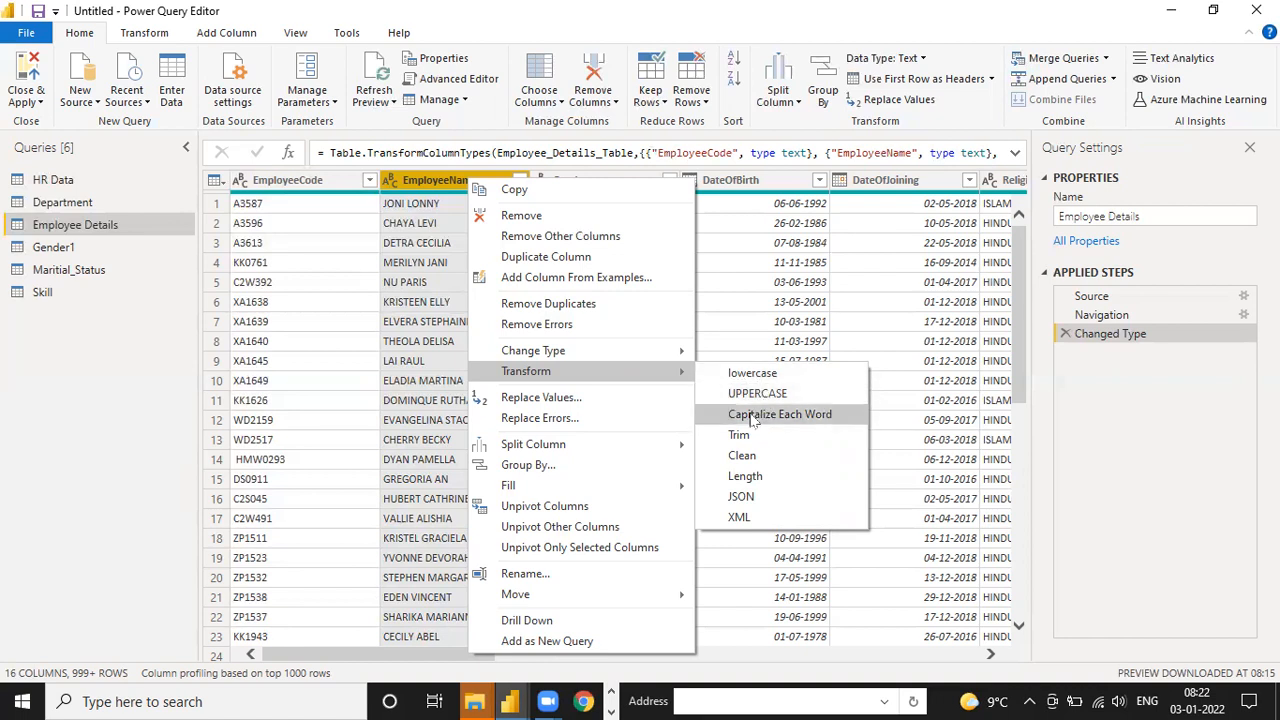
left_click(772, 422)
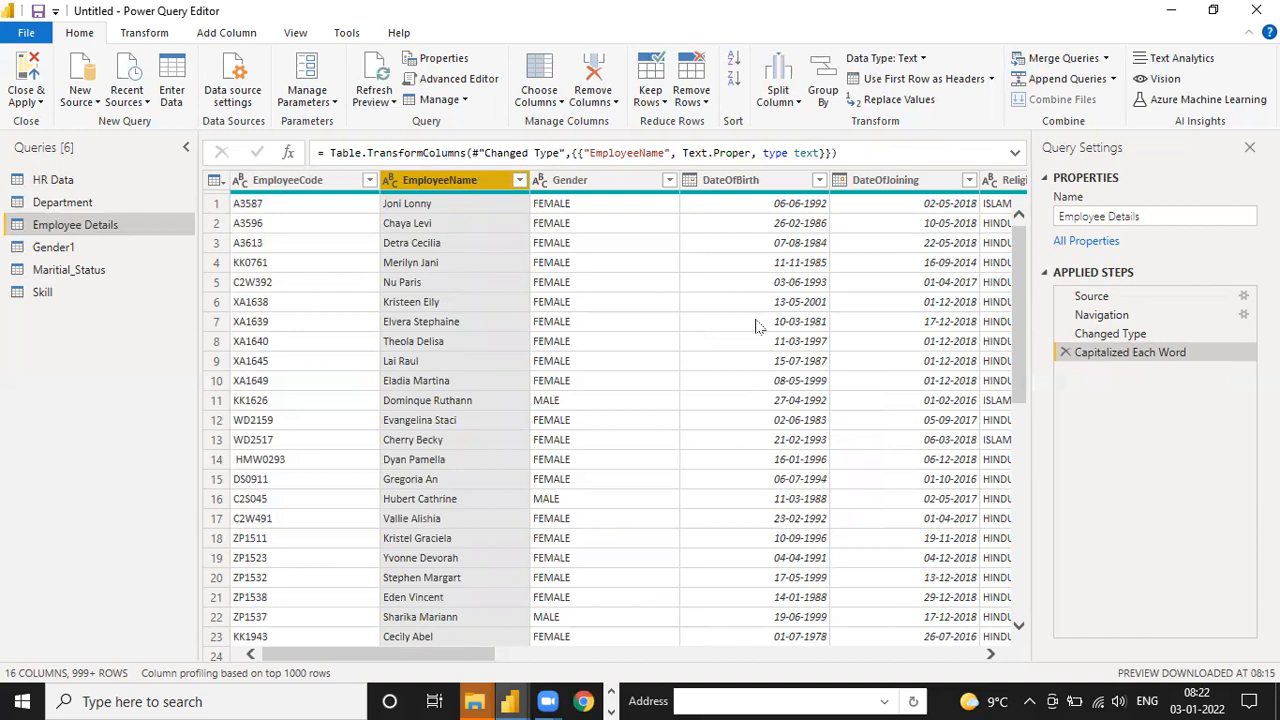
Rename the Gender1 query as Gender
left_click(125, 253)
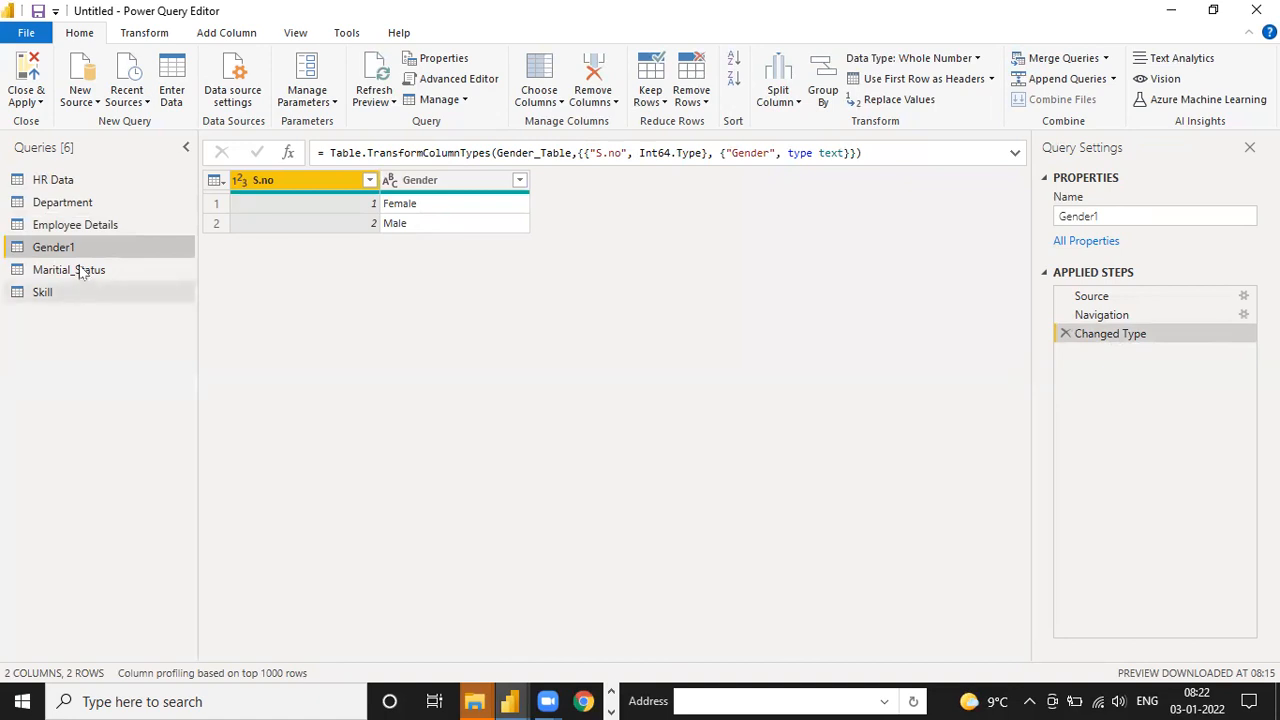
double_click(89, 250)
type("Gn")
type("ender")
key("Return")
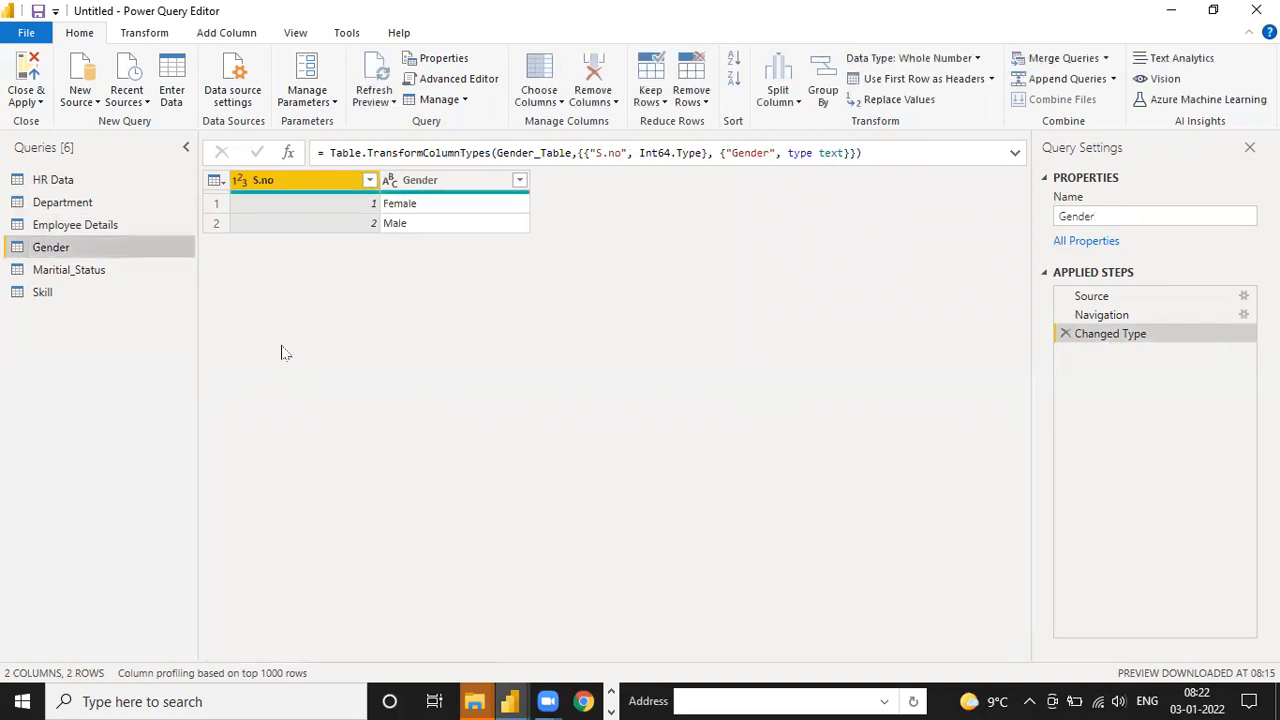
Rename the Gender column of the Gender query as "Gender hhh"
left_click(444, 184)
double_click(444, 182)
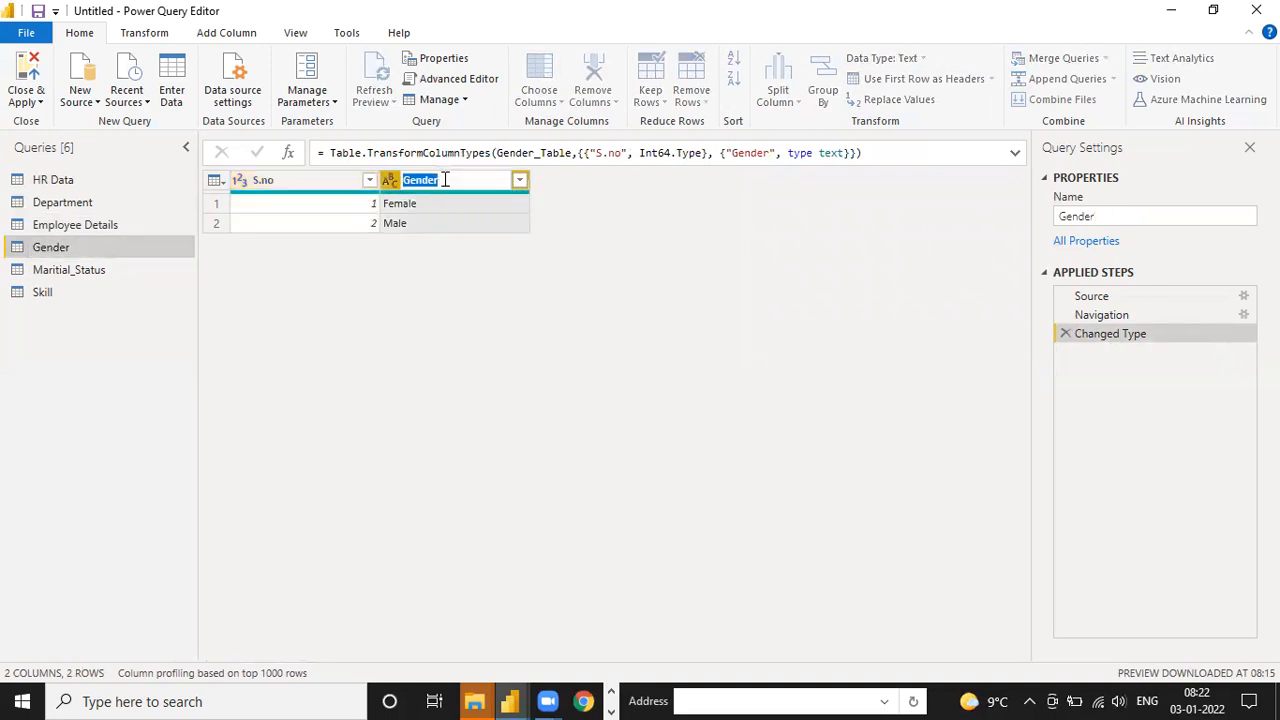
type("Gender")
key("BackSpace")
key("BackSpace")
key("BackSpace")
key("BackSpace")
key("BackSpace")
type("ender hhh")
left_click(459, 372)
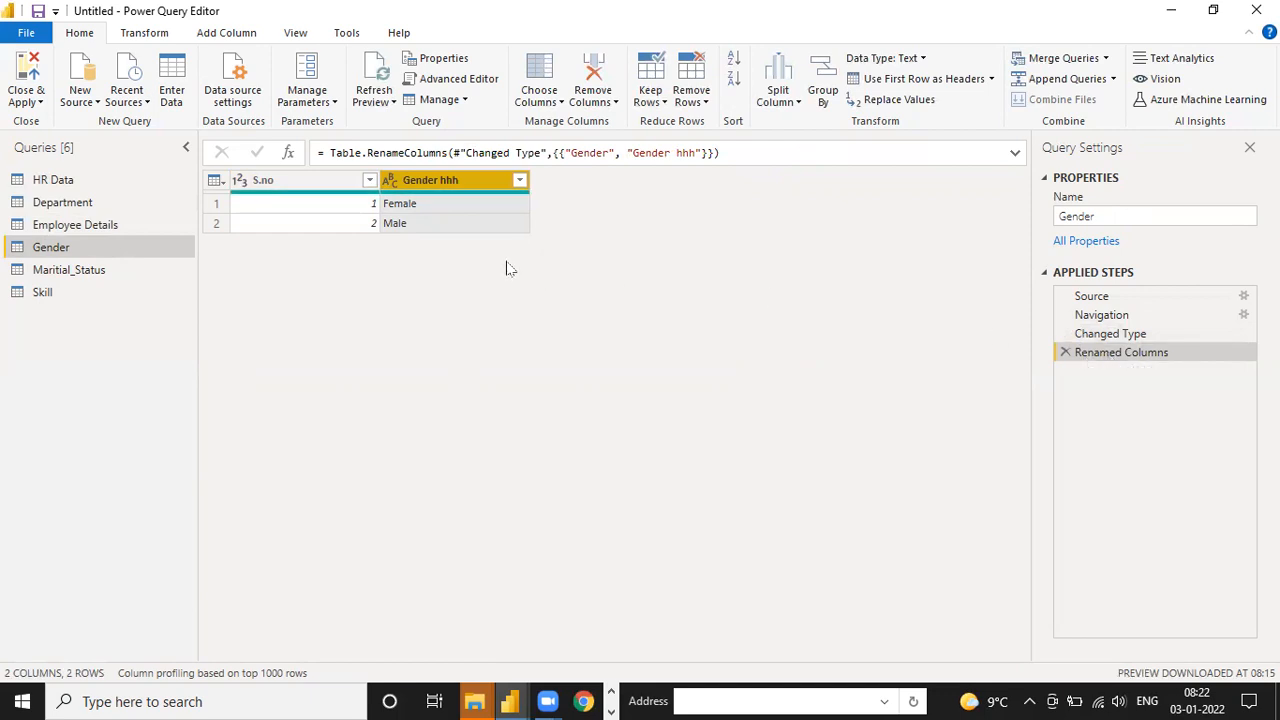
Restore the column name Gender in the Gender query and delete its Renamed Columns applied step
double_click(478, 180)
type("Gender")
key("Return")
left_click(1066, 353)
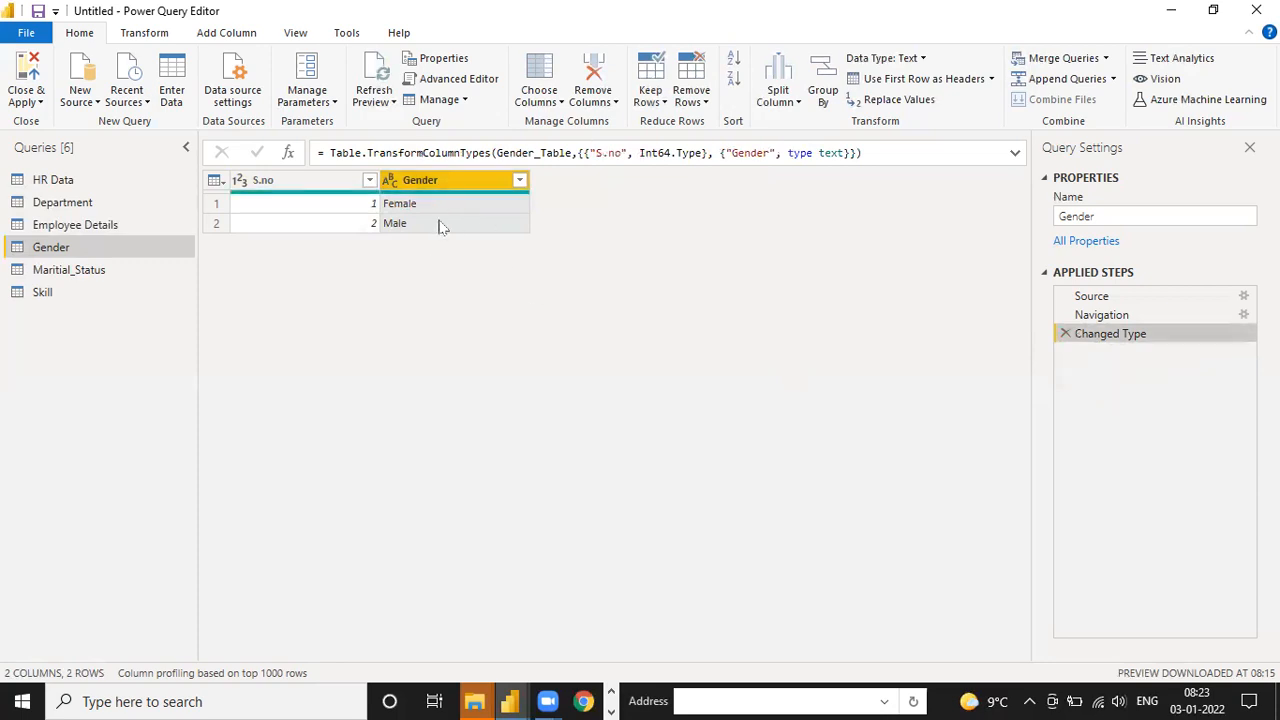
Review the contents of the Department, Employee Details, Gender, Maritial_Status, Skill and HR Data queries, and return to Department
left_click(86, 203)
left_click(86, 224)
left_click(80, 249)
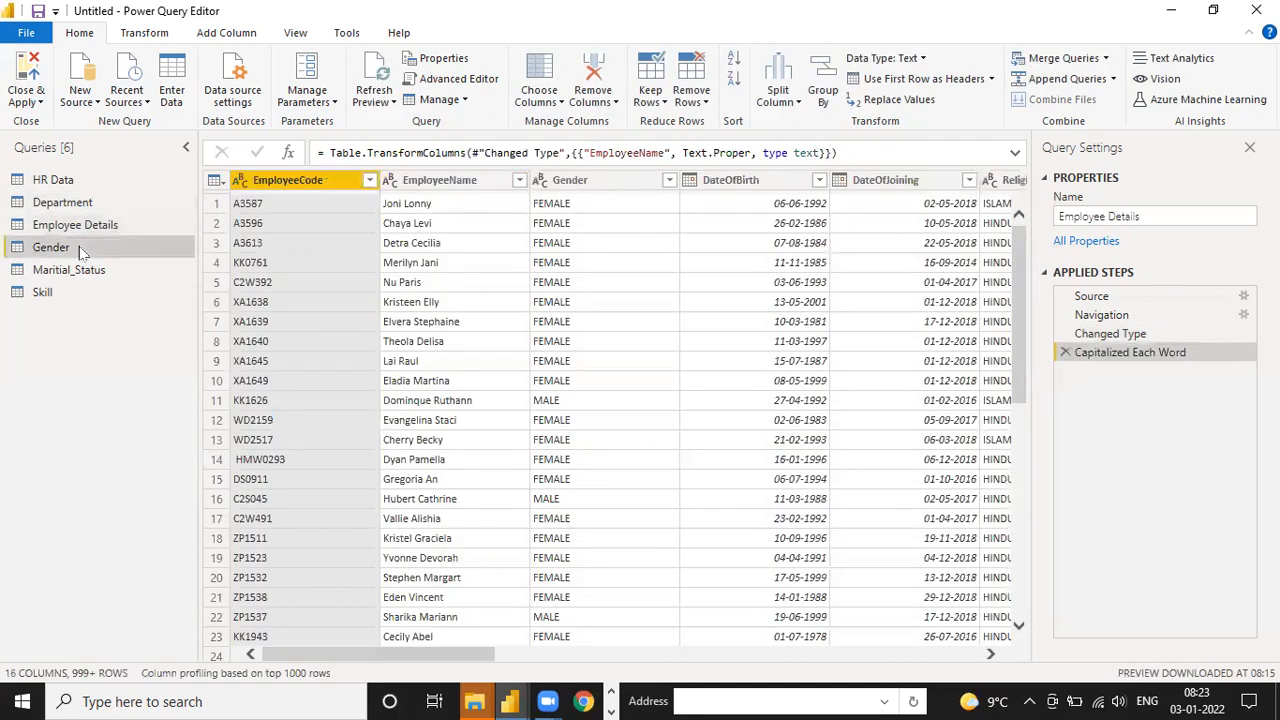
left_click(80, 272)
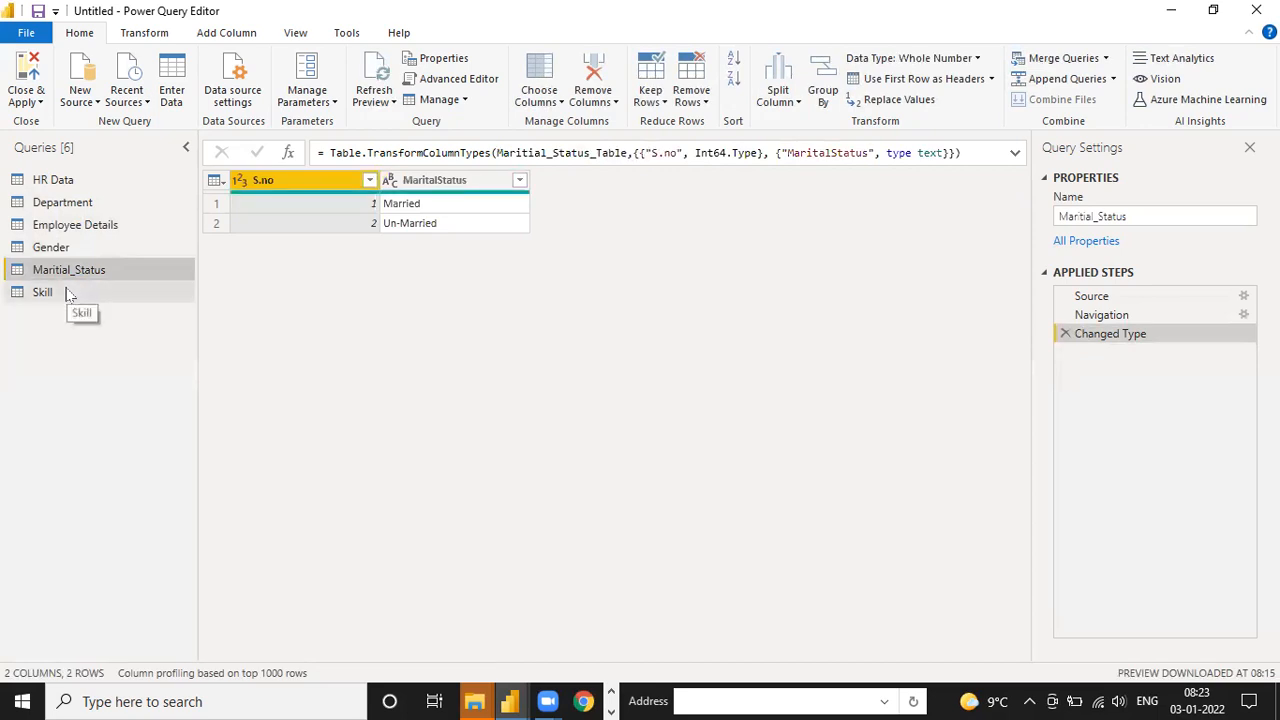
left_click(114, 290)
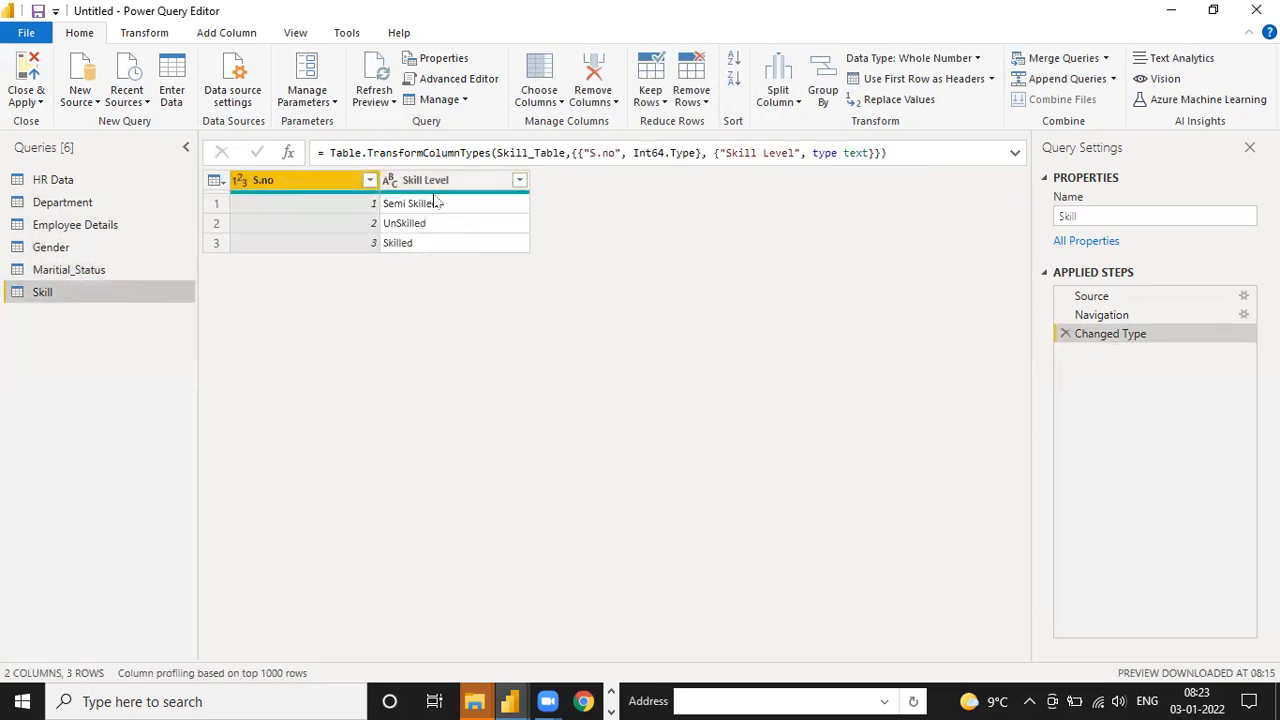
mouse_move(436, 200)
left_click(118, 180)
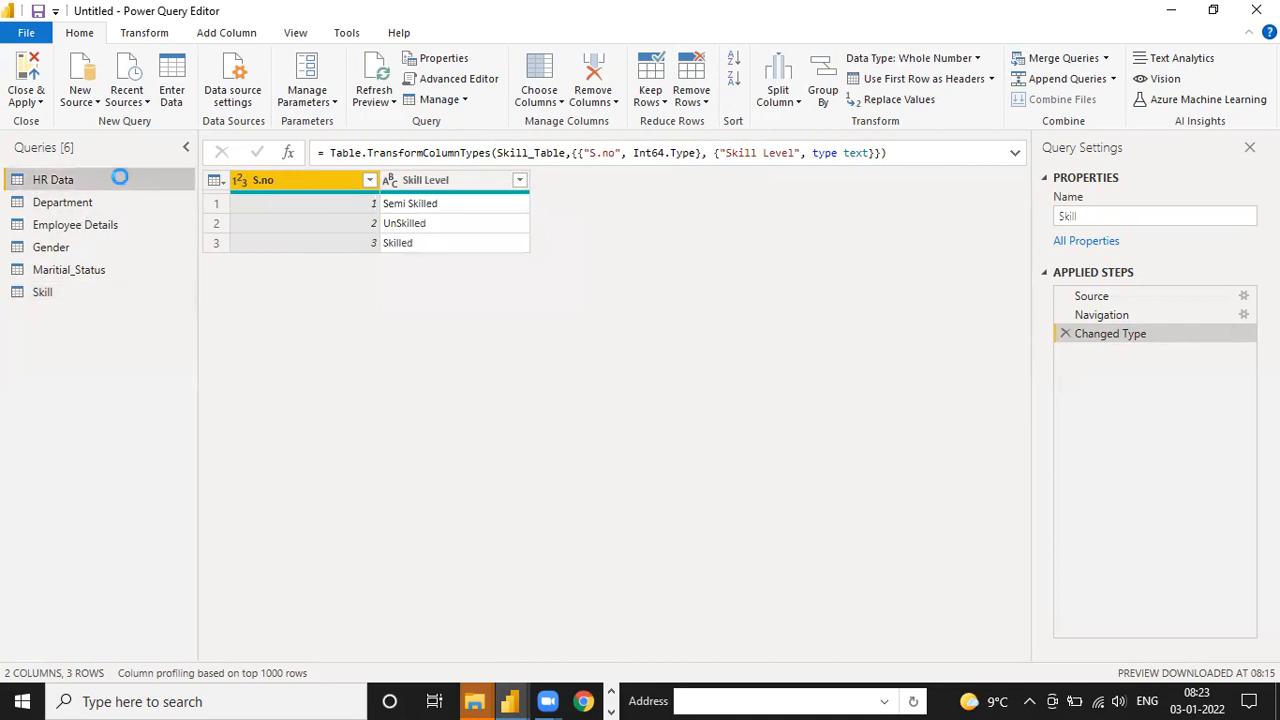
left_click(135, 203)
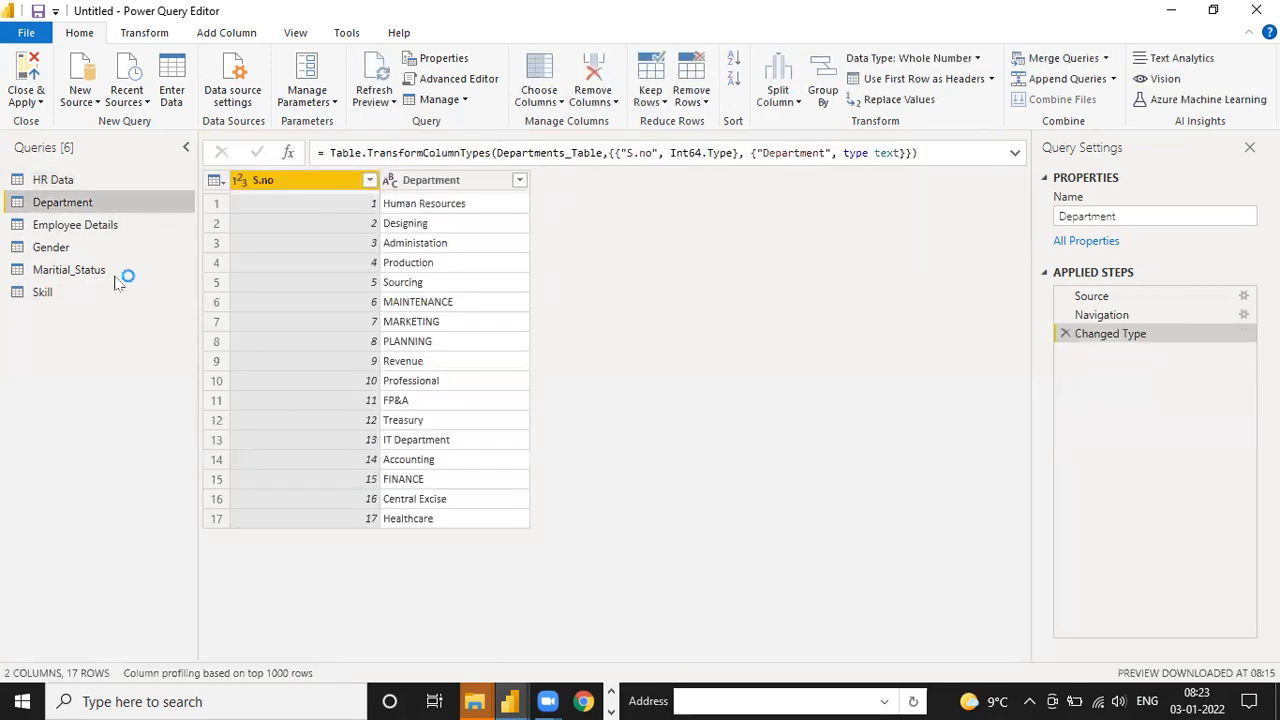
Move the HR Data query into a new group named "Categories -1" with the description "HR Data -CSV"
left_click(106, 182)
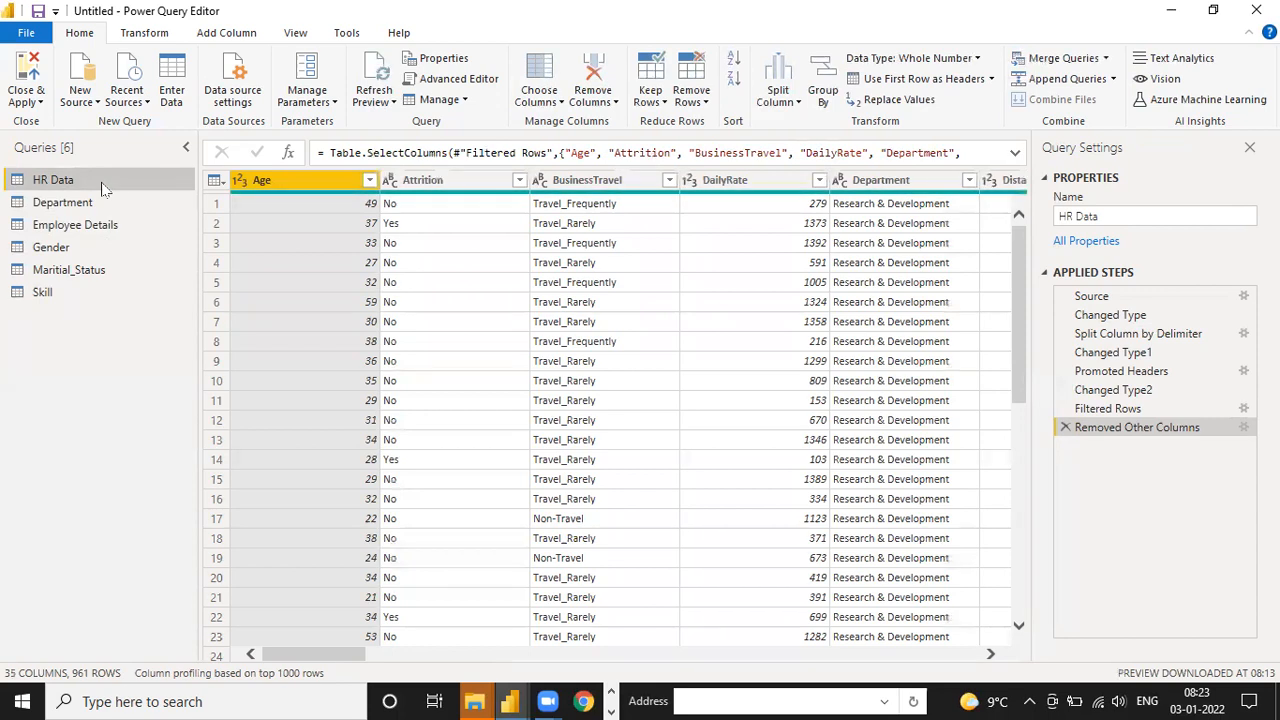
right_click(104, 189)
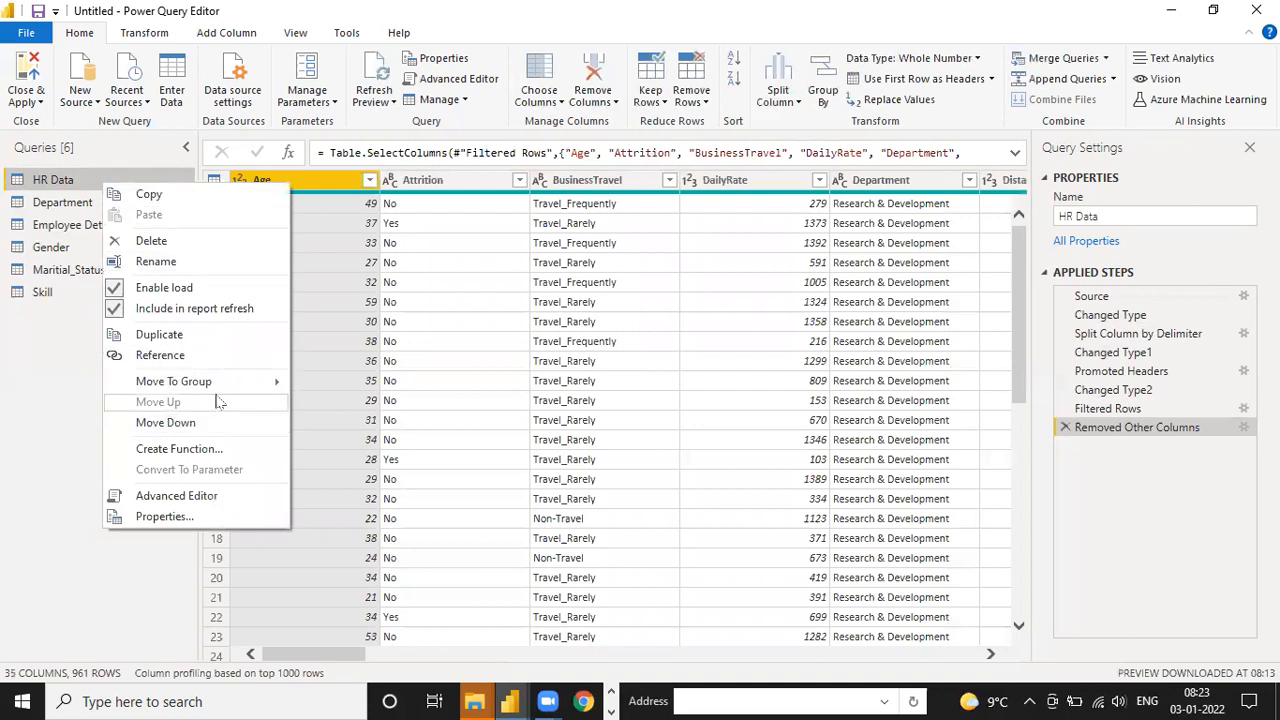
mouse_move(210, 382)
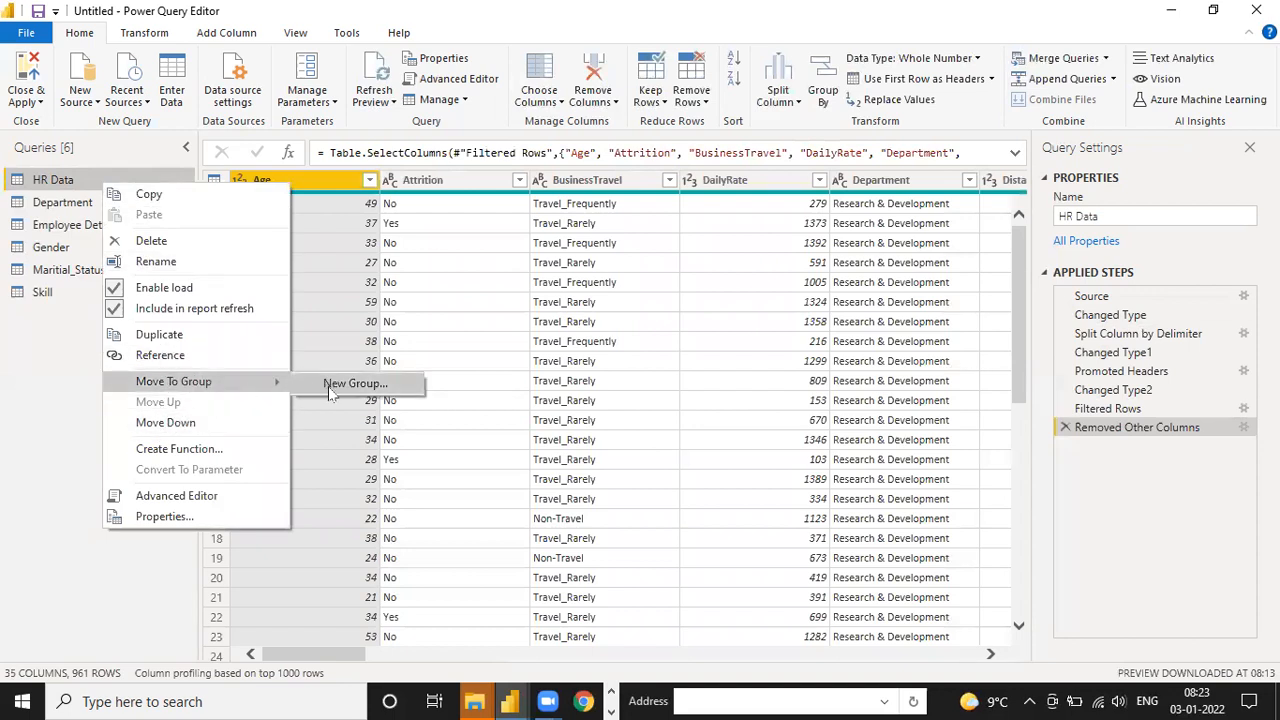
left_click(330, 388)
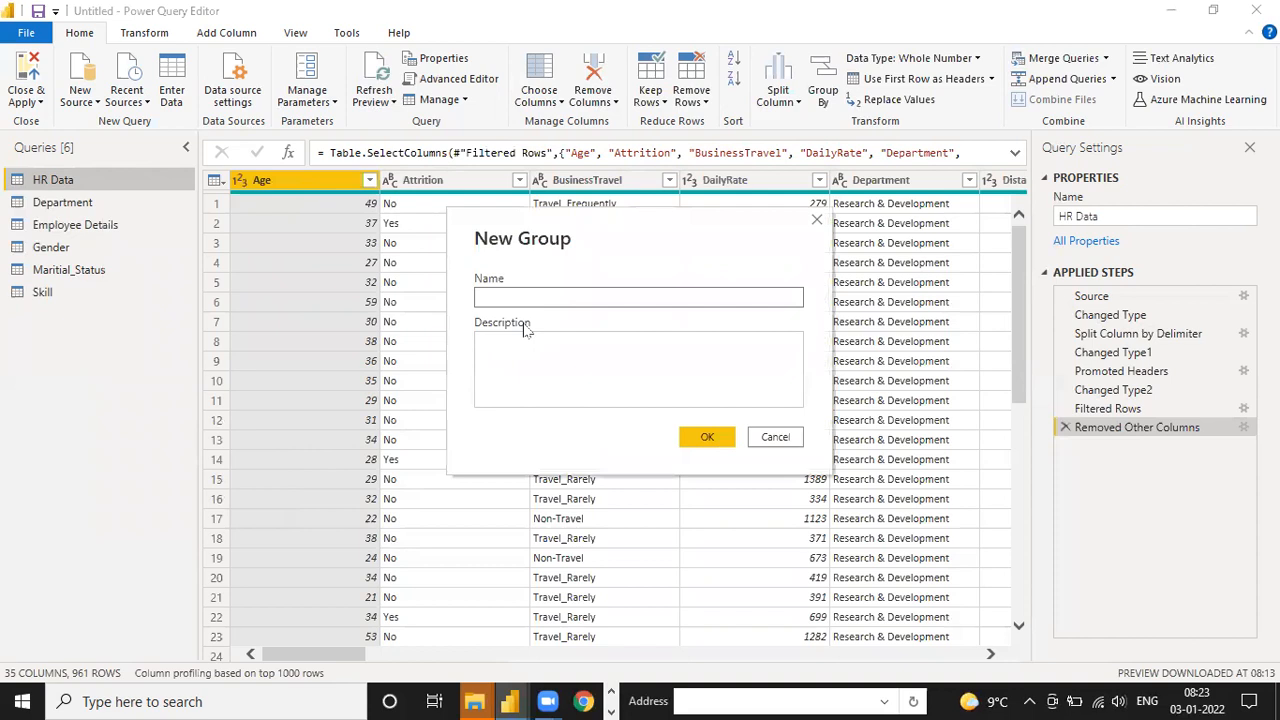
type("Categories -1")
left_click(578, 365)
type("HR Data")
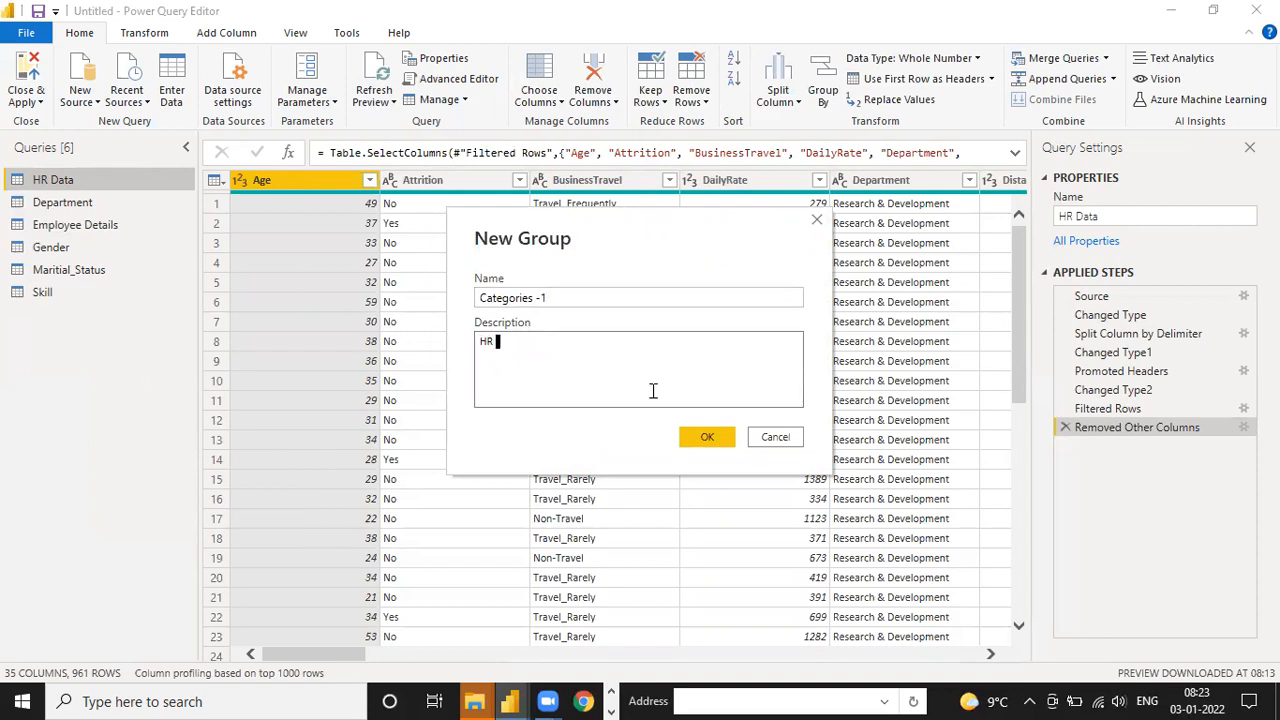
type(" -CSV")
left_click(546, 298)
left_click(704, 437)
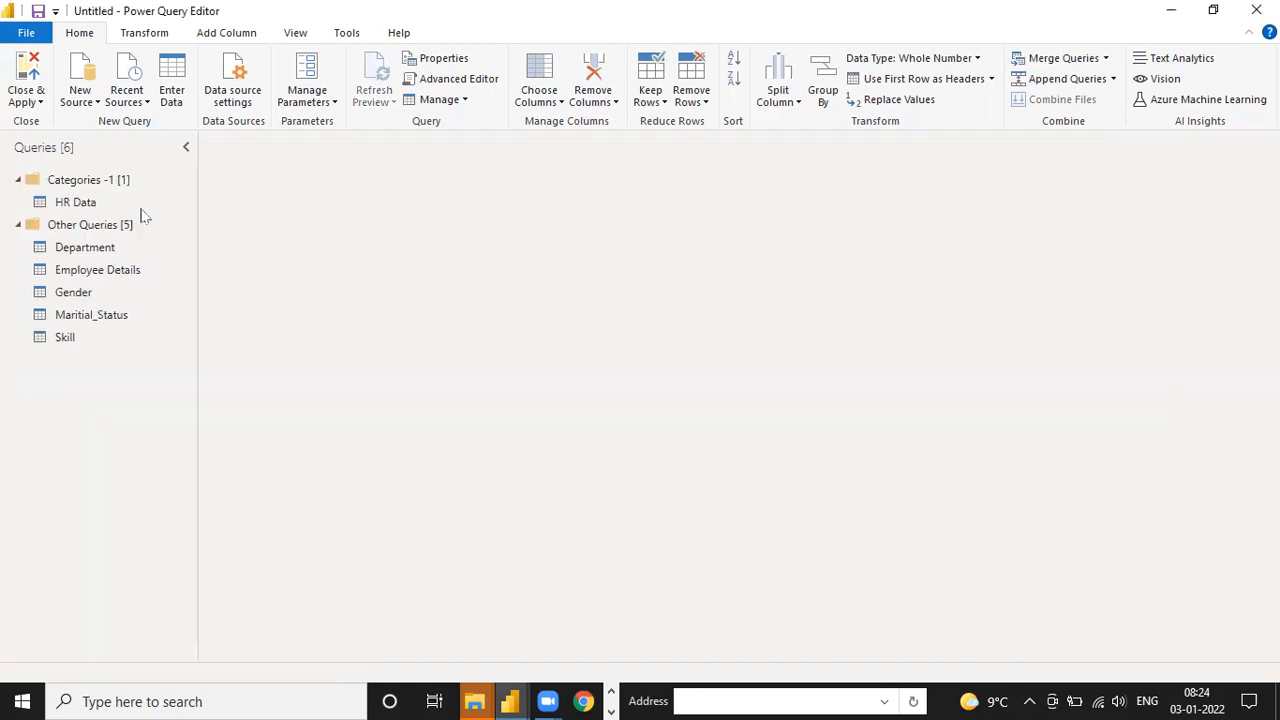
Start a new group named "Categories -2" for the Department query
right_click(100, 248)
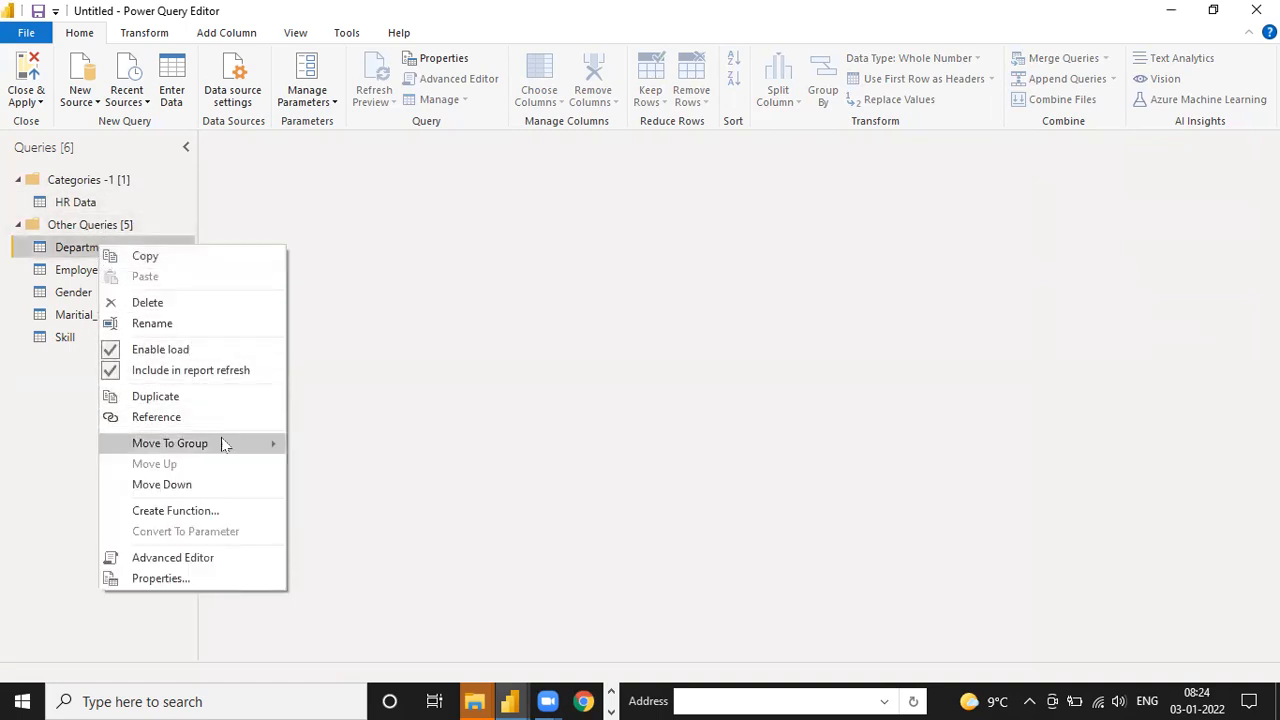
mouse_move(229, 446)
left_click(351, 471)
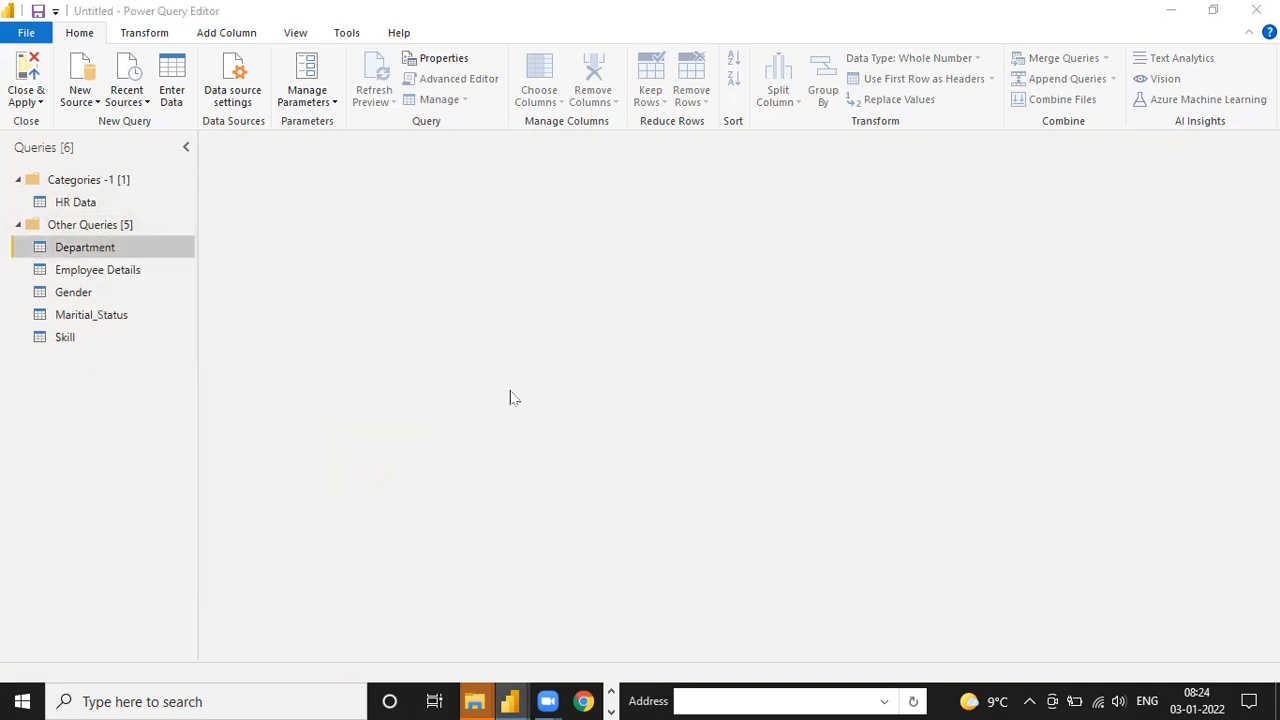
type("Categories")
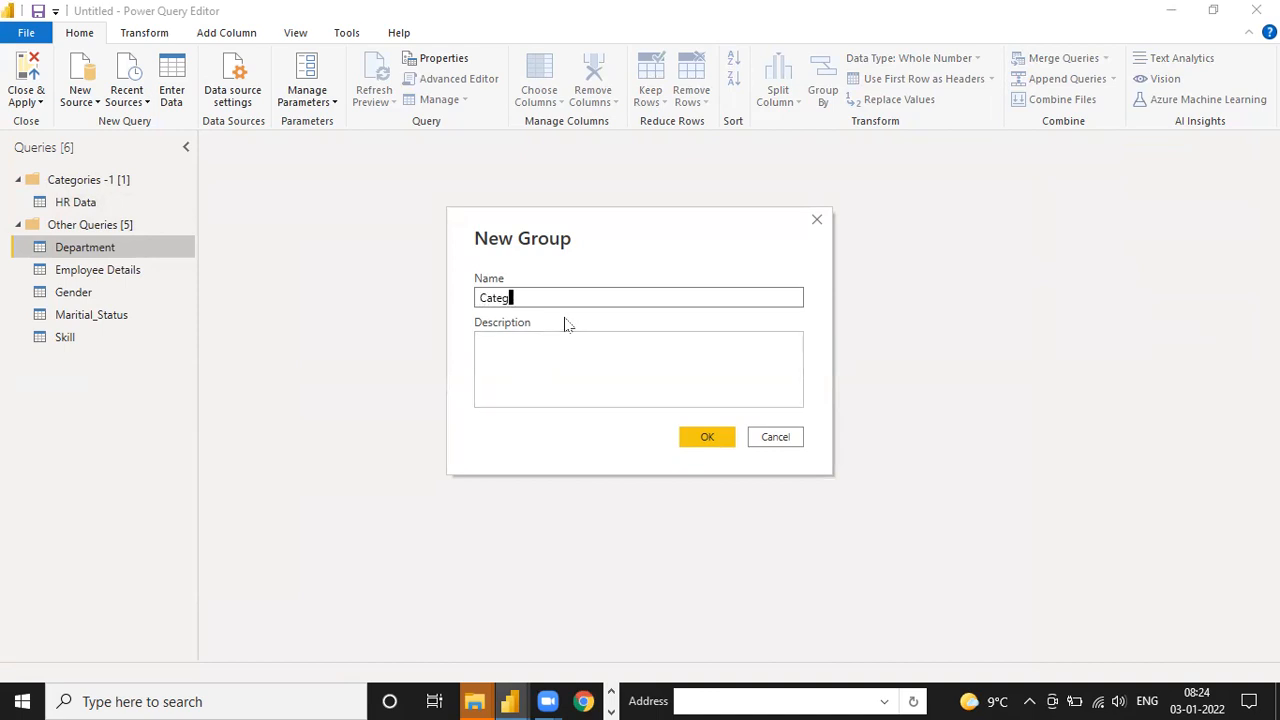
type(" -2")
Describe the Categories -2 group as "HR Data-Split Column-Exce" and create it
left_click(565, 341)
type("HR DAta")
key("BackSpace")
key("BackSpace")
key("BackSpace")
type("ata-")
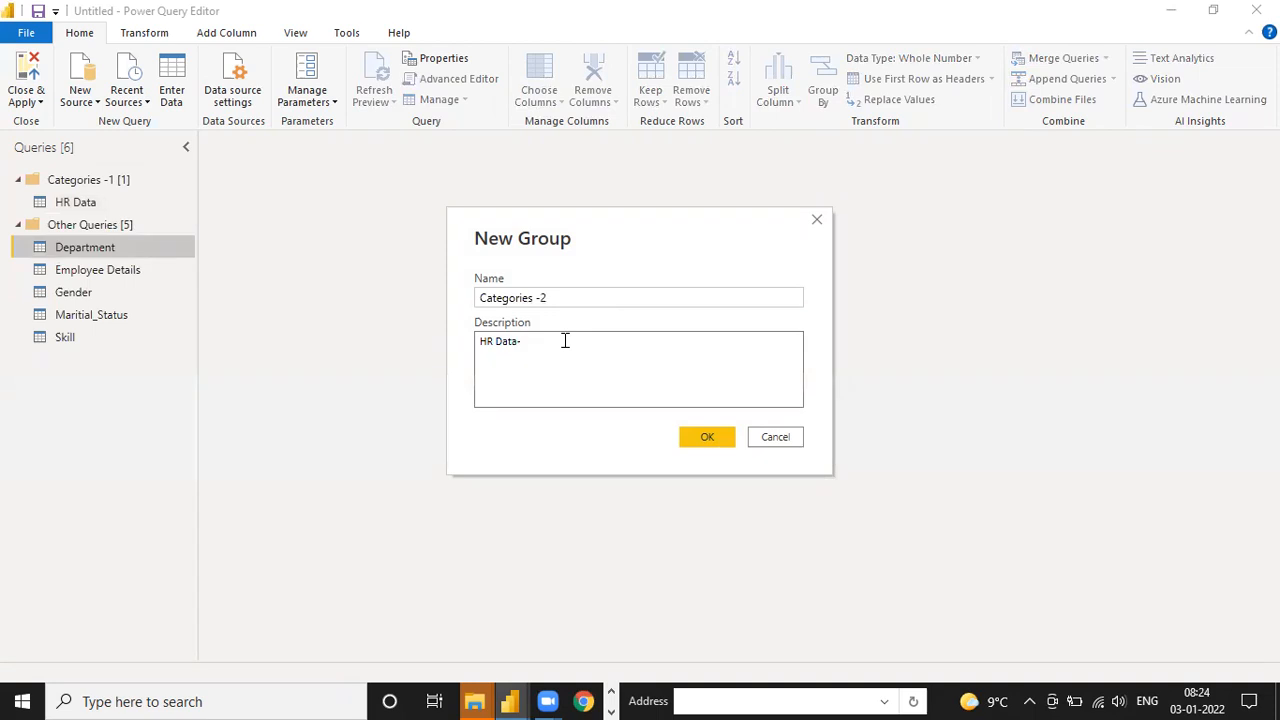
type("Split Column-Ex")
key("BackSpace")
key("BackSpace")
type("Exce")
left_click(703, 440)
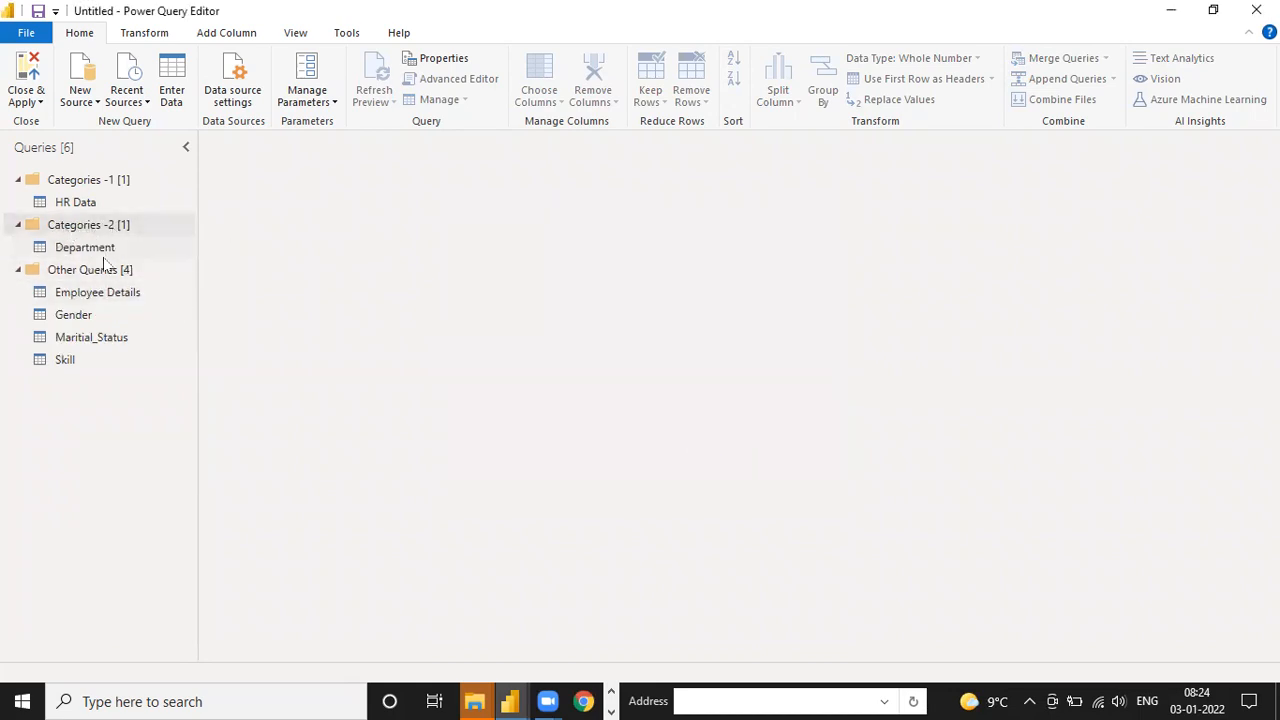
Move the Employee Details, Gender, Maritial_Status and Skill queries into the Categories -2 group
mouse_move(88, 292)
left_mouse_down()
mouse_move(84, 257)
mouse_move(80, 296)
mouse_move(85, 276)
left_mouse_up()
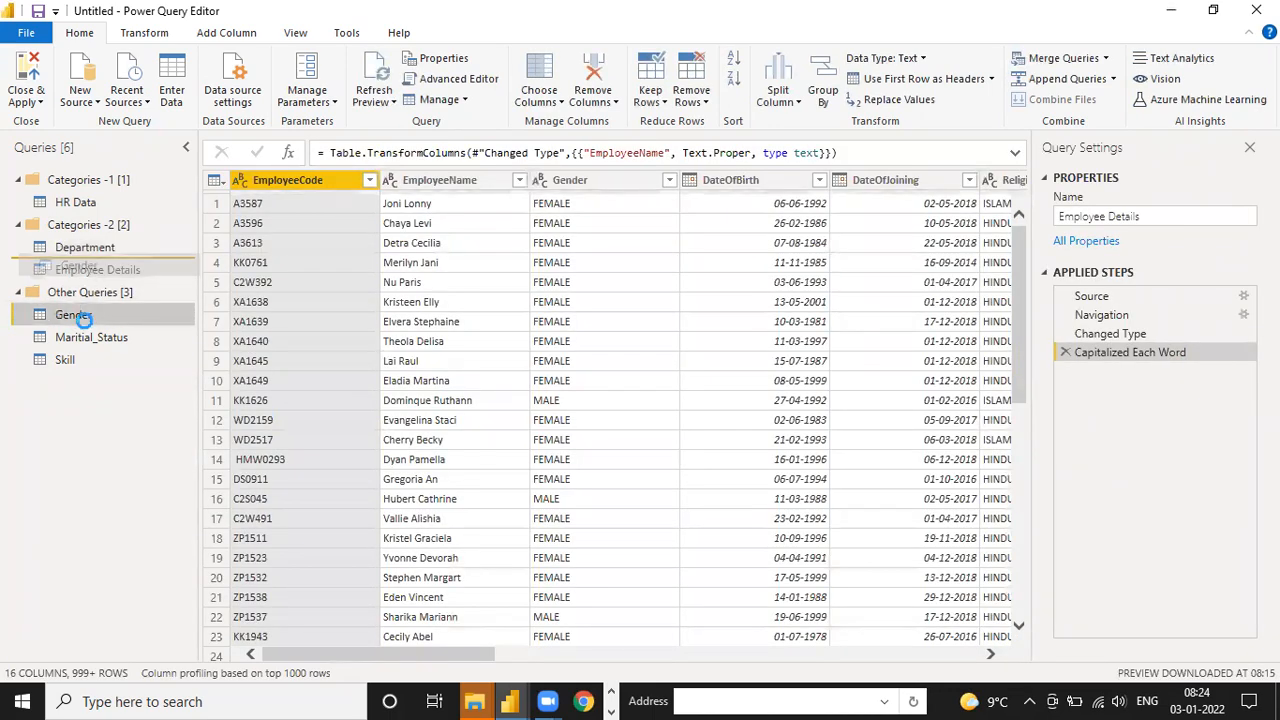
left_click_drag(92, 330, 90, 282)
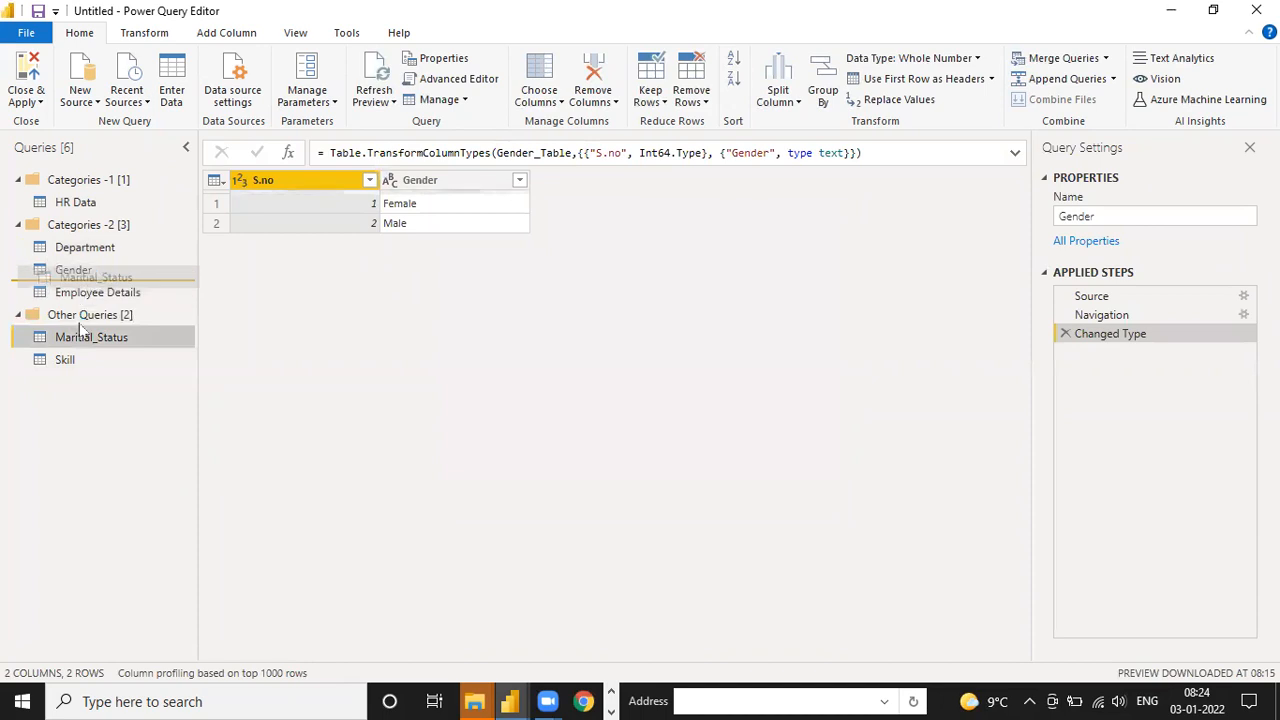
left_click_drag(65, 359, 89, 314)
left_click_drag(45, 358, 30, 343)
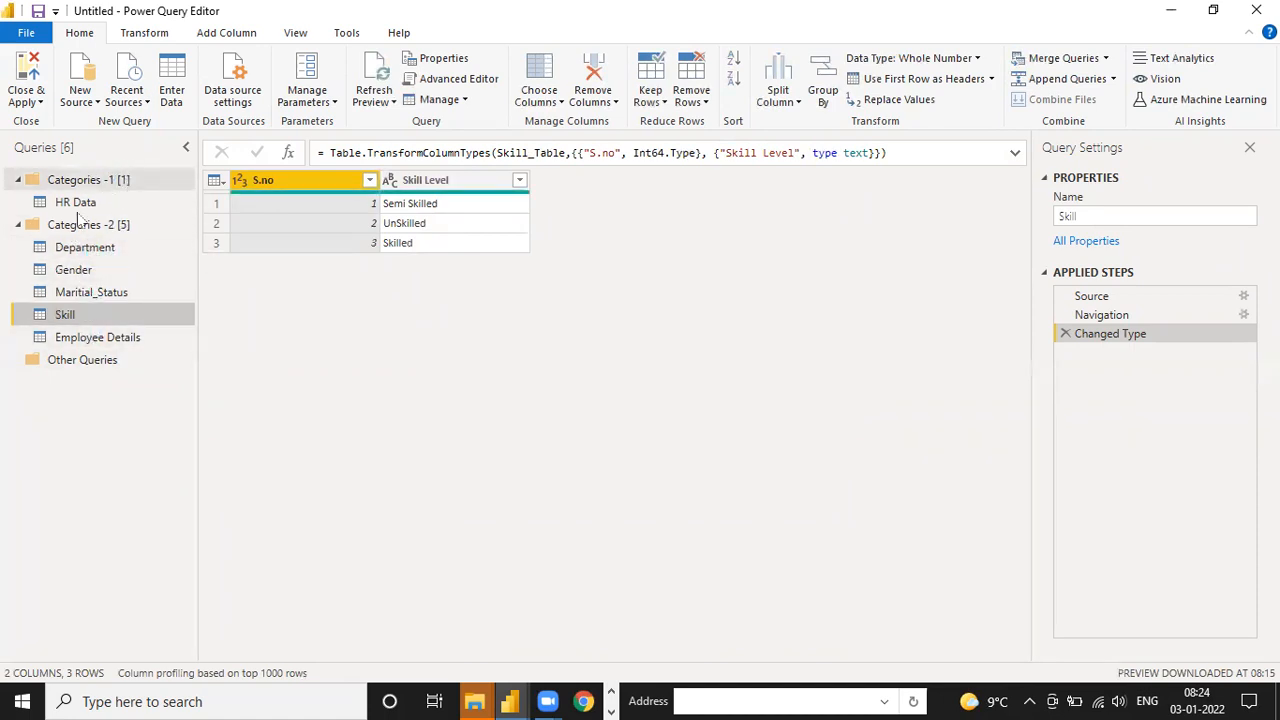
Collapse the Categories -1 and Categories -2 groups to check them, and expand both again
left_click(18, 224)
left_click(17, 180)
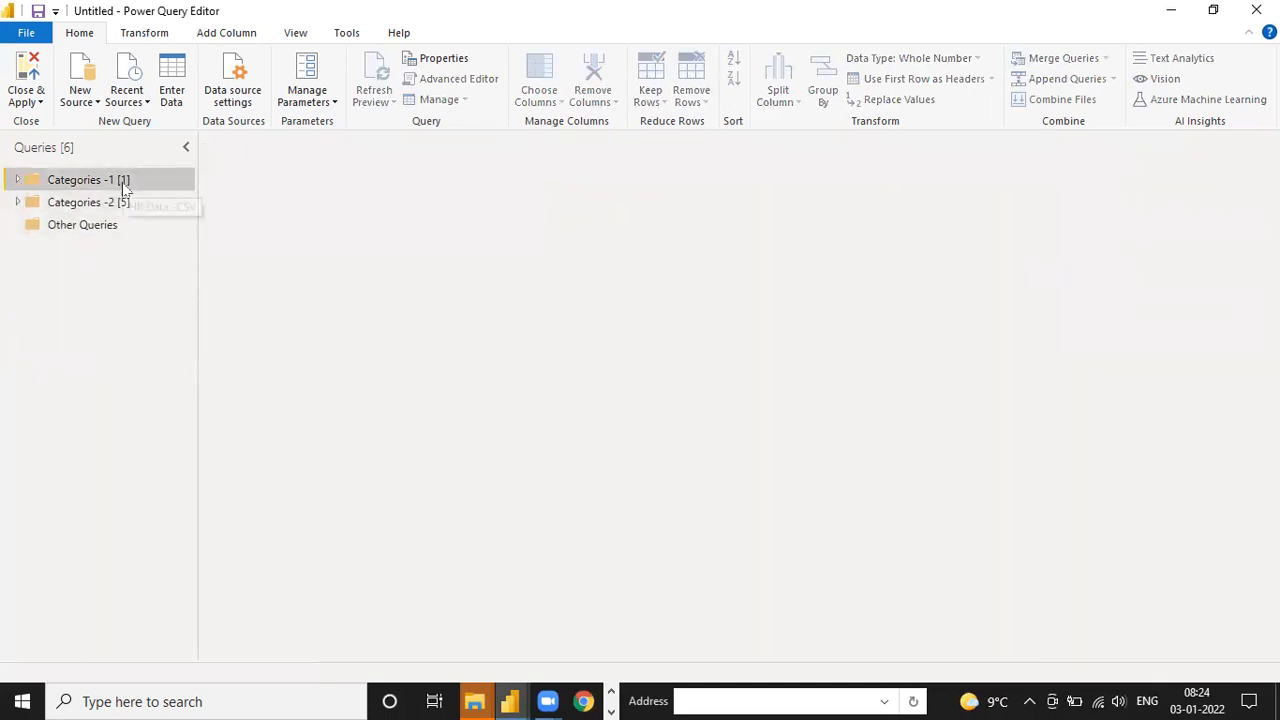
left_click(17, 180)
left_click(20, 225)
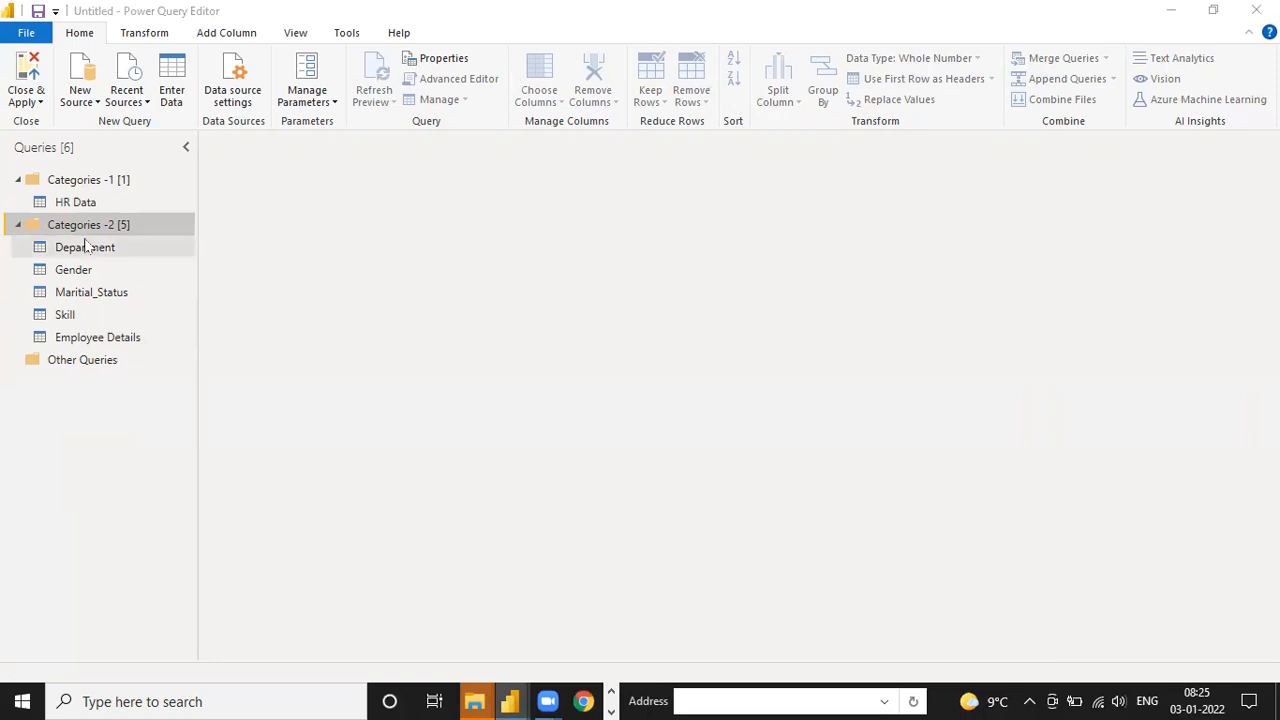
Disable loading of the HR Data query and apply the query changes to the report
left_click(85, 203)
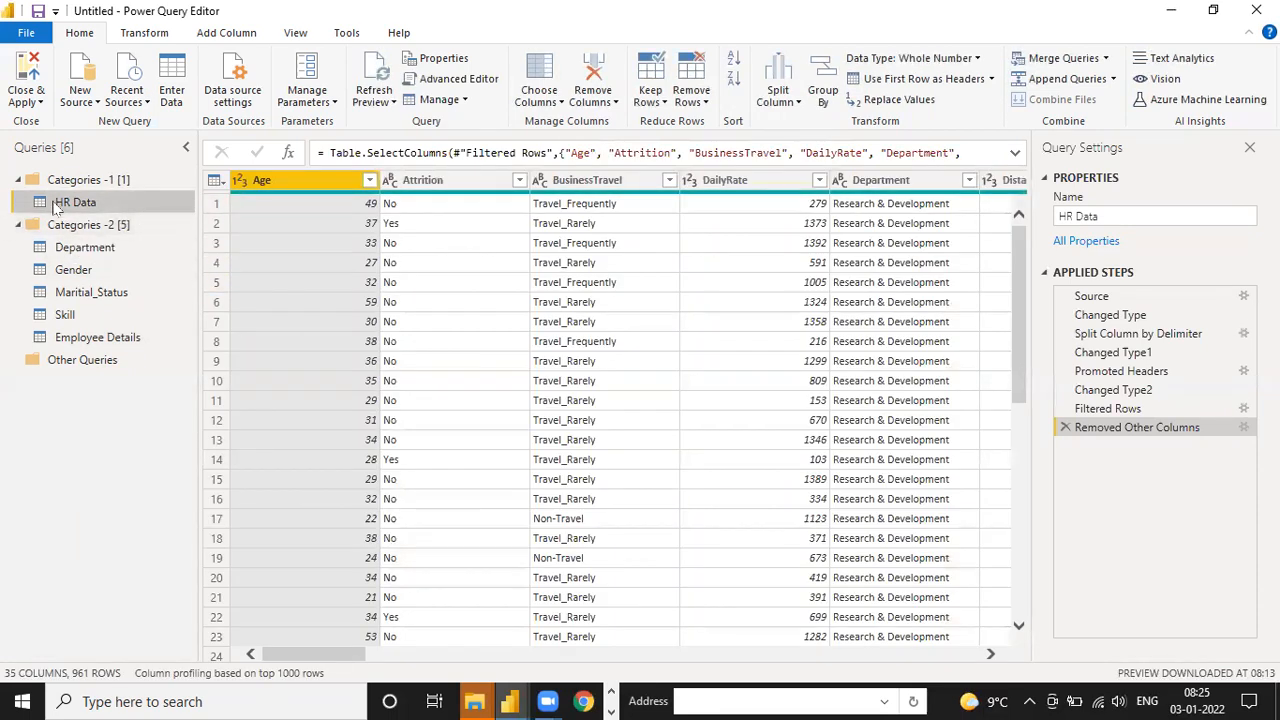
right_click(91, 203)
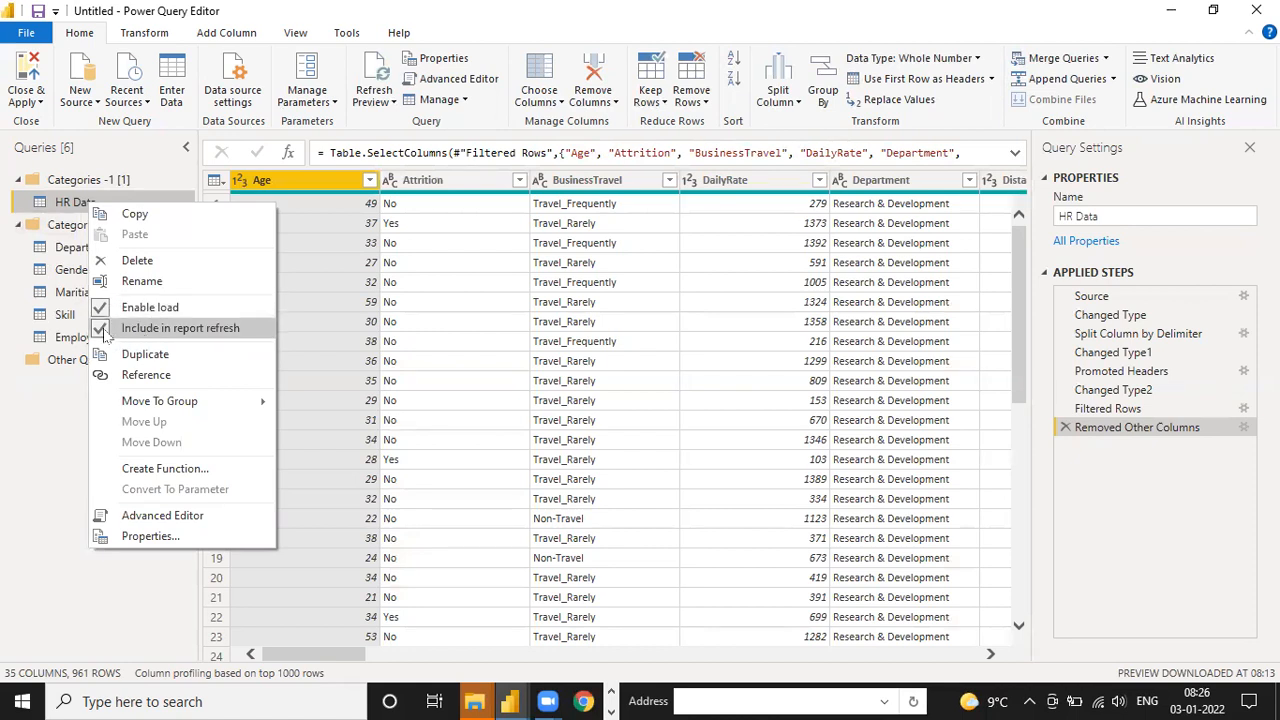
left_click(103, 309)
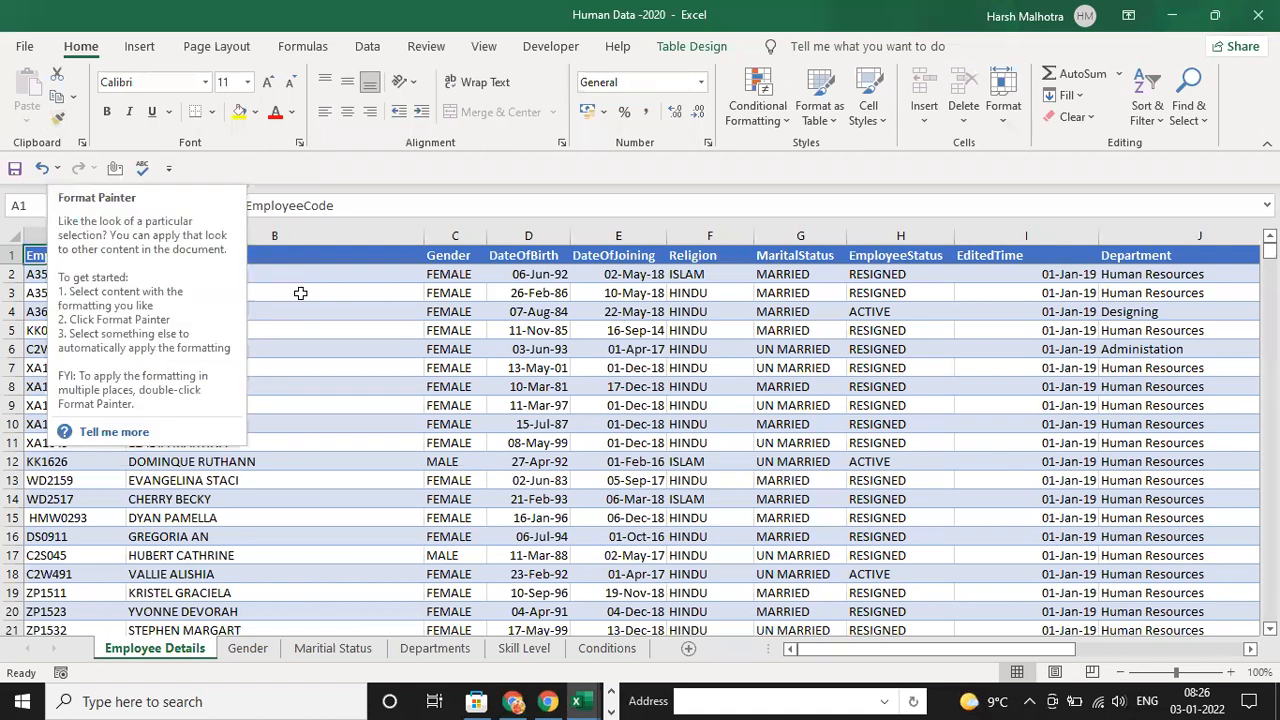
Switch from the Excel workbook to the Untitled report in Power BI Desktop
mouse_move(509, 701)
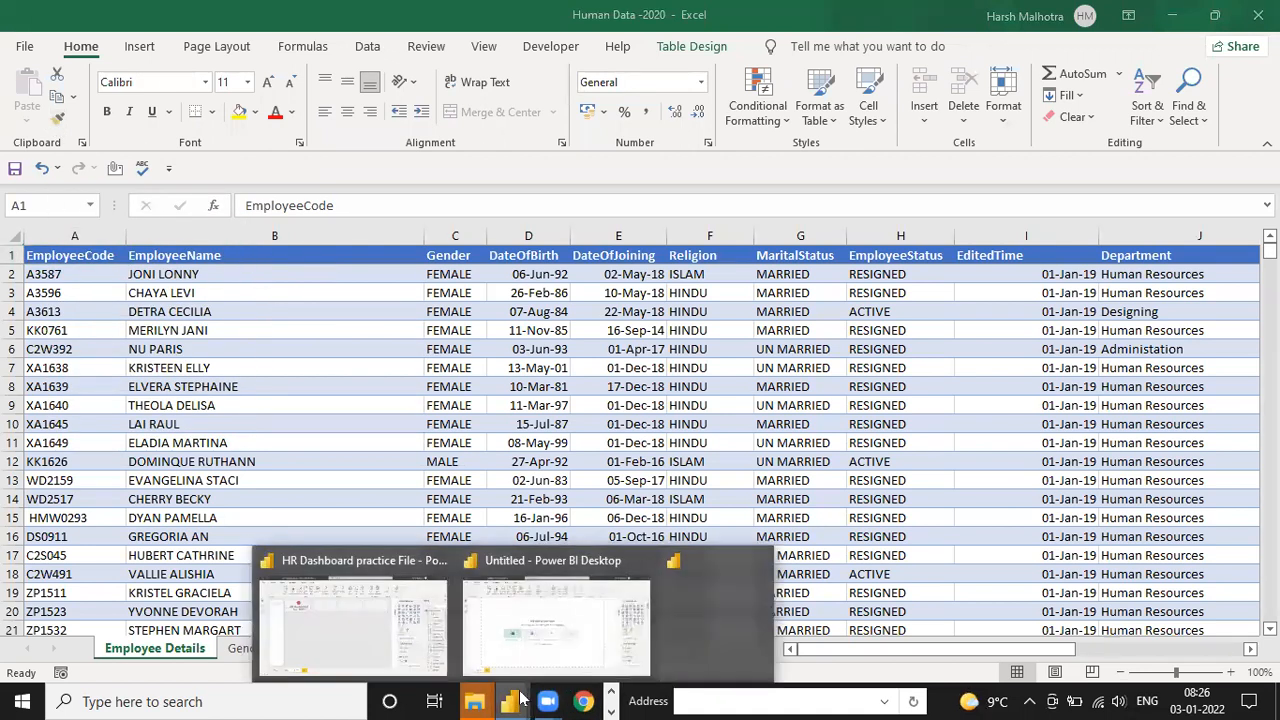
left_click(611, 709)
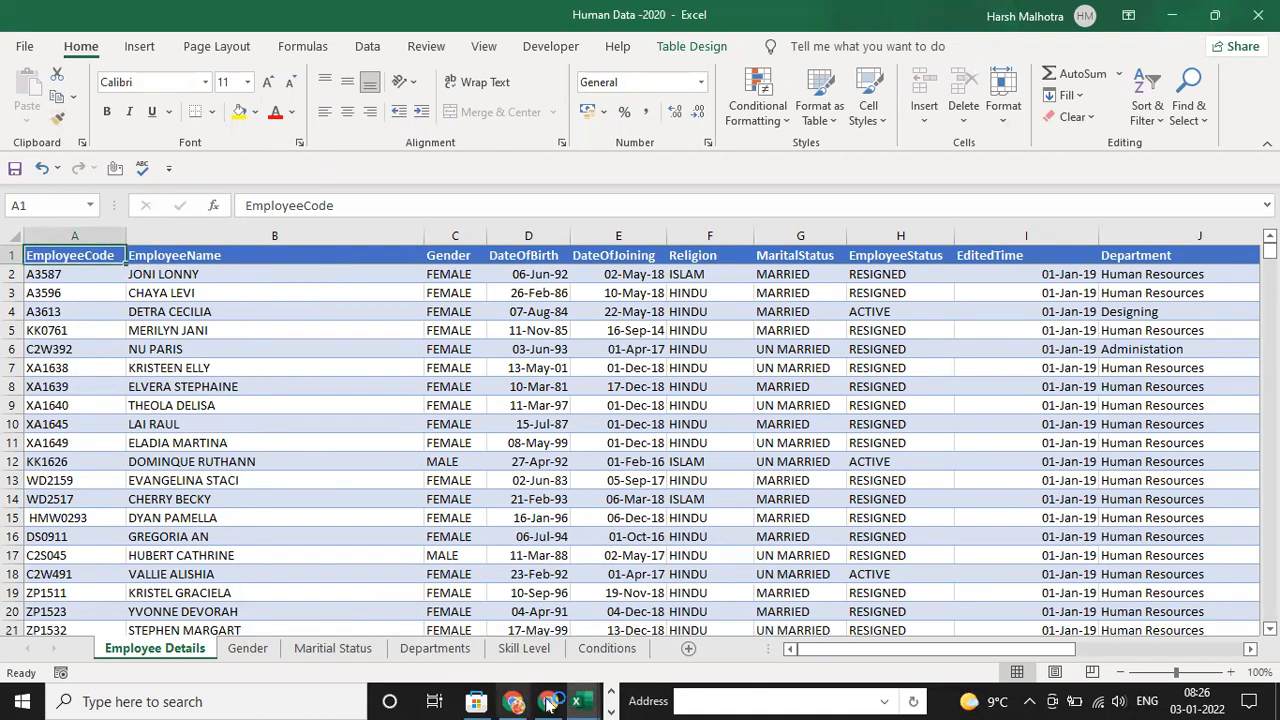
left_click(611, 694)
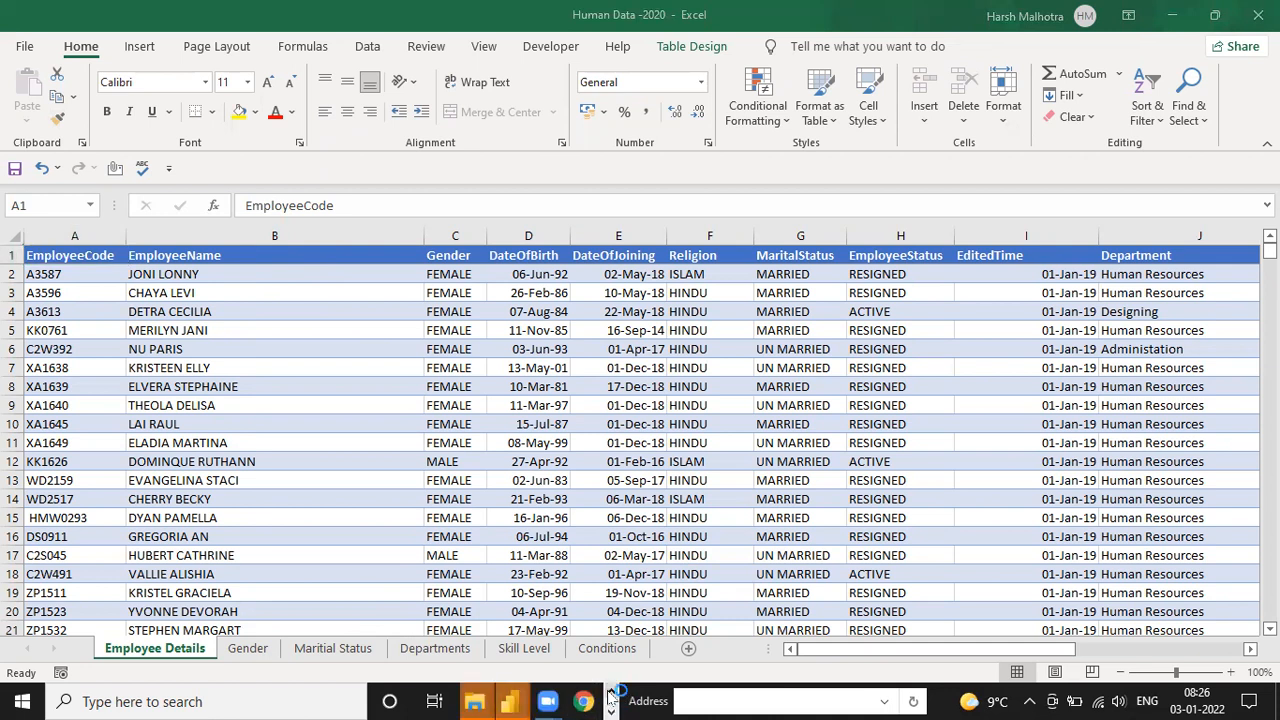
left_click(677, 645)
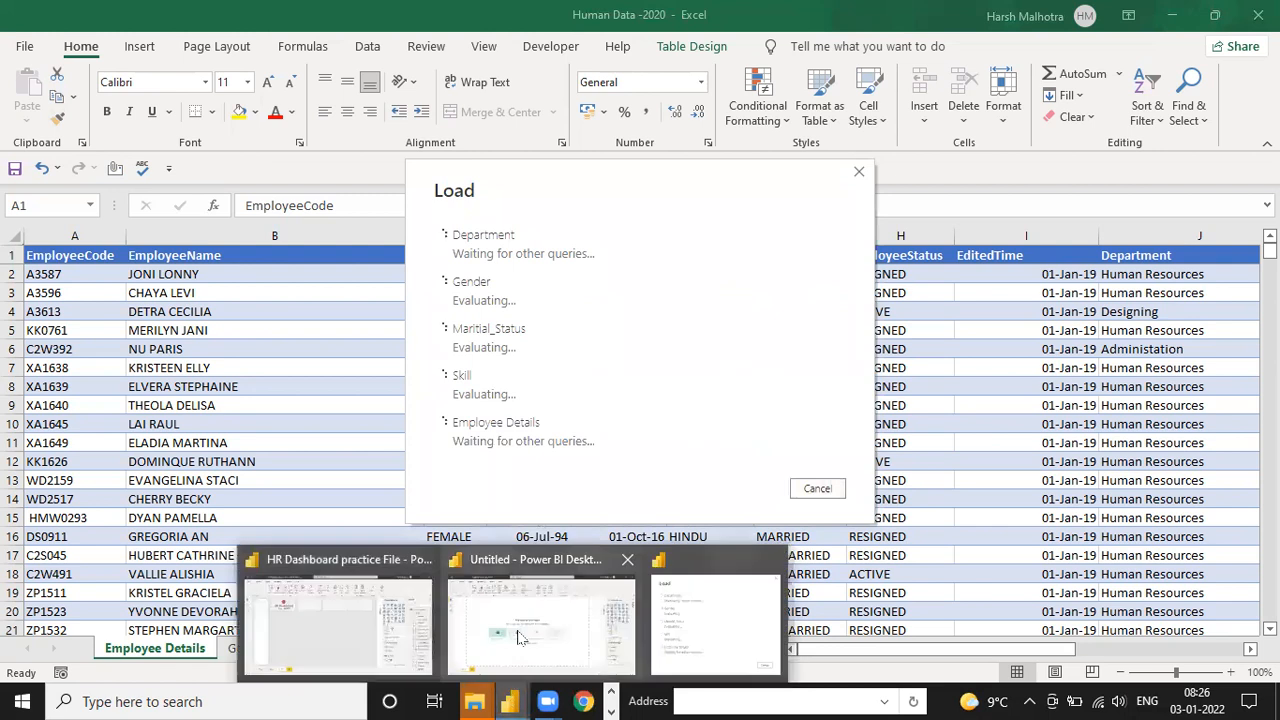
left_click(510, 615)
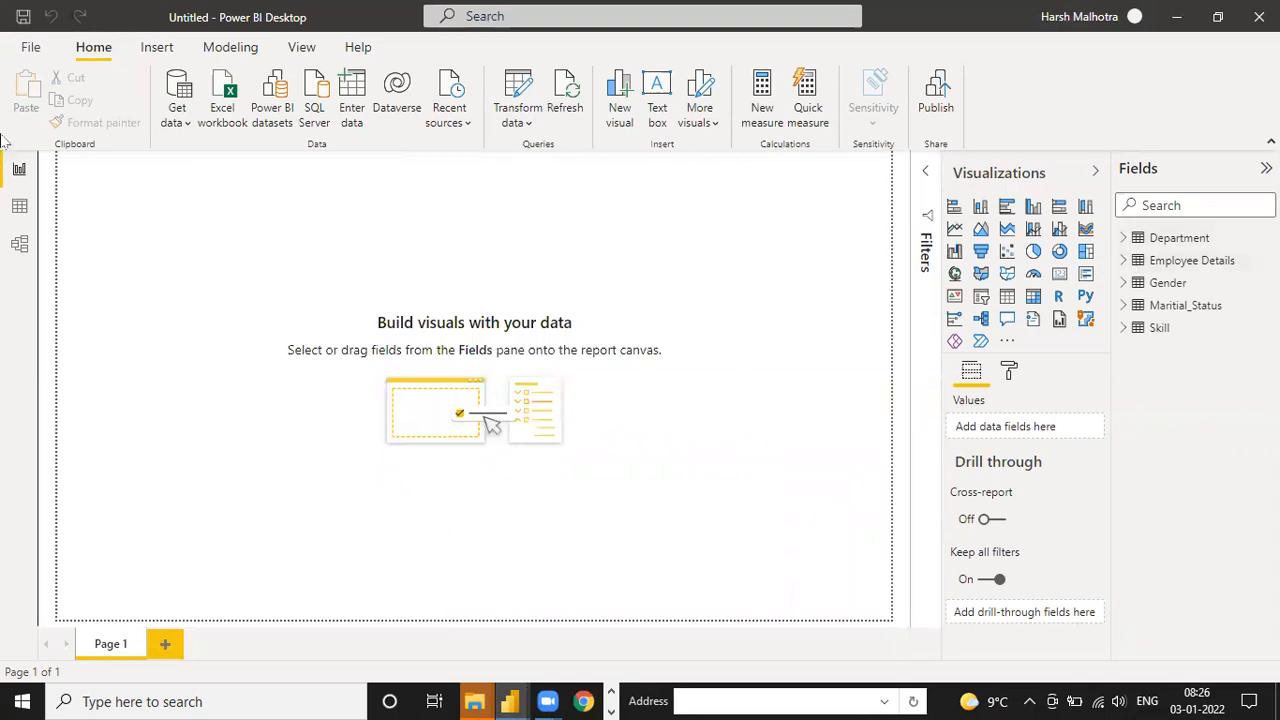
Review the loaded Department, Employee Details, Gender, Maritial_Status and Skill tables in the Data view
left_click(20, 205)
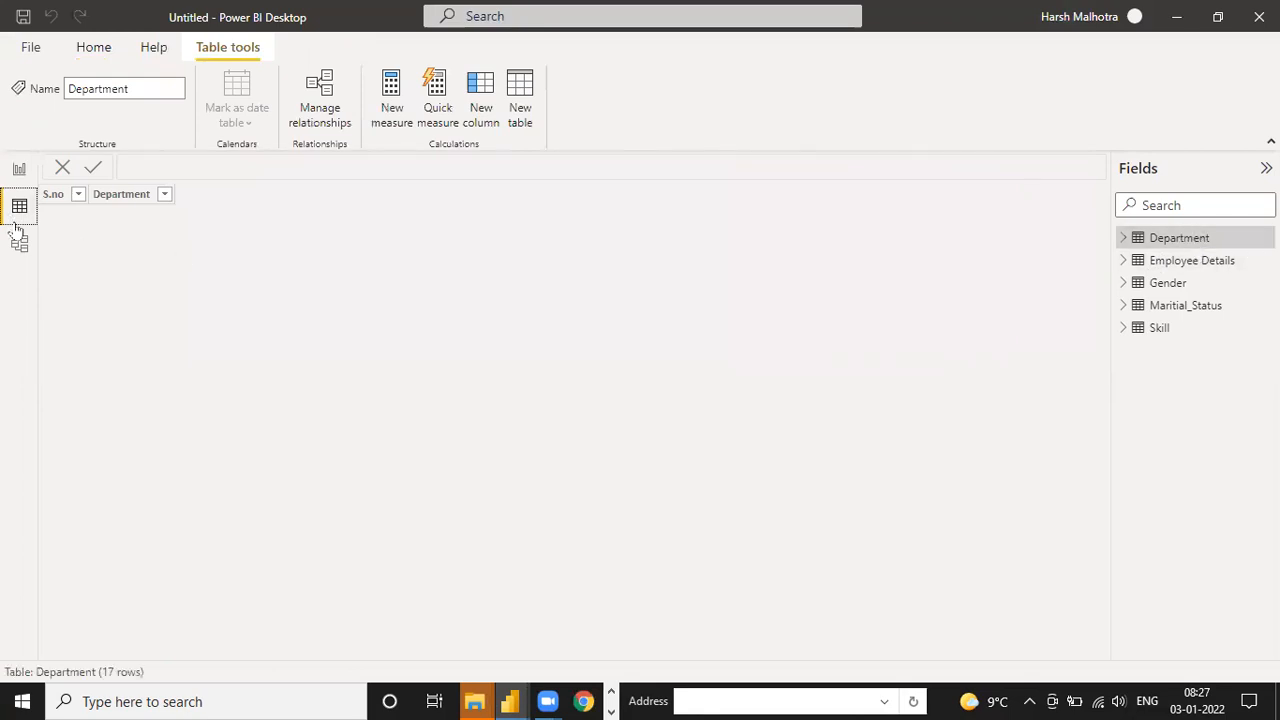
left_click(1192, 262)
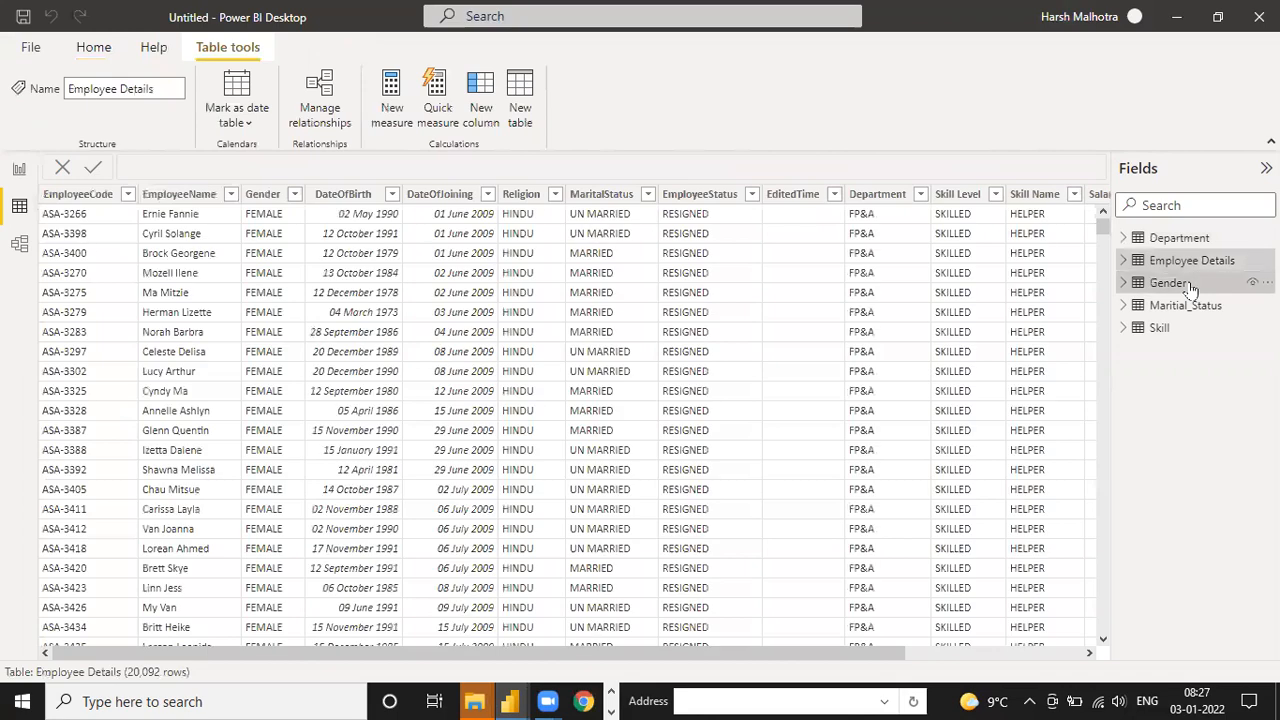
left_click(1168, 284)
left_click(1175, 306)
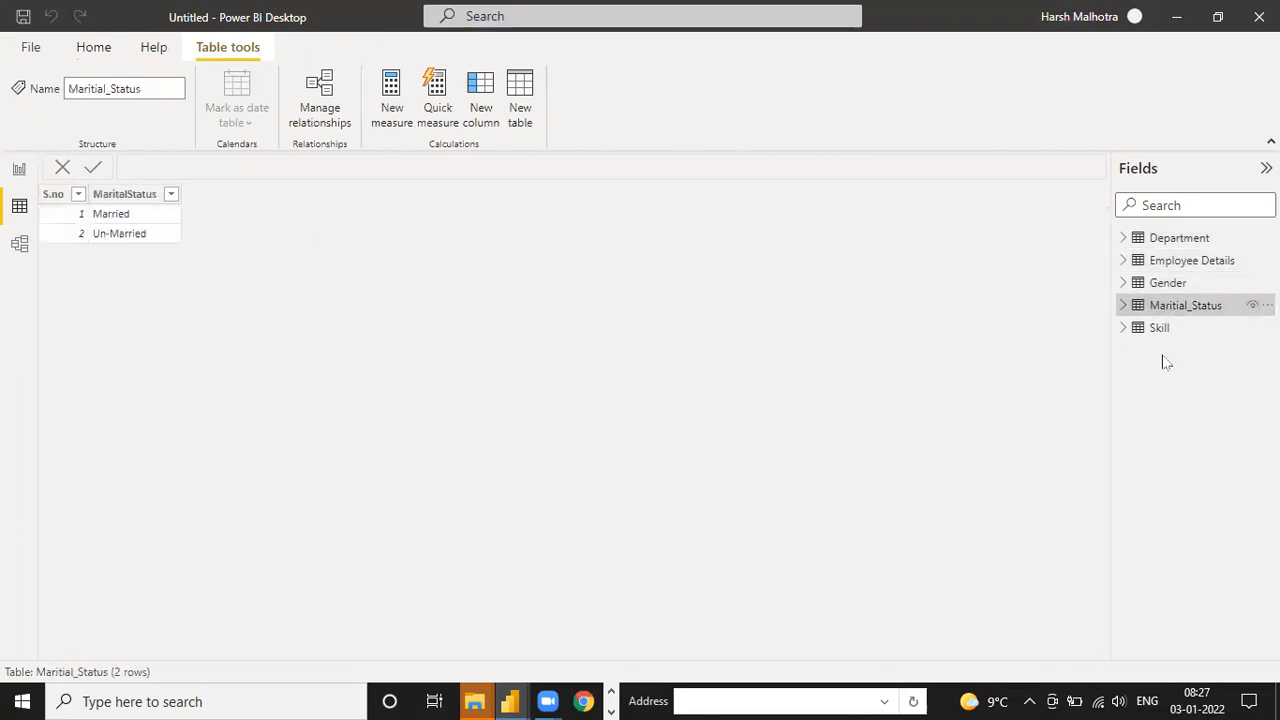
left_click(1182, 330)
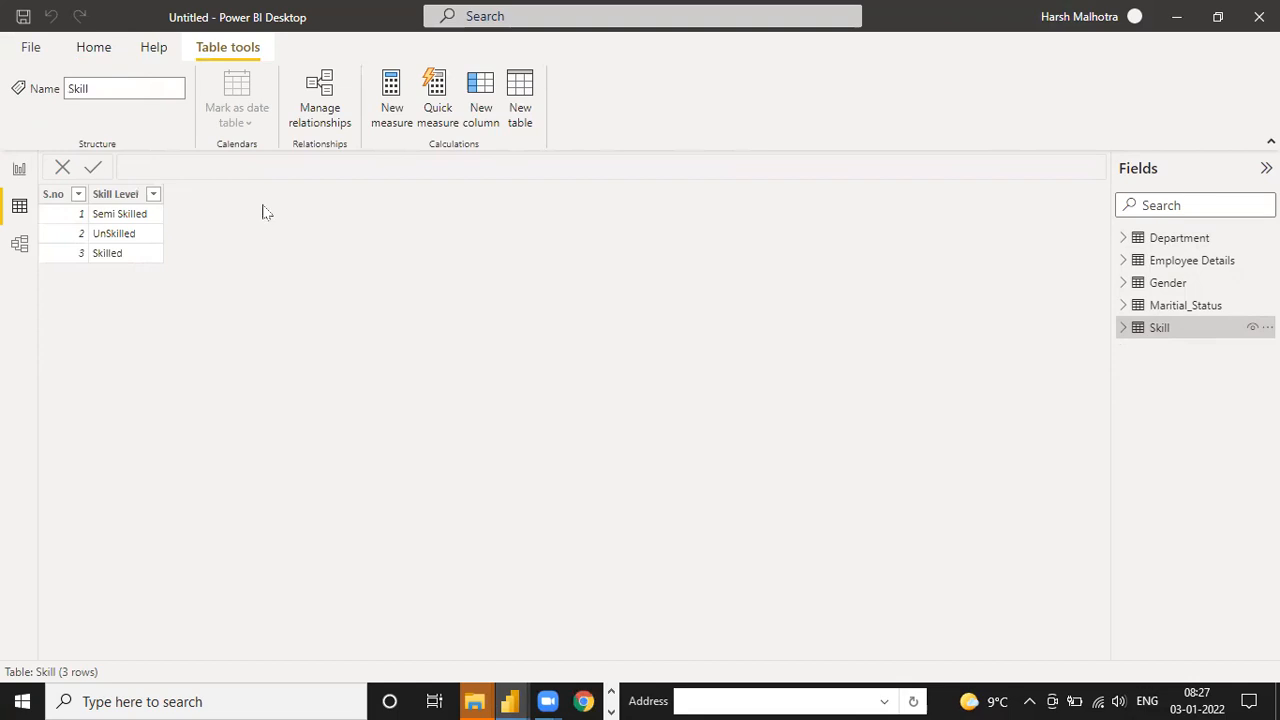
Reopen the Power Query Editor, enable loading of the HR Data query and apply the changes to the report
left_click(101, 50)
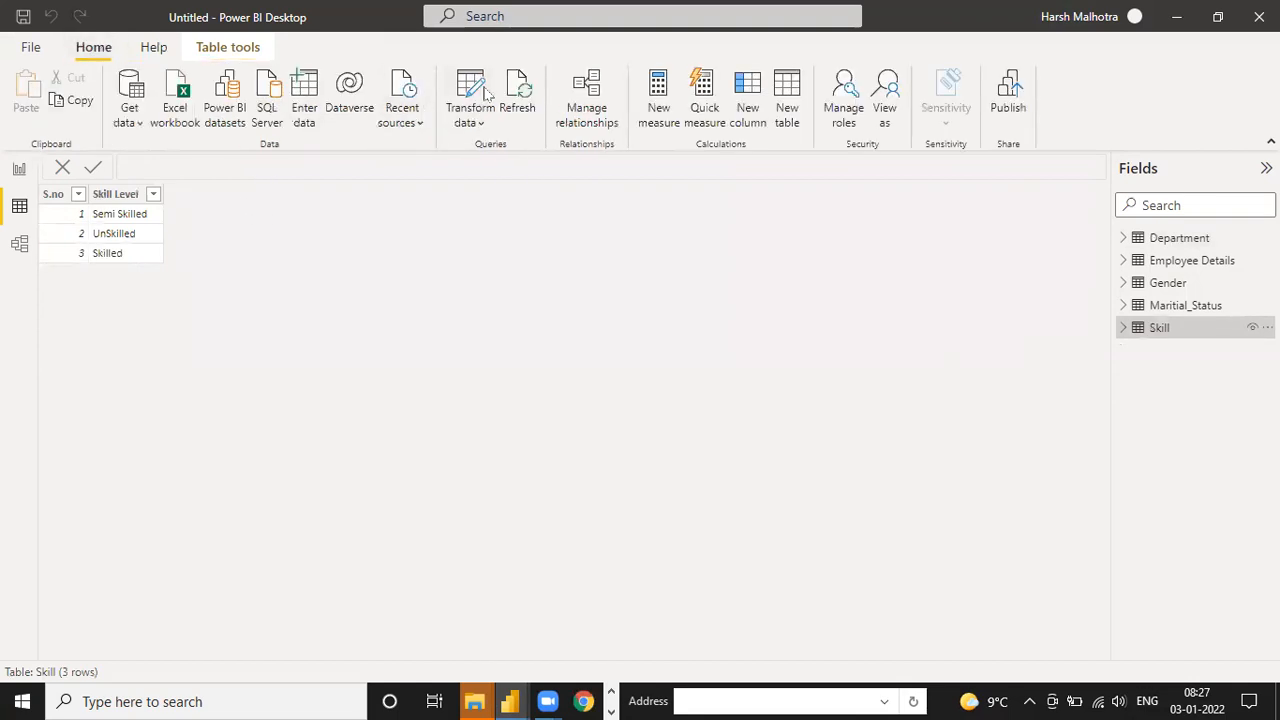
left_click(478, 85)
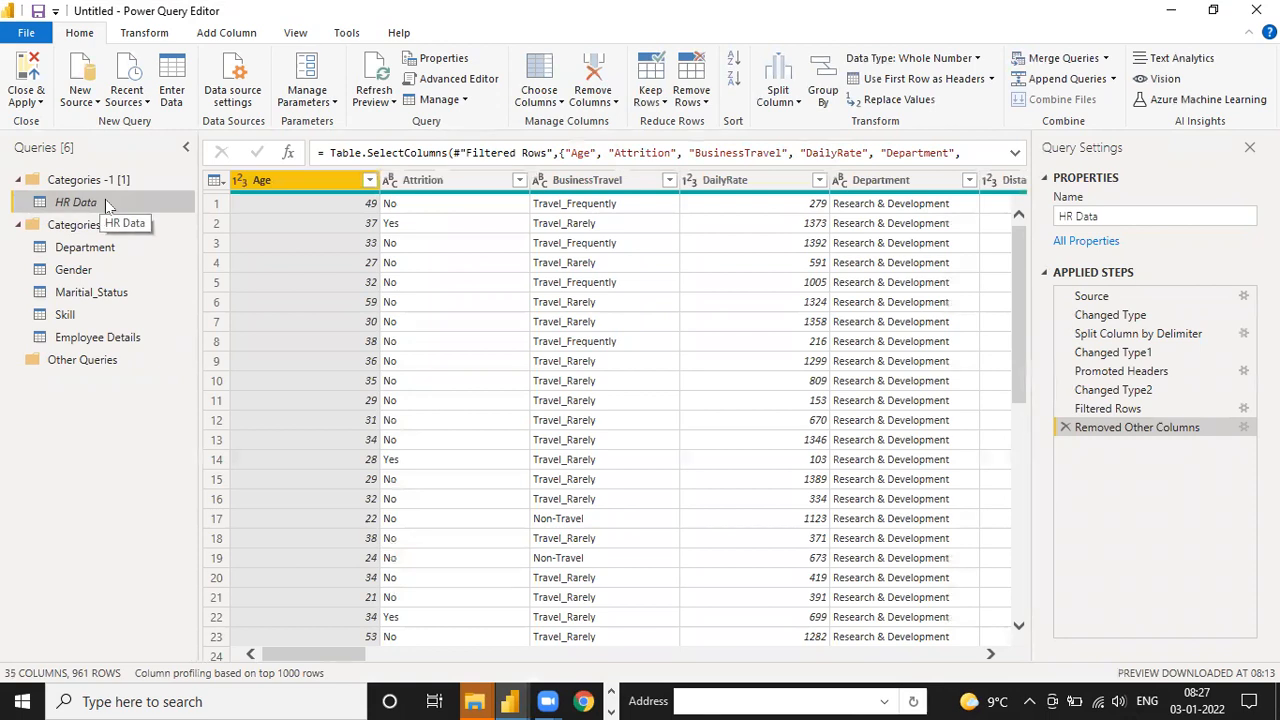
right_click(106, 203)
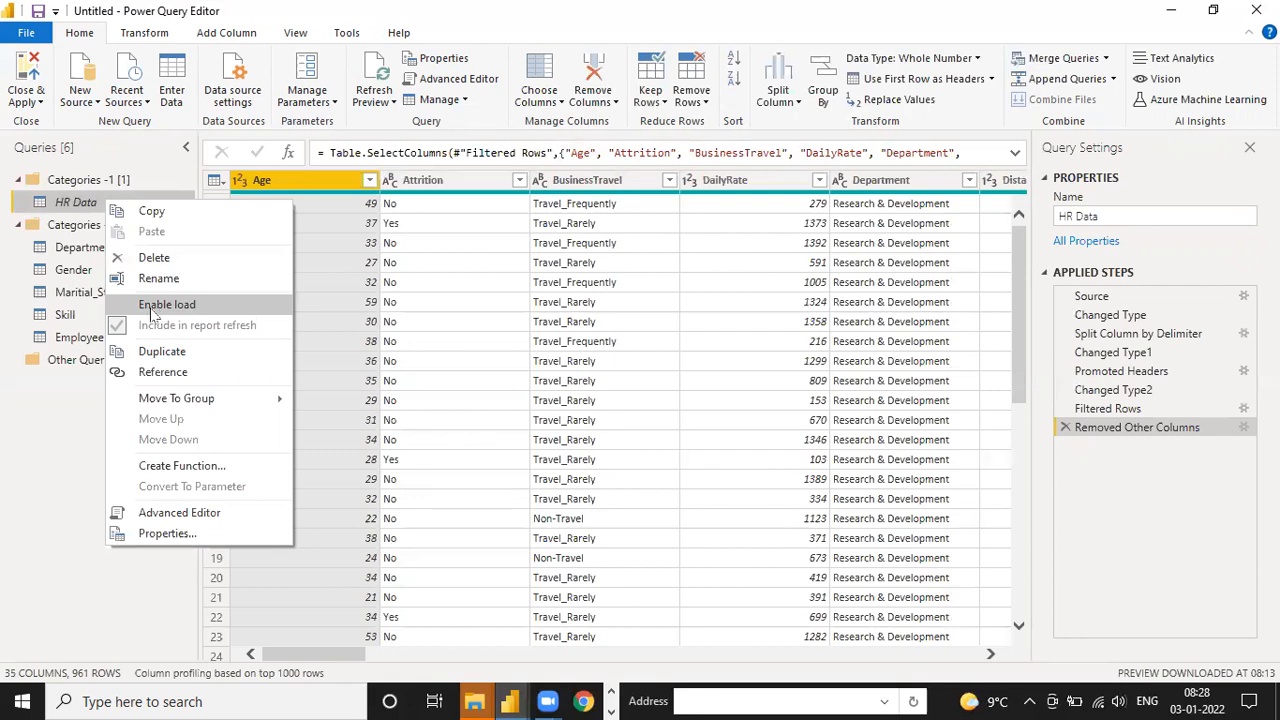
left_click(152, 314)
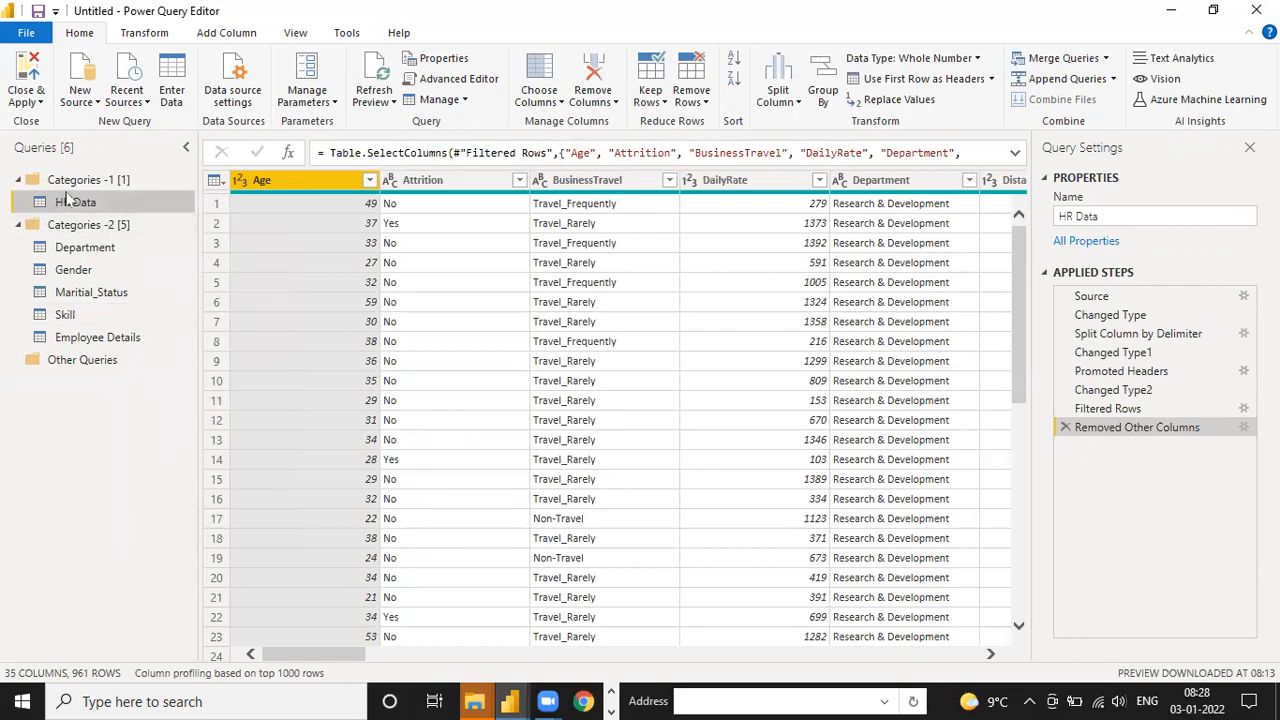
left_click(22, 88)
left_click(50, 123)
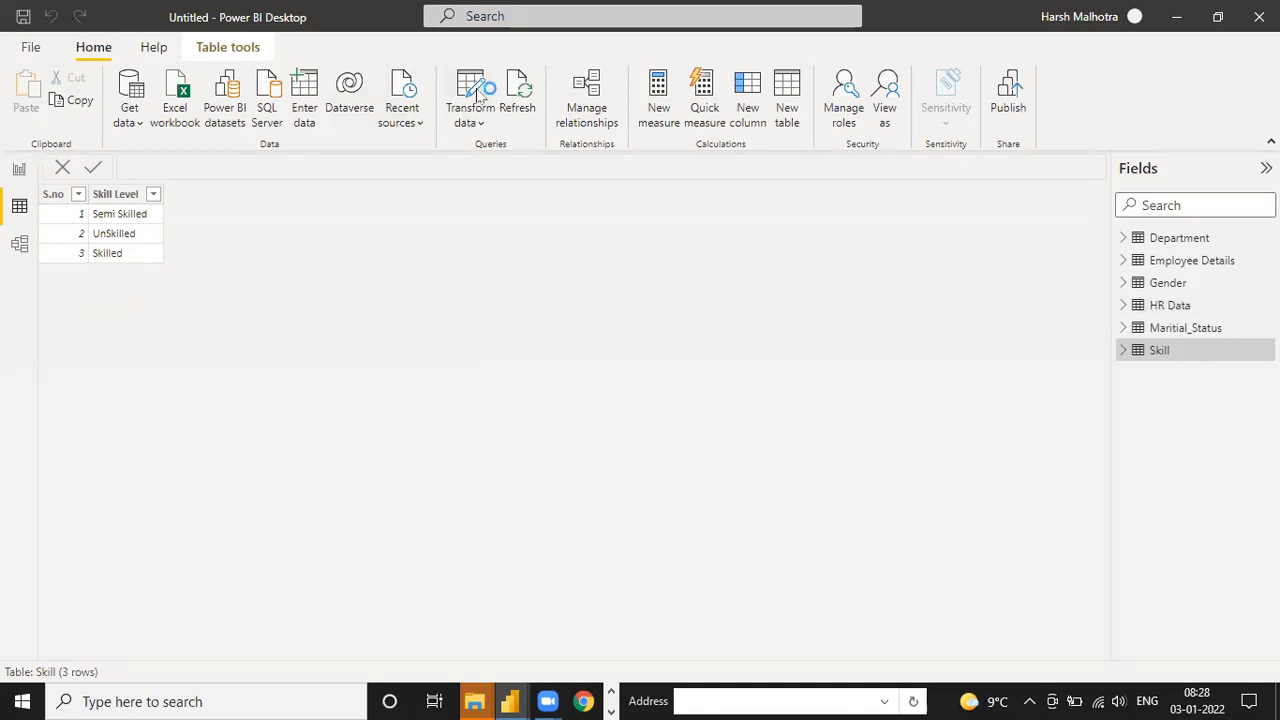
Reopen the Power Query Editor and disable loading of the Department query, accepting the possible data loss
left_click(478, 95)
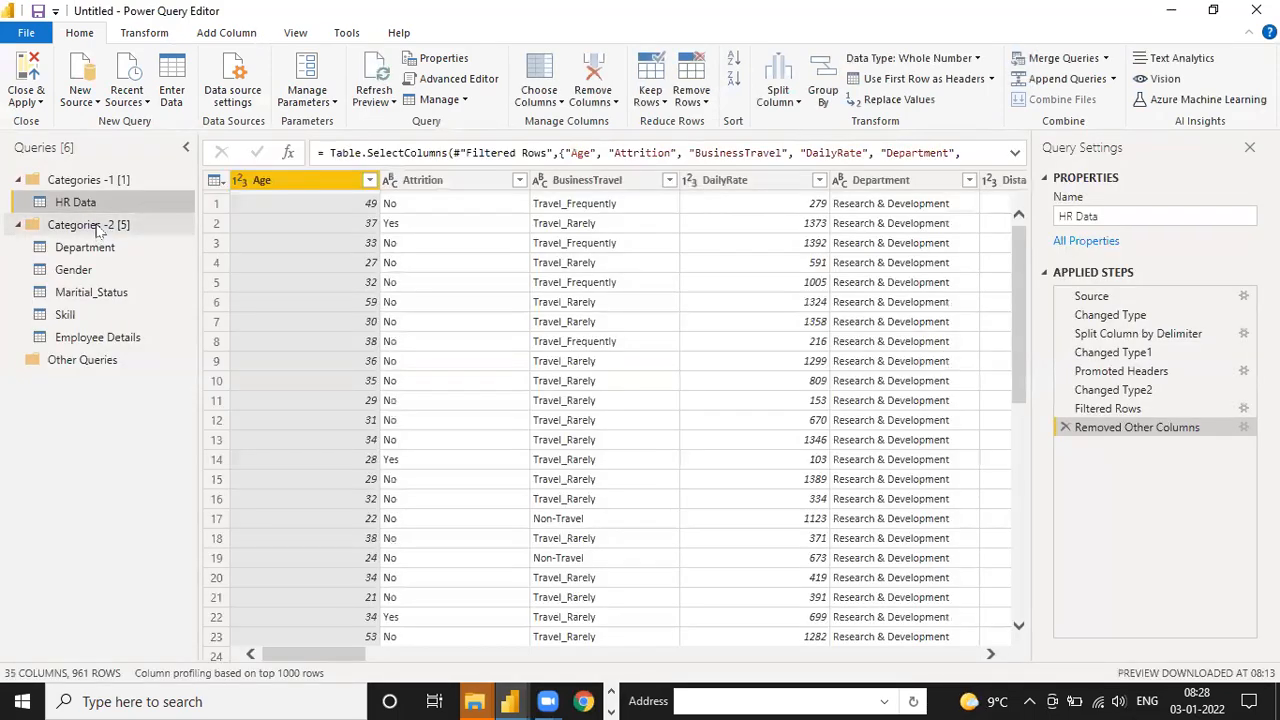
right_click(84, 228)
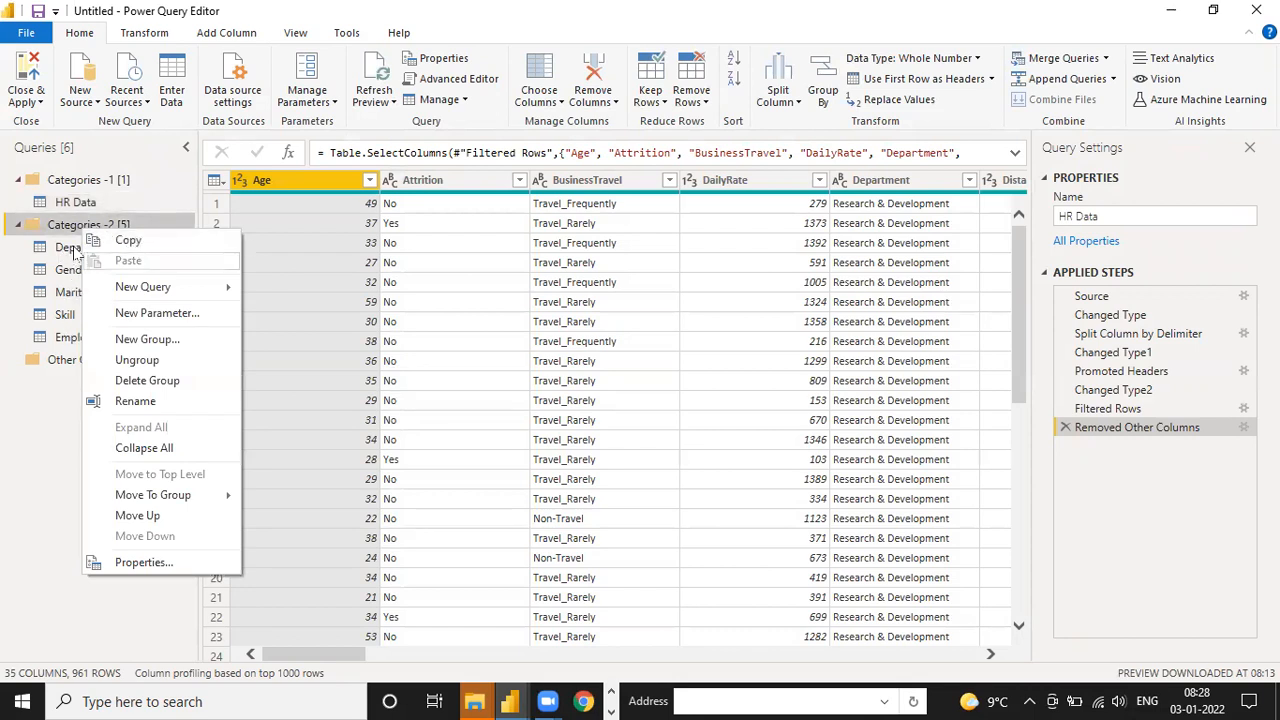
left_click(72, 248)
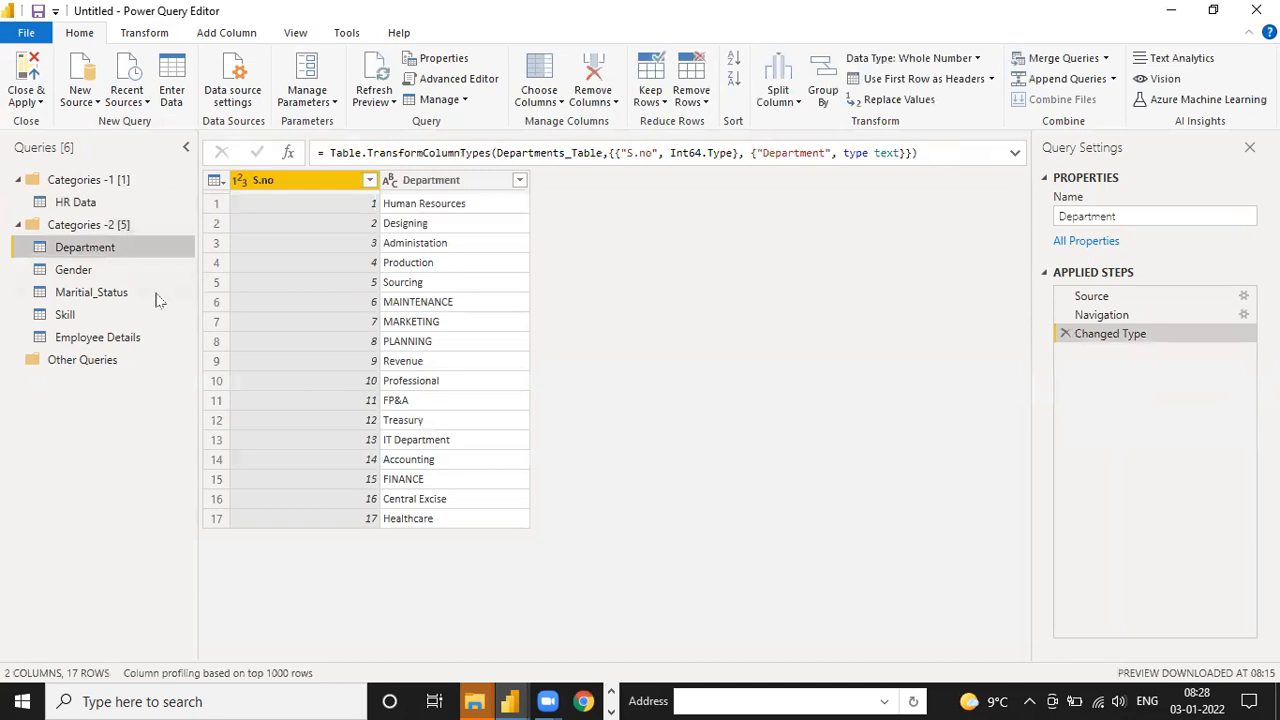
right_click(90, 248)
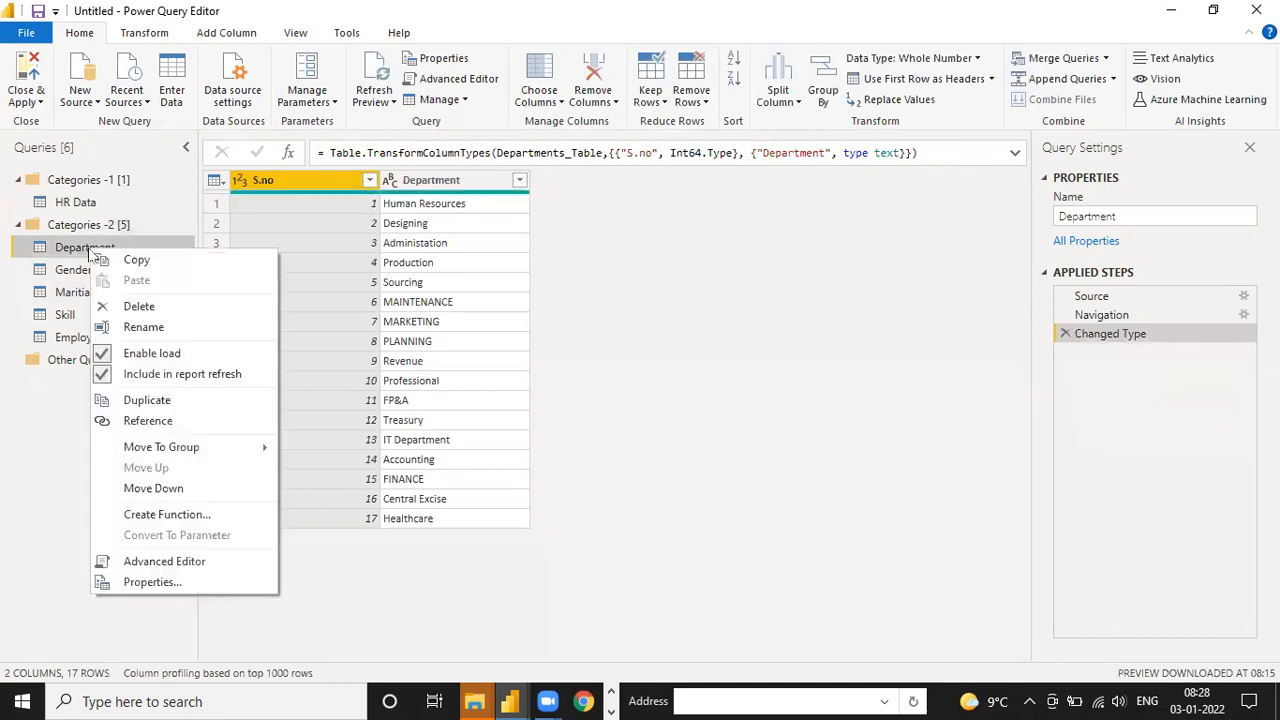
left_click(104, 355)
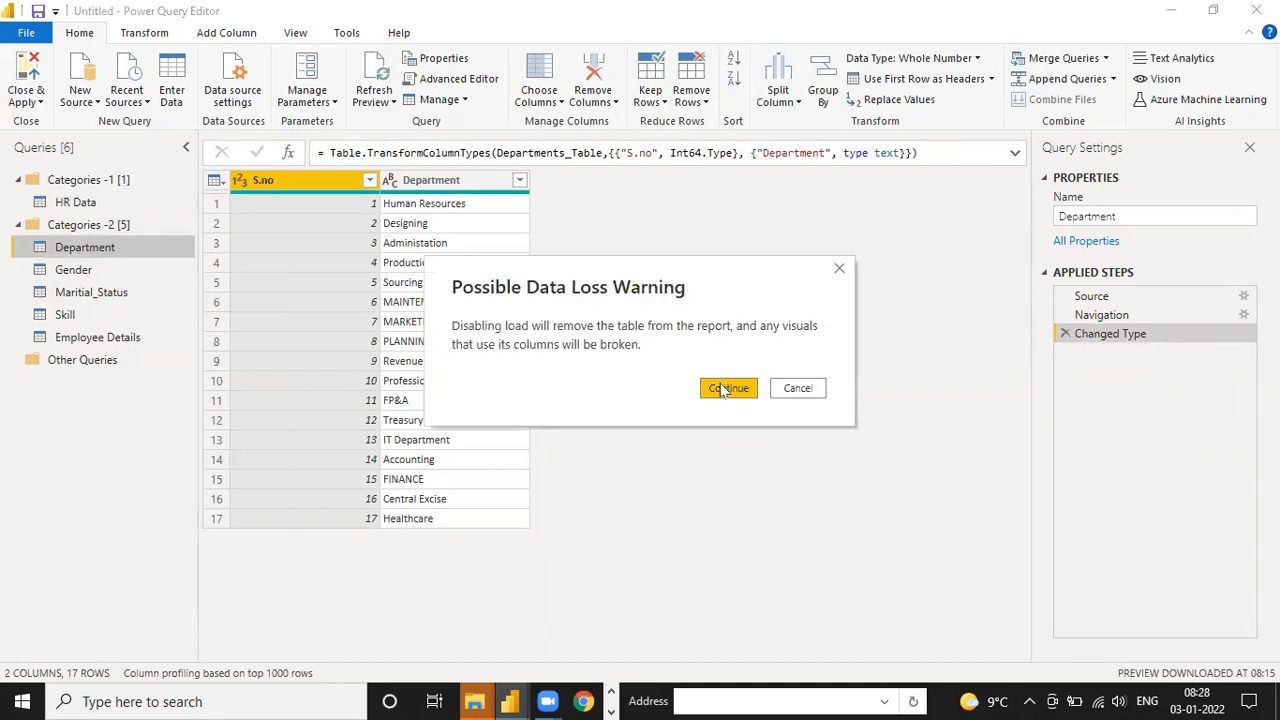
left_click(726, 388)
Disable loading of the Gender and Maritial_Status queries, accepting the possible data loss for each
right_click(115, 268)
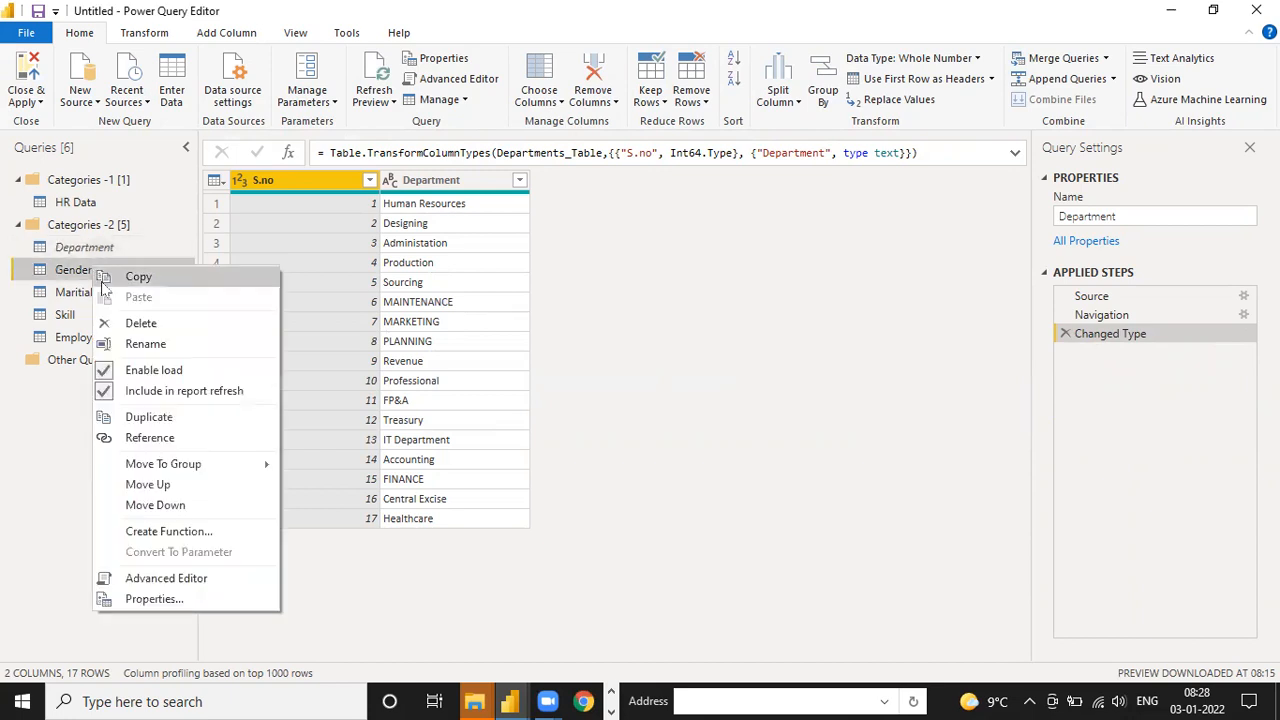
left_click(110, 370)
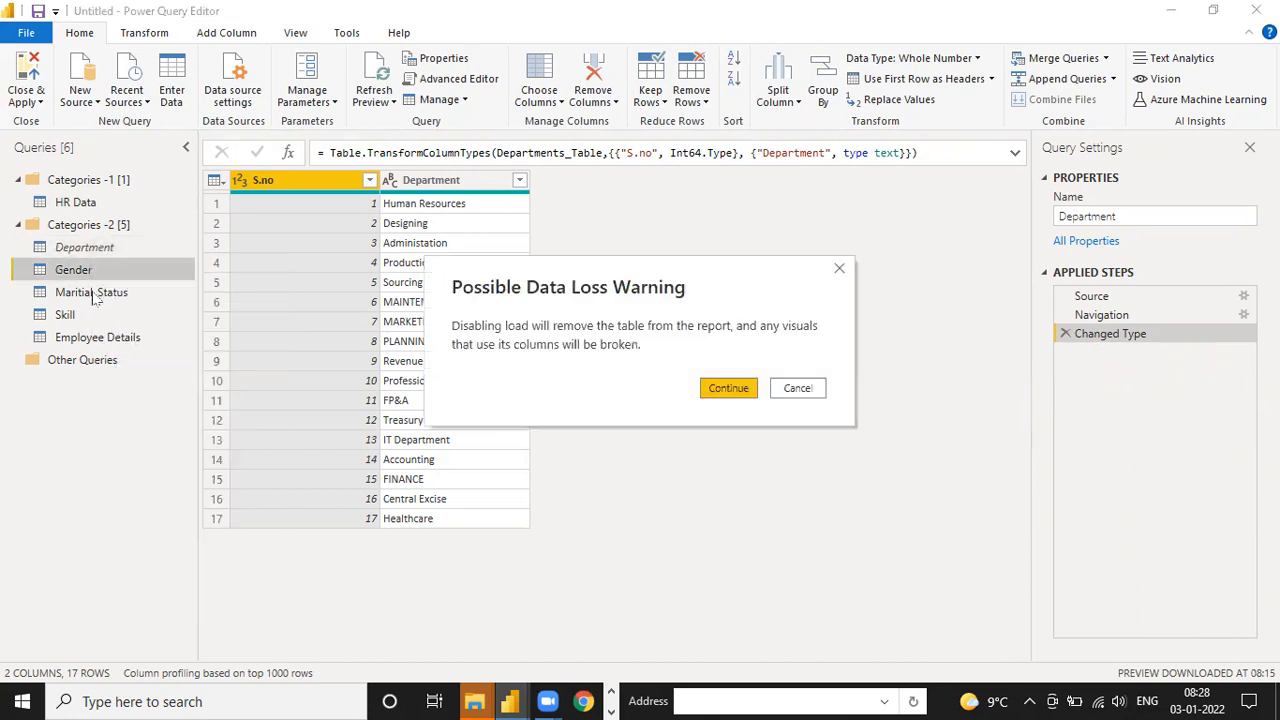
left_click(713, 390)
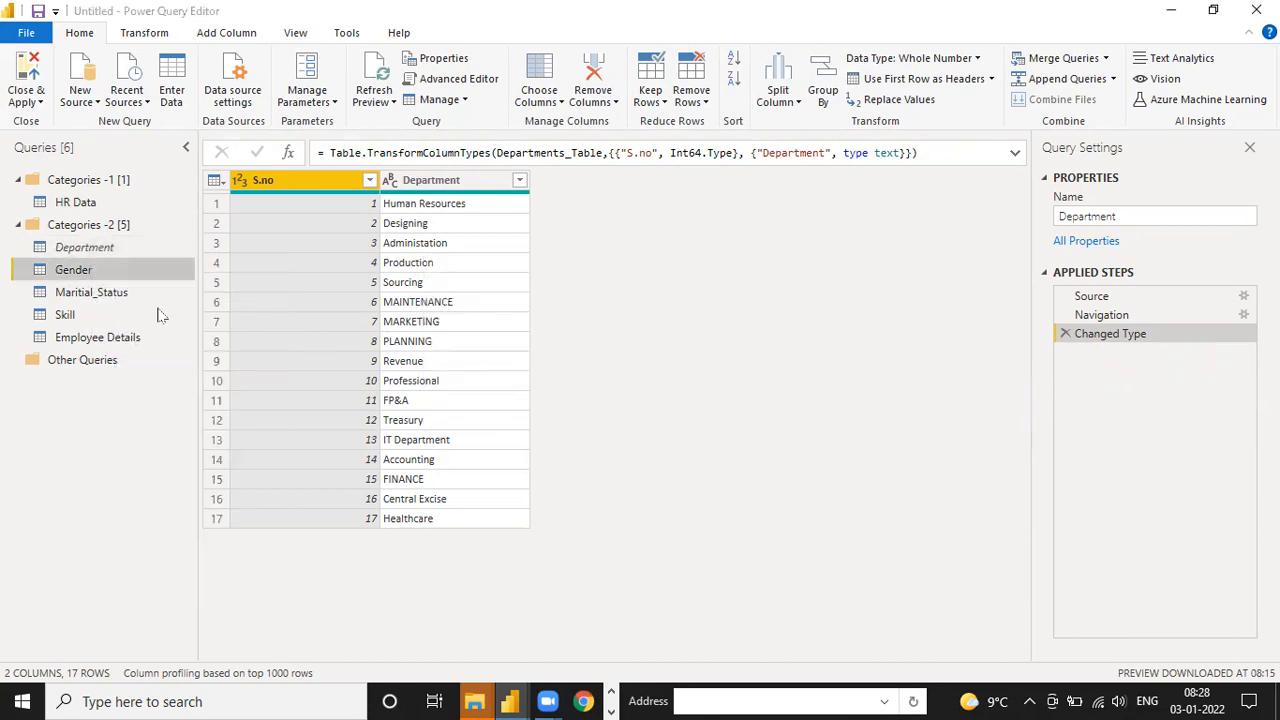
left_click(86, 290)
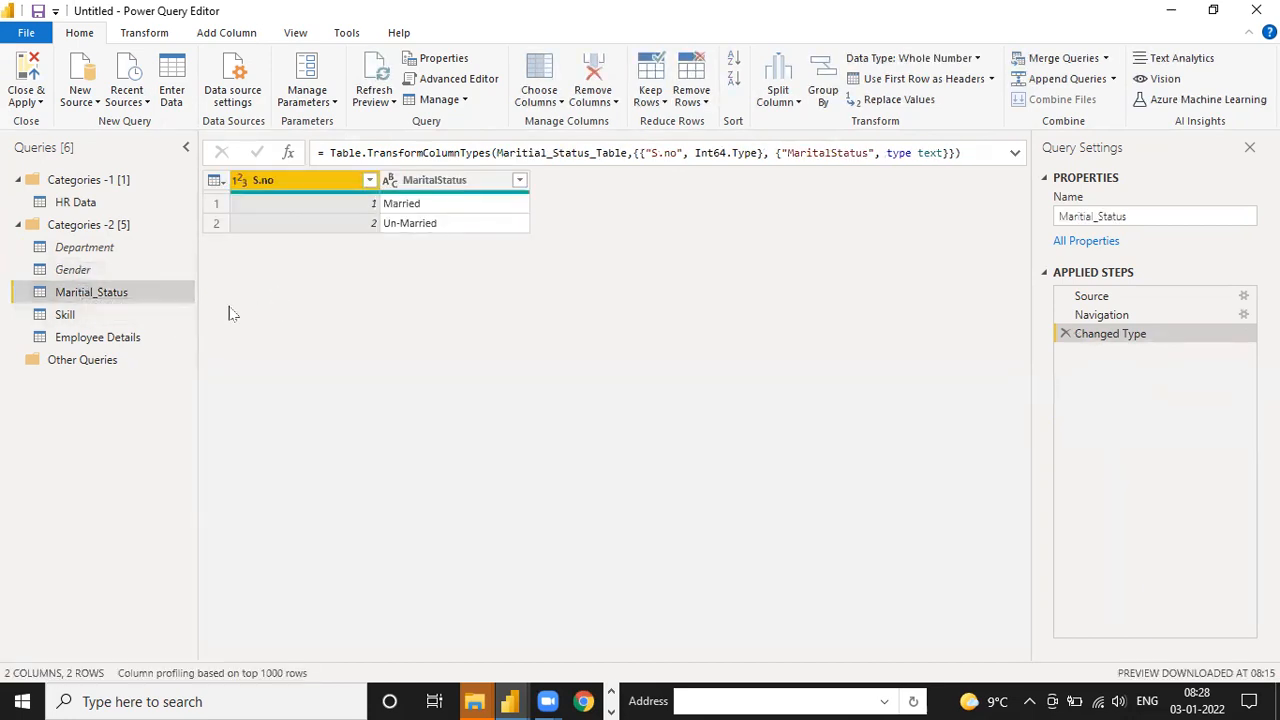
right_click(126, 297)
left_click(168, 399)
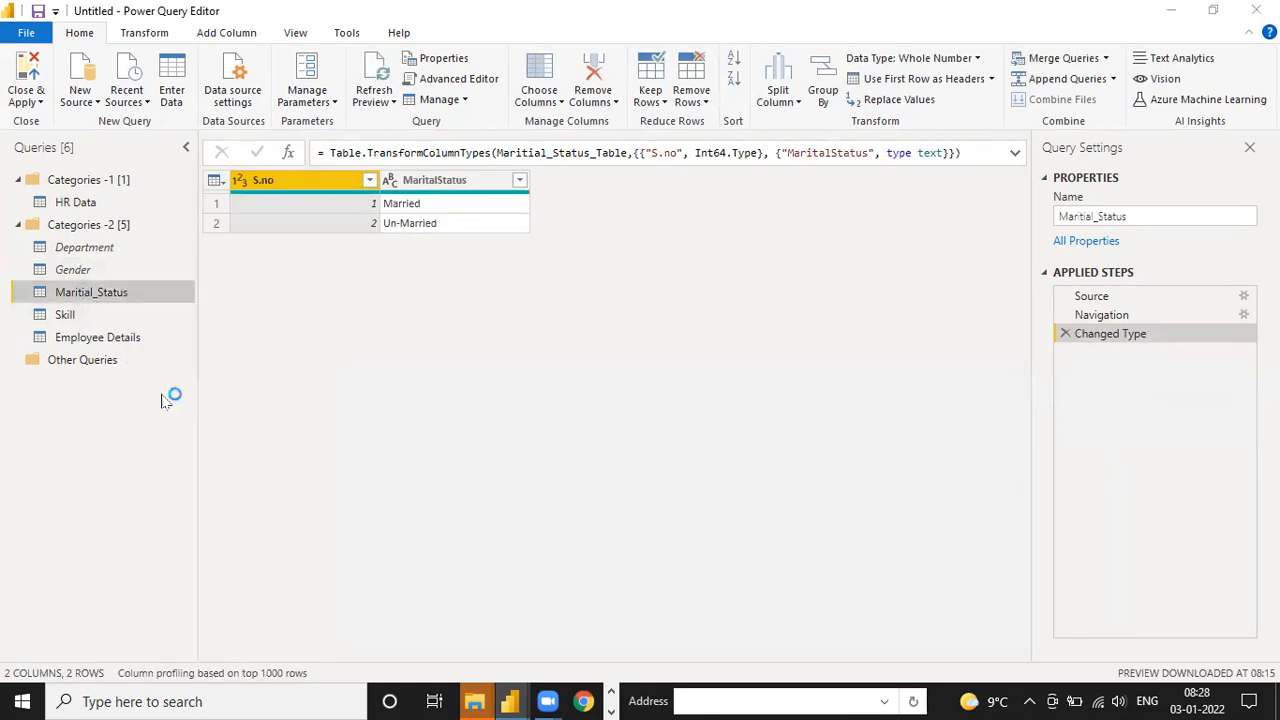
left_click(737, 396)
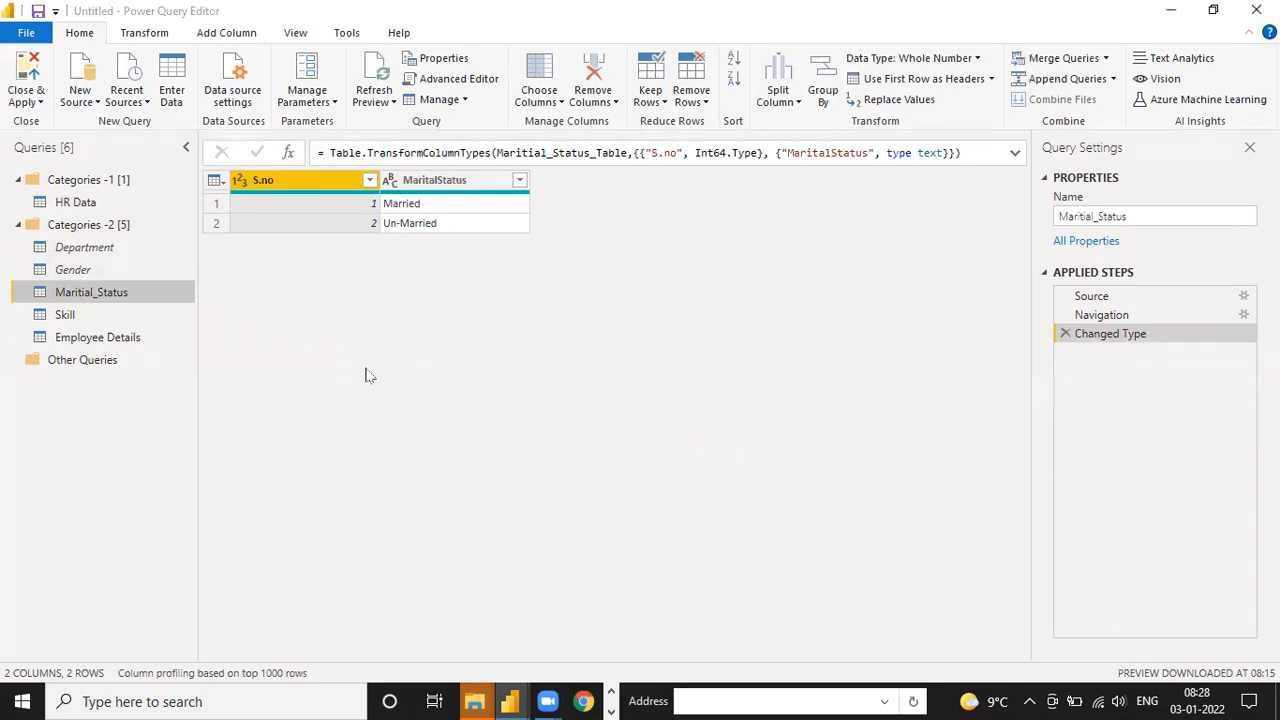
Disable loading of the Skill and Employee Details queries, accepting the possible data loss for each
left_click(86, 318)
right_click(98, 311)
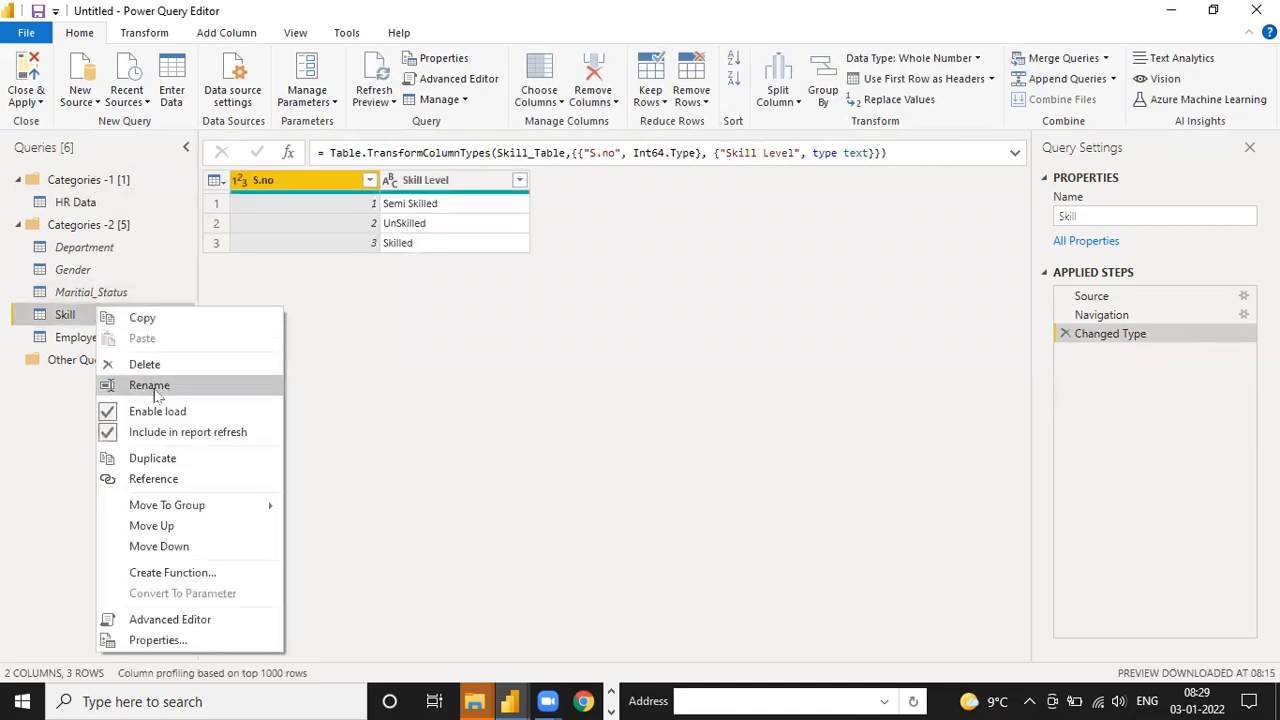
left_click(115, 410)
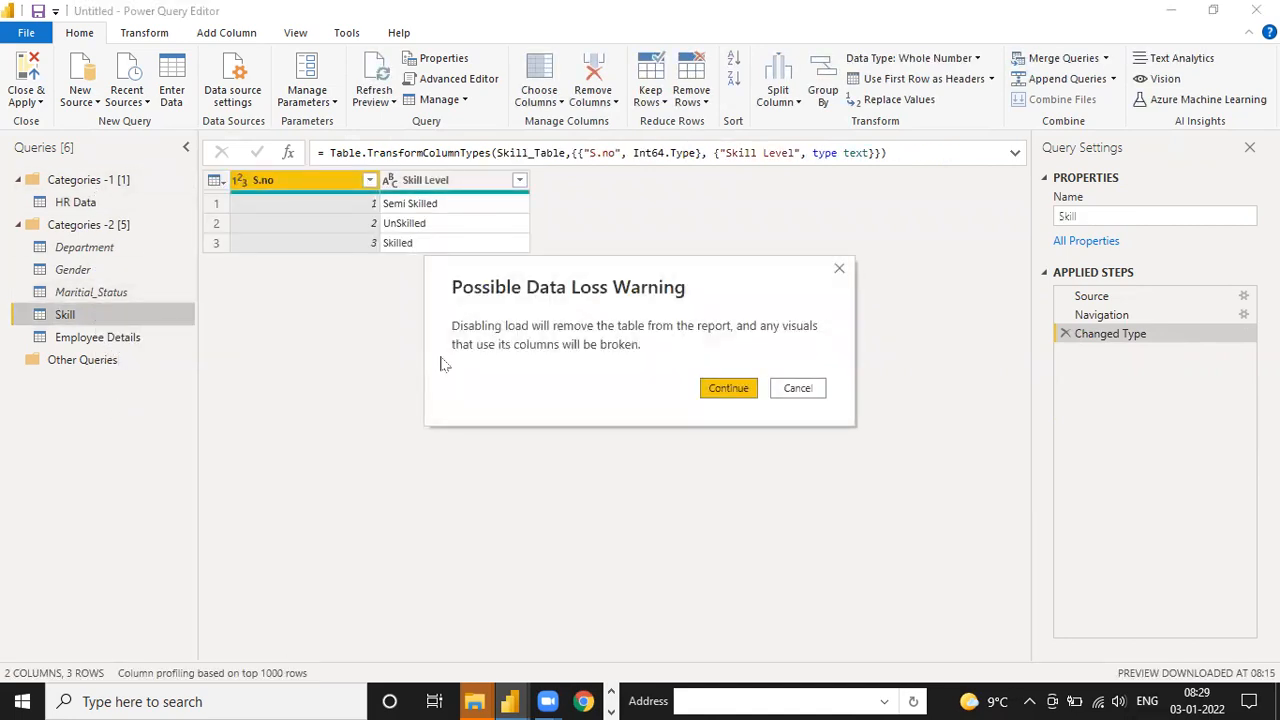
left_click(711, 390)
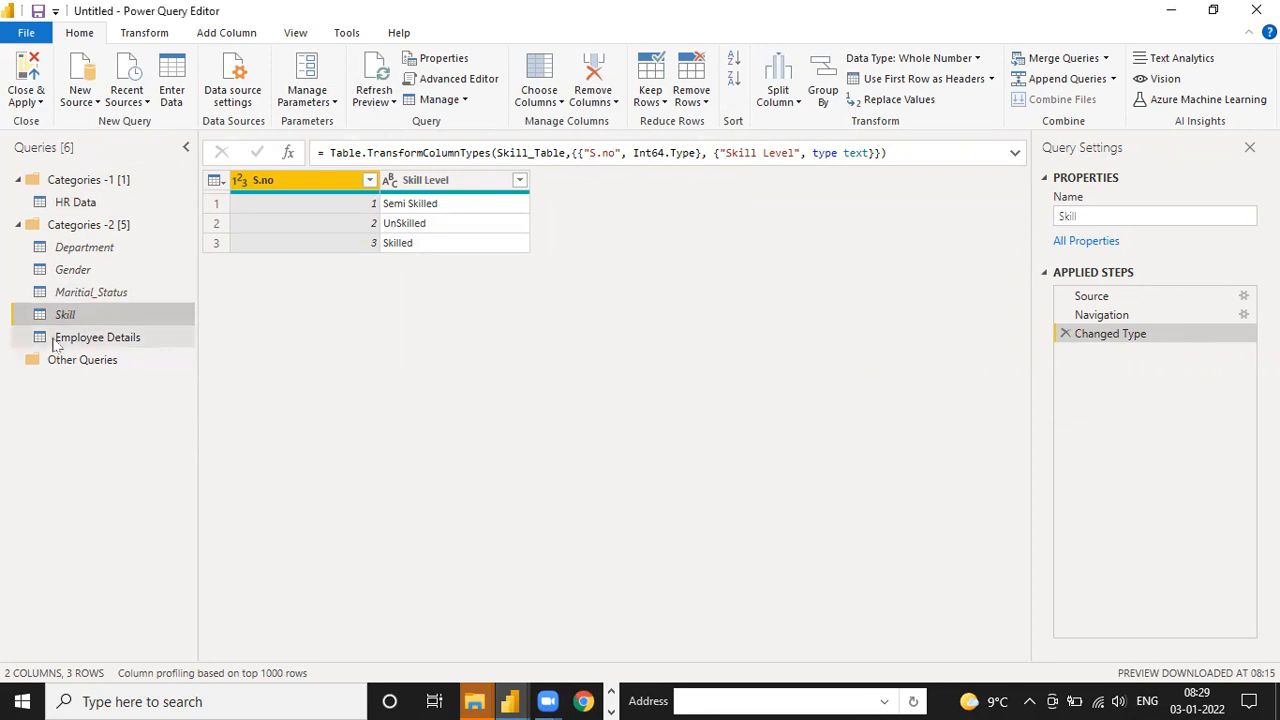
right_click(62, 341)
left_click(115, 440)
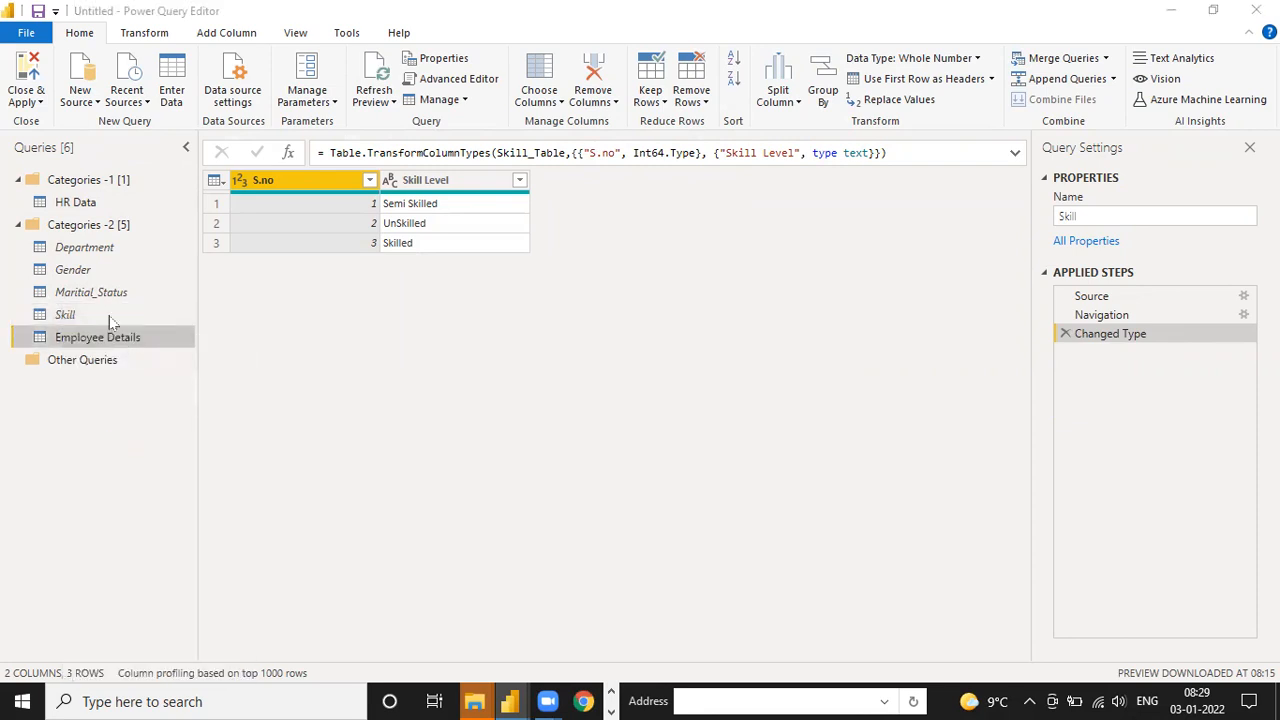
left_click(712, 390)
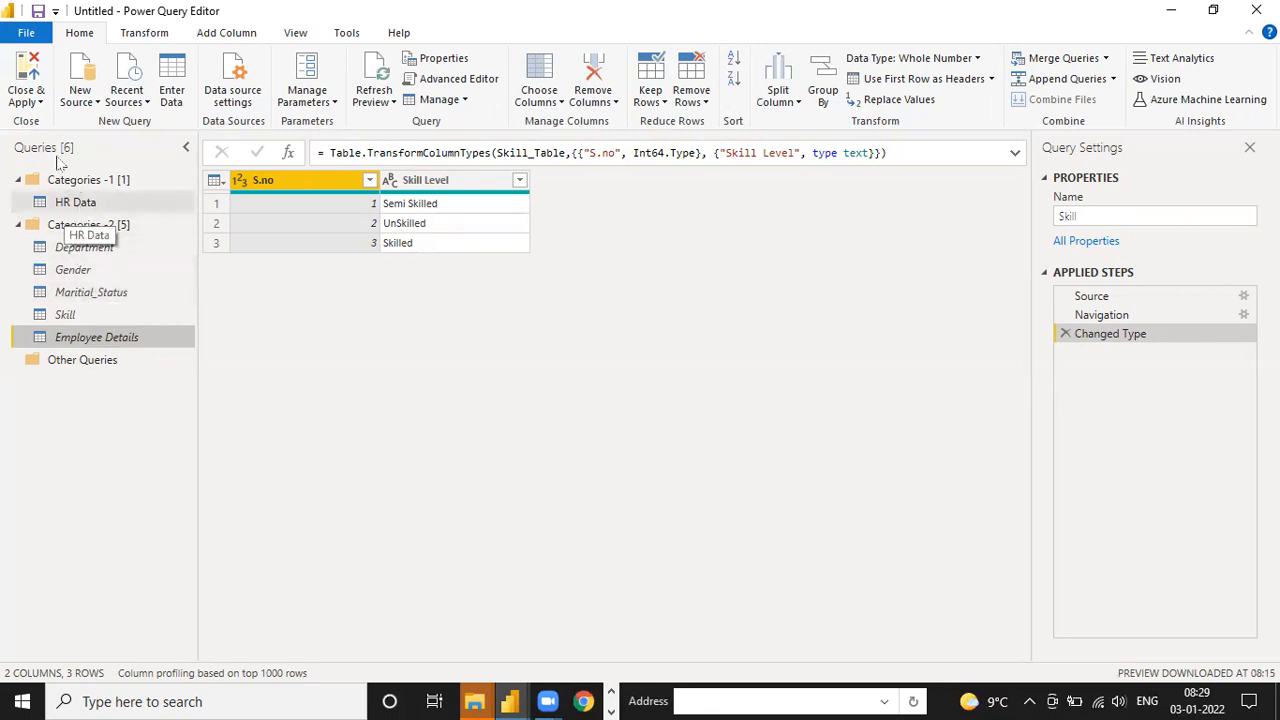
Apply the query changes to the report and check the fields of the HR Data table
left_click(17, 102)
left_click(42, 122)
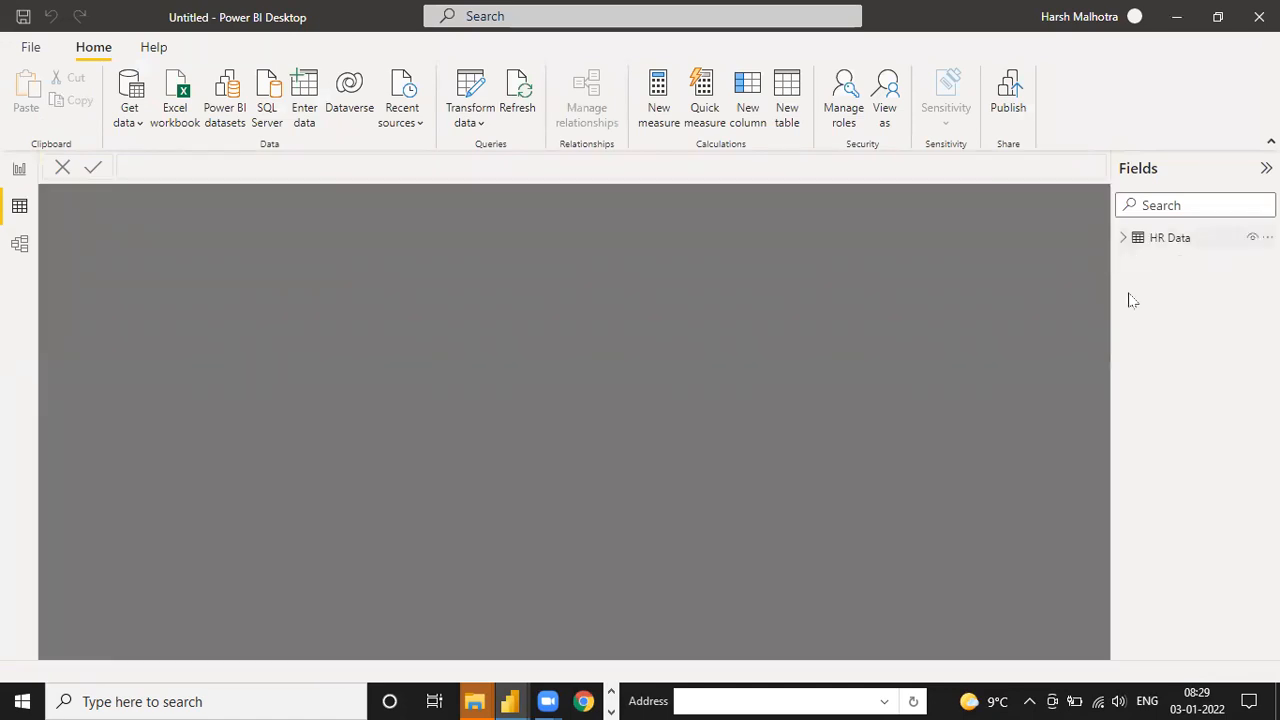
left_click(1123, 238)
left_click(1123, 240)
Reopen the Power Query Editor, then search Windows for "sales" and open the Sales Project folder
left_click(474, 95)
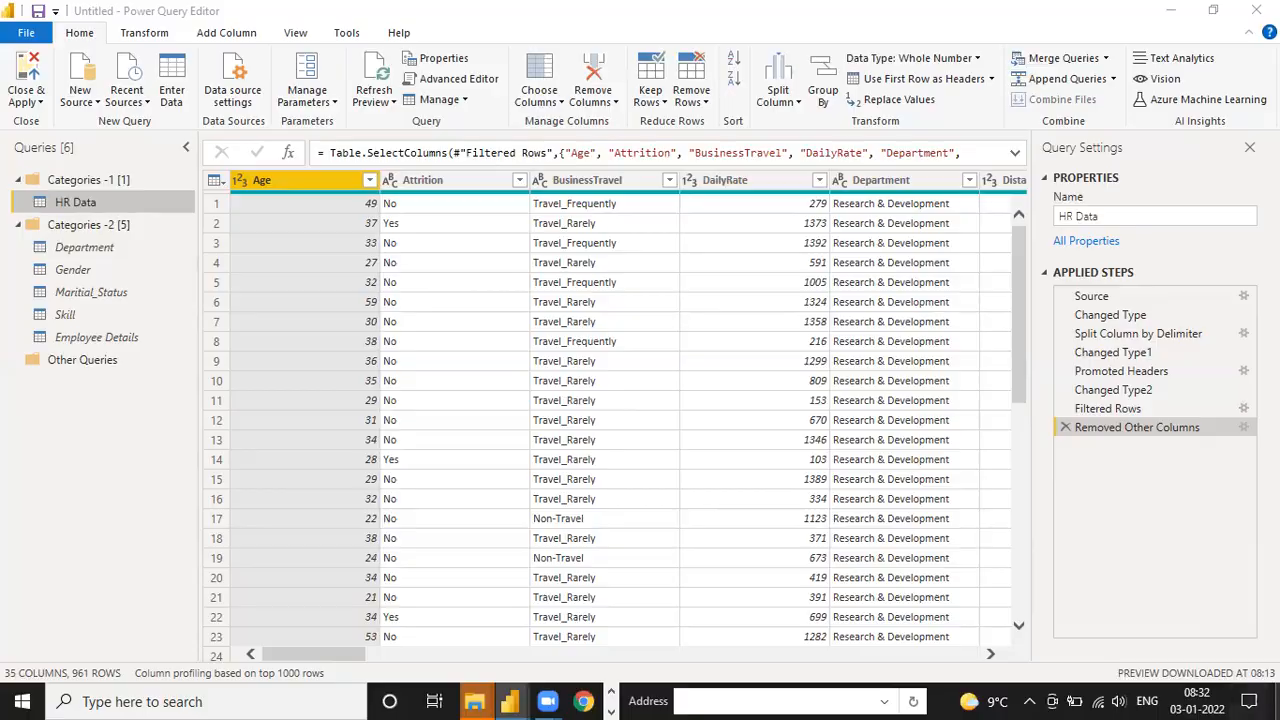
left_click(1278, 702)
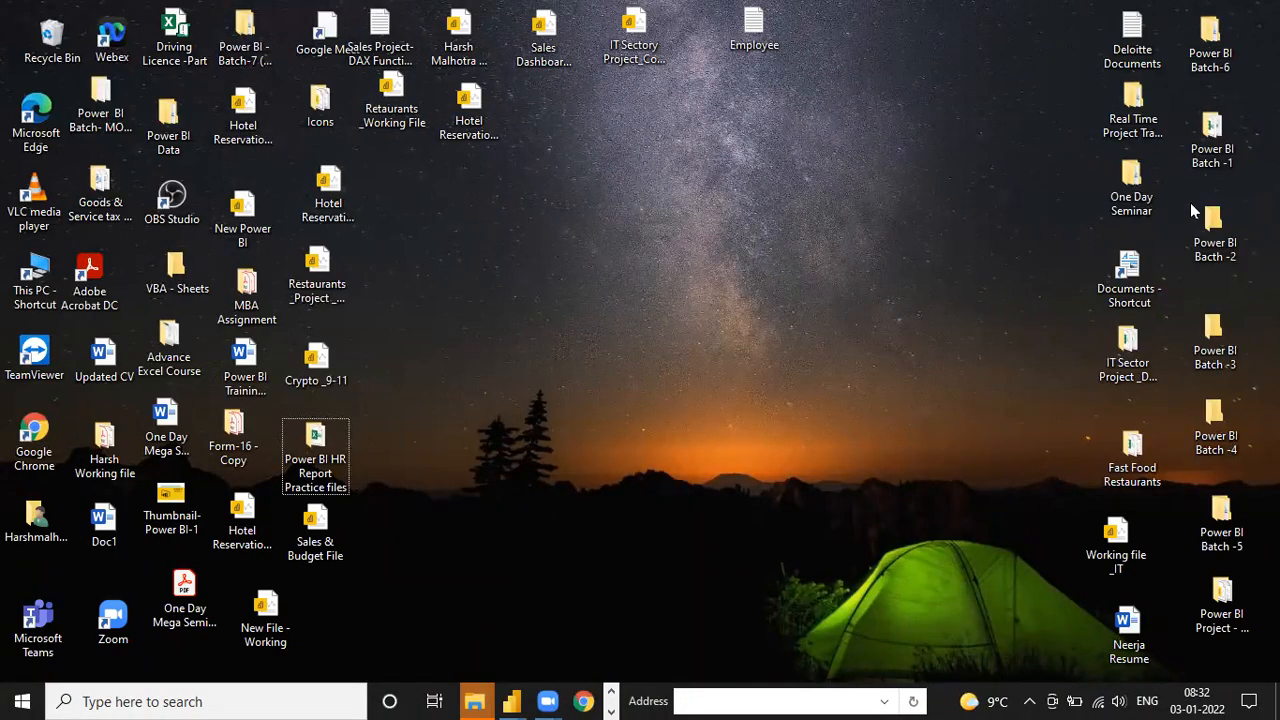
left_click(305, 699)
type("sales")
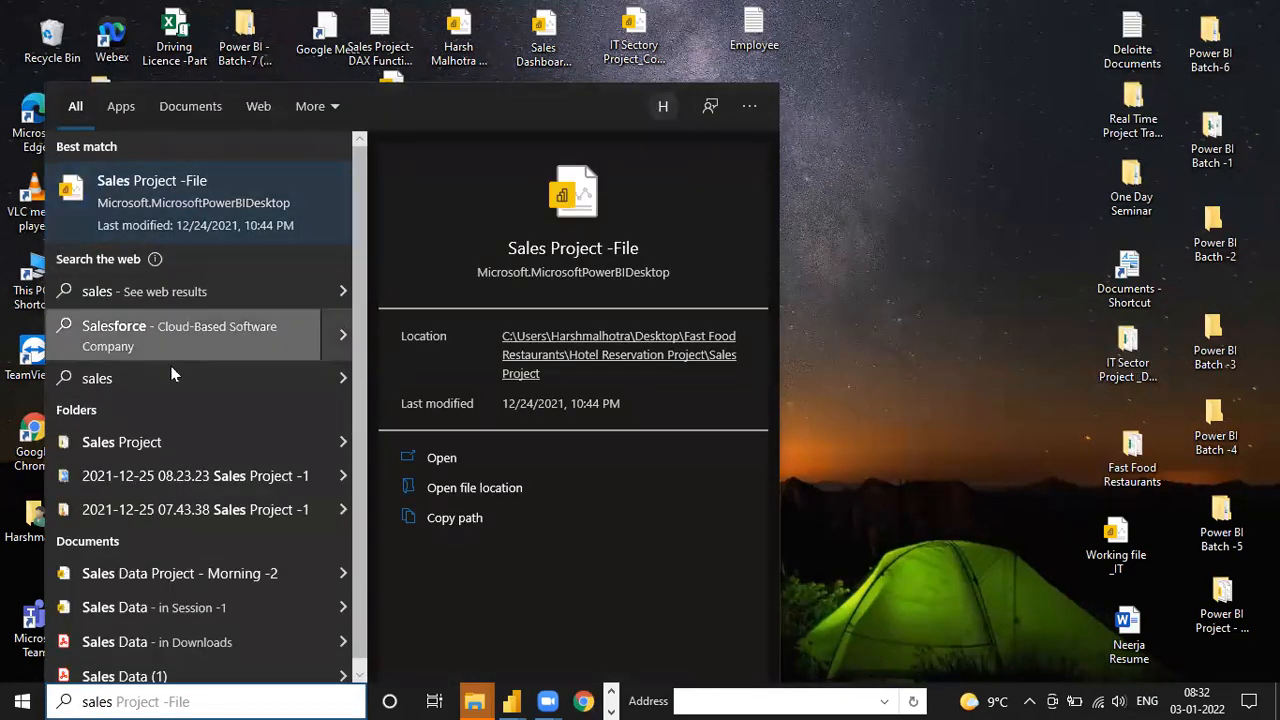
left_click(167, 441)
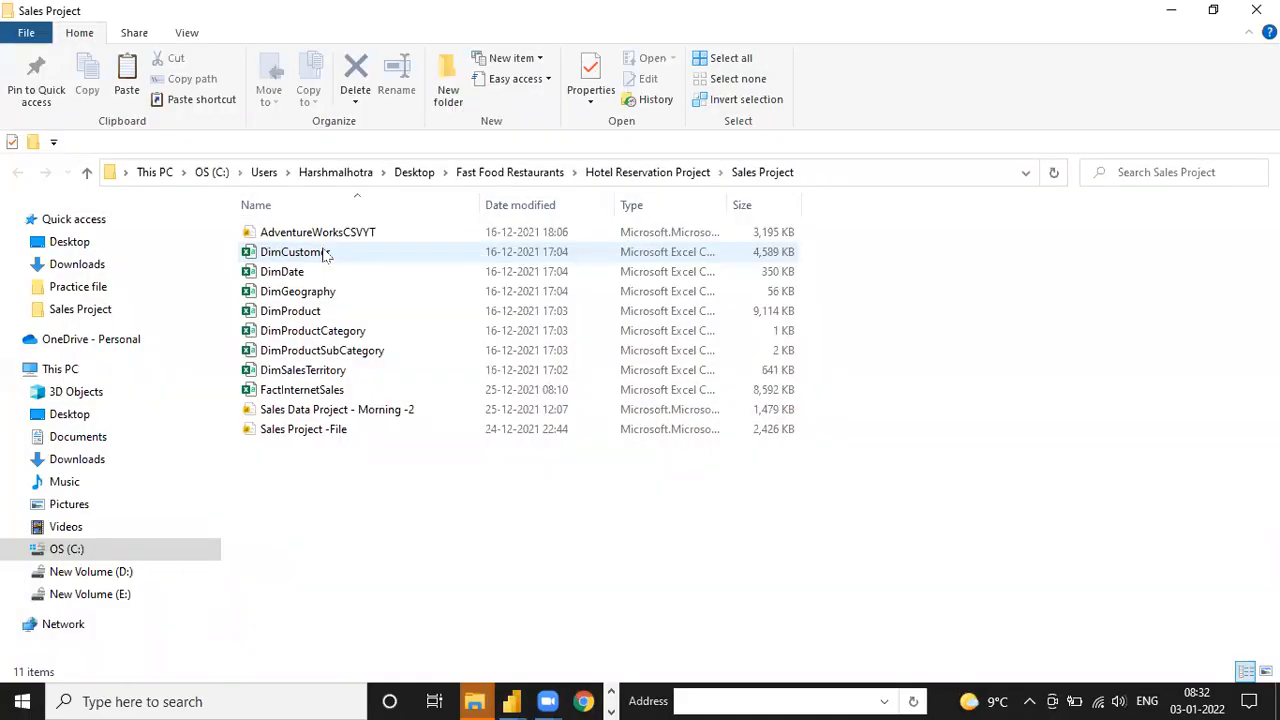
Go through the Sales Project data files from DimCustomer to DimSalesTerritory and FactInternetSales, comparing the dimension files with the fact file
left_click(323, 252)
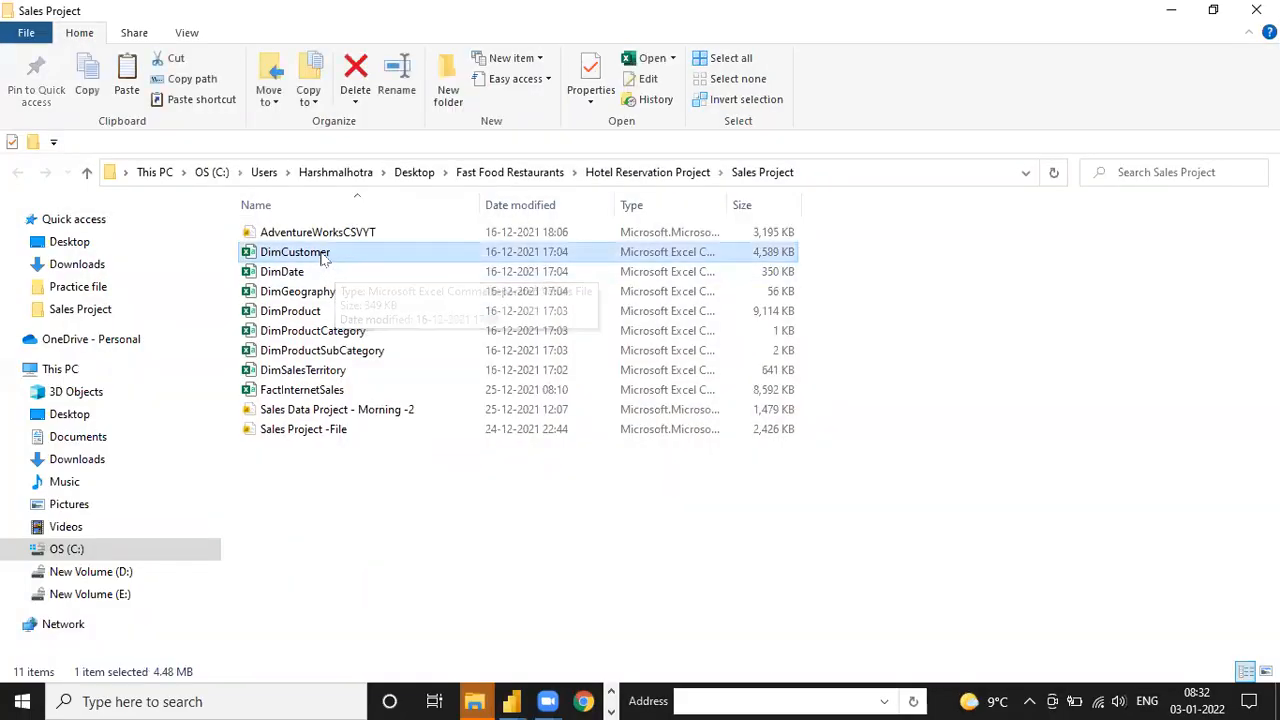
left_click(317, 276)
left_click(321, 290)
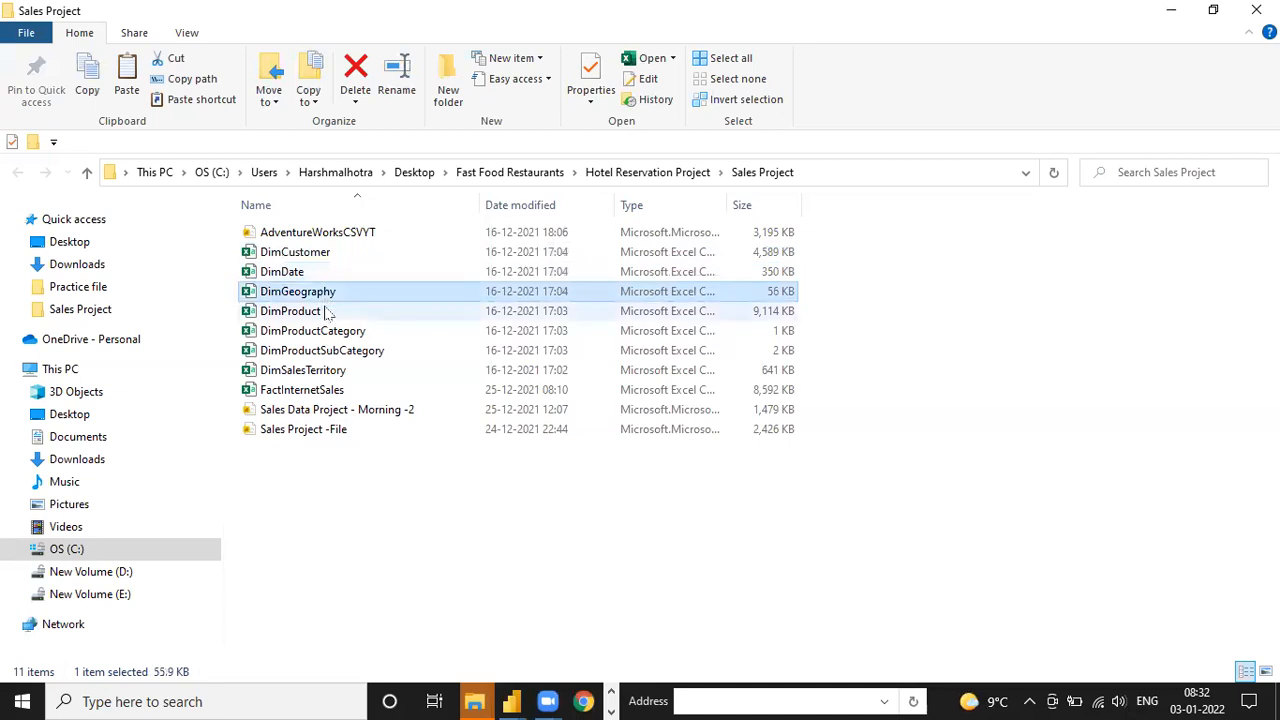
left_click(329, 311)
left_click(352, 334)
left_click(352, 354)
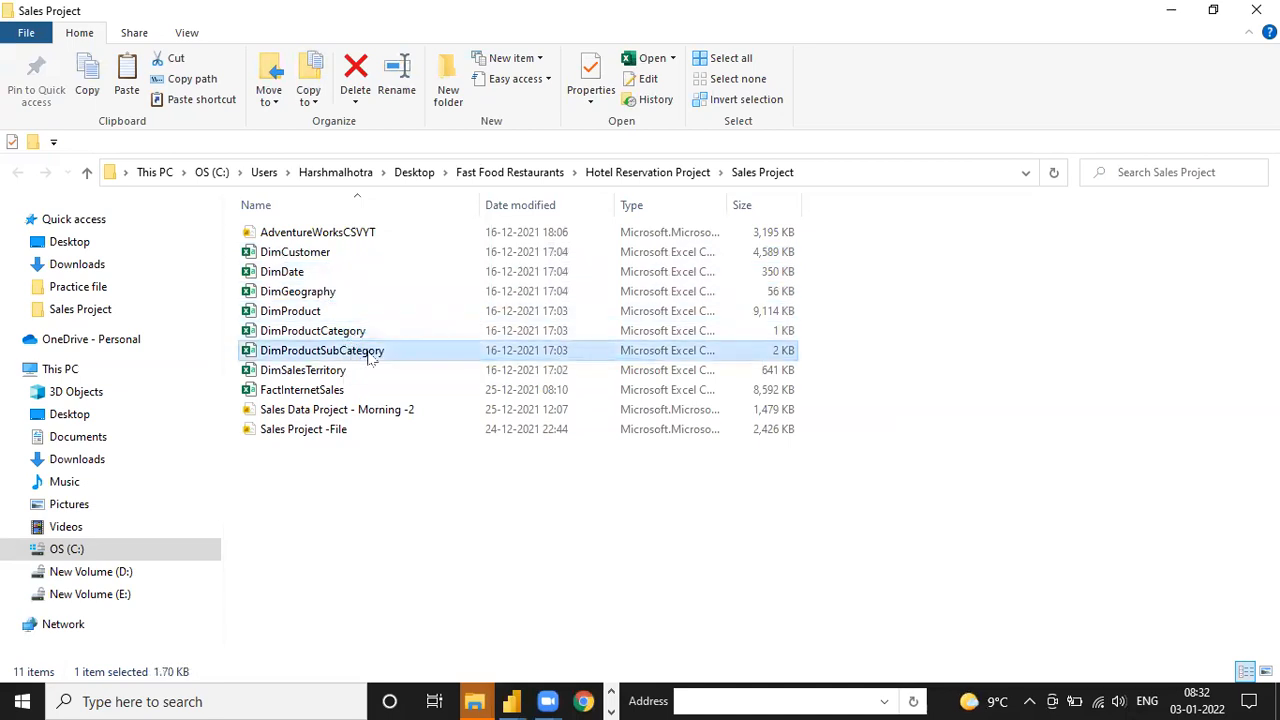
left_click(330, 371)
left_click(330, 393)
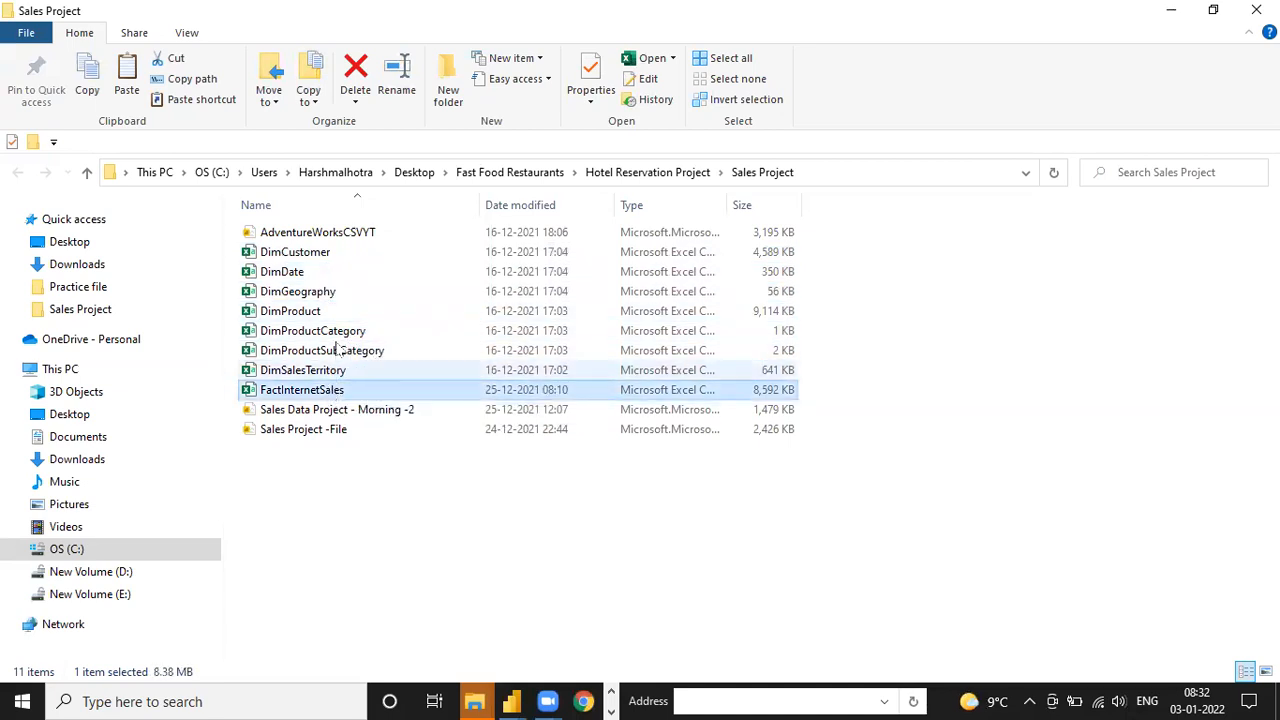
left_click(318, 254)
left_click(315, 273)
left_click(313, 291)
left_click(318, 311)
left_click(323, 331)
left_click(338, 350)
left_click(332, 371)
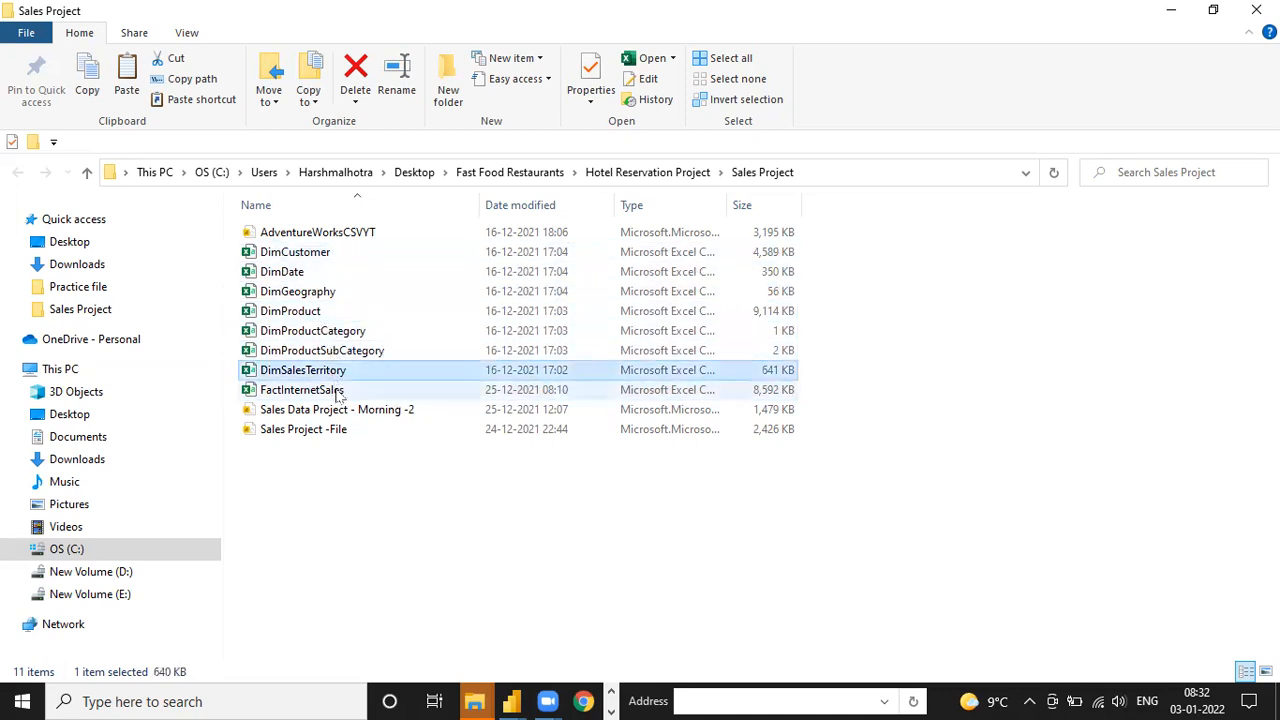
left_click(332, 390)
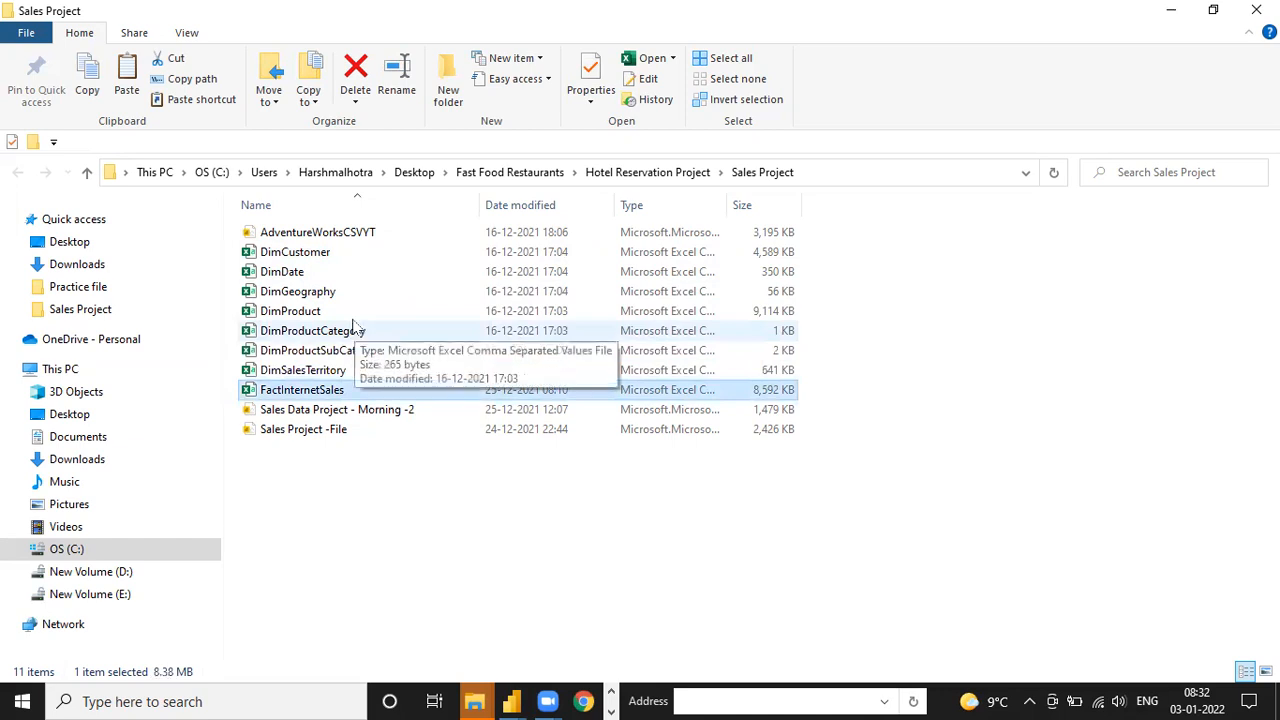
left_click(323, 254)
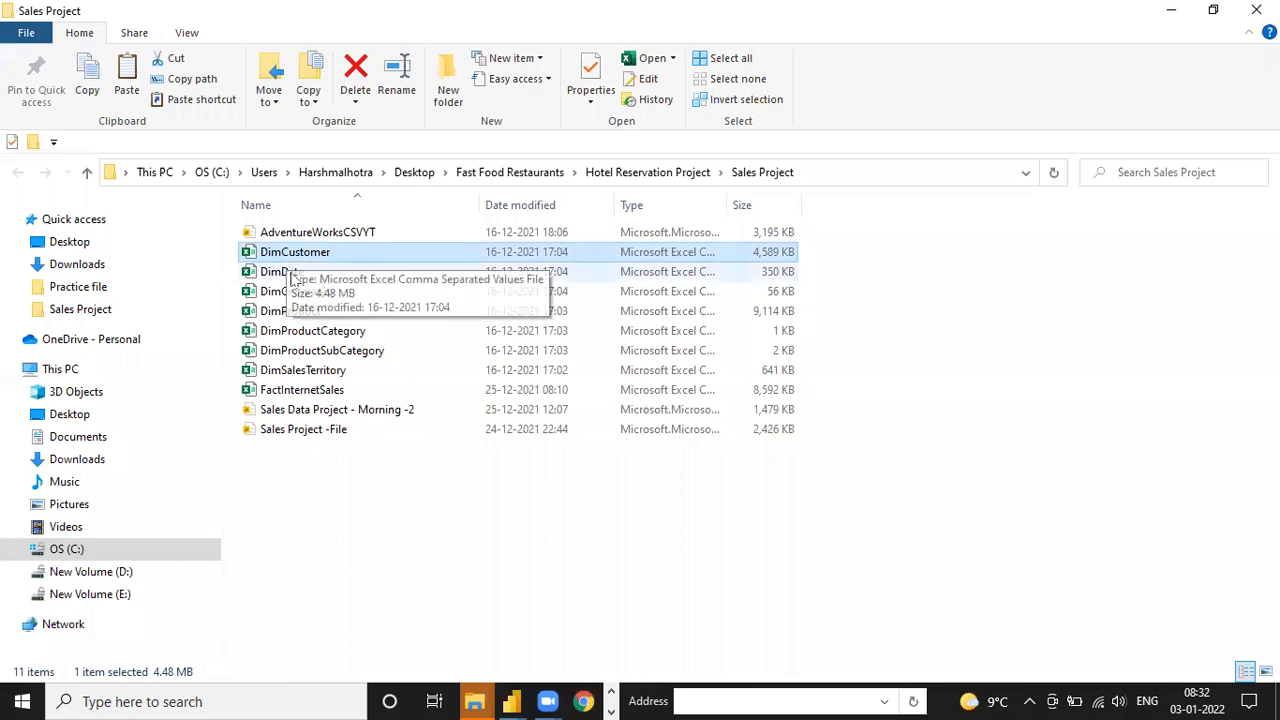
Minimize the Sales Project folder and switch to the Model view of the Untitled report in Power BI Desktop
left_click(1172, 14)
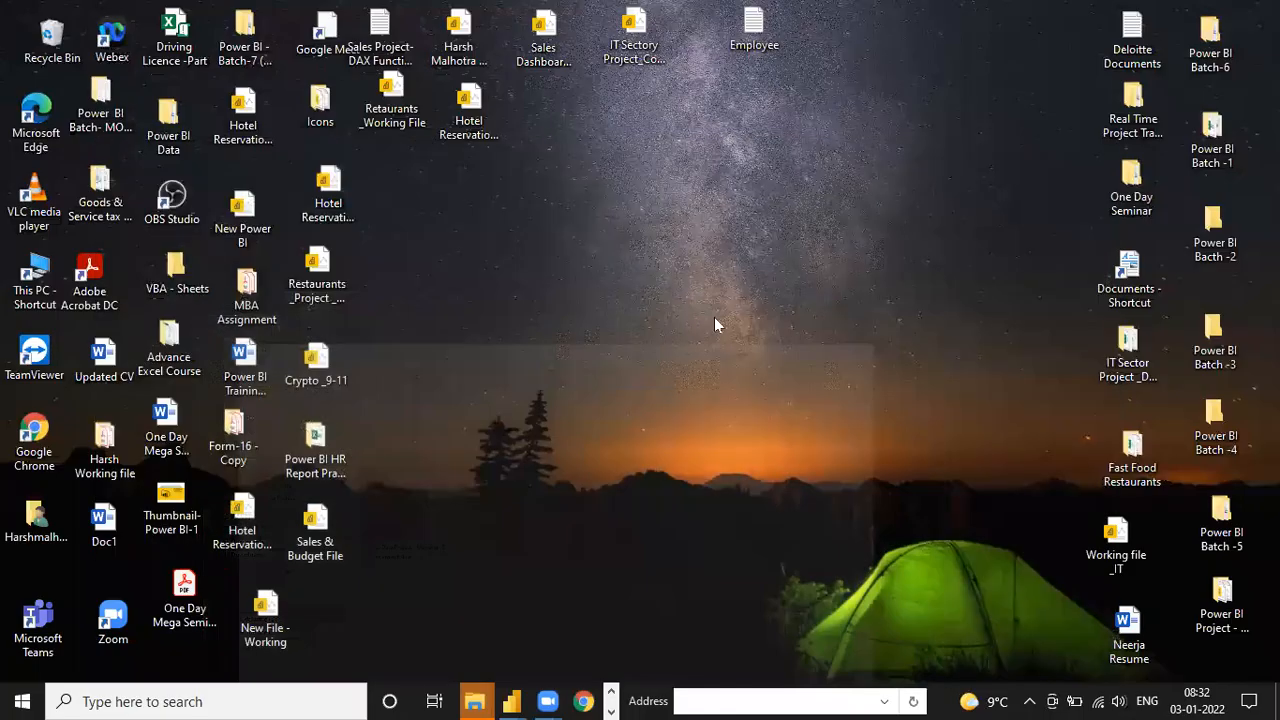
mouse_move(522, 697)
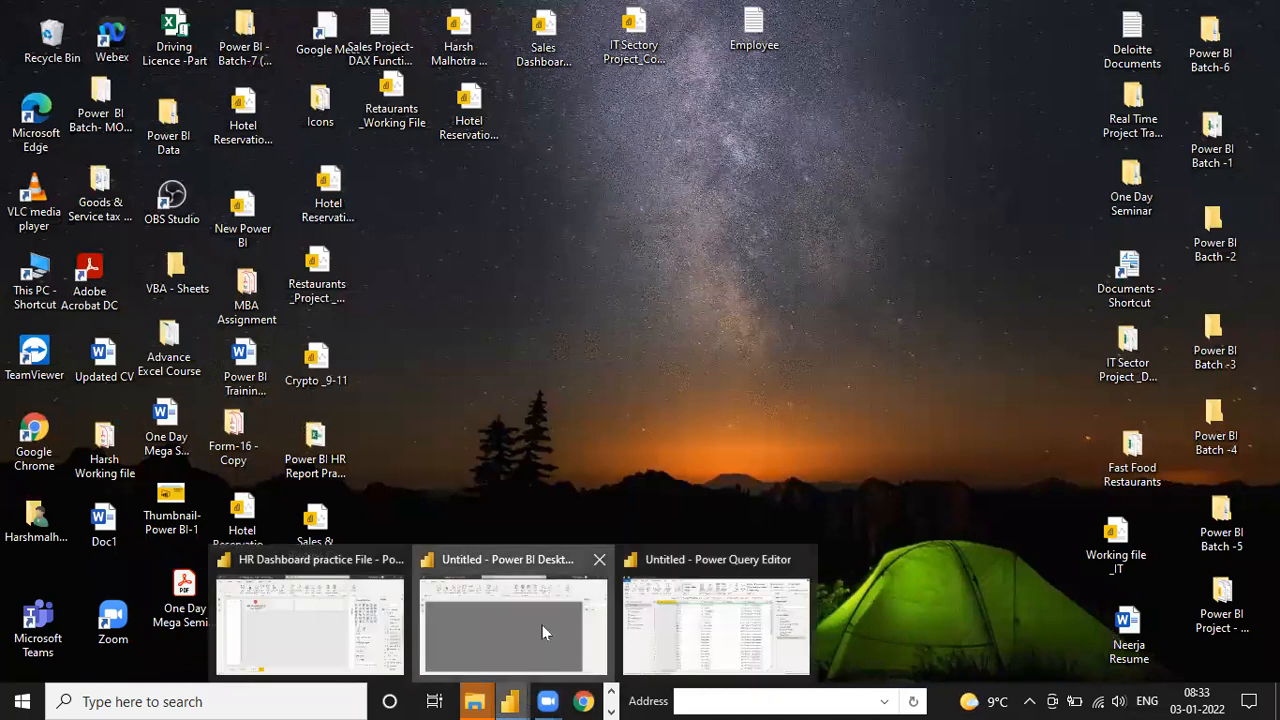
left_click(542, 625)
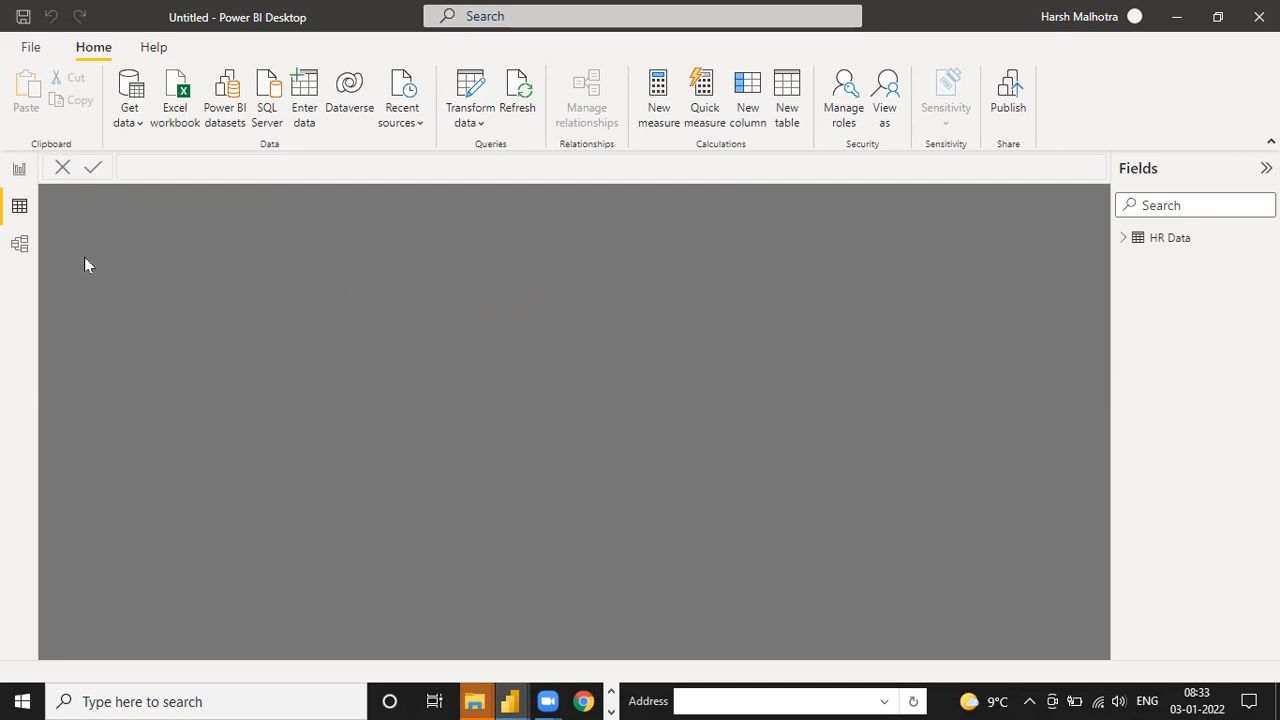
left_click(20, 244)
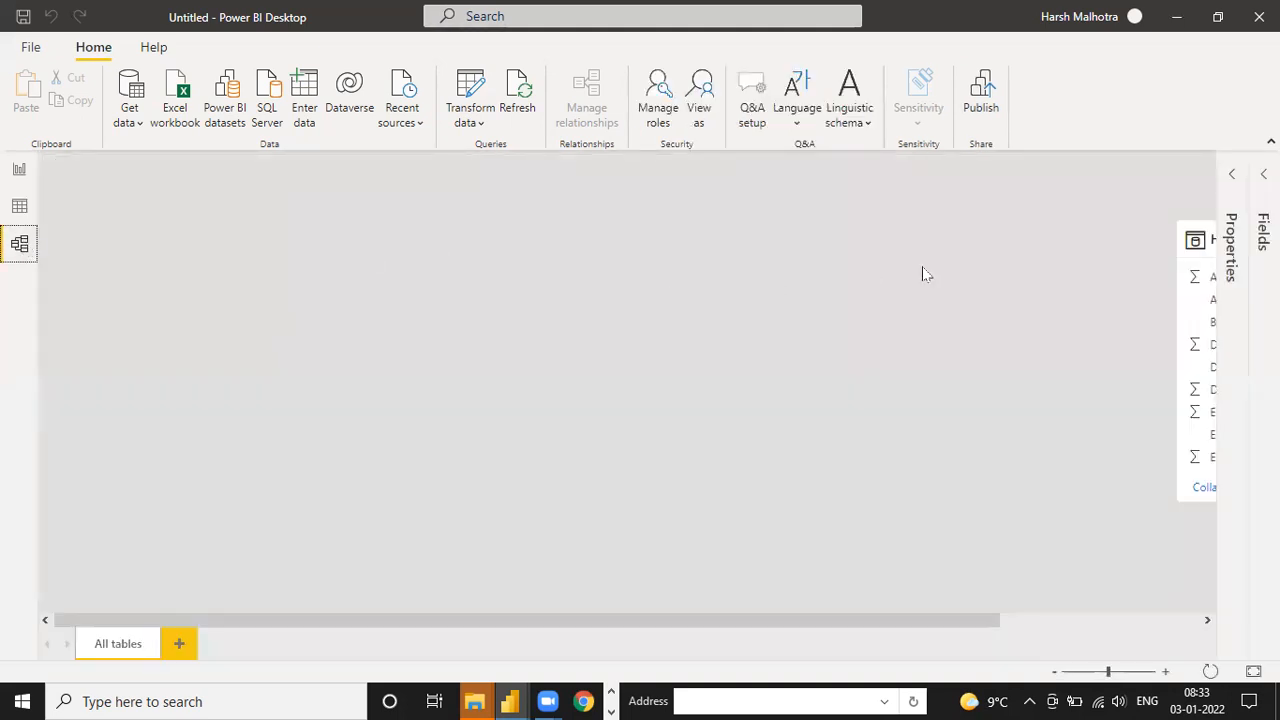
Reposition the HR Data table card near the upper-left of the model diagram and expand the model's field list and properties
left_click_drag(1188, 241, 334, 251)
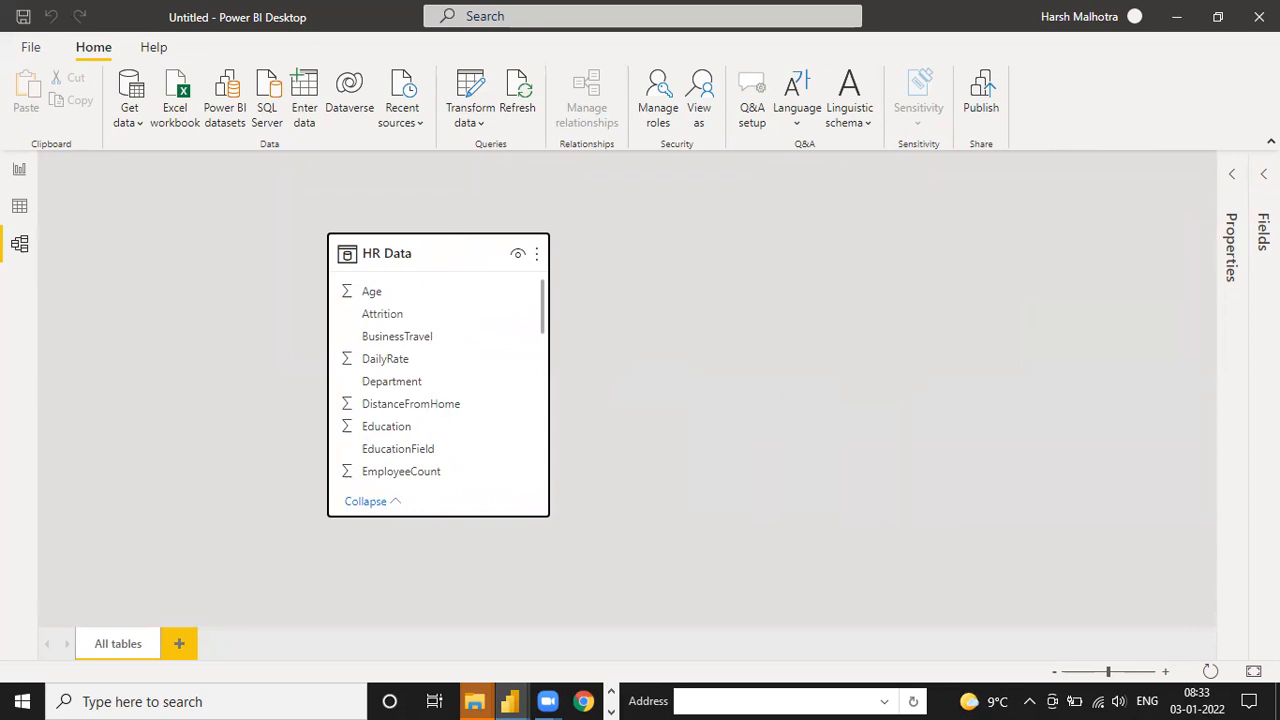
left_click(1263, 174)
left_click(1004, 176)
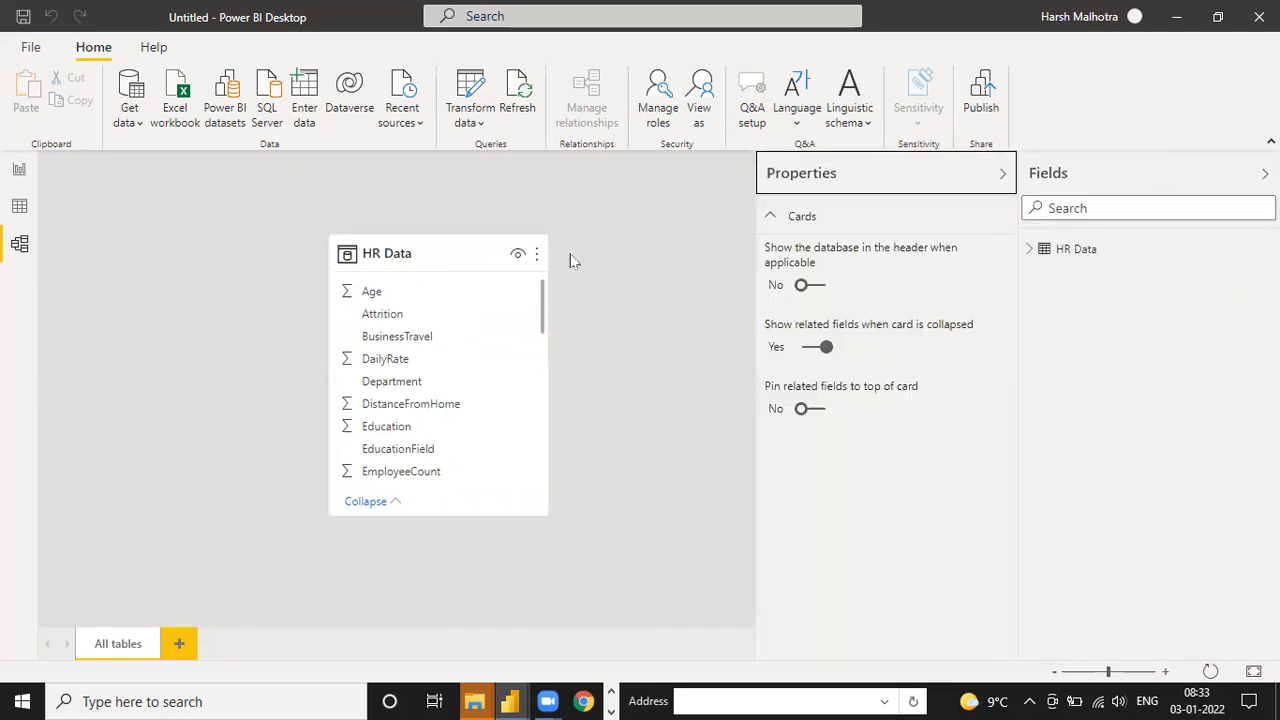
left_click_drag(429, 251, 209, 222)
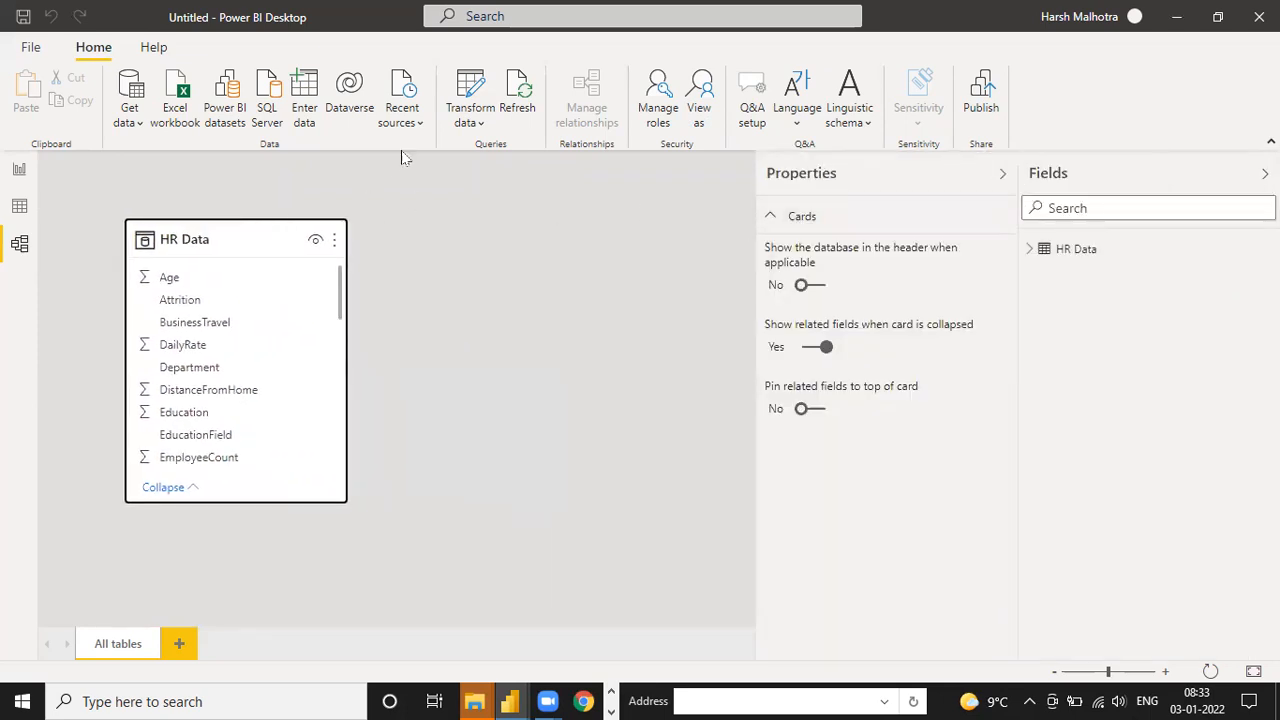
Open the Power Query Editor full-size and enable load for the Department, Gender and Maritial_Status queries
left_click(470, 118)
left_click(495, 152)
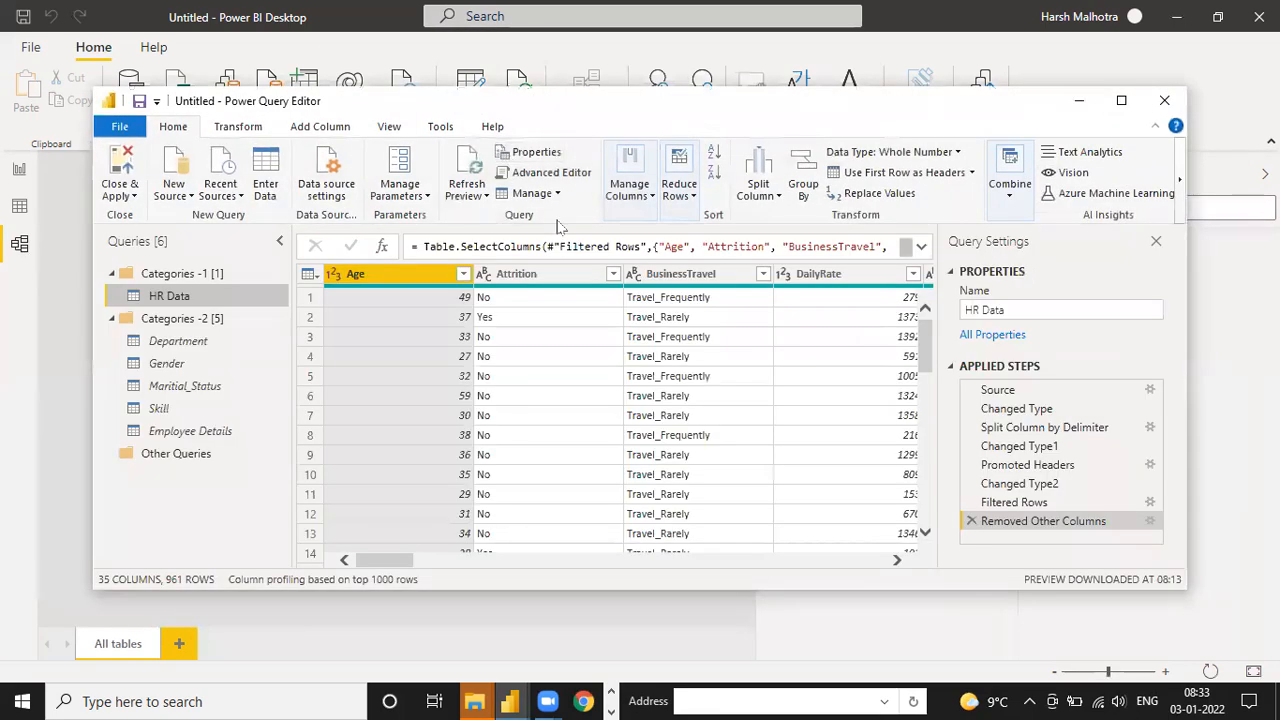
left_click(1121, 100)
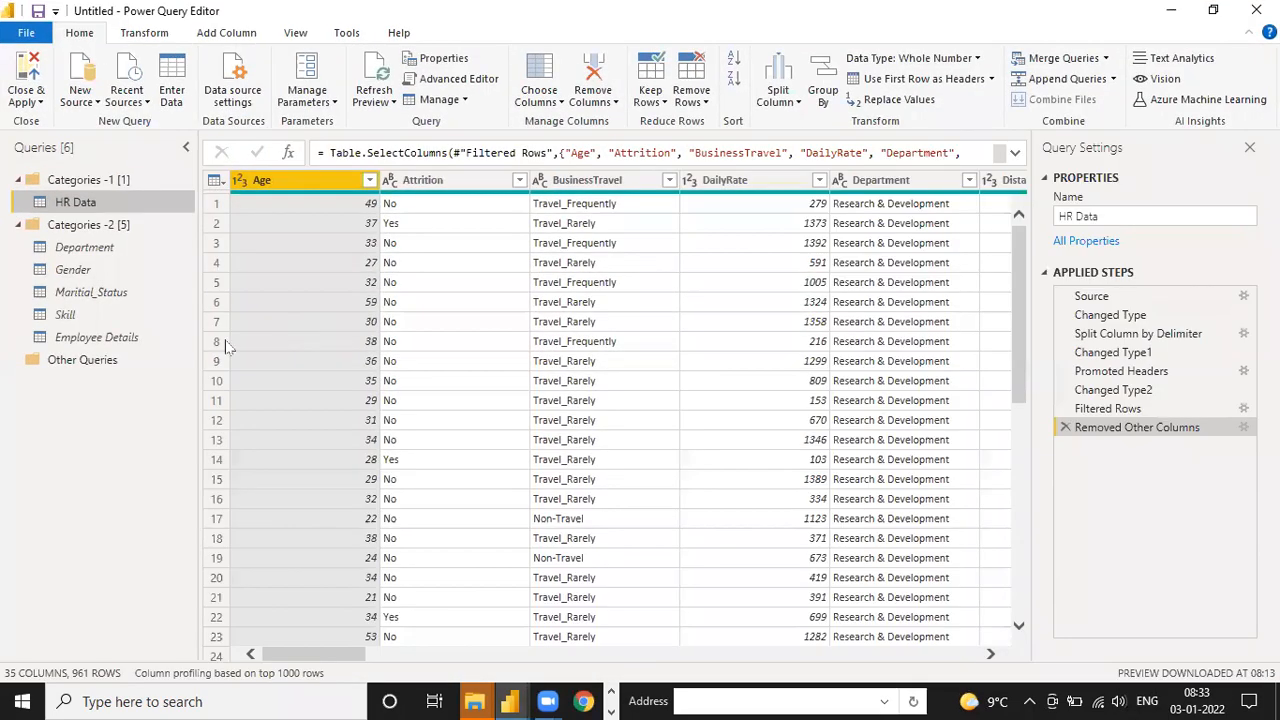
left_click(90, 251)
right_click(91, 250)
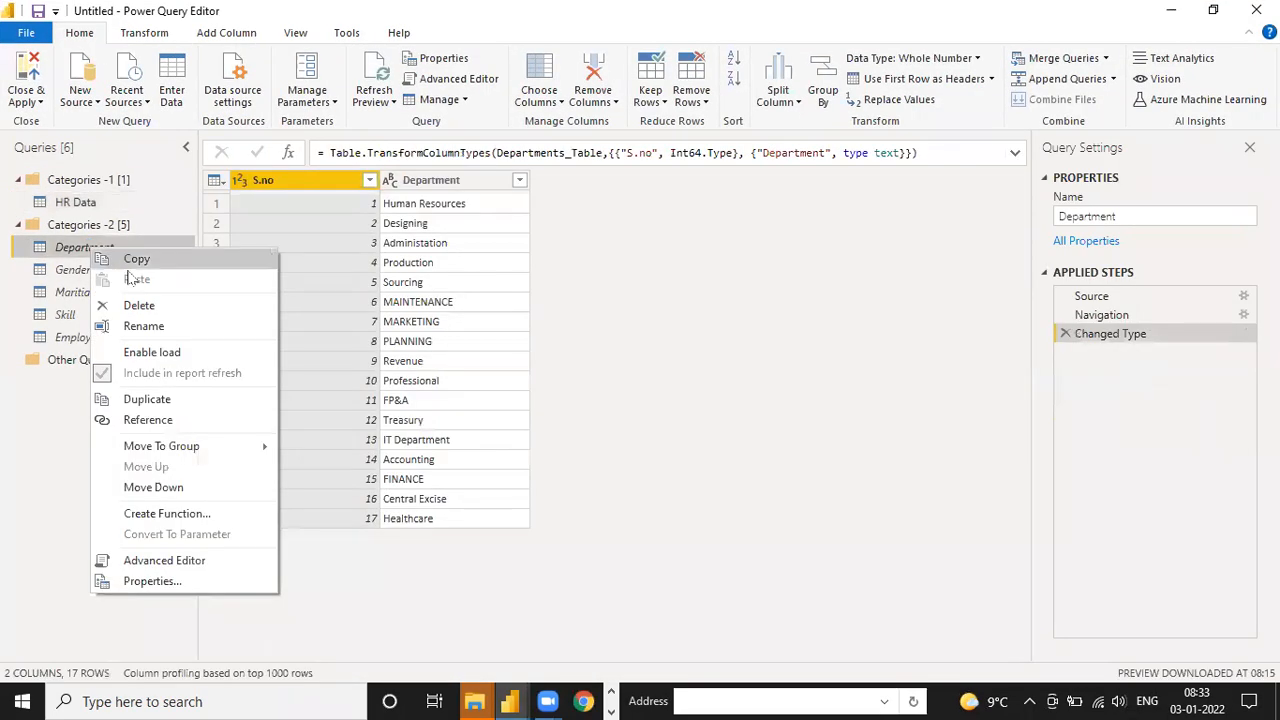
left_click(134, 360)
right_click(100, 275)
left_click(138, 380)
right_click(94, 290)
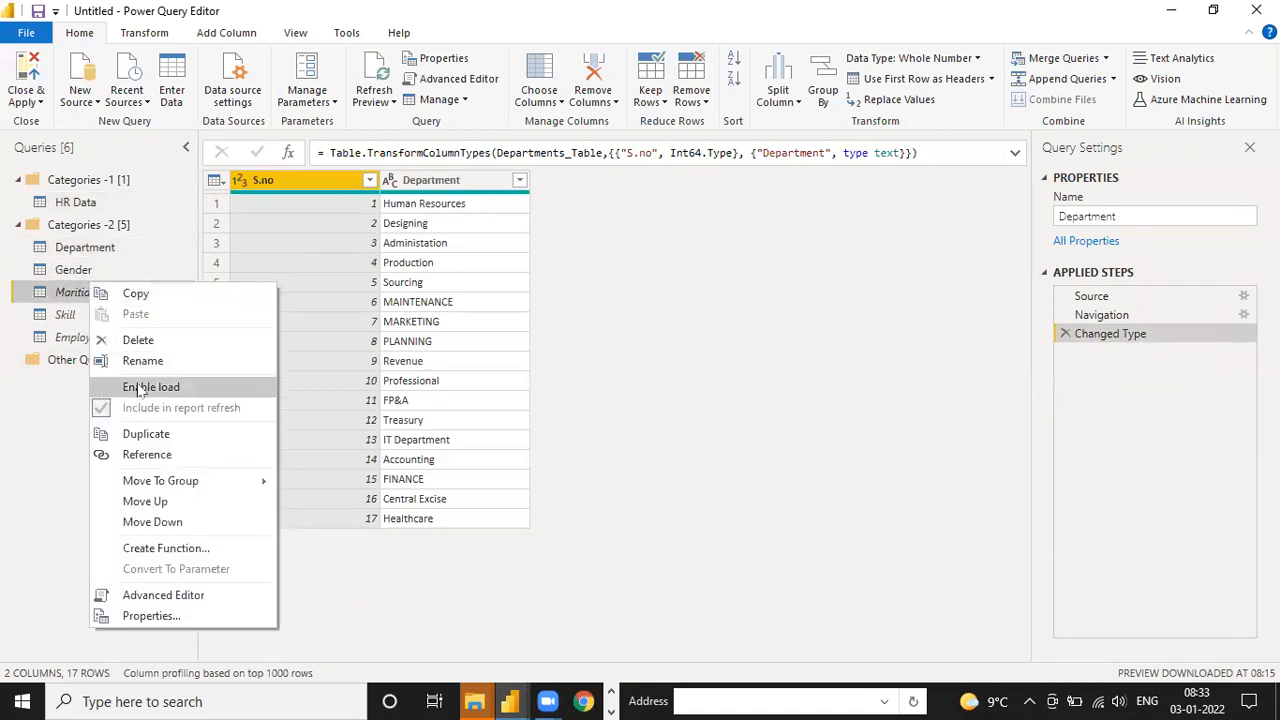
left_click(138, 388)
Enable load for the Skill and Employee Details queries, and close the editor applying the changes to the report
right_click(97, 300)
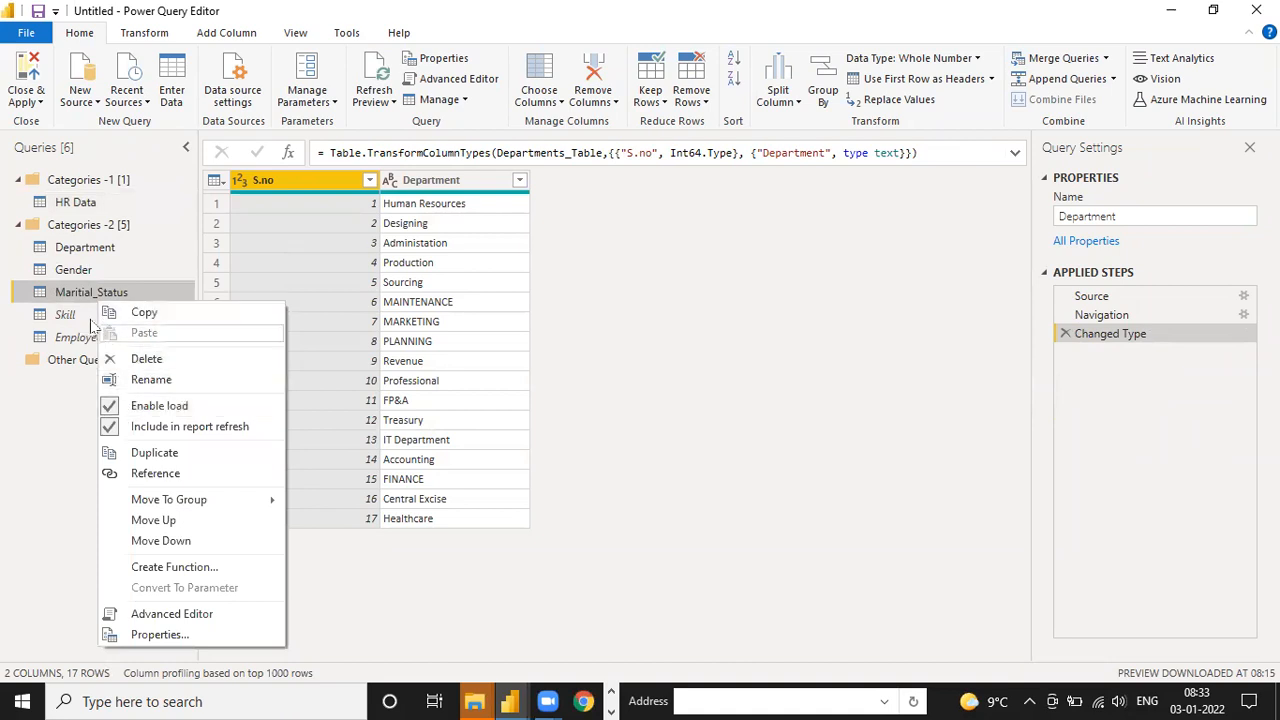
left_click(117, 300)
left_click(100, 314)
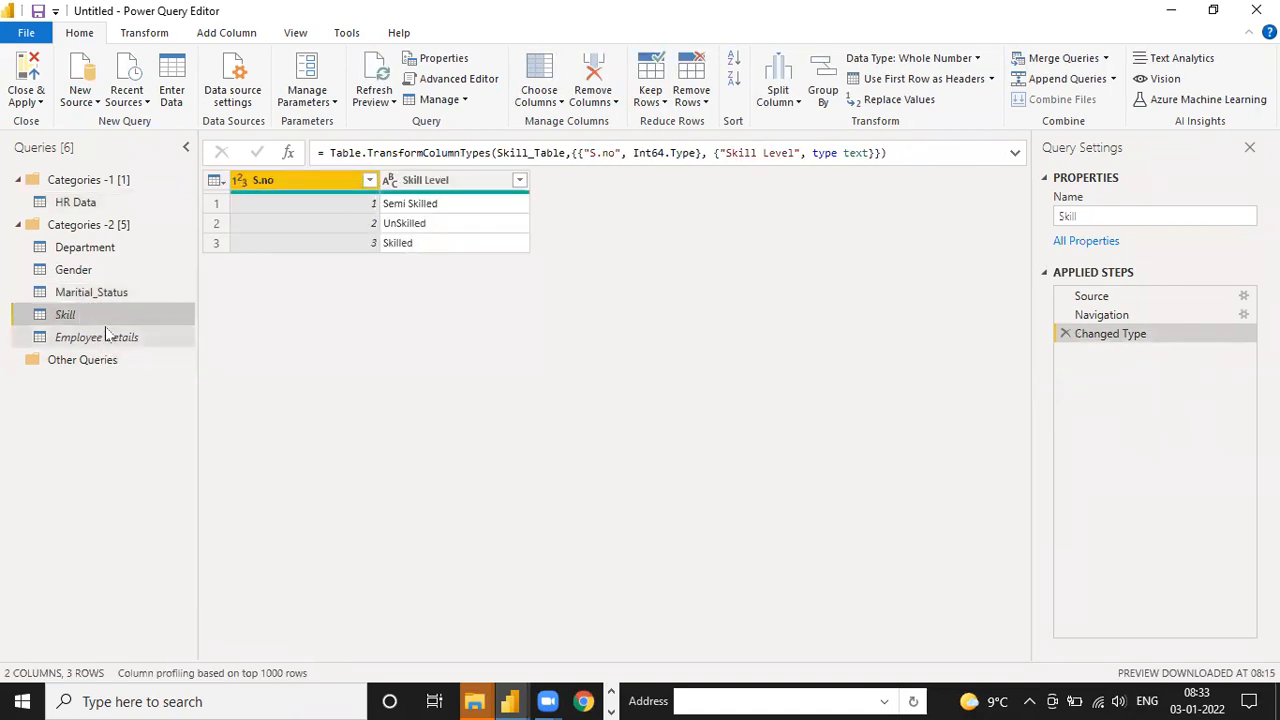
right_click(104, 321)
left_click(138, 417)
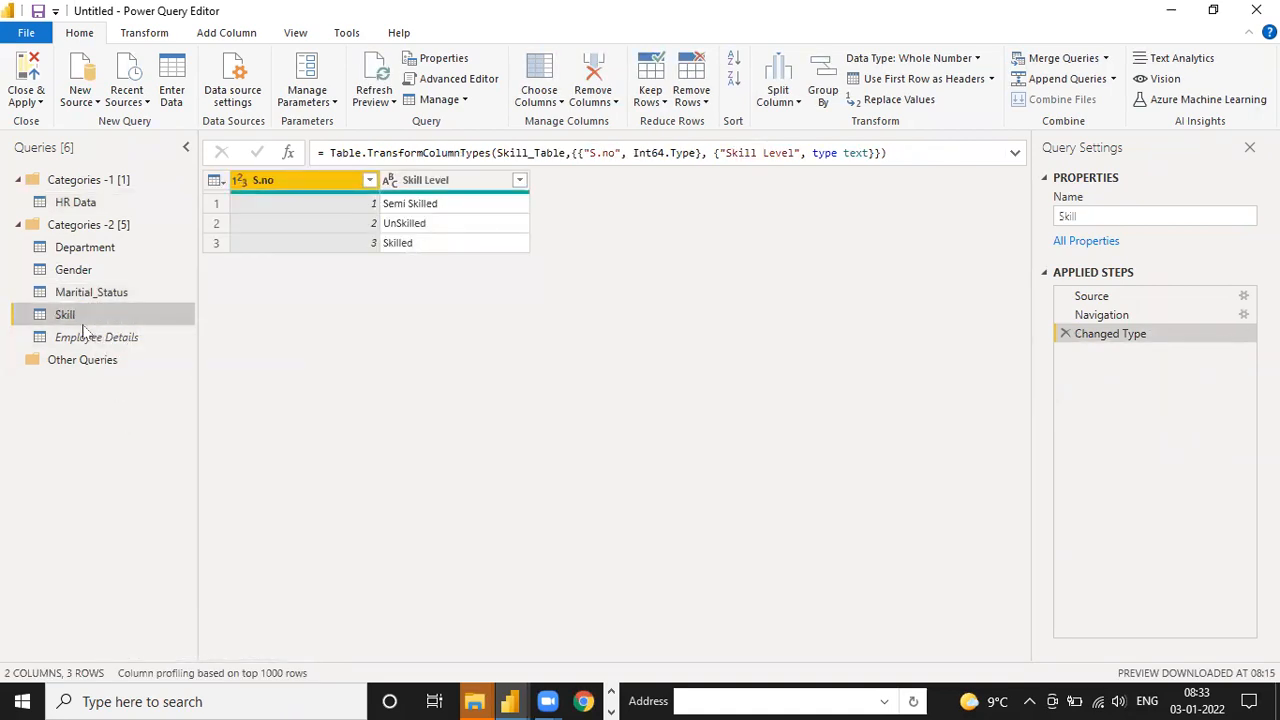
right_click(70, 330)
left_click(112, 431)
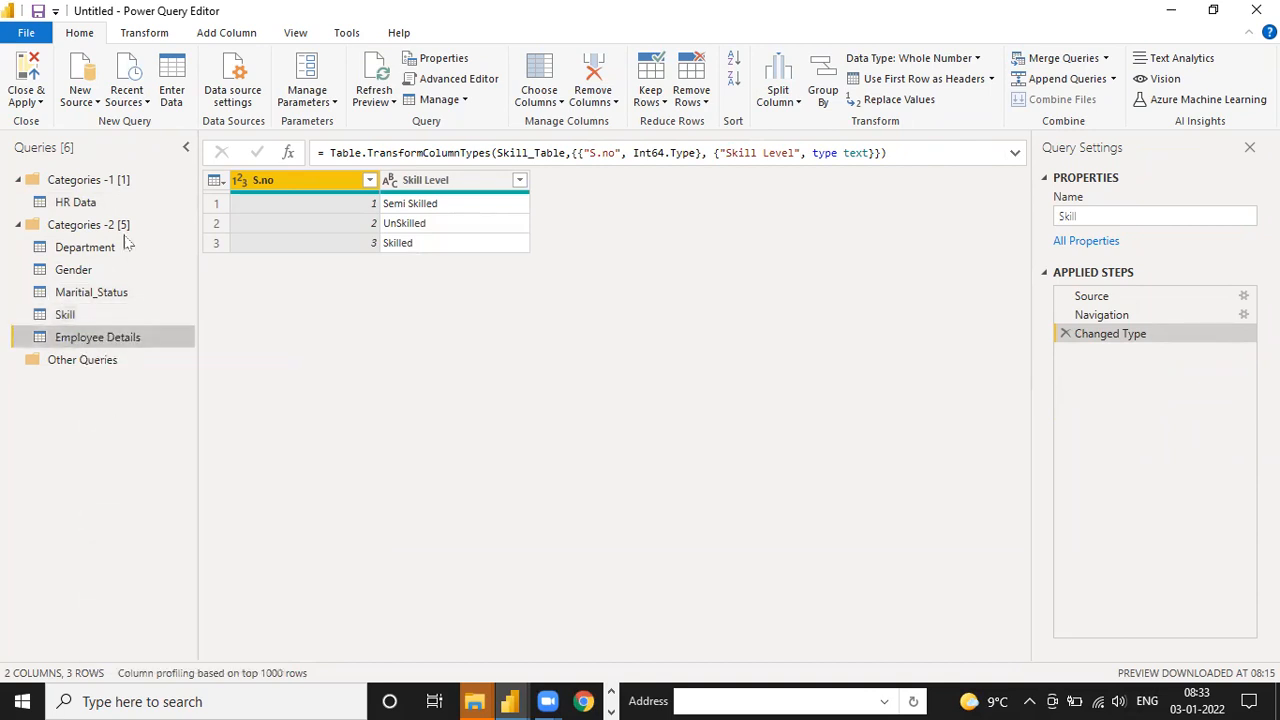
left_click(39, 101)
left_click(53, 126)
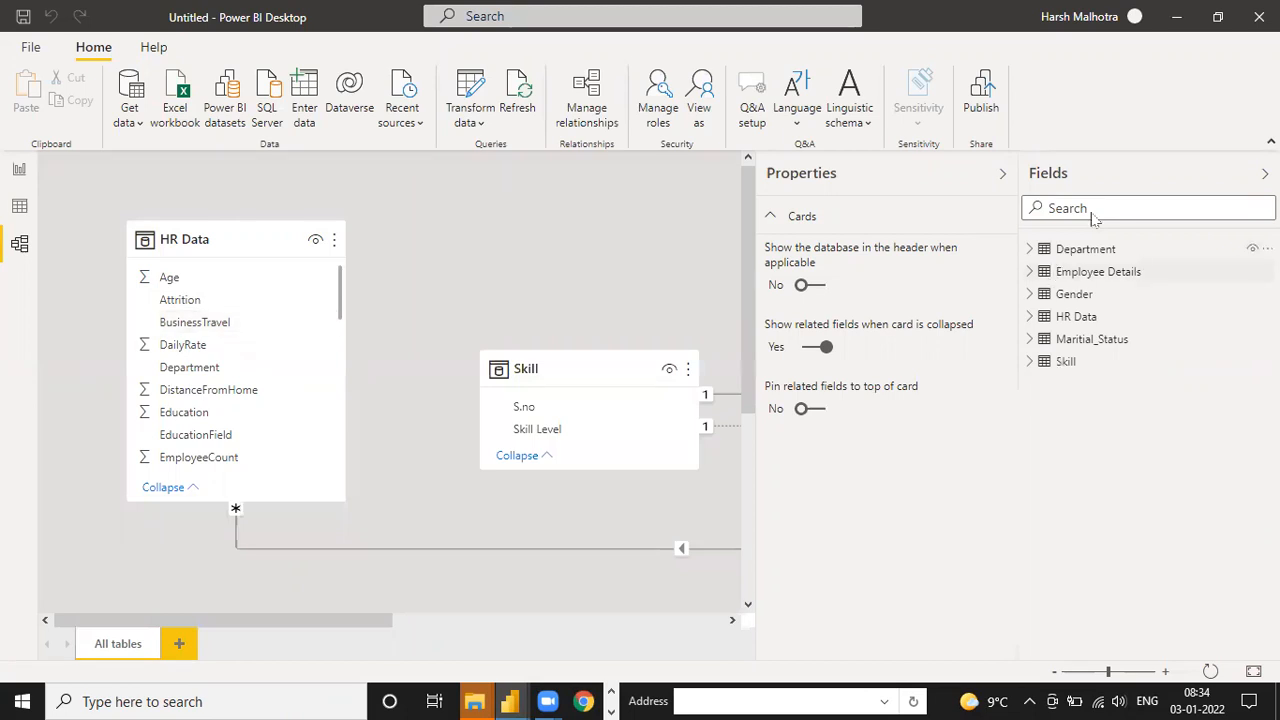
Collapse the Properties and Fields panes and arrange the Skill, Department and Maritial_Status cards in an upper row, with Gender below Maritial_Status
left_click(1003, 173)
left_click(1265, 174)
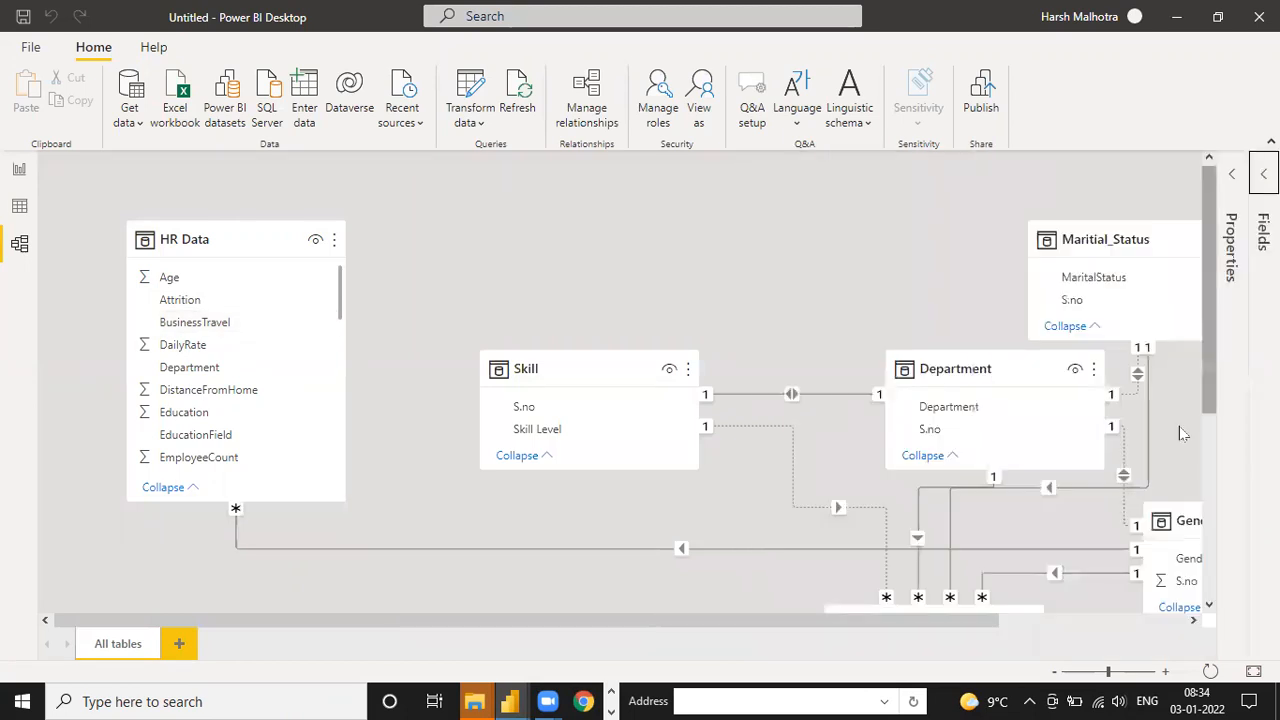
left_click(1097, 673)
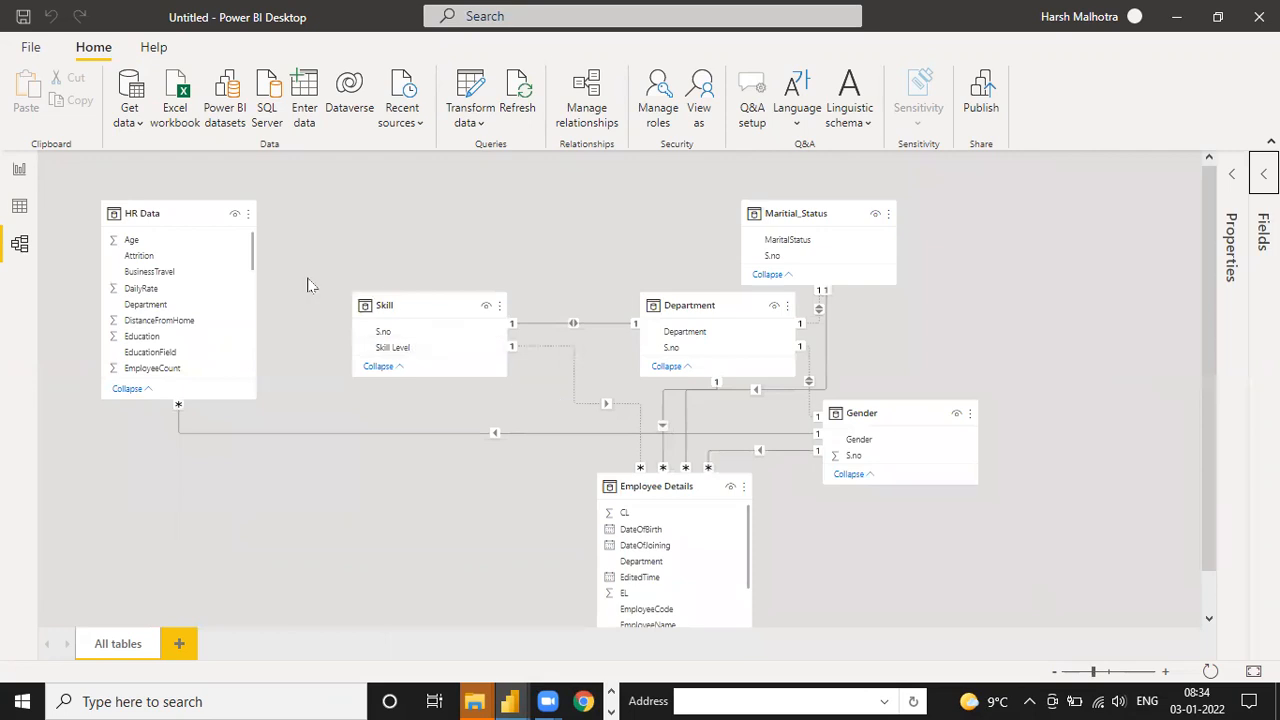
left_click_drag(384, 300, 369, 214)
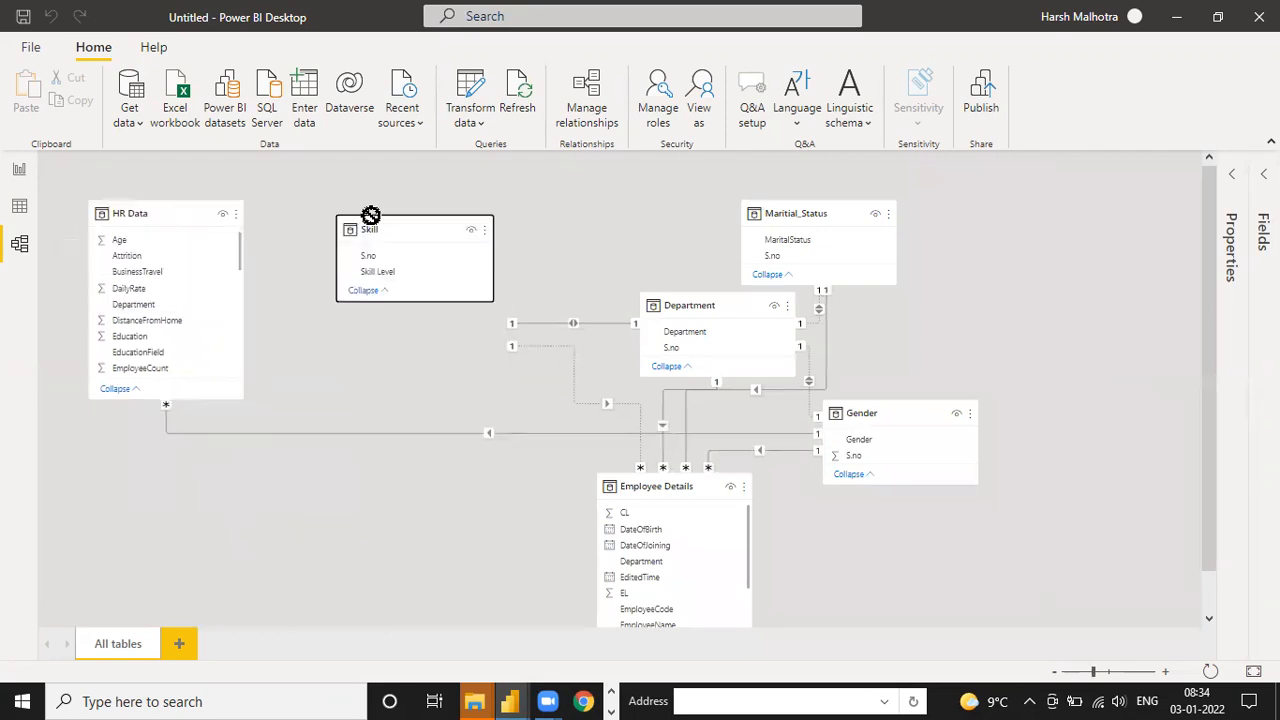
left_click_drag(706, 329, 670, 225)
left_click_drag(800, 213, 995, 213)
left_click_drag(903, 412, 995, 375)
Place the Employee Details card below the Department card in the model diagram and lengthen it to show more fields
left_click_drag(674, 474, 441, 374)
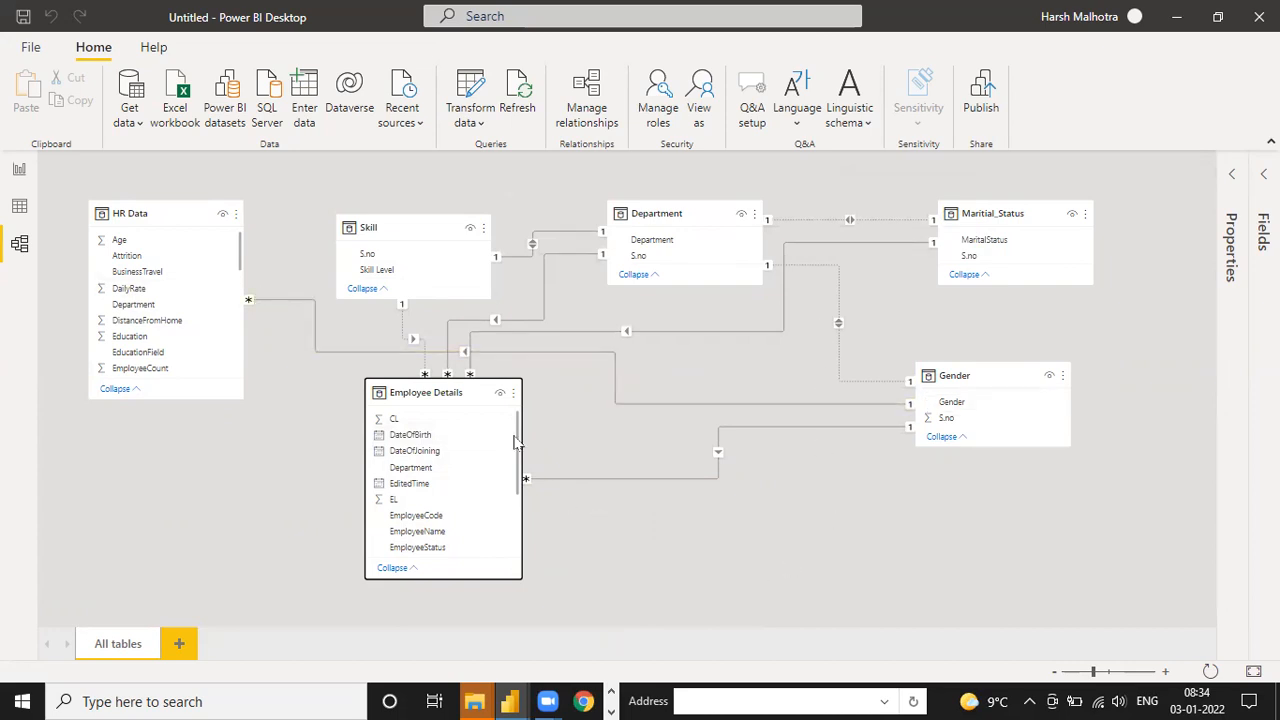
left_click_drag(456, 388, 740, 383)
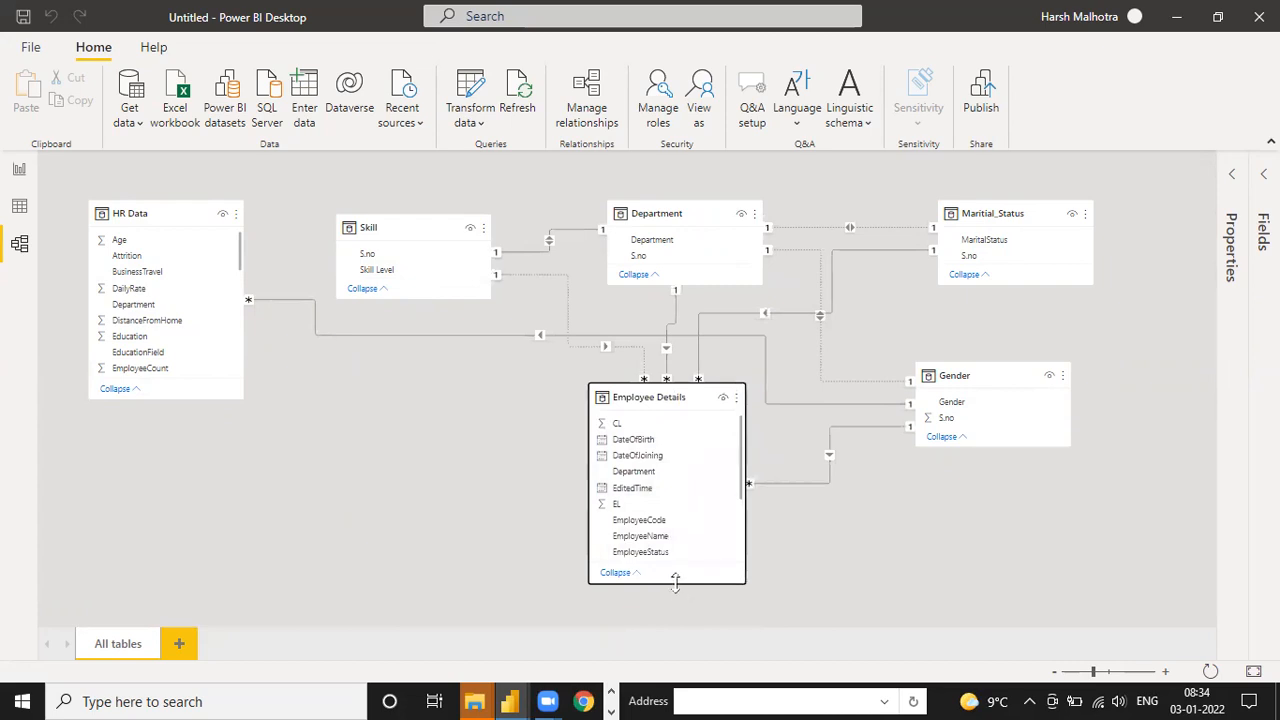
left_click_drag(674, 582, 676, 621)
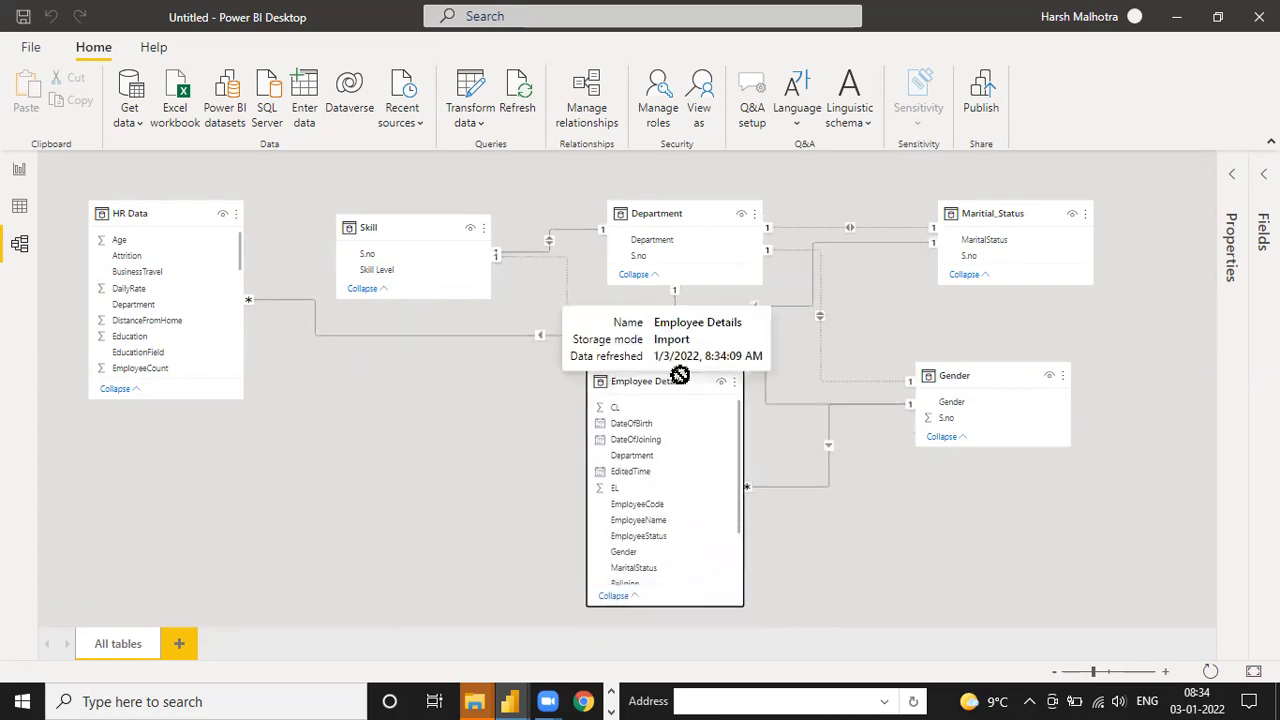
Search Windows for "note", open Notepad and maximize its window
left_click(277, 700)
type("note")
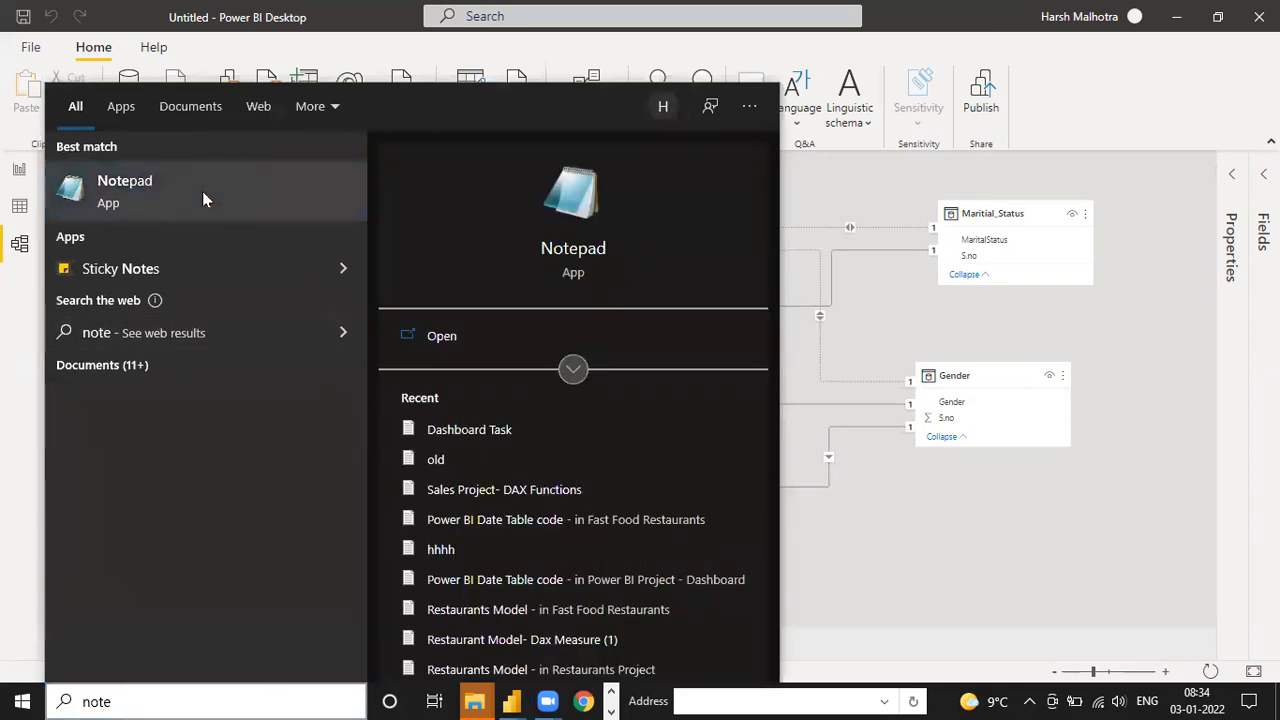
left_click(203, 200)
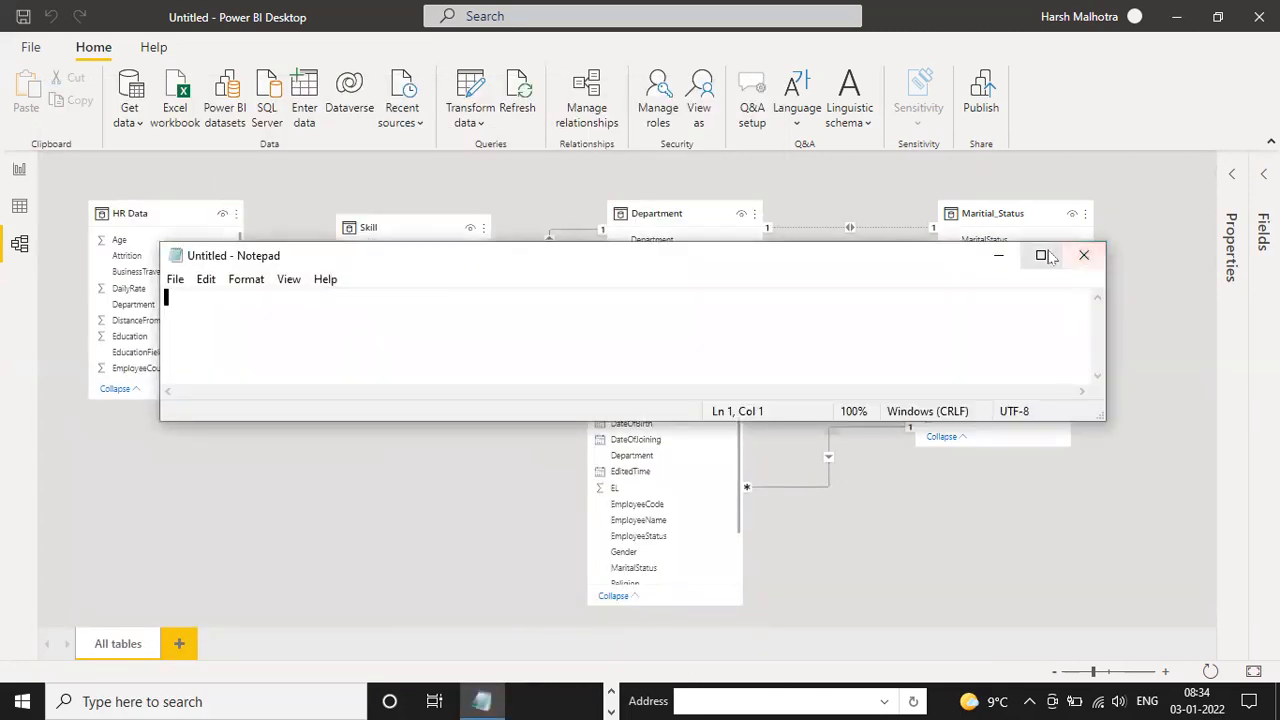
left_click(1040, 255)
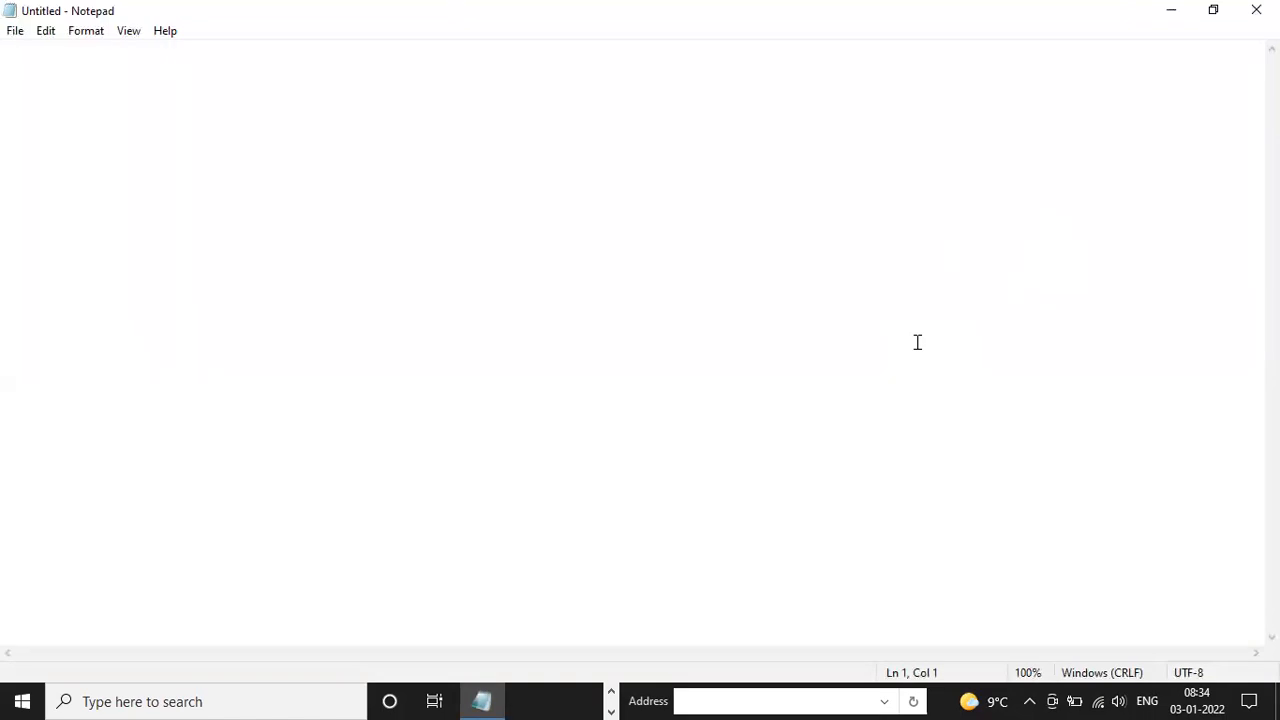
Write the headings "Fact Table" and "Dim Table" in the blank note, leaving empty lines between them
type("Fact Tab;e")
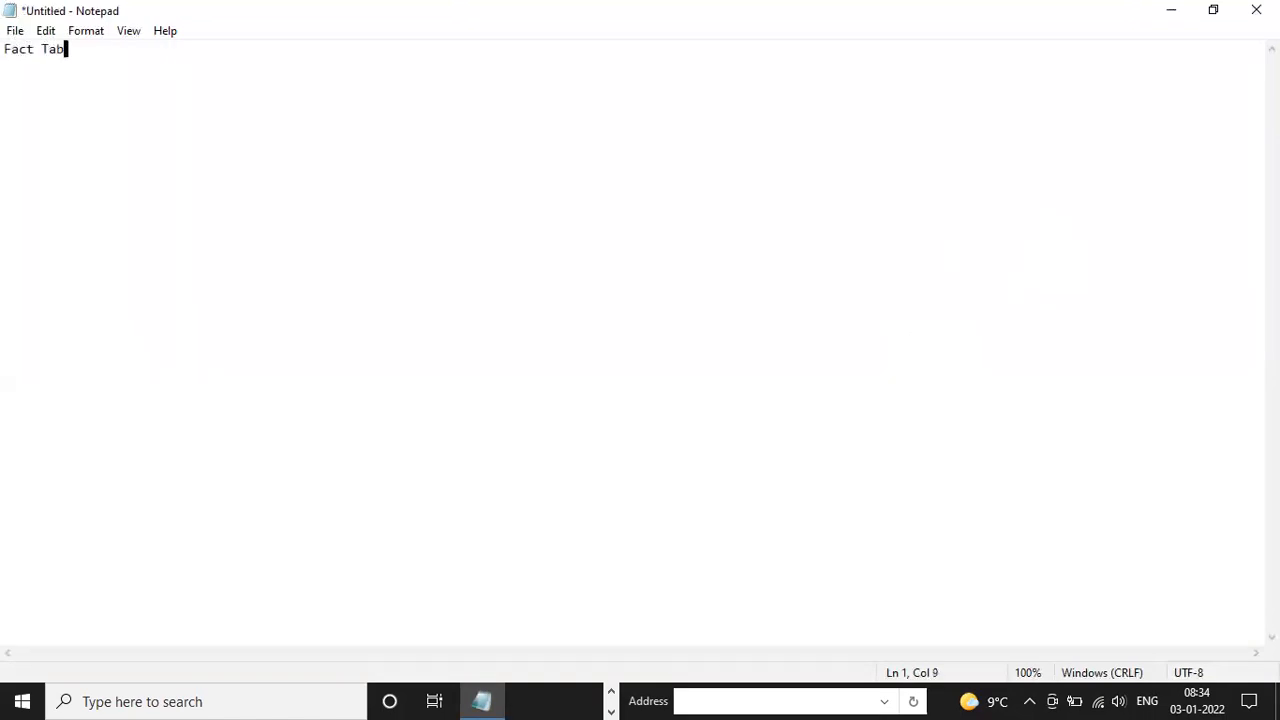
key("BackSpace")
key("BackSpace")
type("le")
key("Return")
key("Return")
key("Return")
type("Dim Table")
key("Return")
key("Return")
Under the Fact Table heading, add the lines "- Complete data of your working" and "Sales Dashboard"
type("=-")
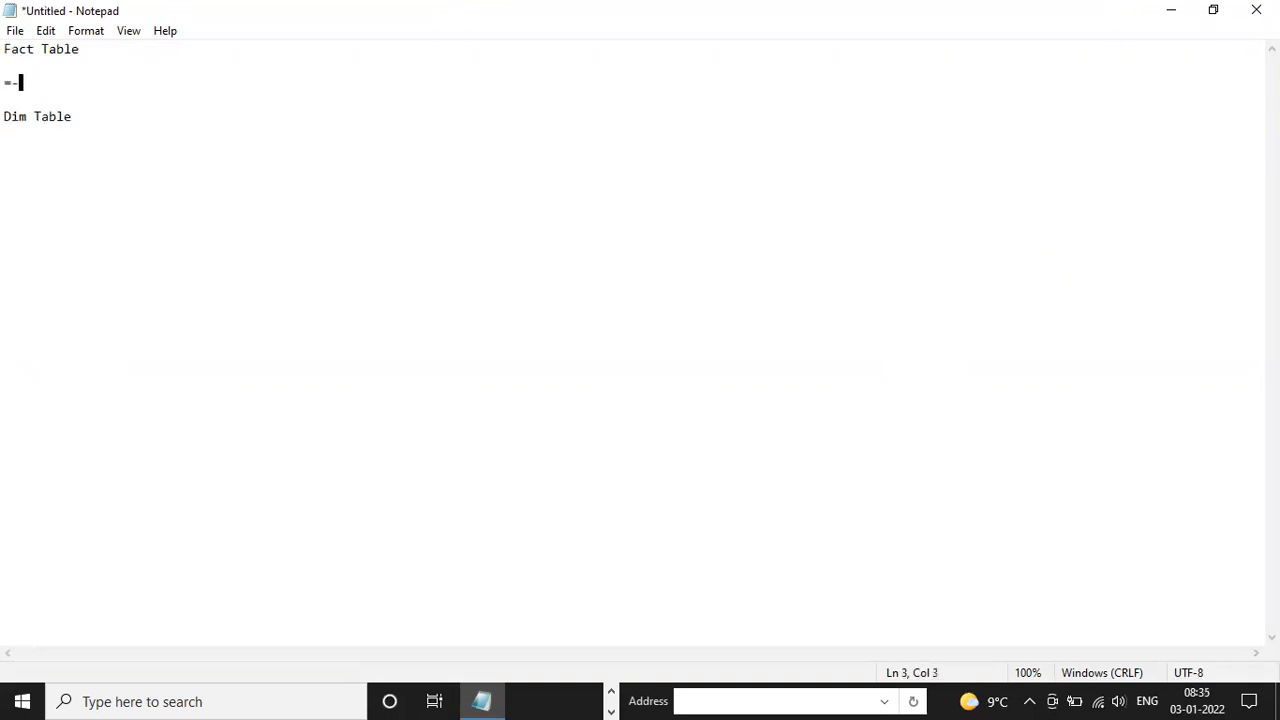
type(" Complete data of oour workim")
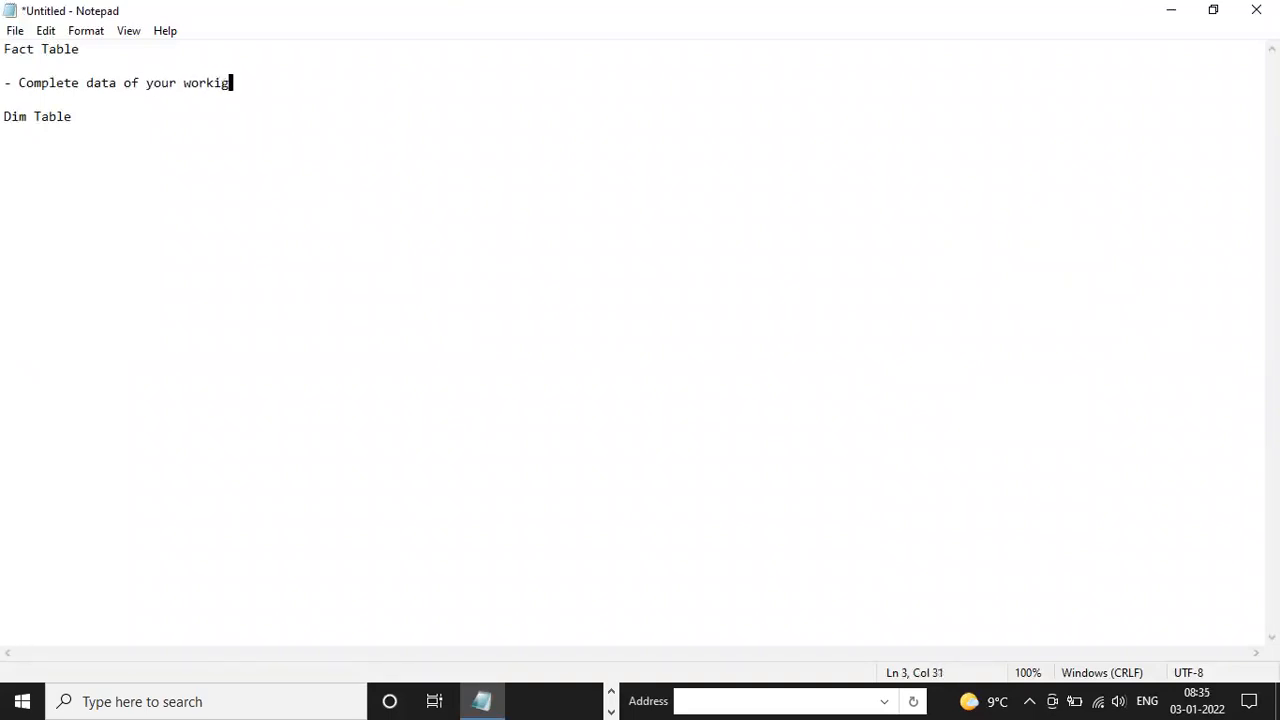
key("Return")
type("Sa")
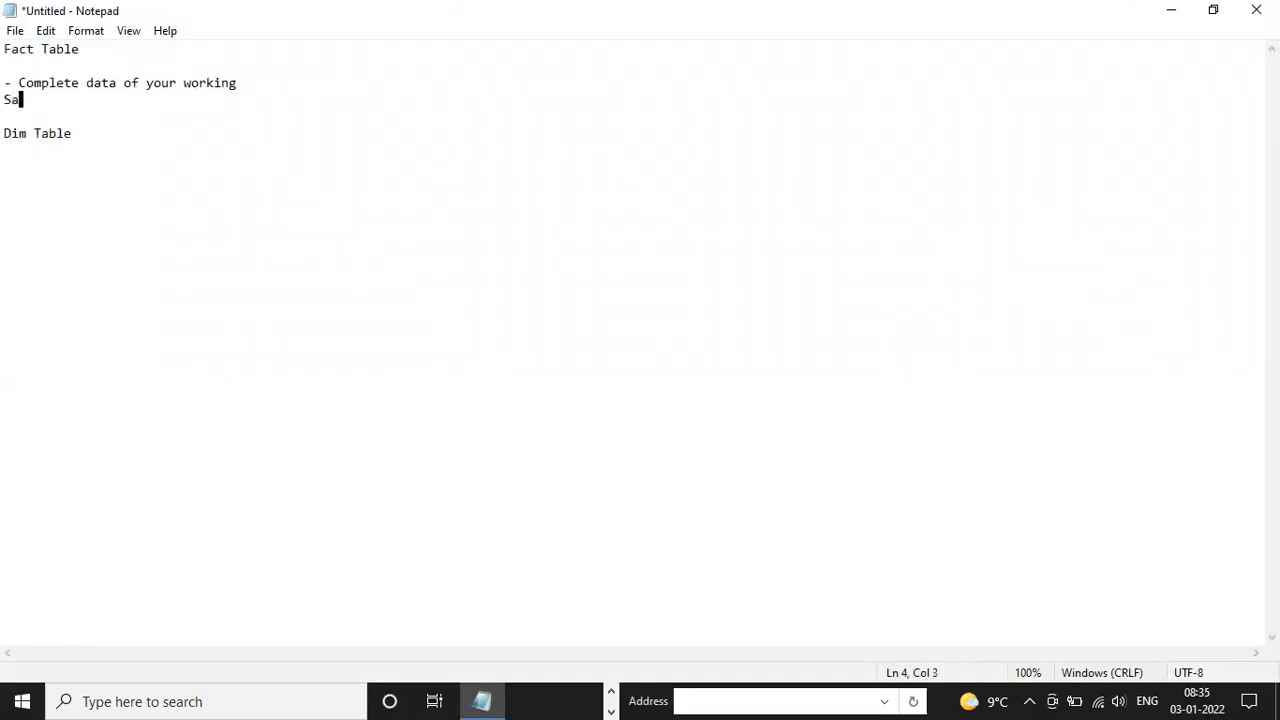
type("les Dashboard")
Add the date range "Jan 1, 2020- Dec 31, 2021" below the Sales Dashboard line
key("Return")
key("Return")
type("Jan 1, 2020-")
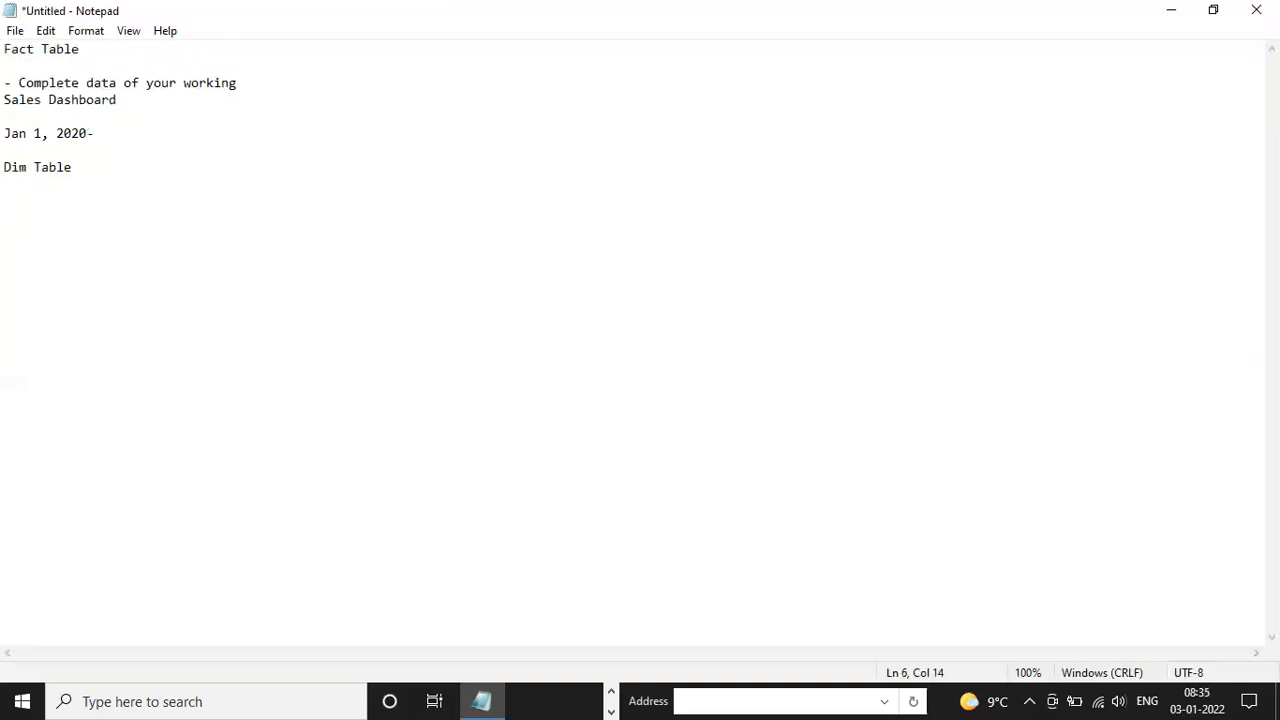
type(" 31, Dec")
key("BackSpace")
key("BackSpace")
key("BackSpace")
key("BackSpace")
key("BackSpace")
key("BackSpace")
key("BackSpace")
key("BackSpace")
type("31, 2021")
left_click_drag(196, 133, 6, 132)
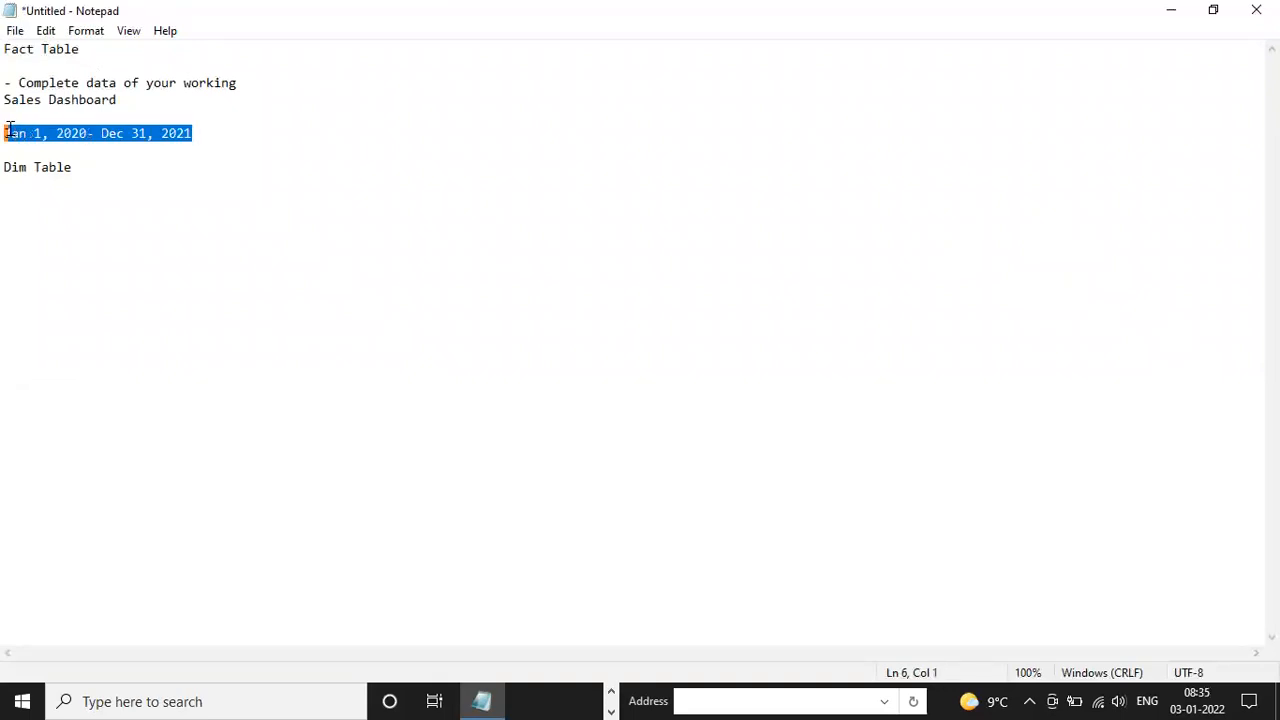
left_click(197, 136)
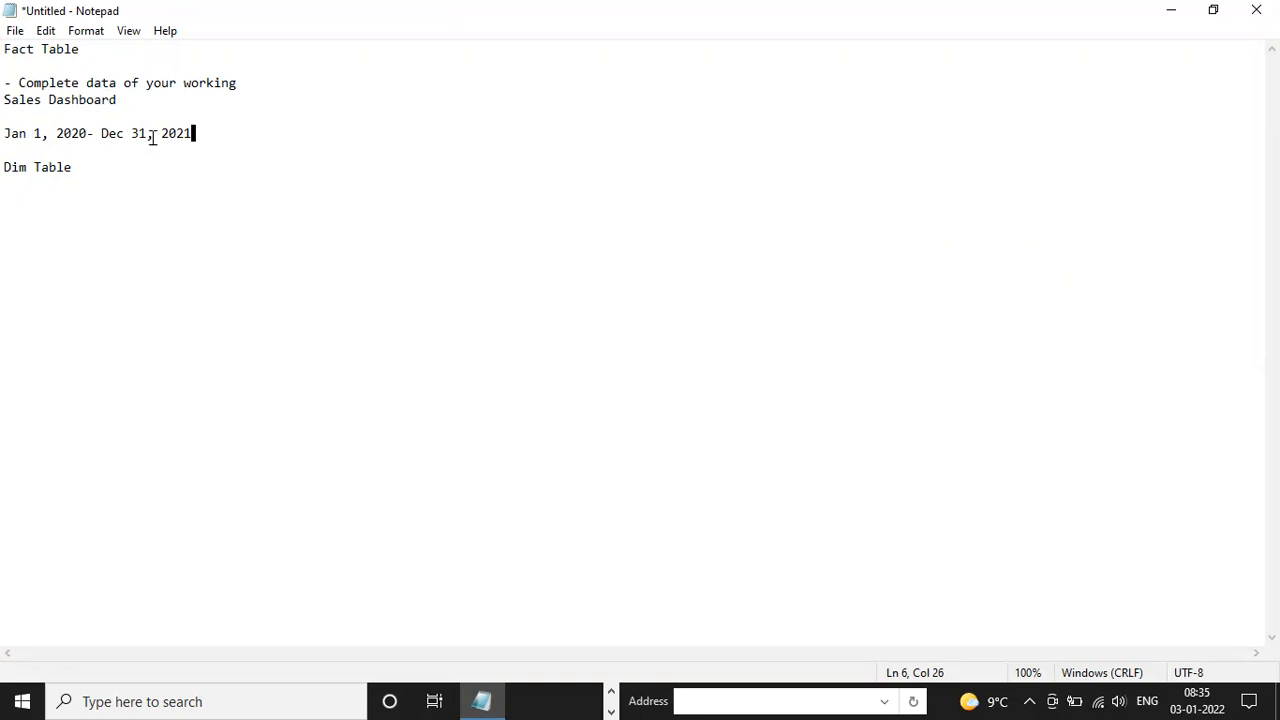
Below the date range, add the lines "2 Years - 1 days" and "1 Days- 500 TRansaction"
key("Return")
key("Down")
type("2 Years - 1 days")
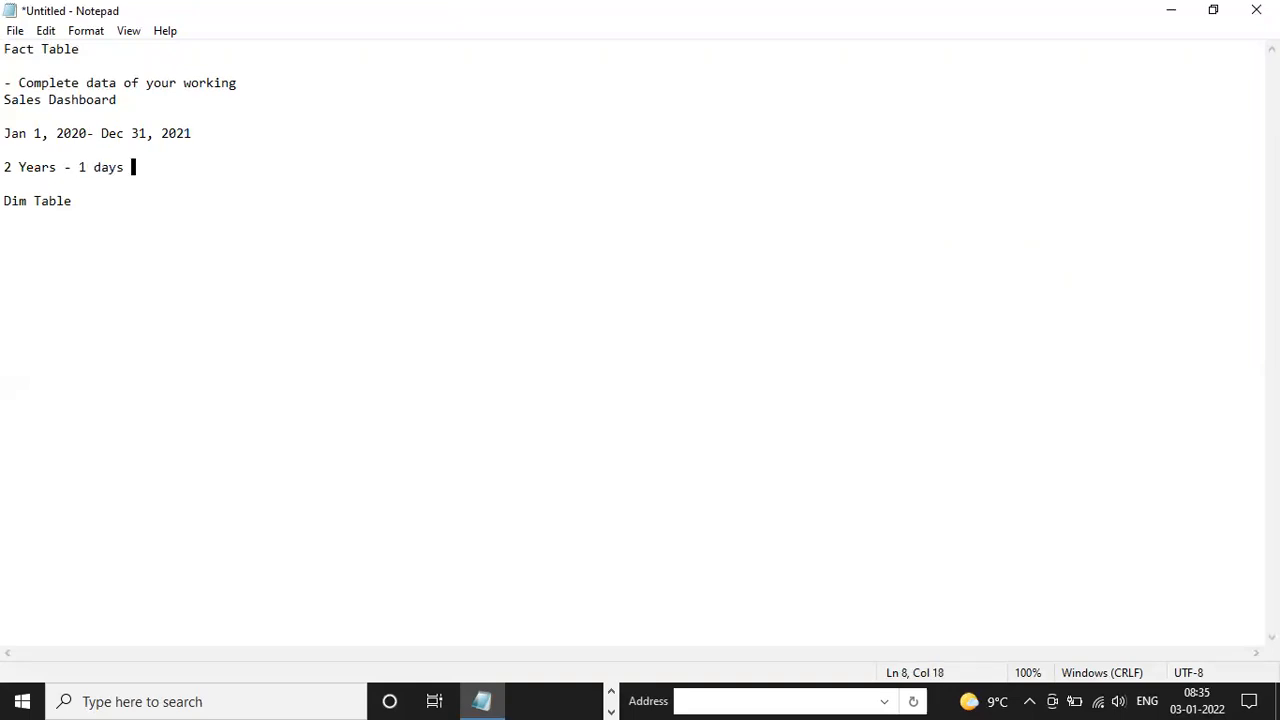
key("Return")
type("1 Days")
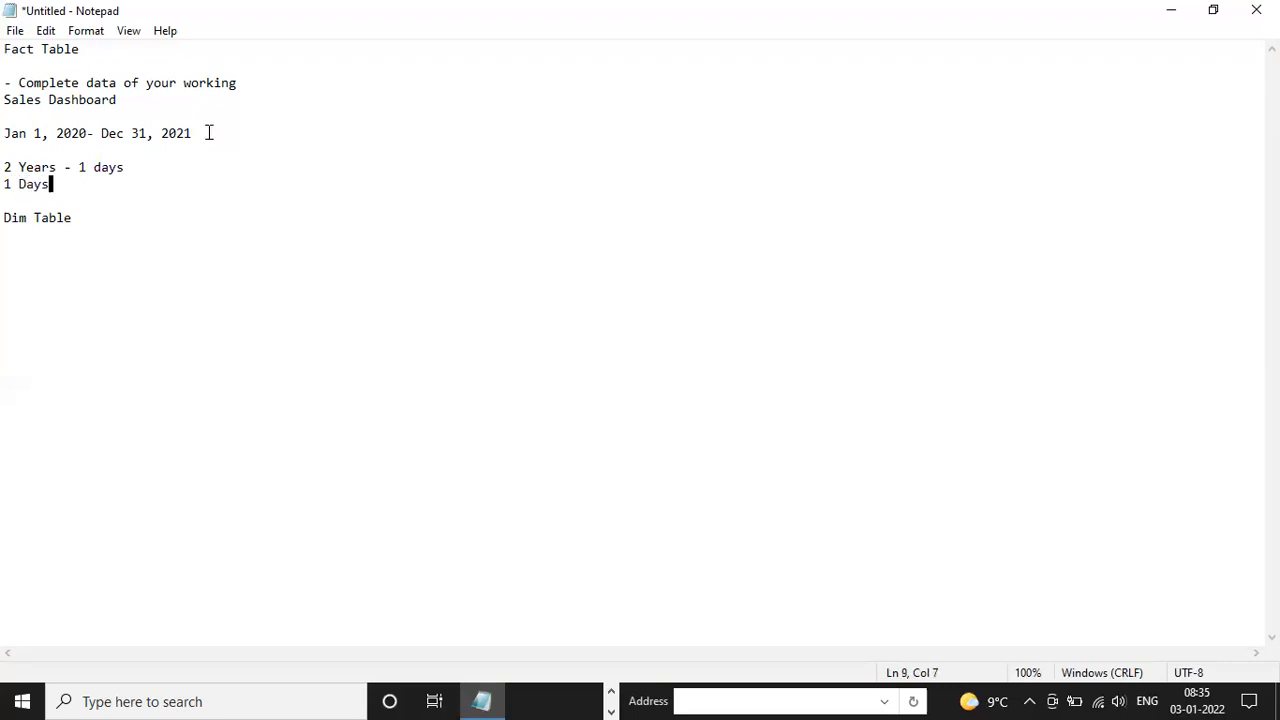
type("-")
type("0")
key("BackSpace")
key("BackSpace")
type("00 TRansa")
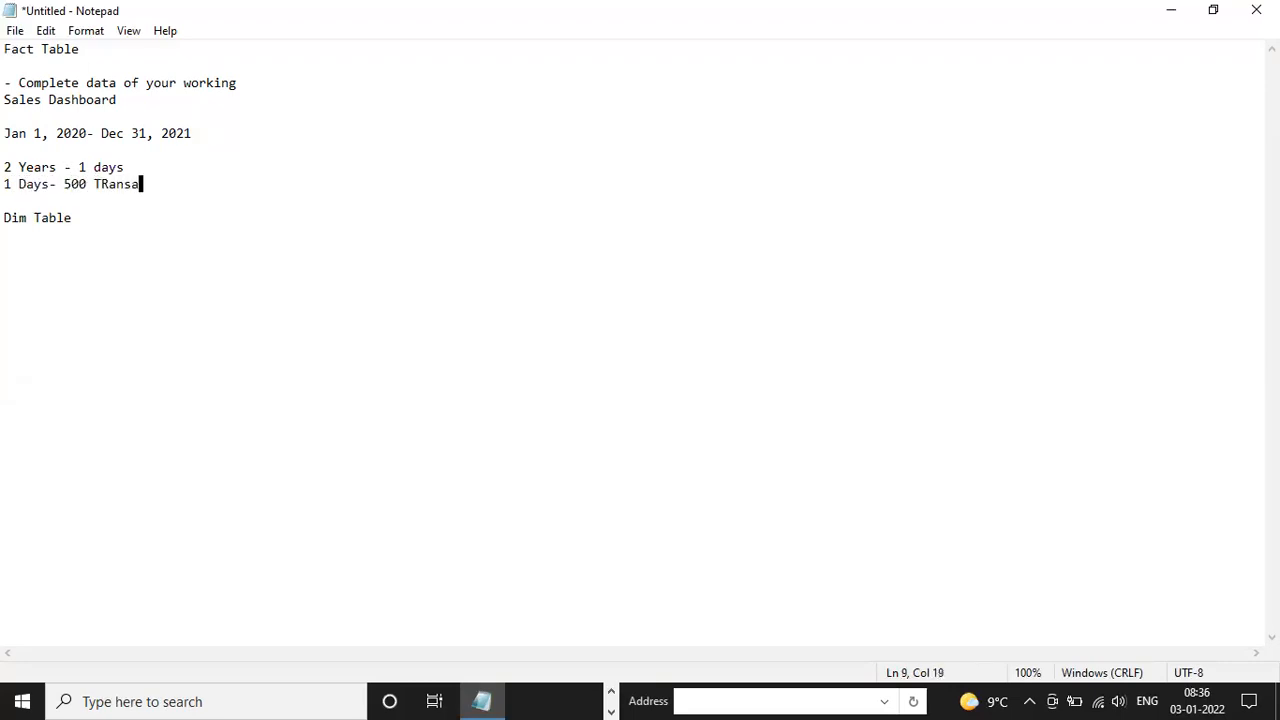
type("ction")
key("Return")
key("Return")
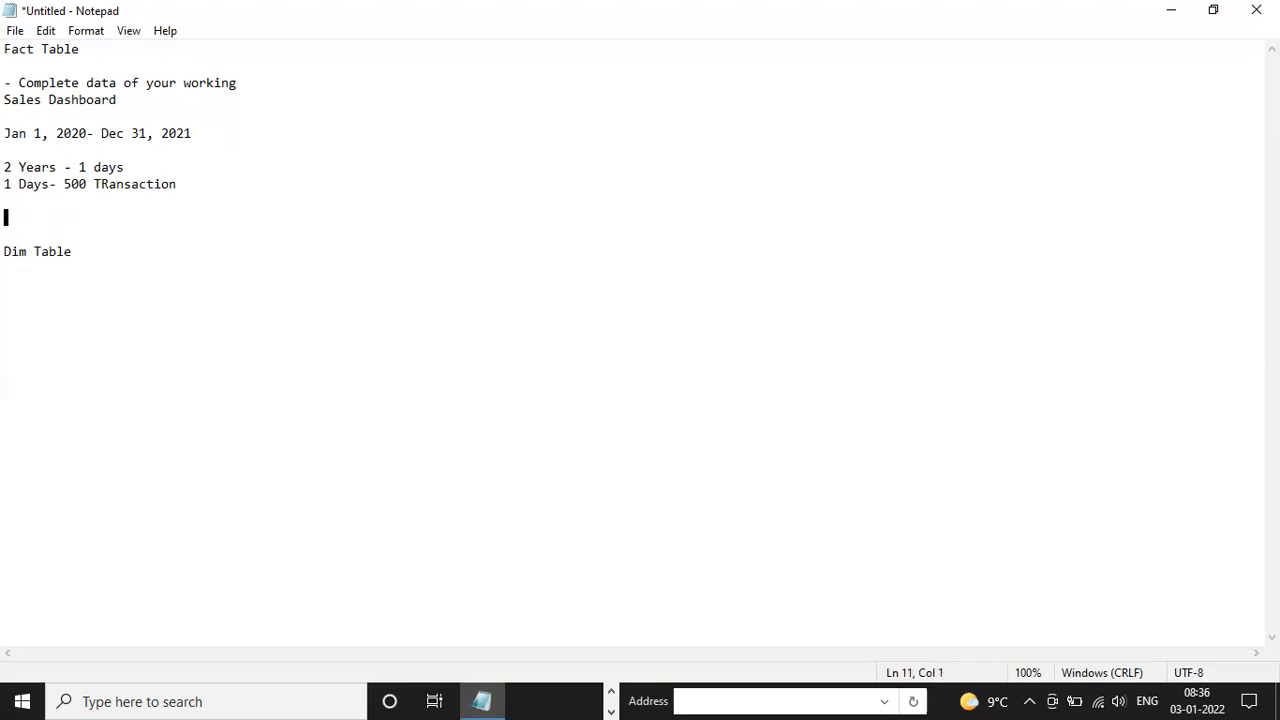
Add the line "State-Unique- 29 ( India)" between the transaction line and the Dim Table heading
left_click(188, 176)
left_click_drag(195, 184, 51, 184)
left_click(74, 205)
left_click_drag(58, 184, 176, 184)
left_click(177, 200)
left_click(177, 211)
type("State-U")
key("BackSpace")
type("Unique- ")
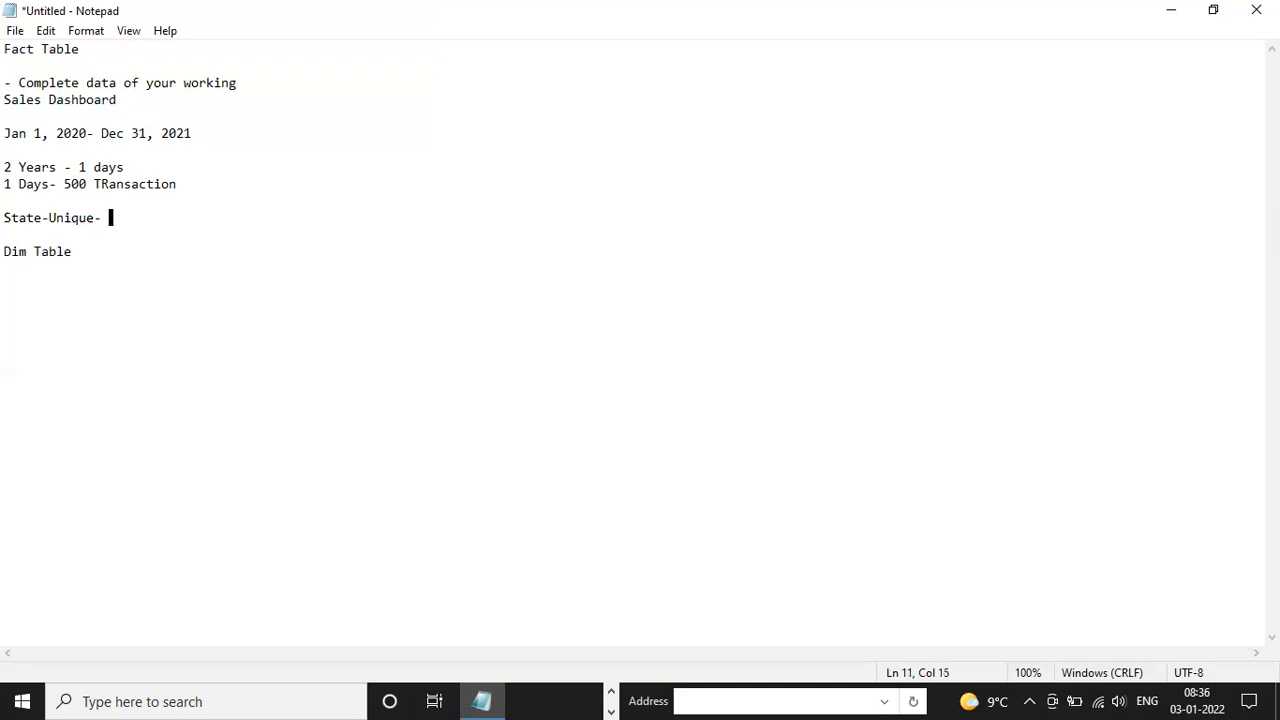
type("29 ( India)")
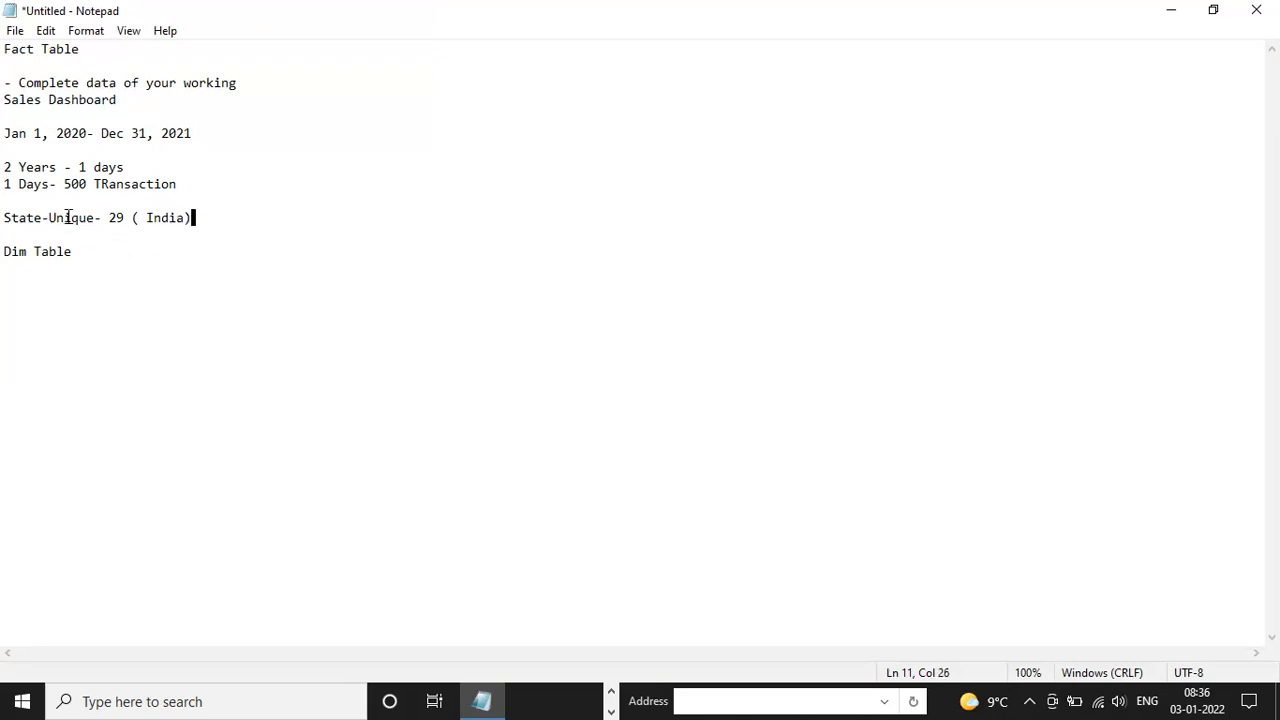
Compare the unique state line with the date range and daily transaction lines by highlighting them in the note
left_click_drag(206, 217, 128, 233)
left_click(220, 218)
left_click_drag(222, 187, 7, 168)
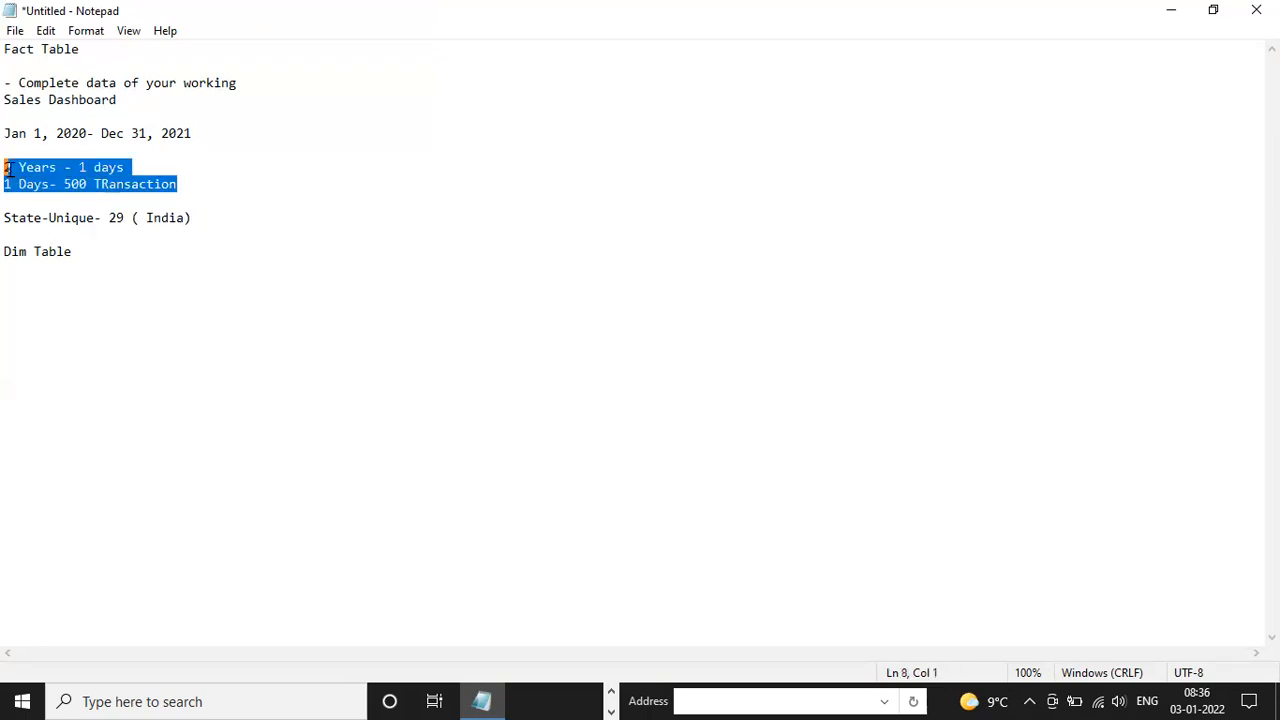
left_click(197, 181)
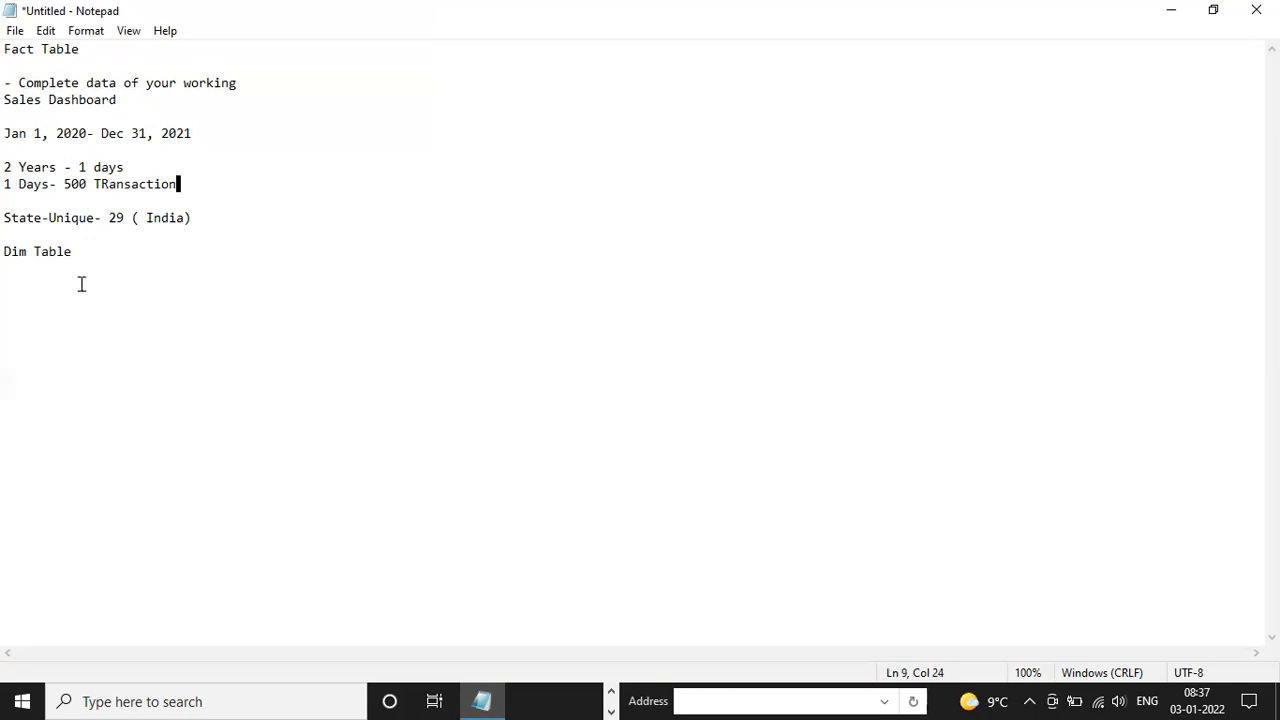
left_click_drag(194, 184, 6, 83)
left_click(56, 135)
left_click_drag(6, 133, 186, 180)
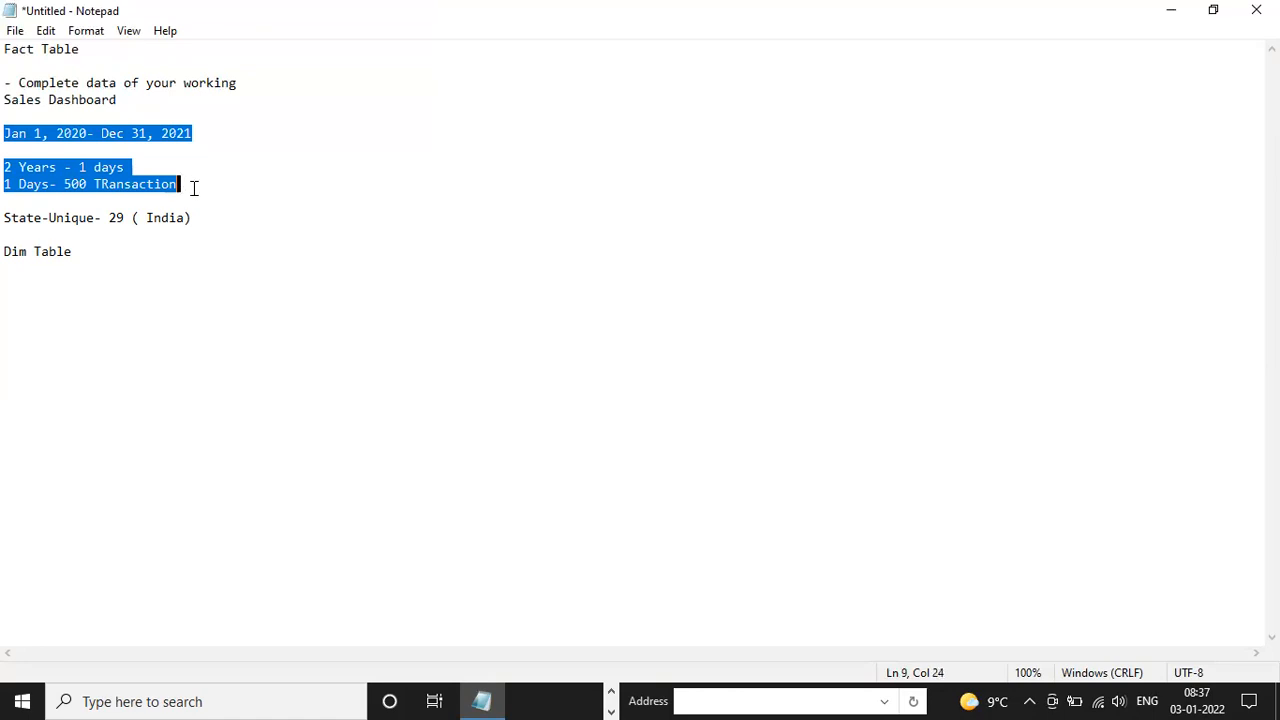
left_click_drag(180, 183, 8, 148)
left_click(222, 184)
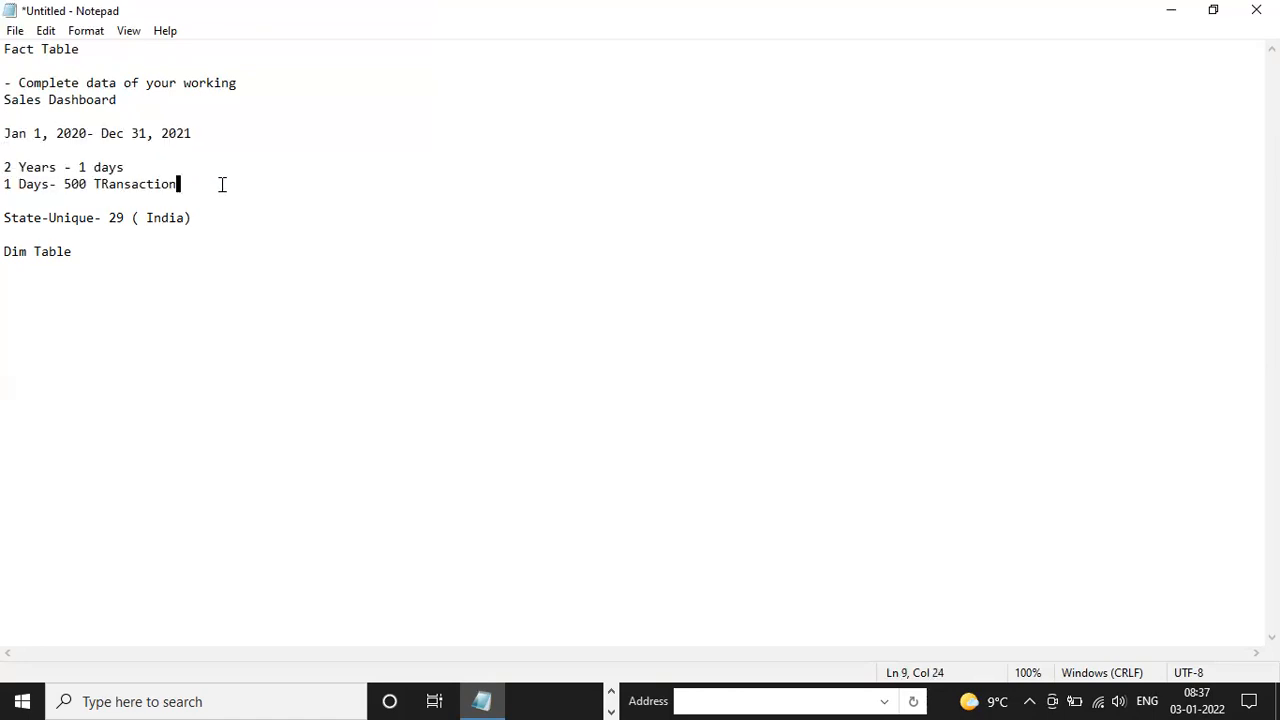
Append "- Duplicate value" to the daily transaction line and add a blank line below it
type("- Duplicate value")
key("Return")
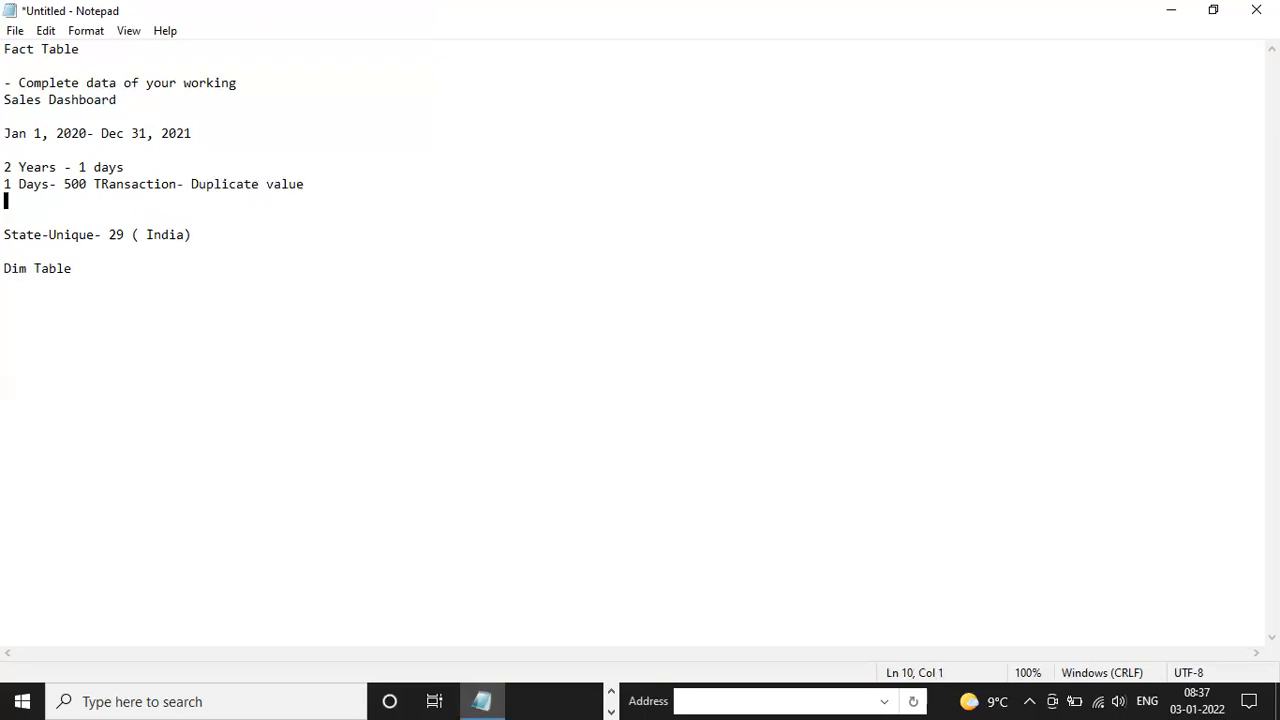
Append "- Unique Value" to the State-Unique line in the note
left_click(233, 232)
type("- ")
type("Uniwi")
key("BackSpace")
key("BackSpace")
type("que Value")
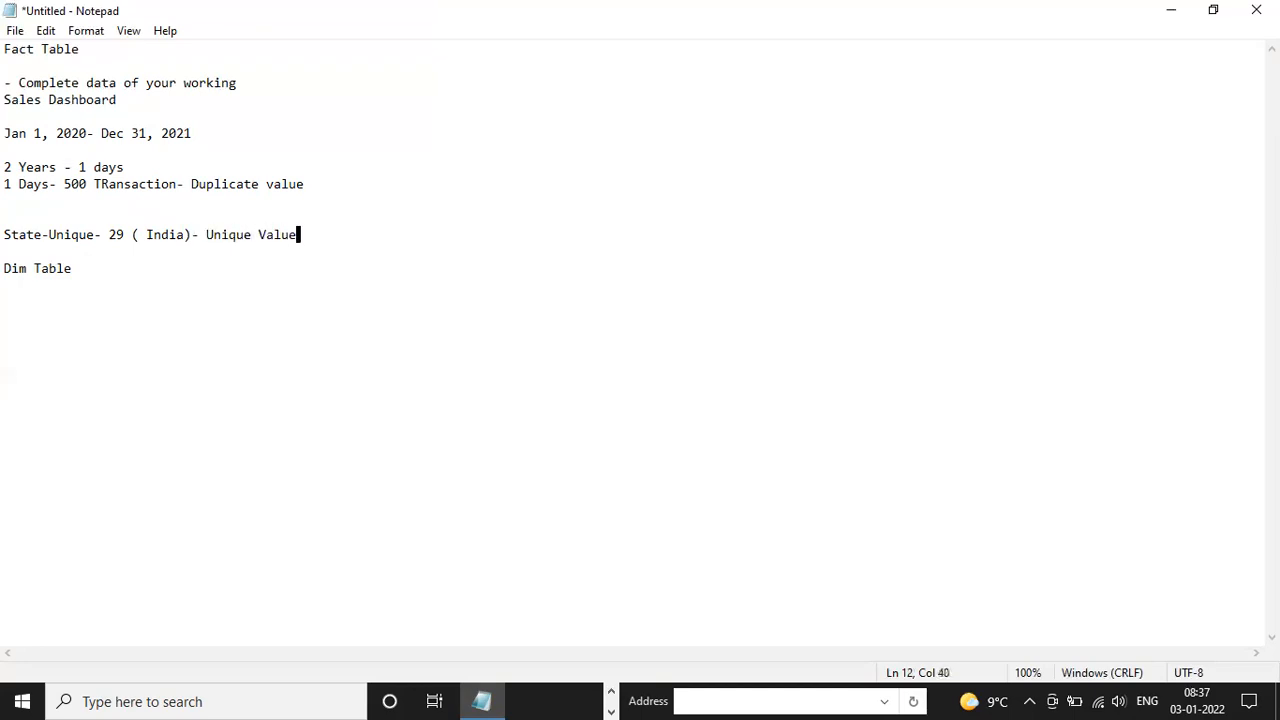
Switch to Power BI Desktop and view the rows of the Department table in the data view
left_click(612, 693)
left_click(612, 694)
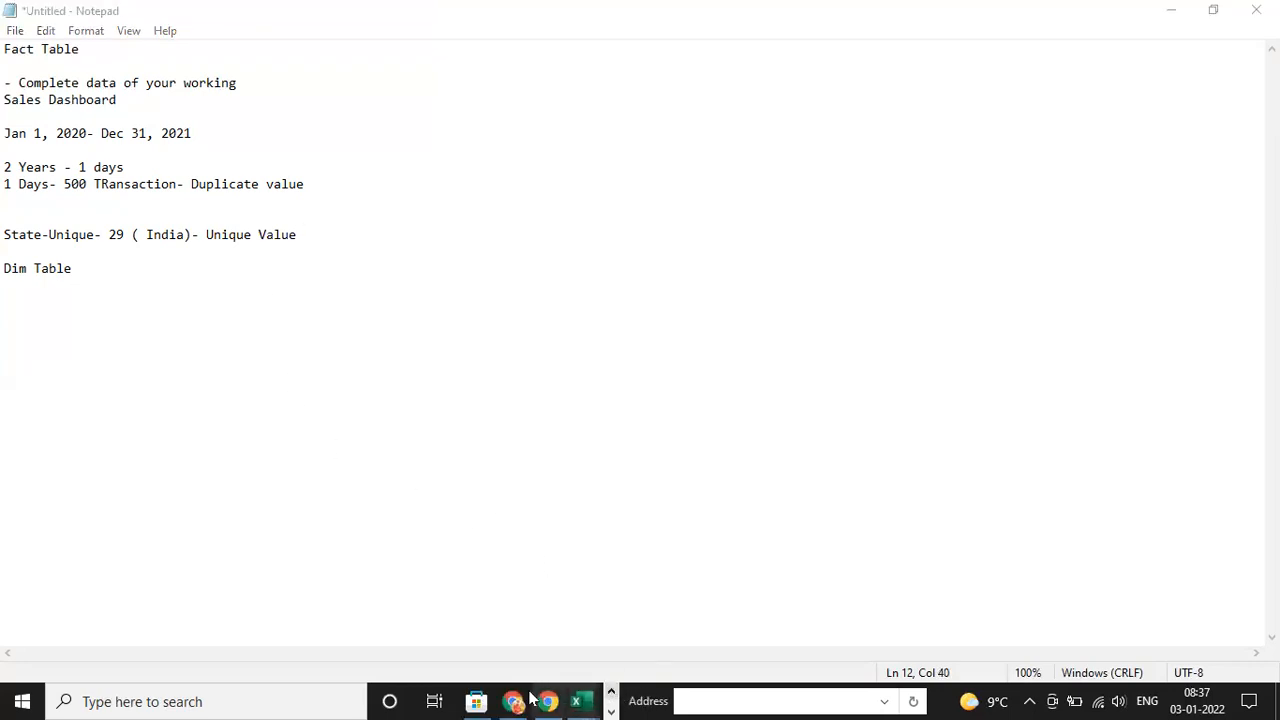
left_click(612, 693)
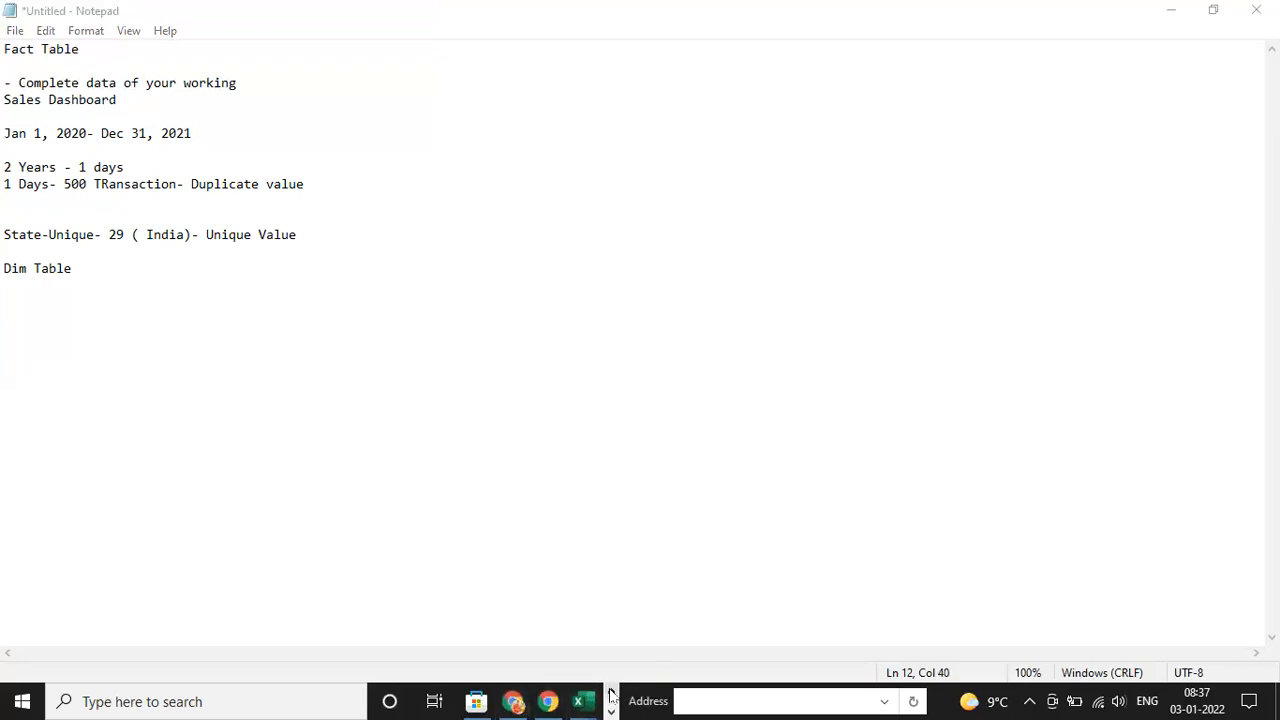
mouse_move(515, 700)
left_click(590, 620)
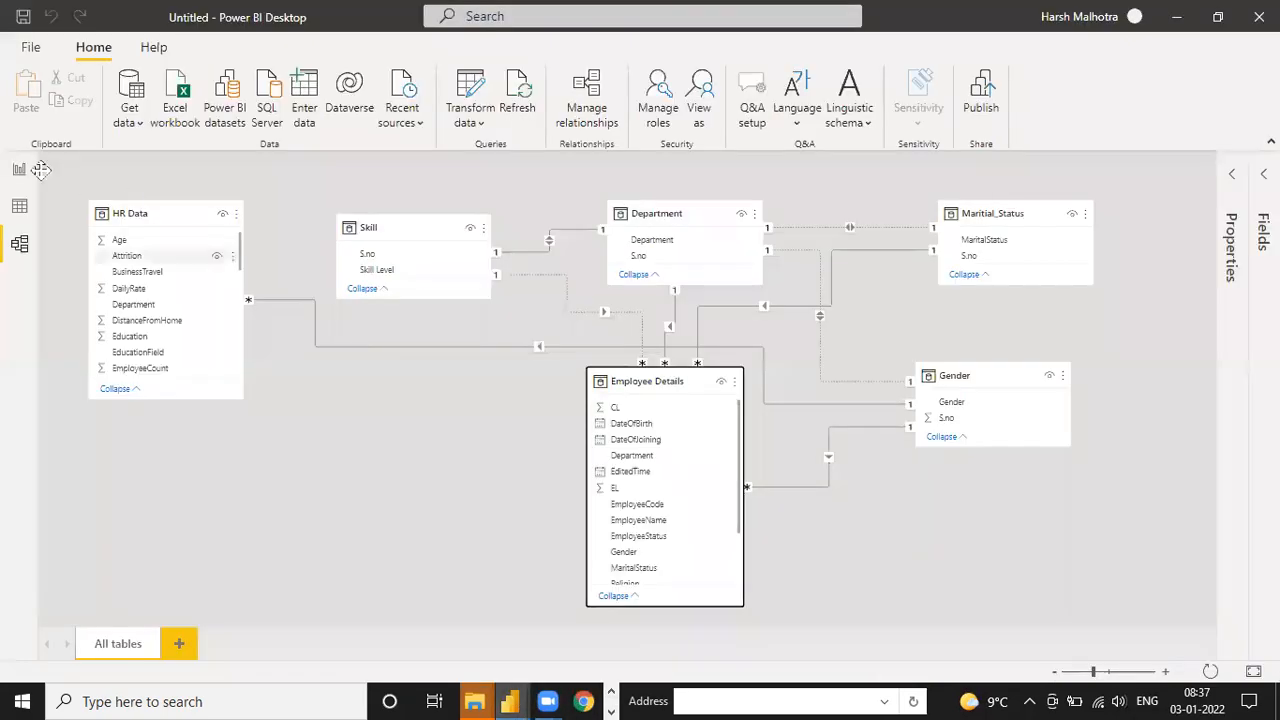
left_click(19, 206)
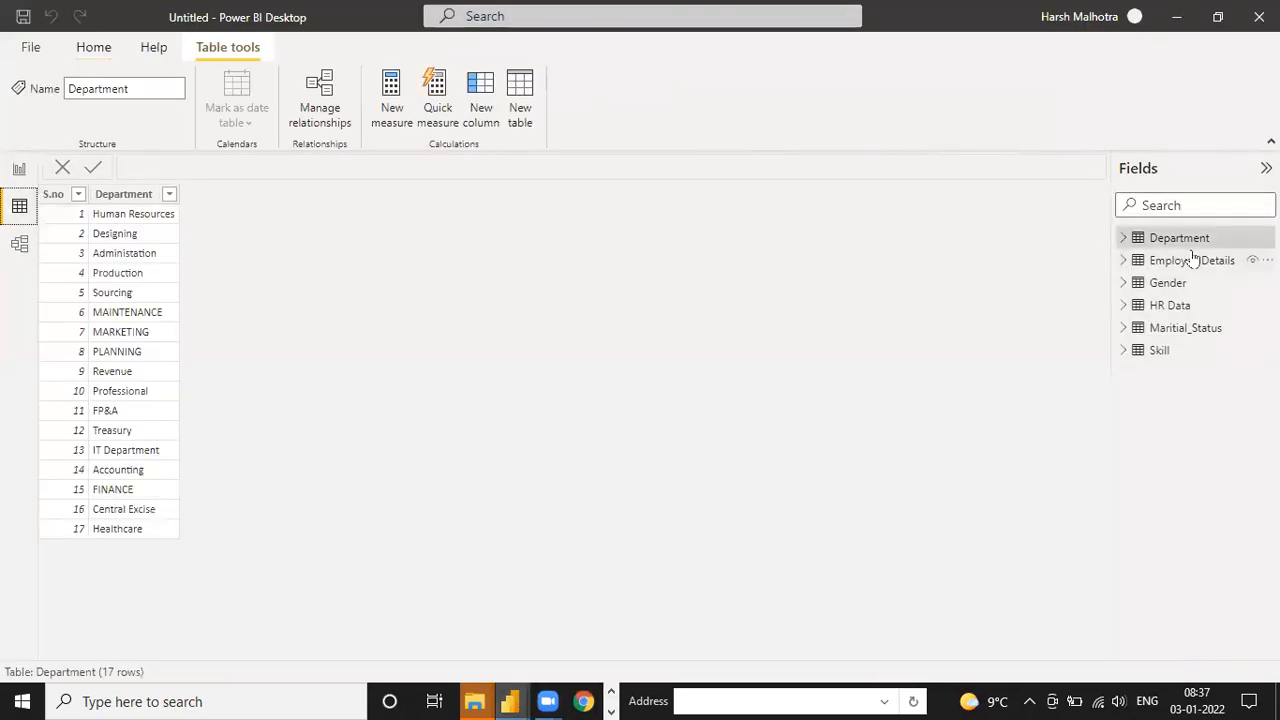
left_click(1195, 259)
left_click(1183, 240)
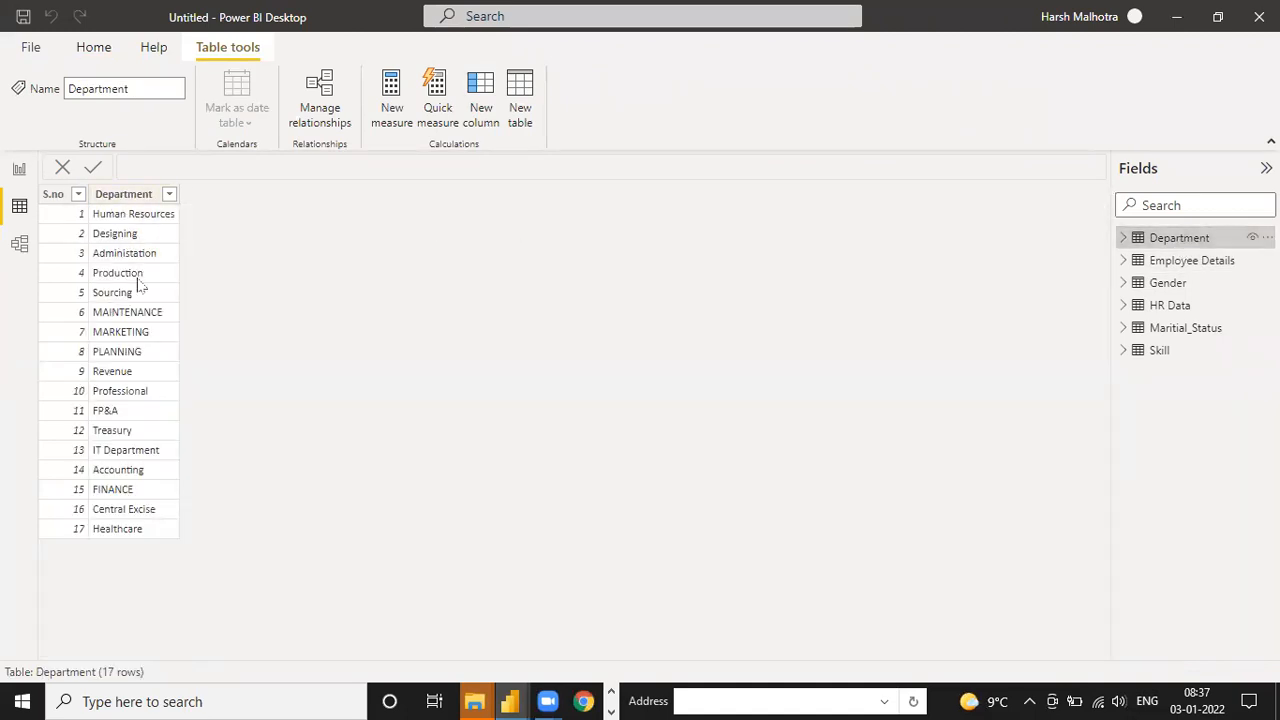
Examine the Employee Details table across all its columns, through to ResignReason
left_click(1190, 264)
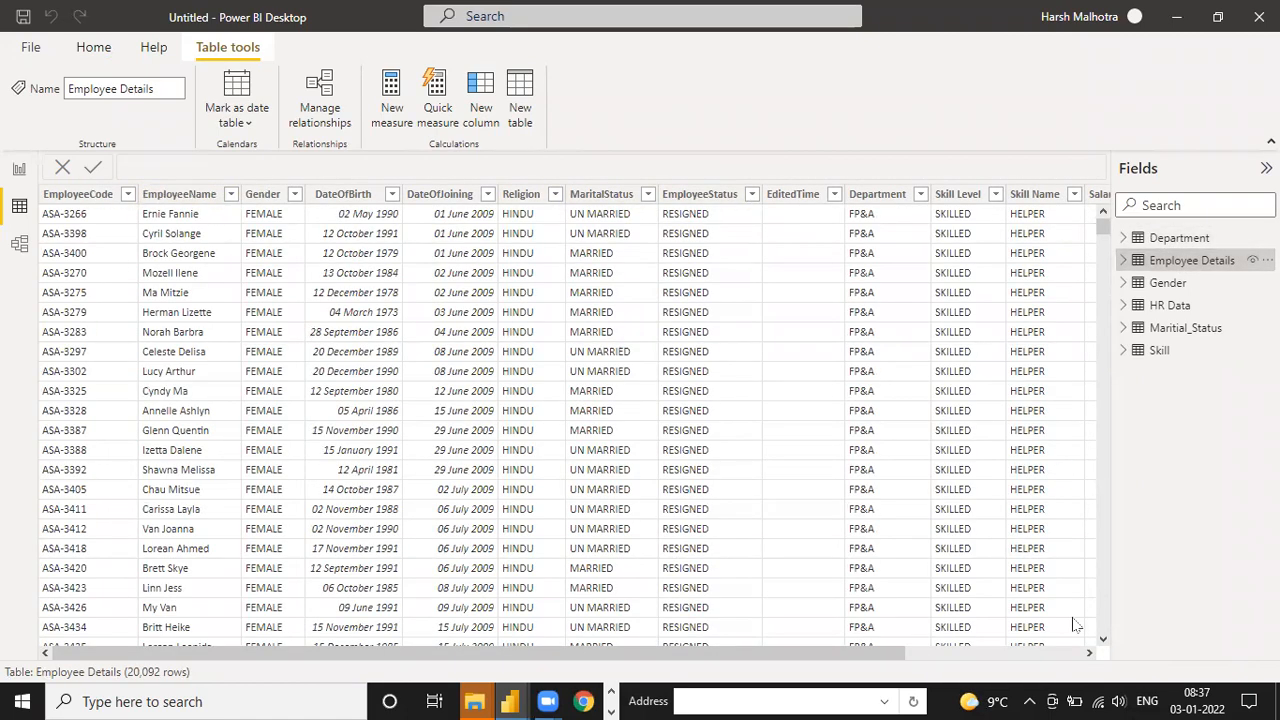
left_click(1089, 653)
left_click(1089, 653)
left_click(1089, 653)
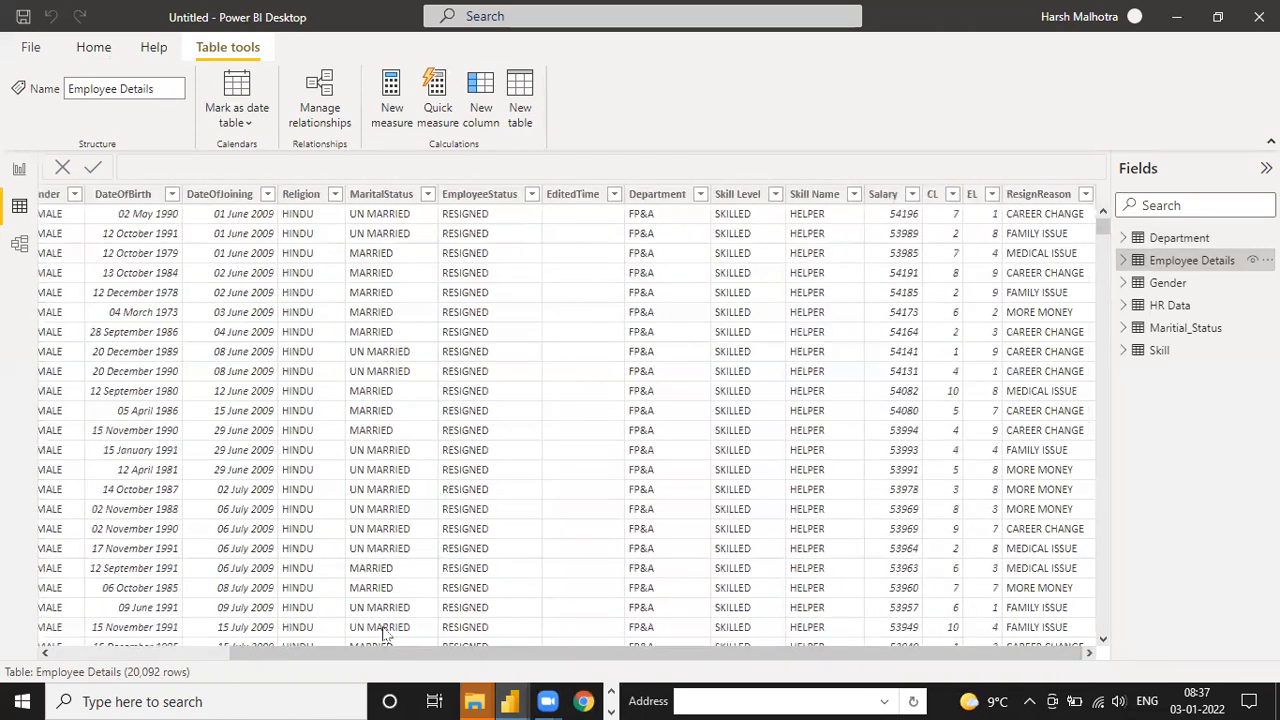
left_click(183, 653)
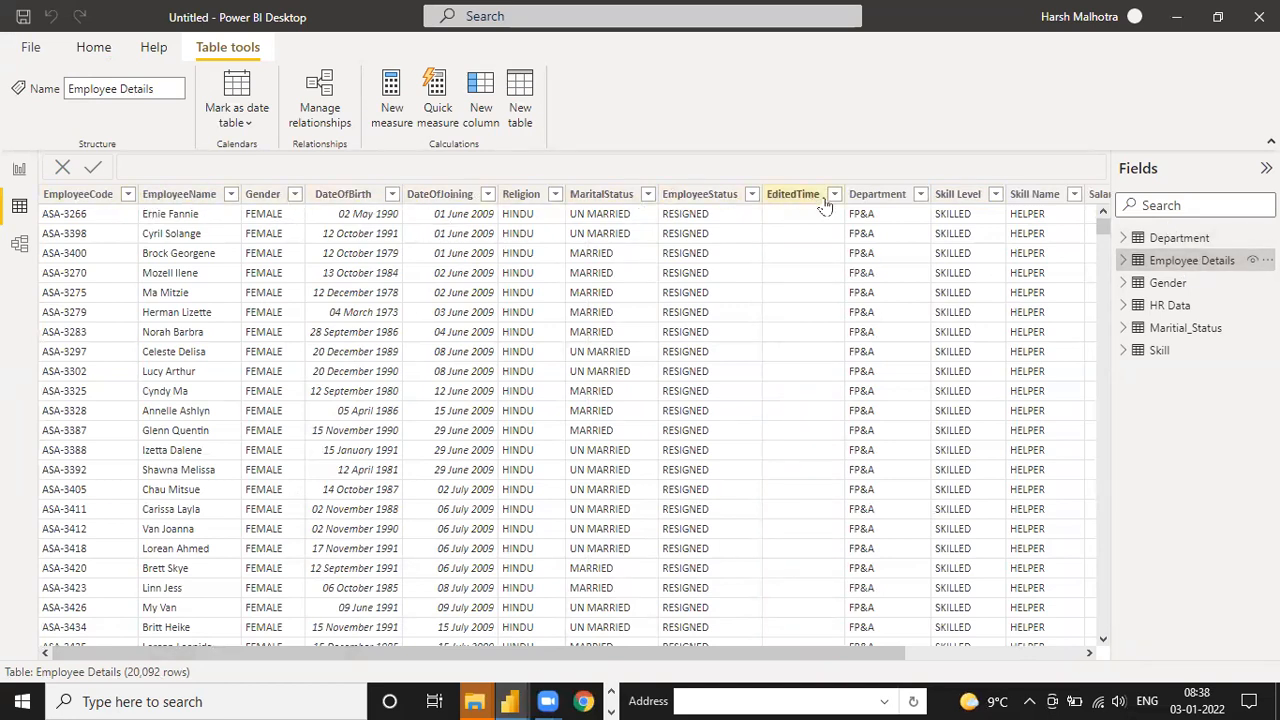
Filter the Employee Details table's Department column to Accounting only and compare it with the Department table
left_click(919, 197)
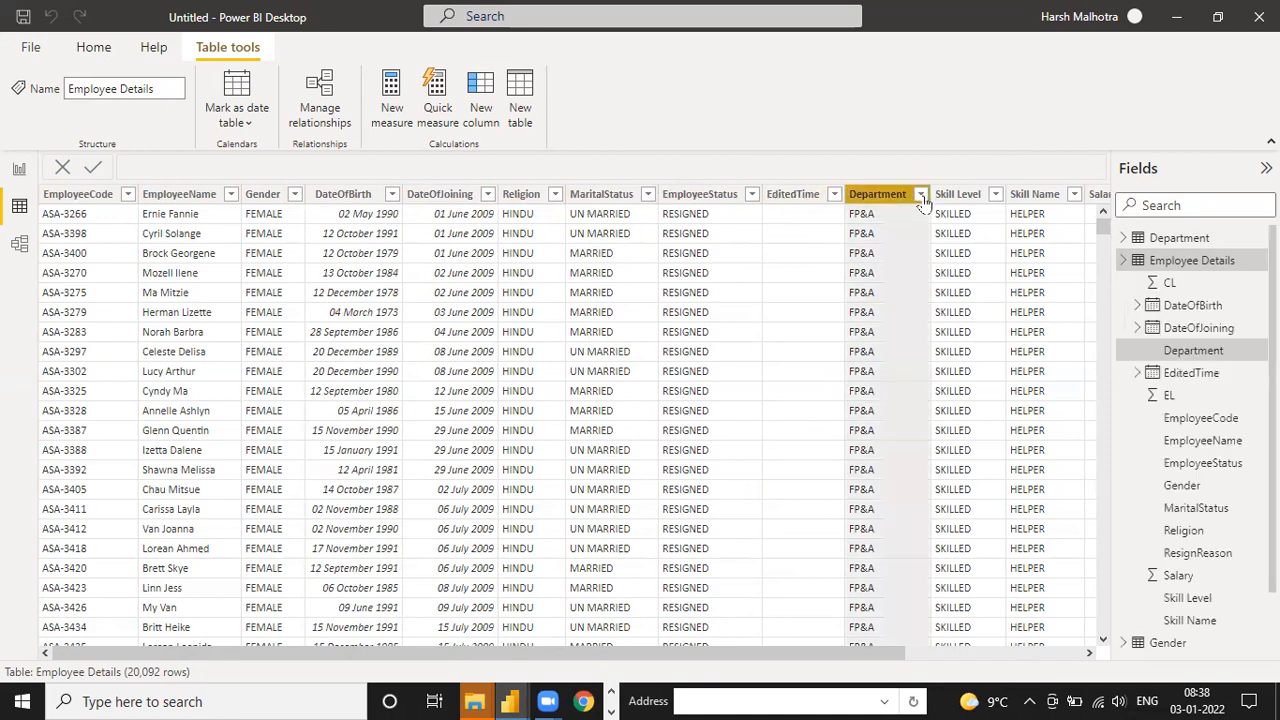
left_click(920, 195)
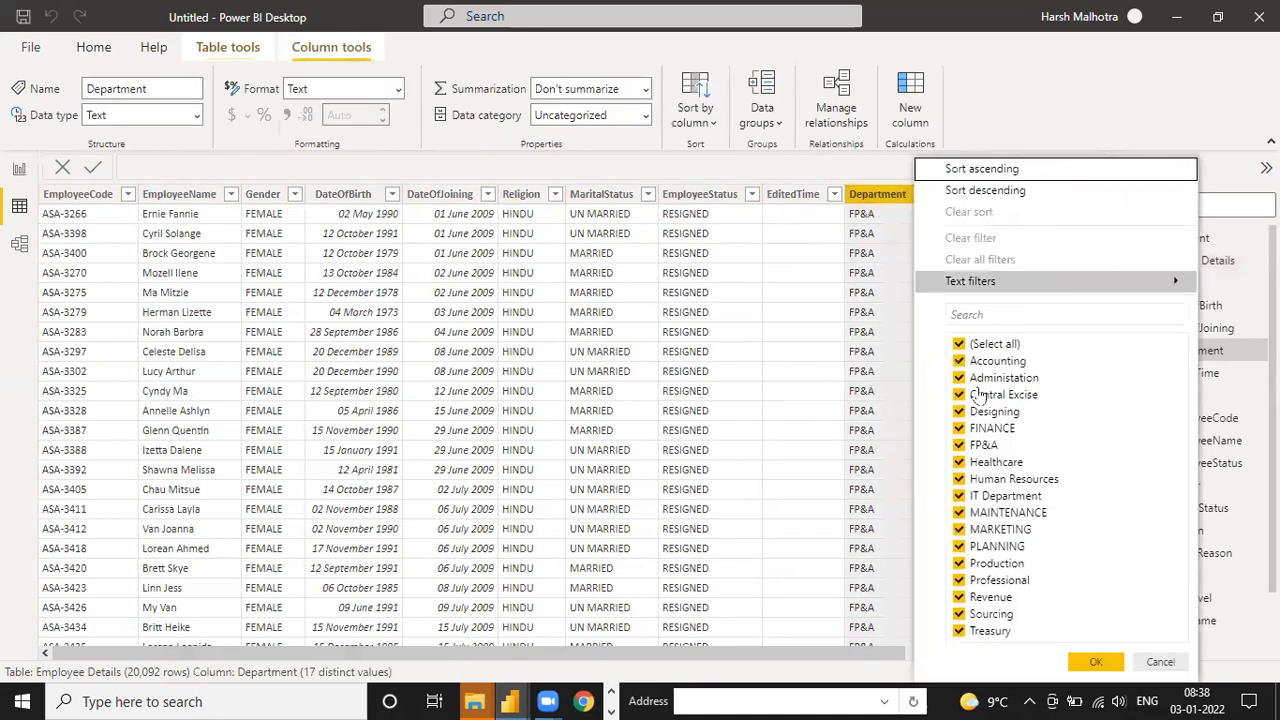
left_click(959, 344)
left_click(959, 361)
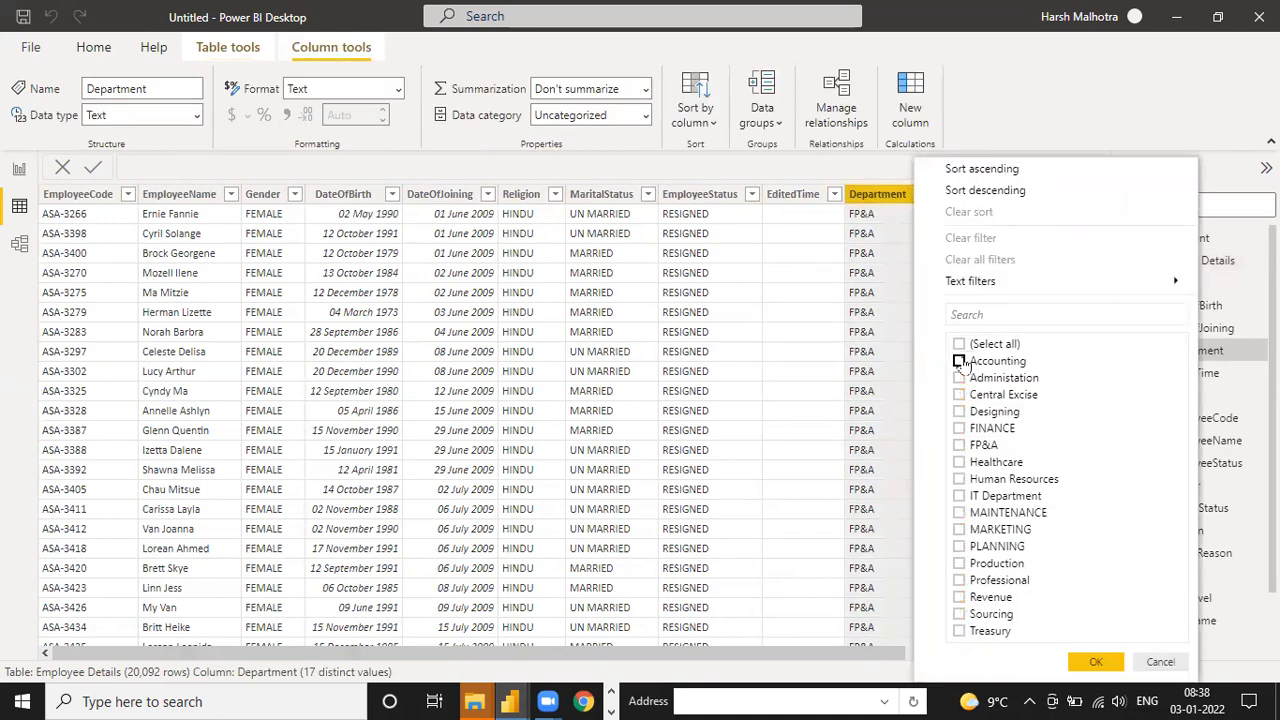
left_click(1096, 662)
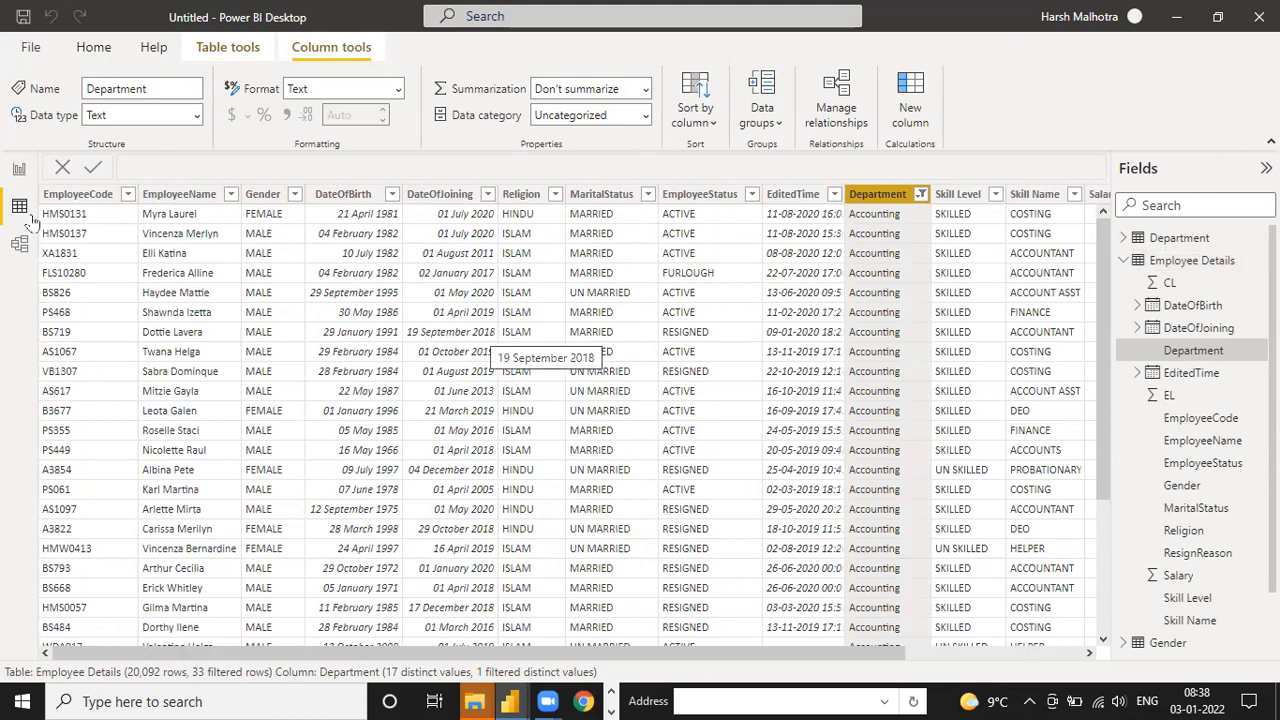
left_click(1205, 240)
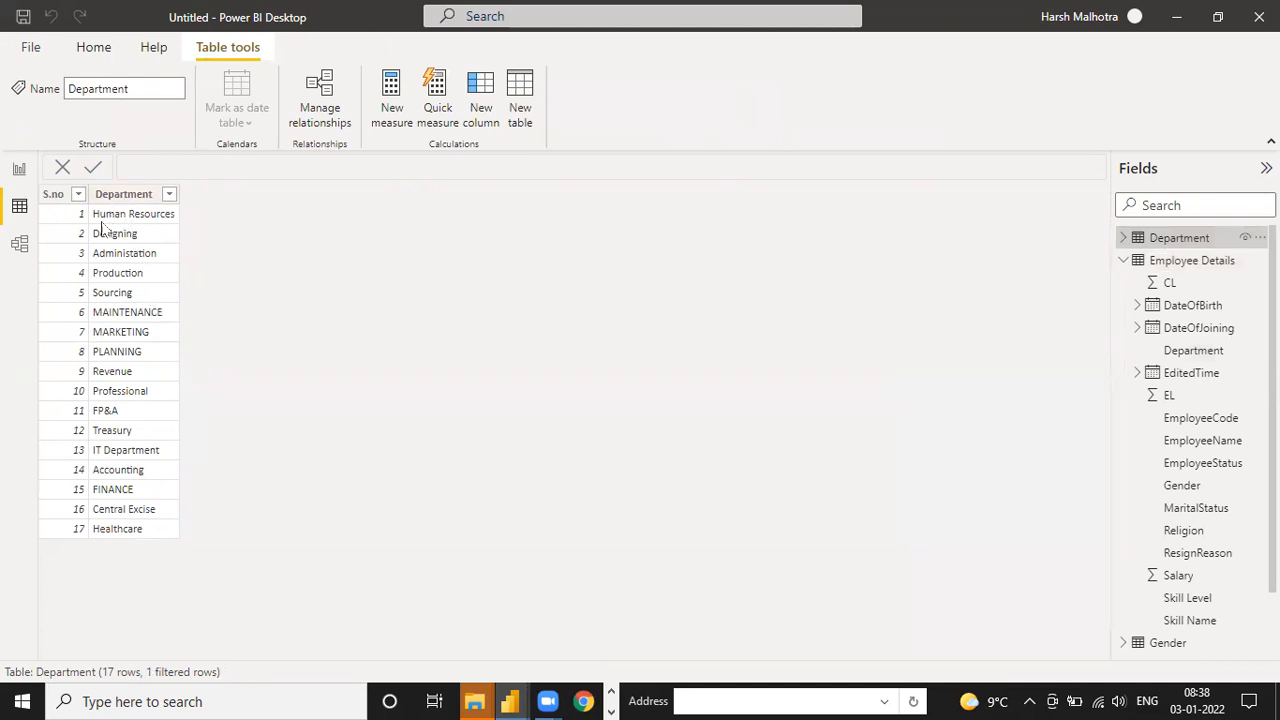
Review the table relationships in the model diagram and open the blank report page
left_click(19, 244)
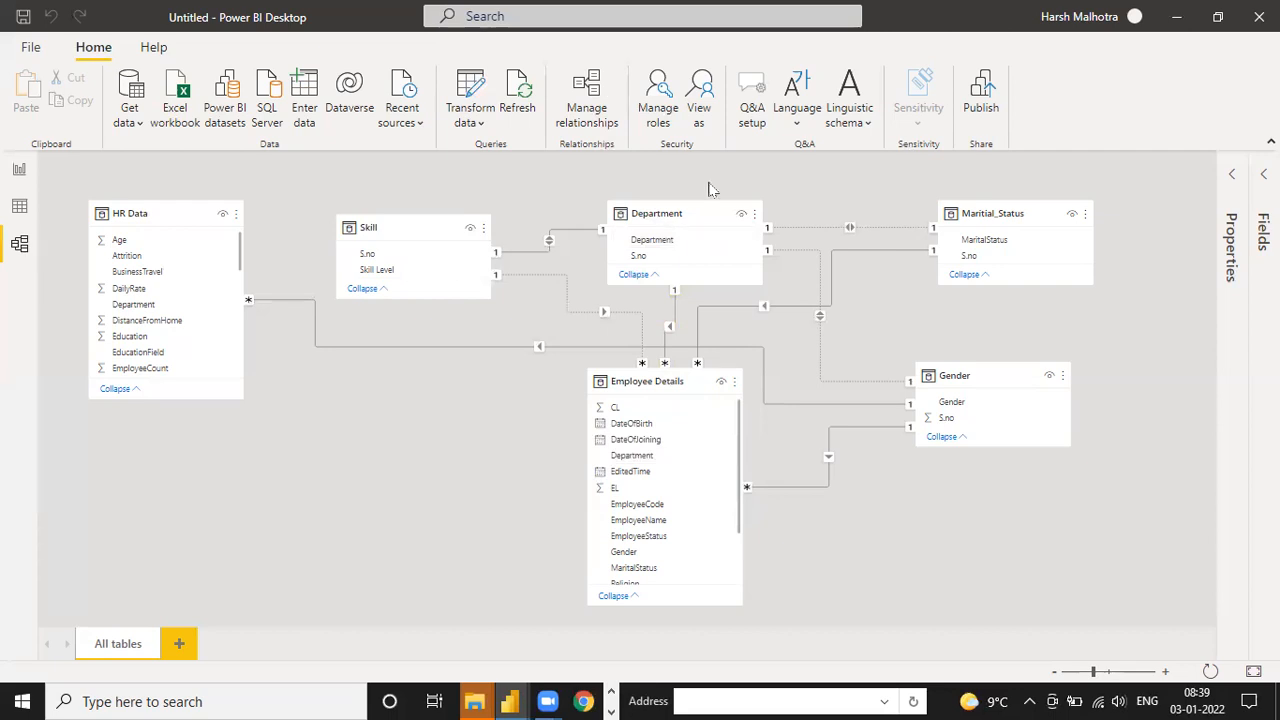
left_click(19, 170)
left_click(19, 205)
left_click(20, 169)
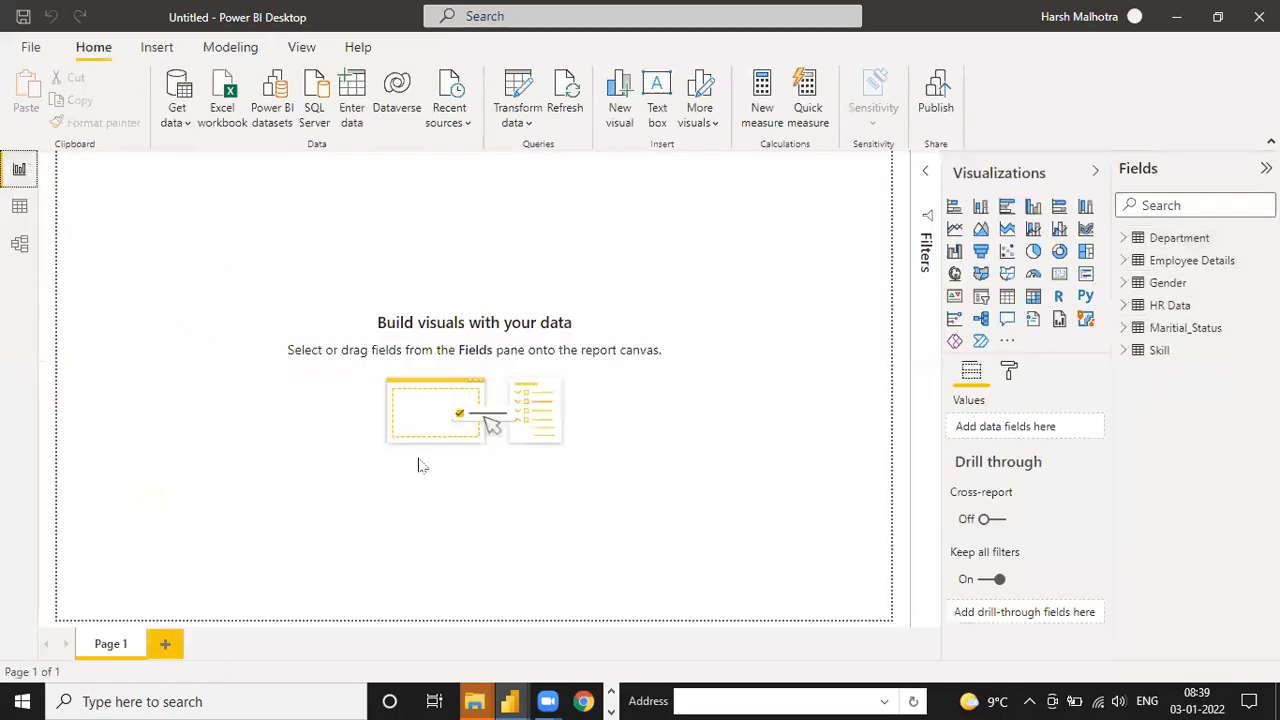